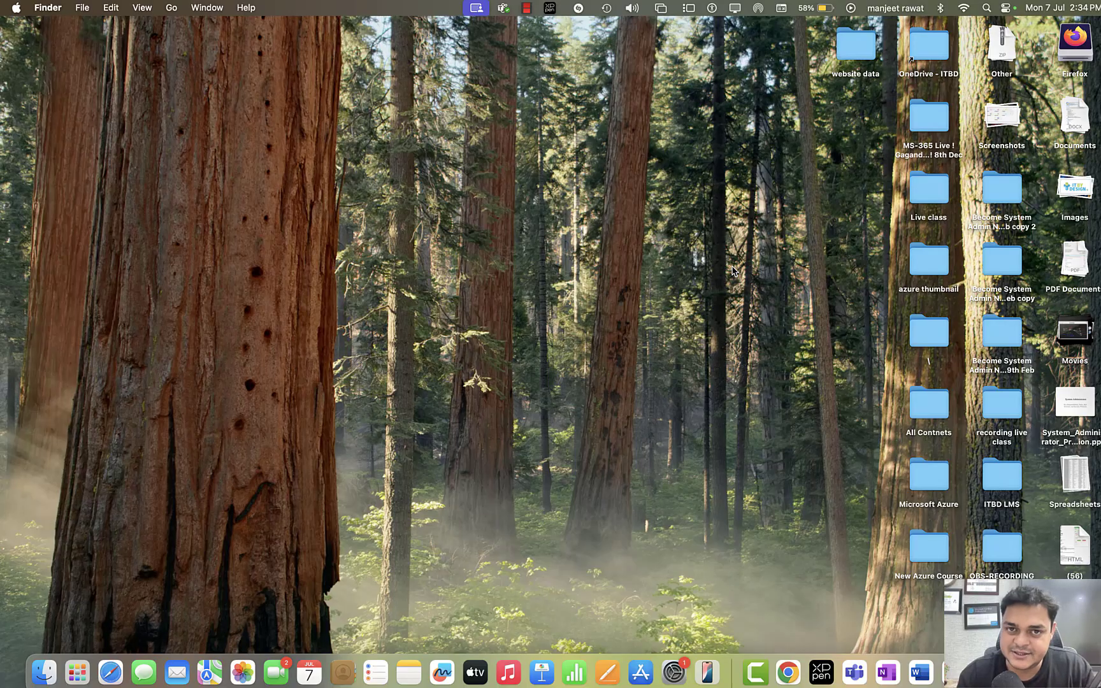
Switch from the Mac desktop to the full-screen Windows 10 VM Space.
key(ctrl+Right)
key(ctrl+Right)
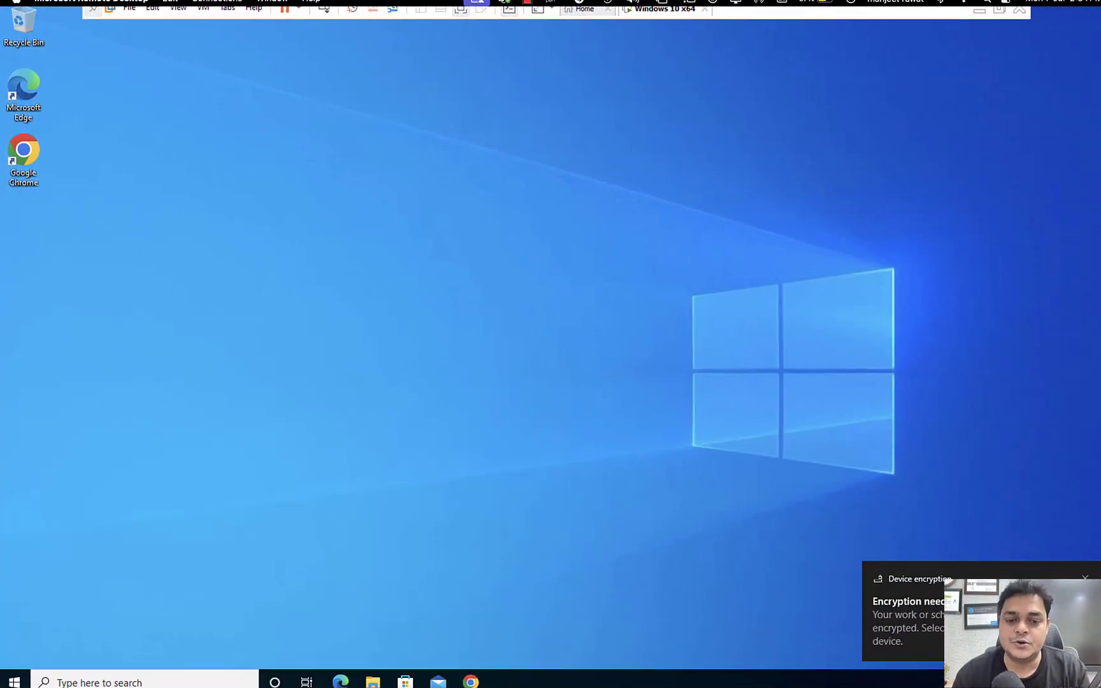
Run hostname in an elevated Command Prompt to confirm Intune-Hybrid, then close it and return to the Mac.
mouse_move(607, 663)
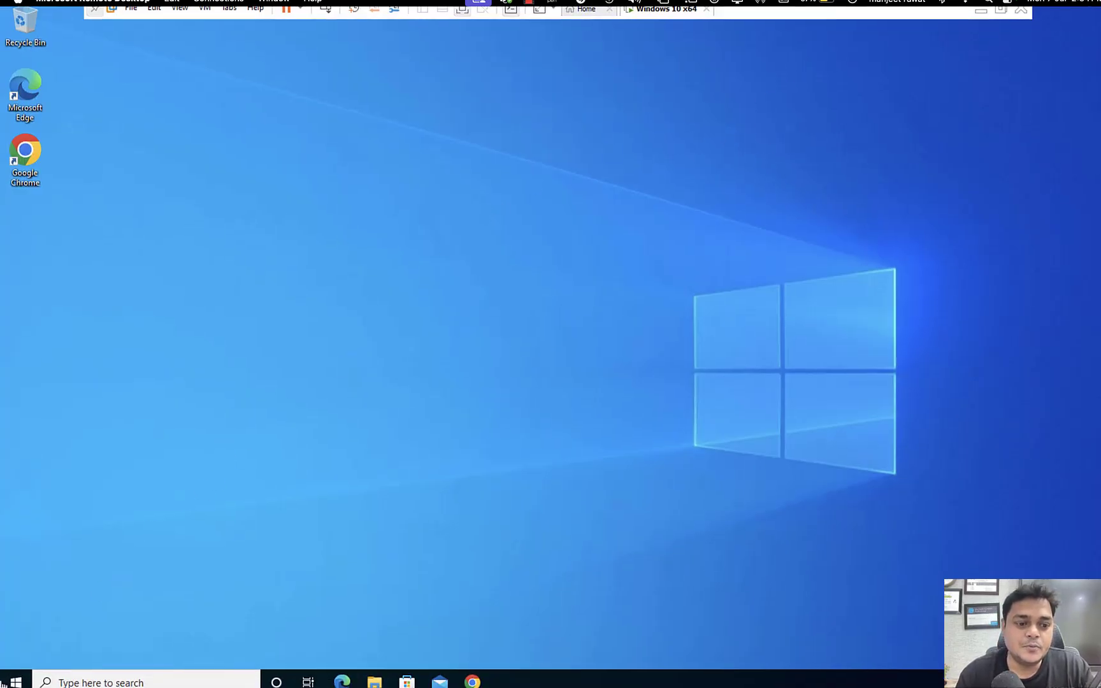
right_click(15, 682)
click(55, 614)
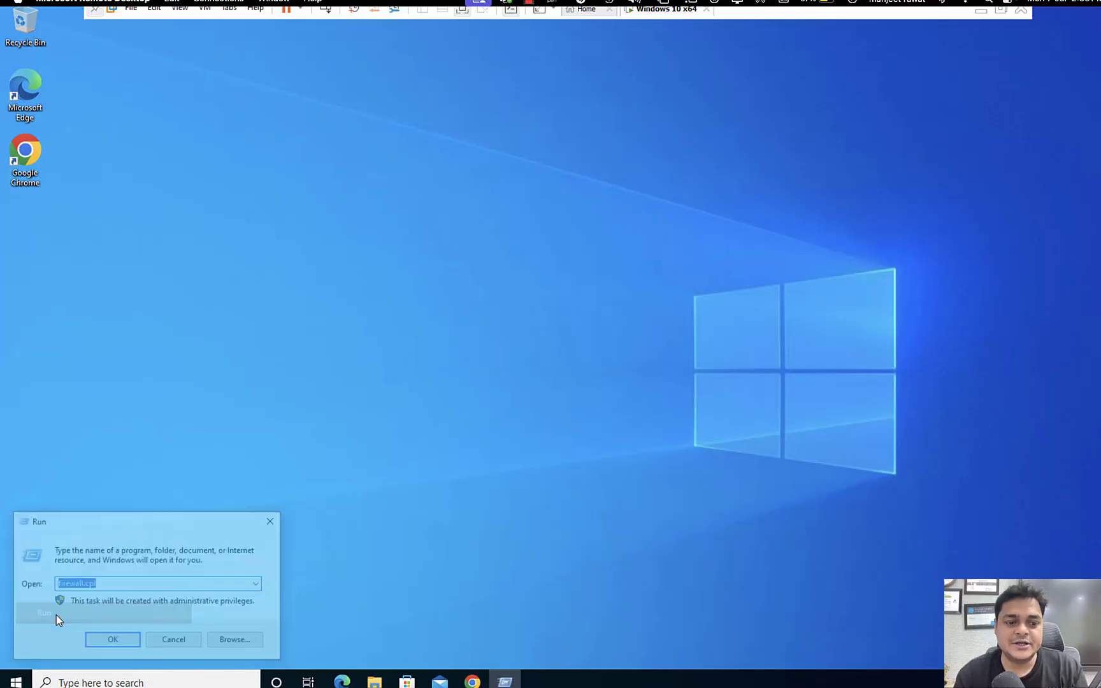
text(cmd)
key(Return)
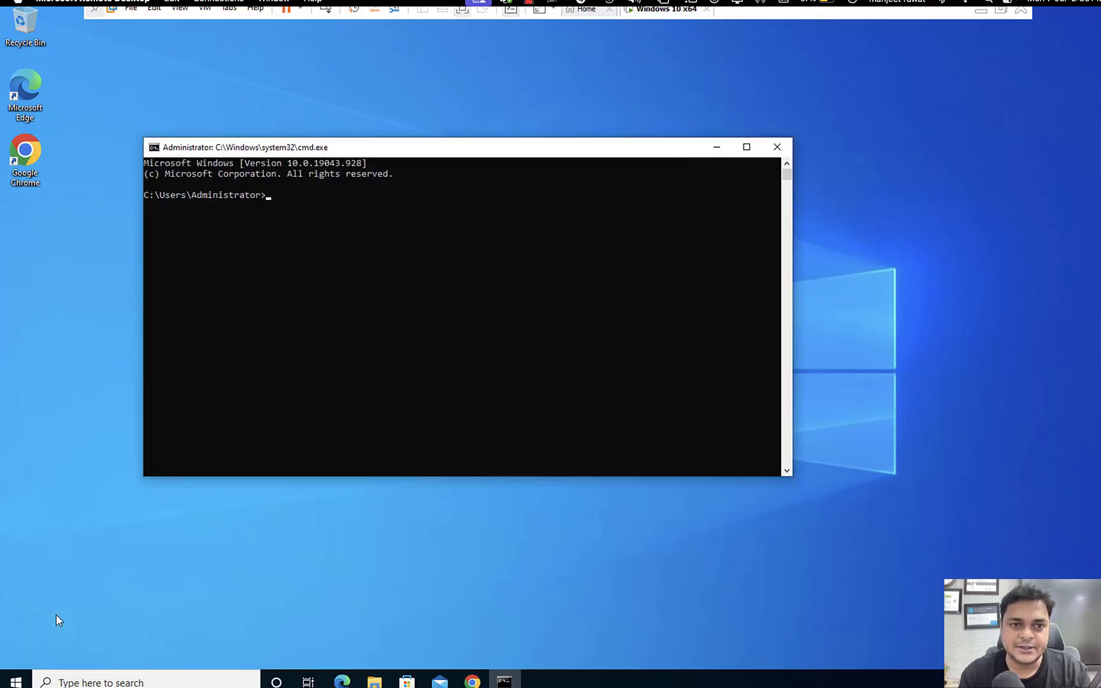
text(hostname)
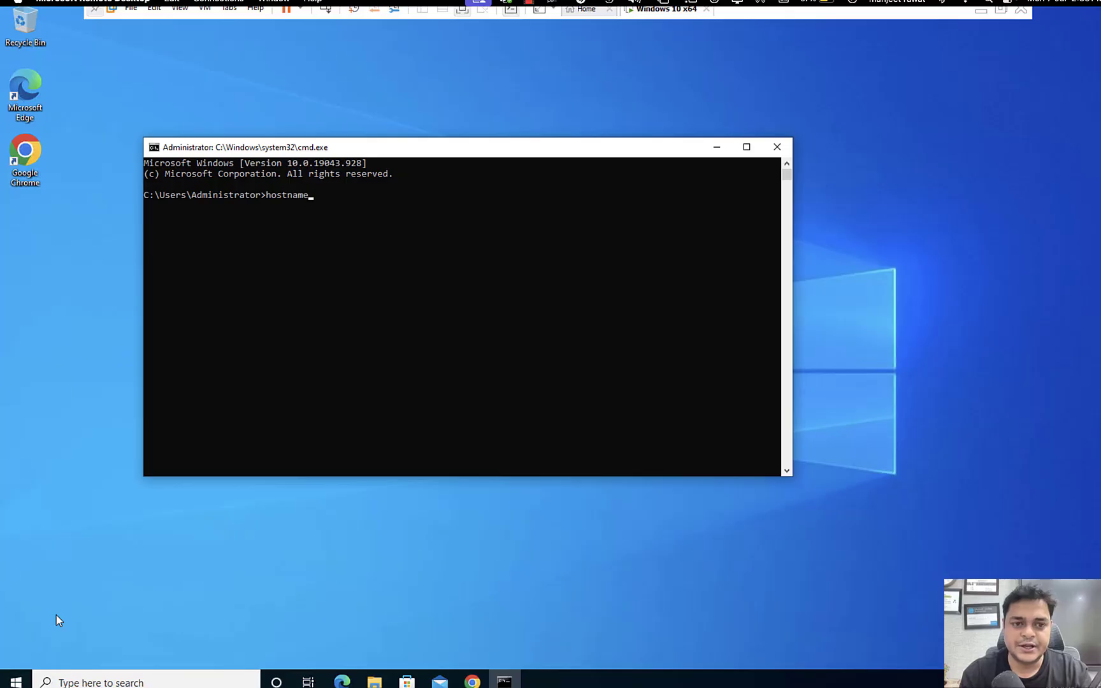
key(Return)
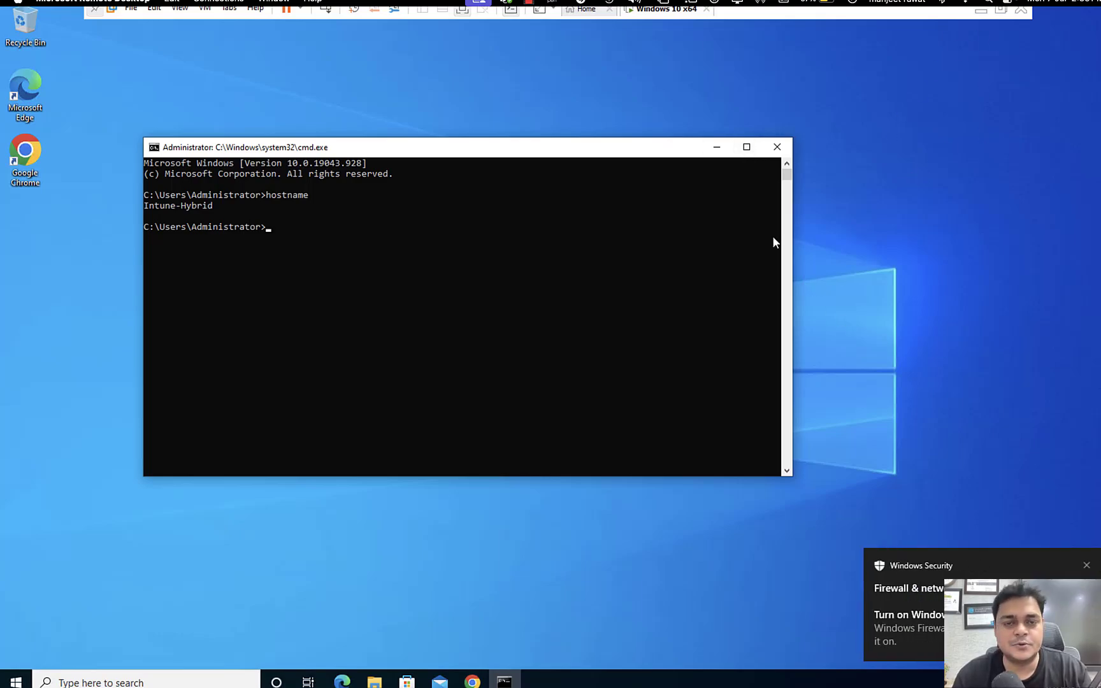
click(776, 146)
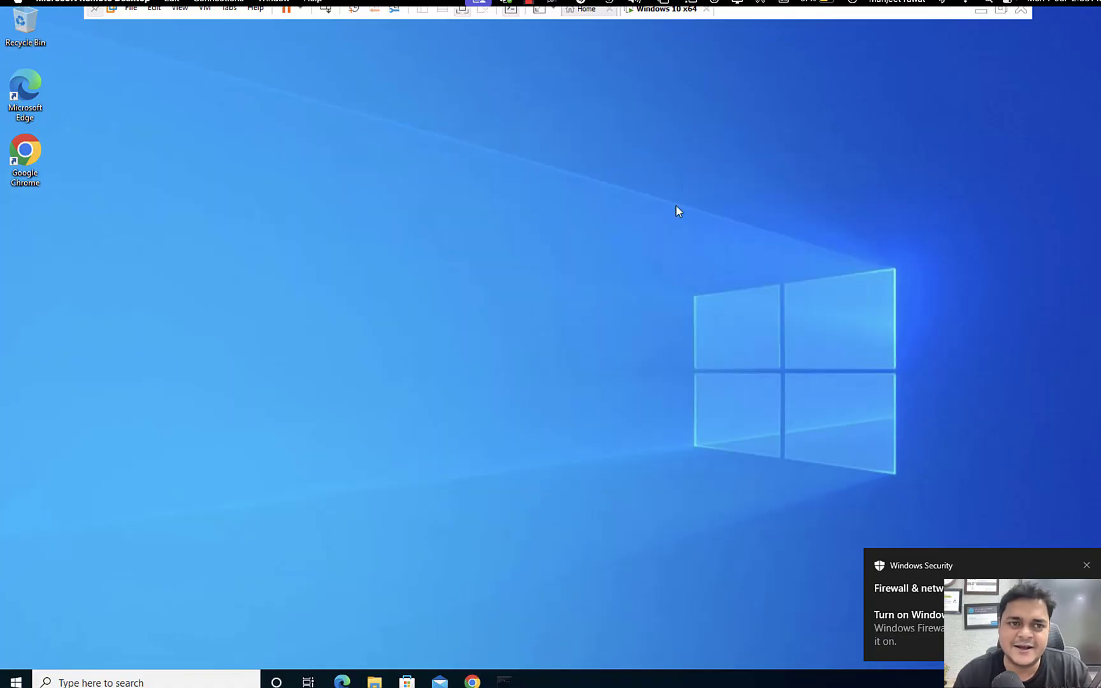
key(ctrl+Left)
key(ctrl+Left)
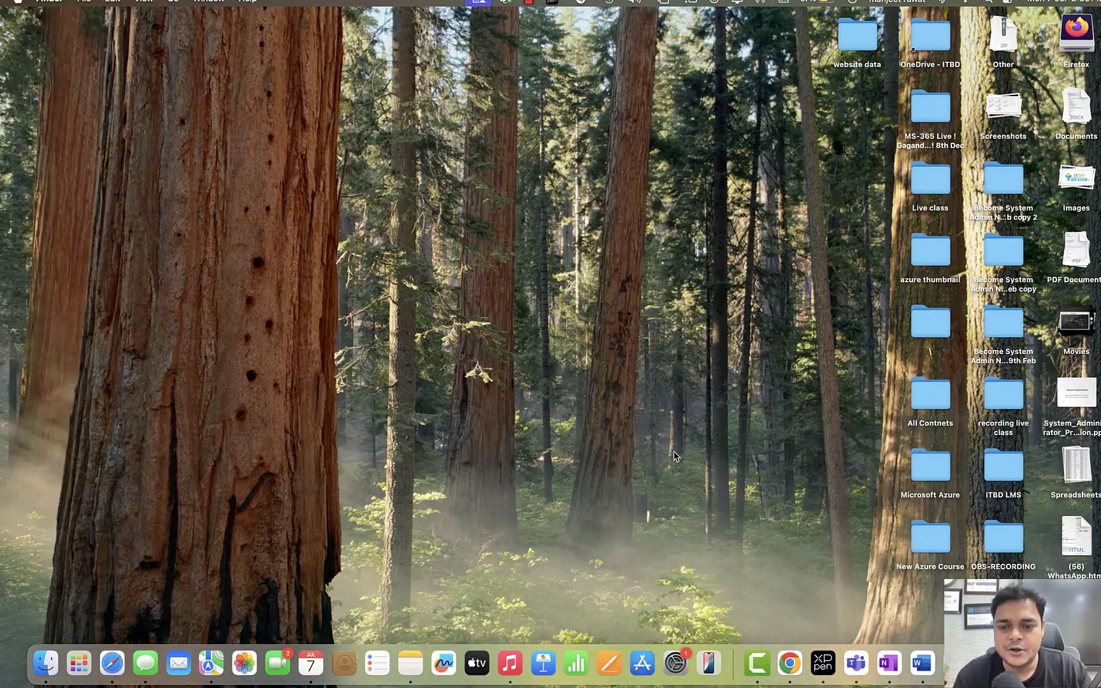
In the Intune admin center, open Devices > Windows > Enrollment > Automatic Enrollment.
click(789, 663)
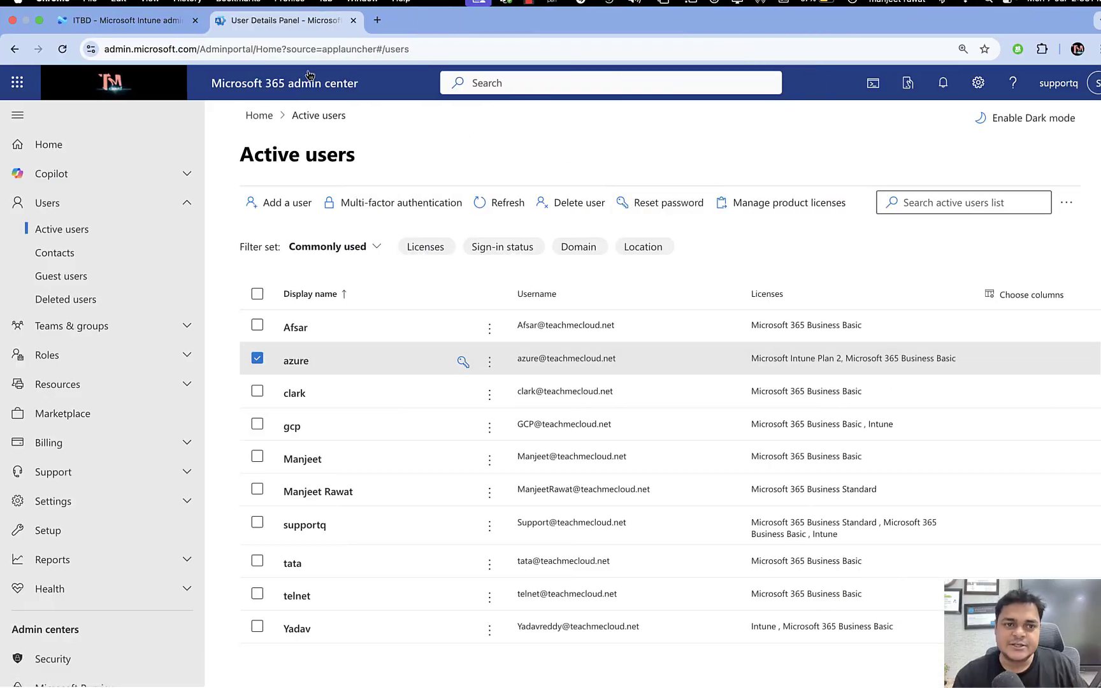
click(144, 27)
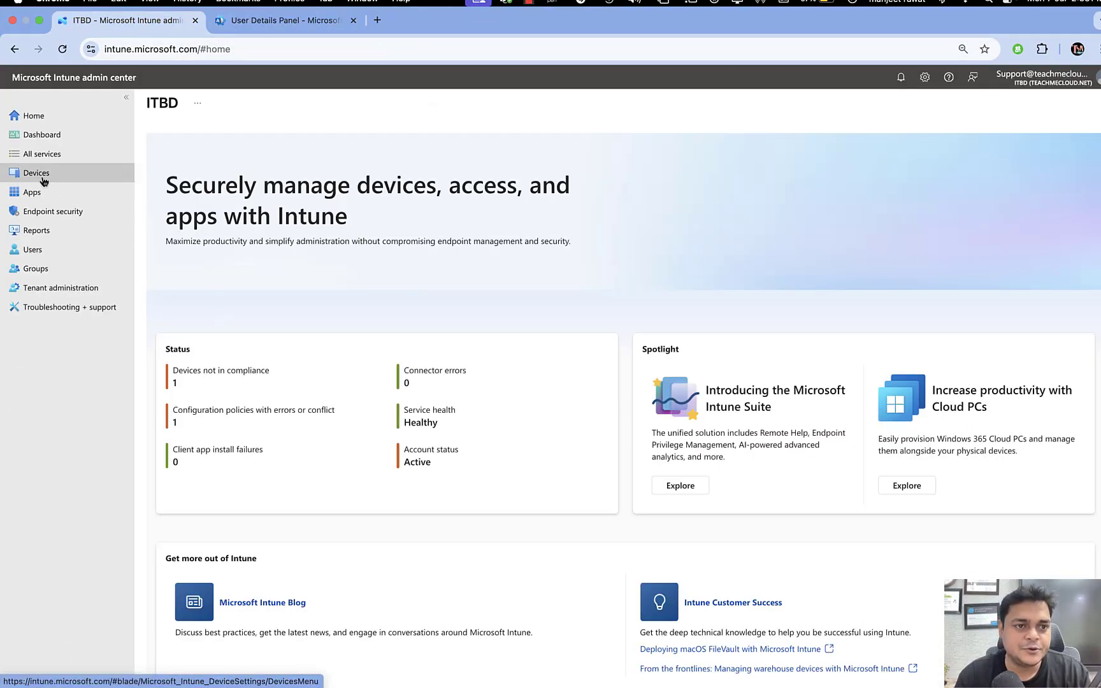
click(70, 180)
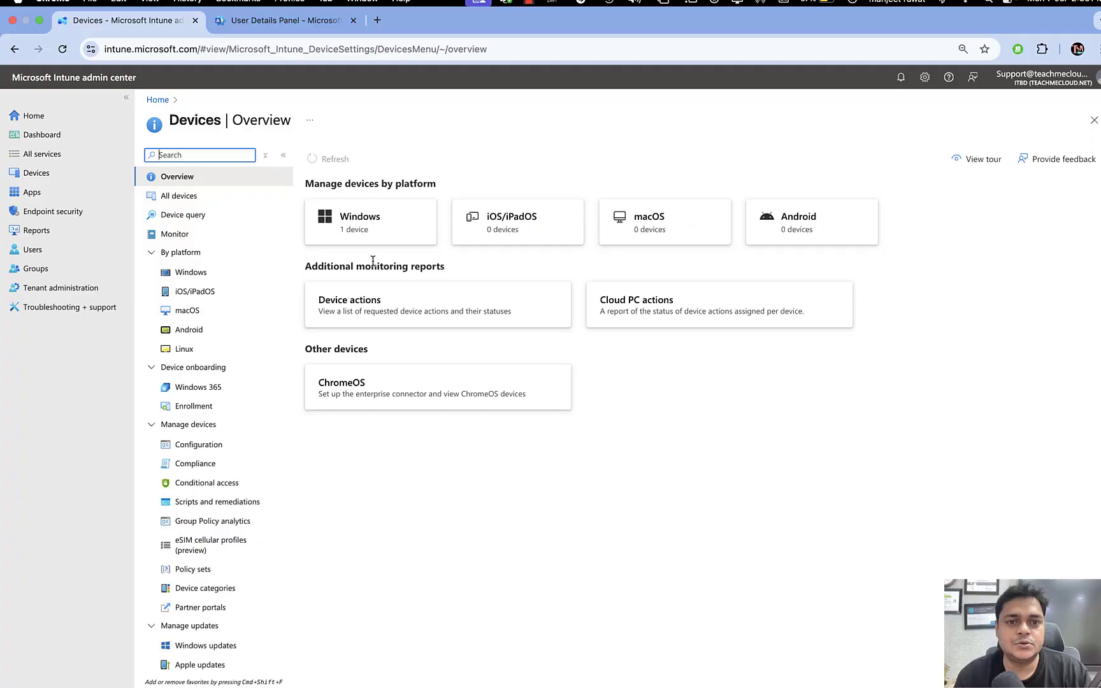
click(378, 229)
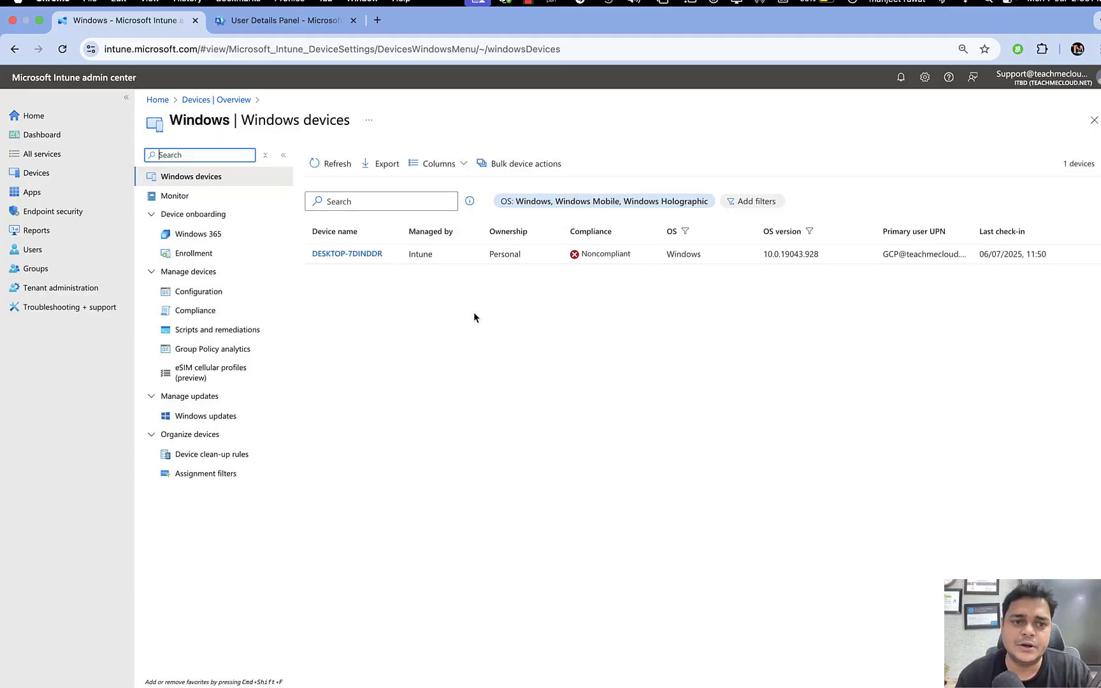
click(193, 253)
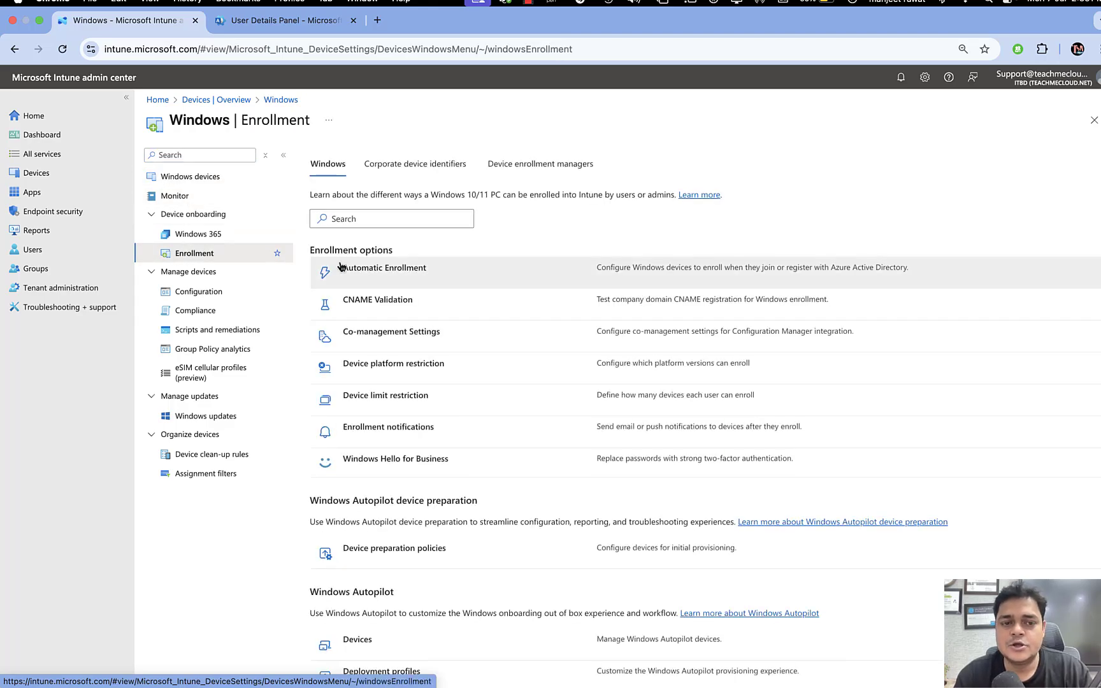
click(396, 272)
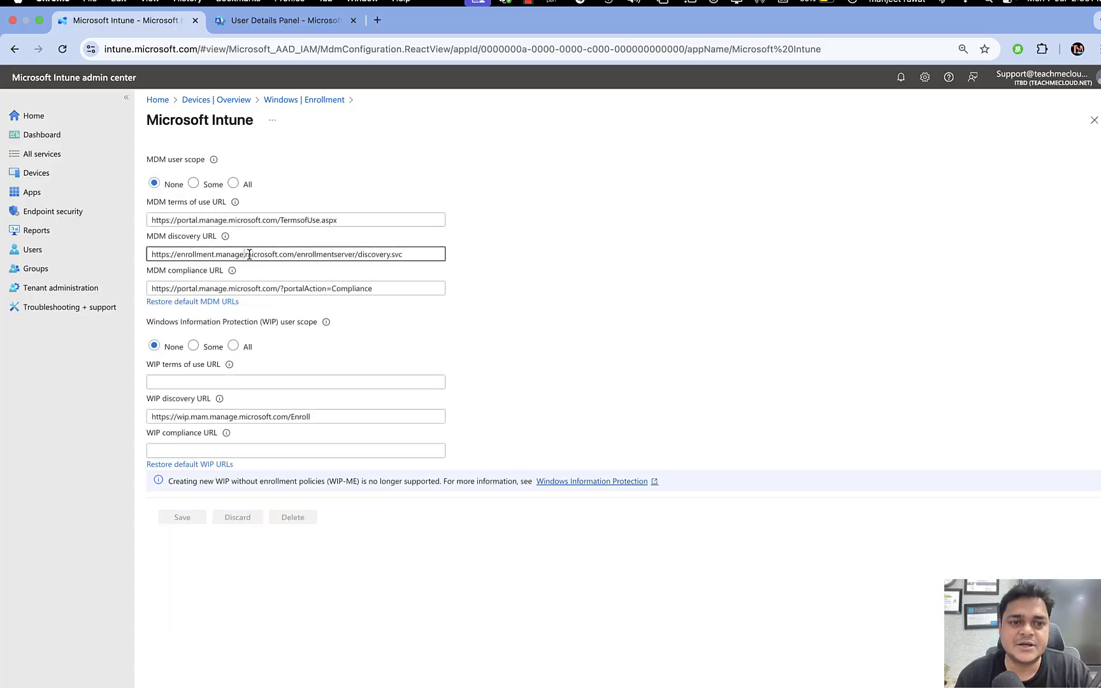
Select and copy the MDM discovery URL.
double_click(249, 255)
triple_click(250, 255)
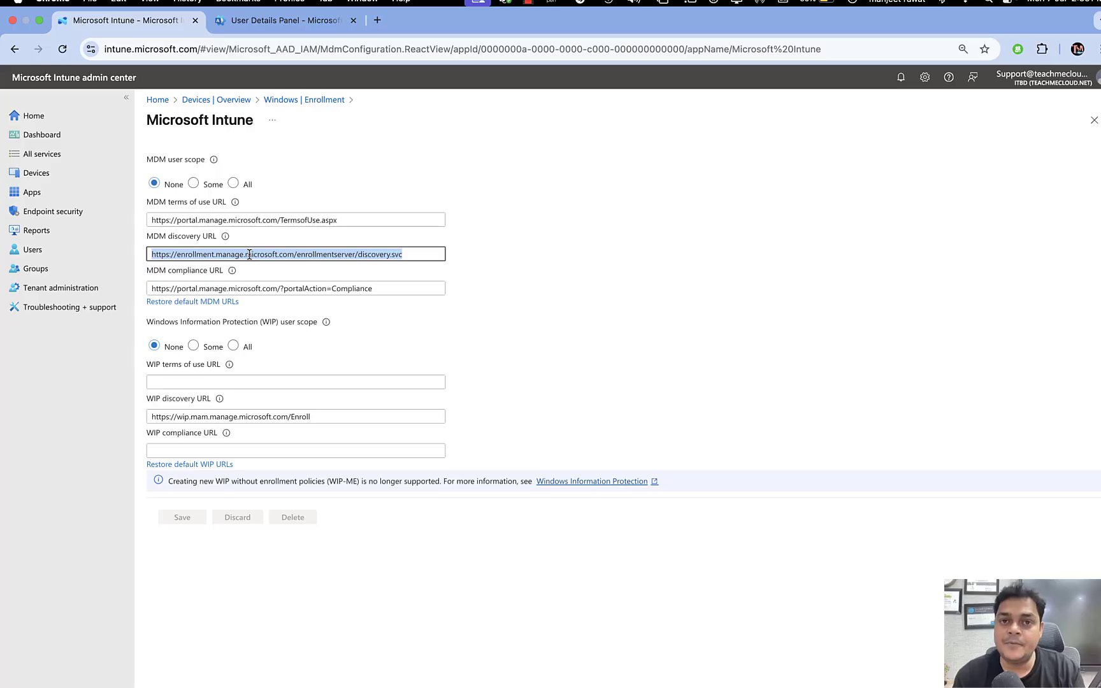
right_click(249, 254)
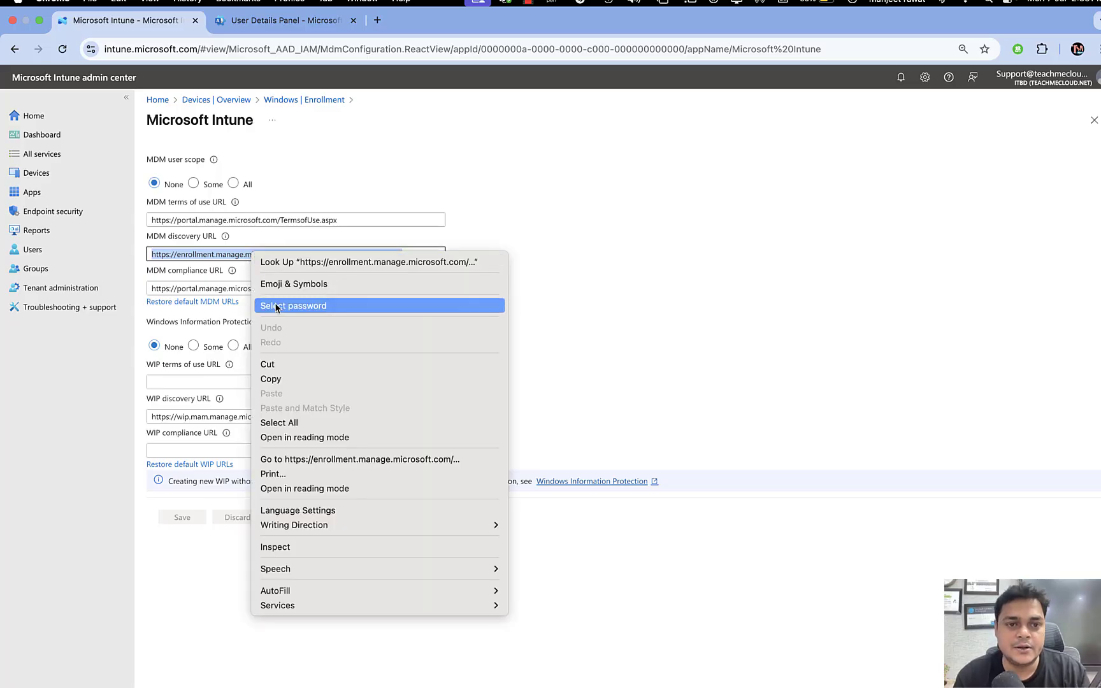
click(273, 379)
Check the user's Microsoft Intune Plan 2 licence in Active users, then move to the Windows 10 VM.
key(ctrl+Right)
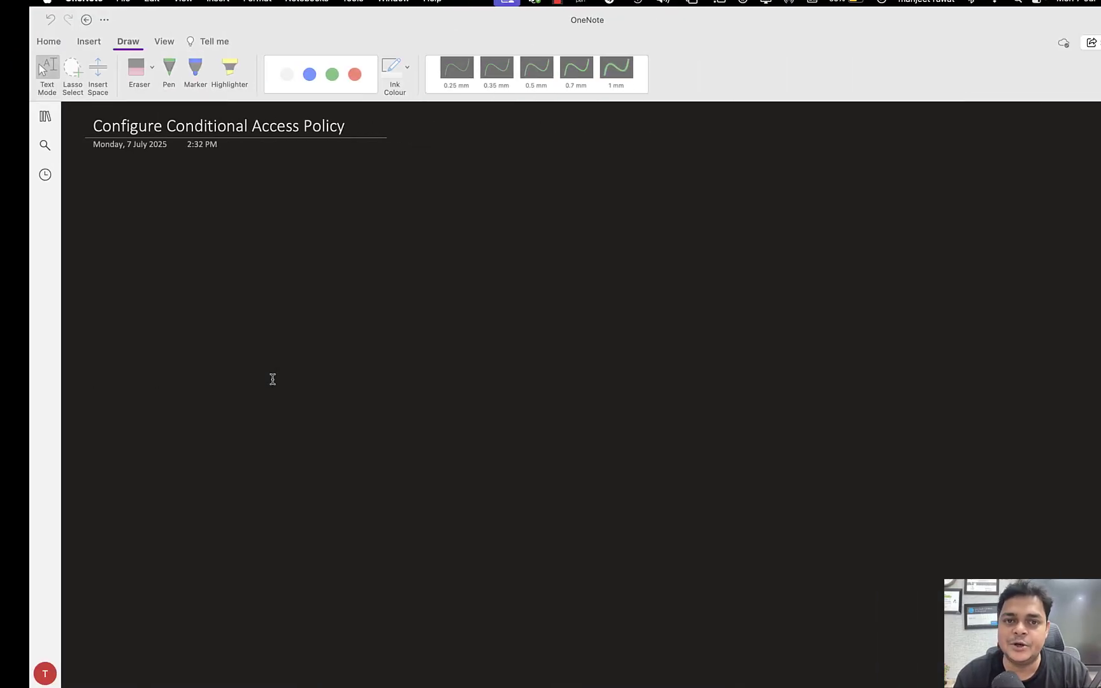
key(ctrl+Right)
key(ctrl+Left)
key(ctrl+Left)
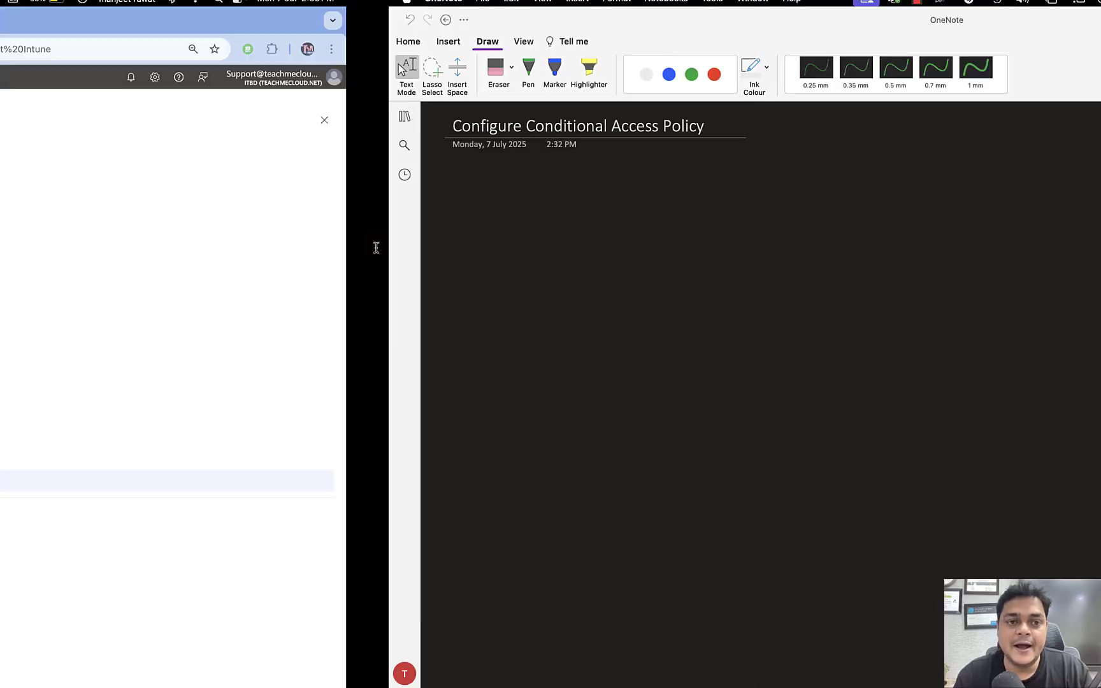
click(293, 24)
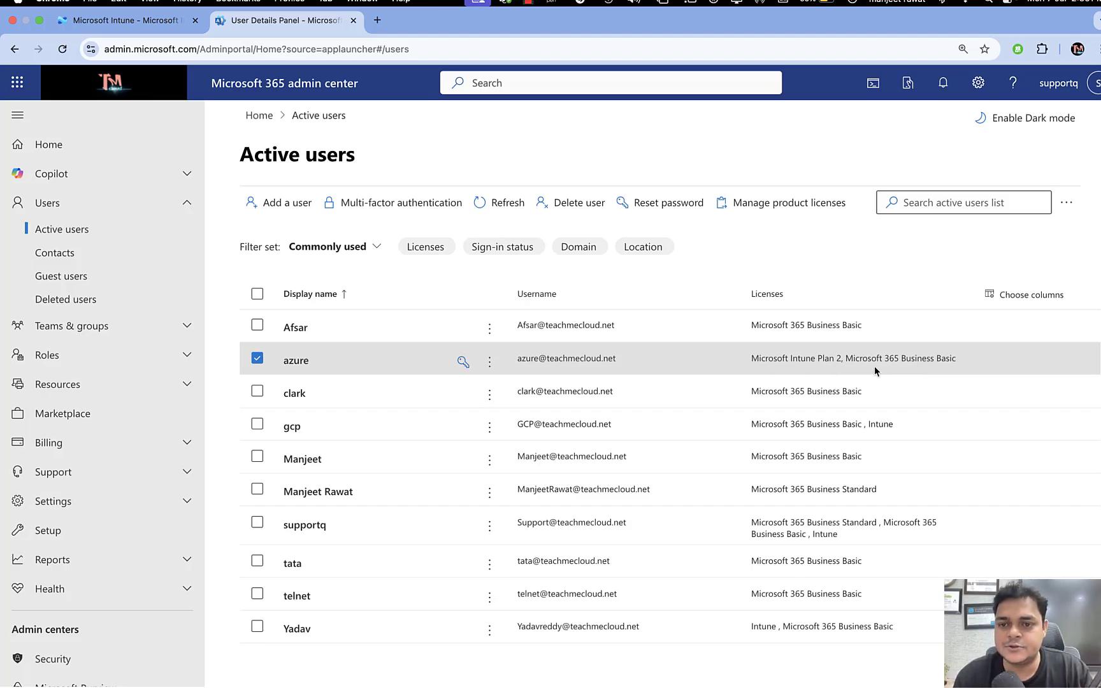
key(ctrl+Right)
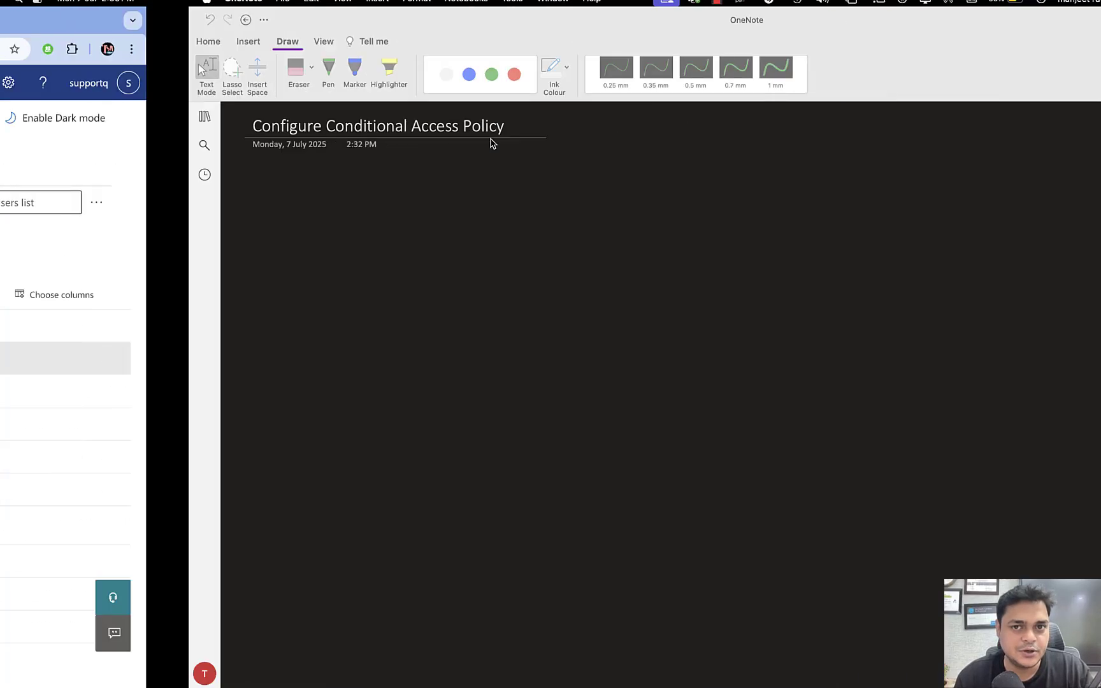
key(ctrl+Right)
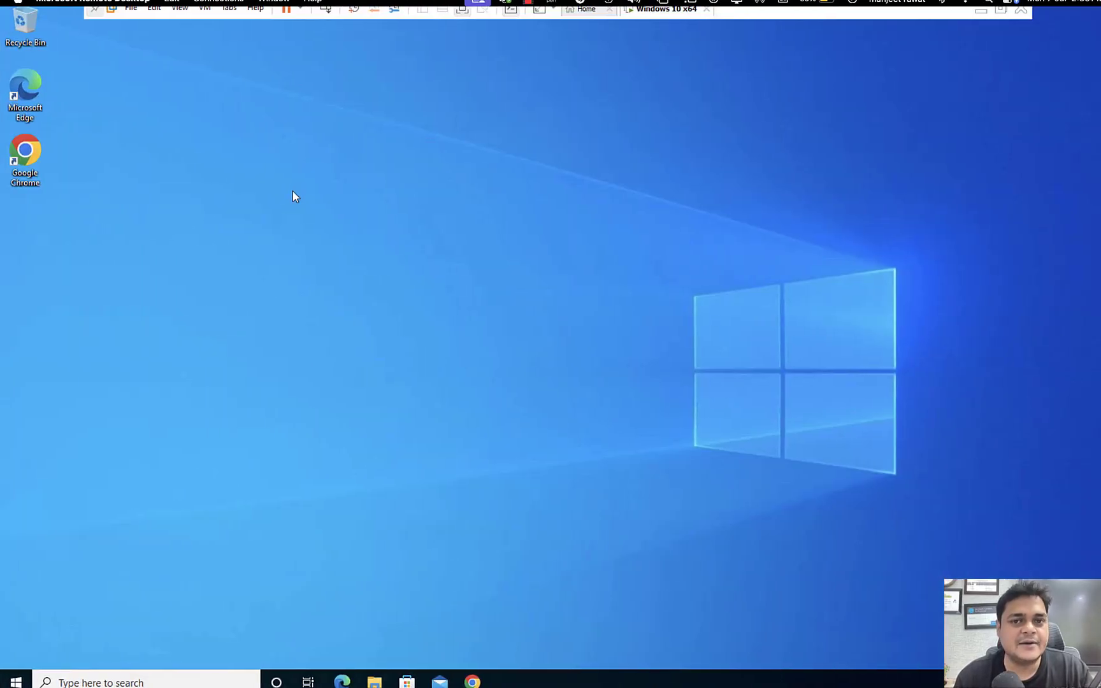
Under Settings > Accounts > Access work or school, disconnect the ITBD MDM connection and confirm.
right_click(17, 682)
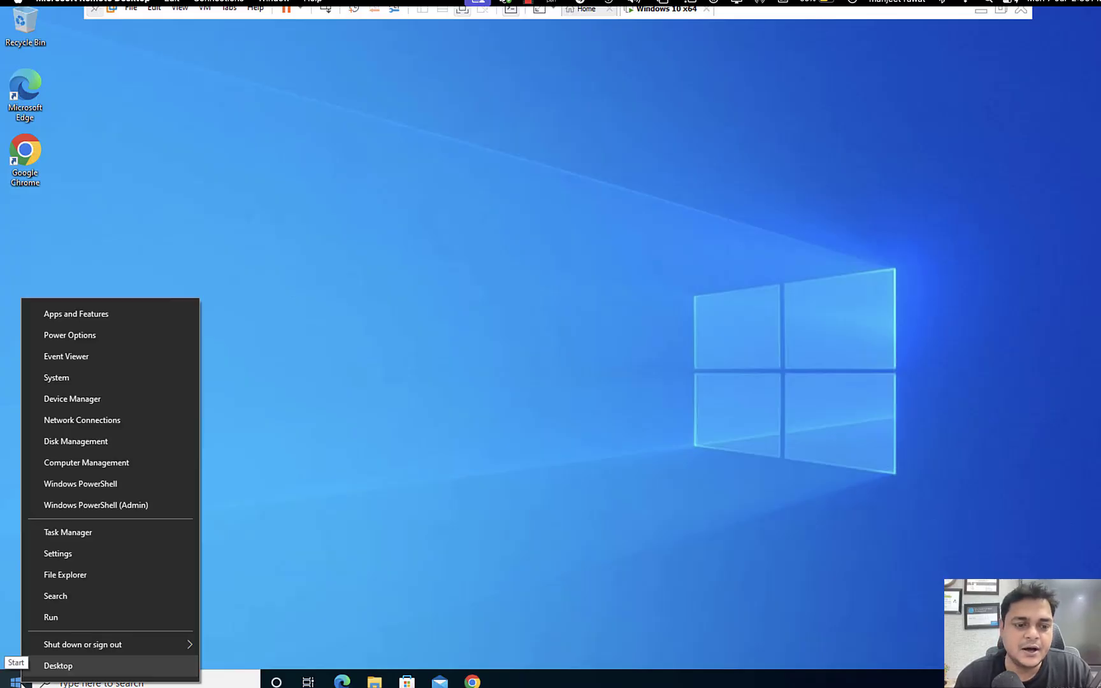
click(94, 555)
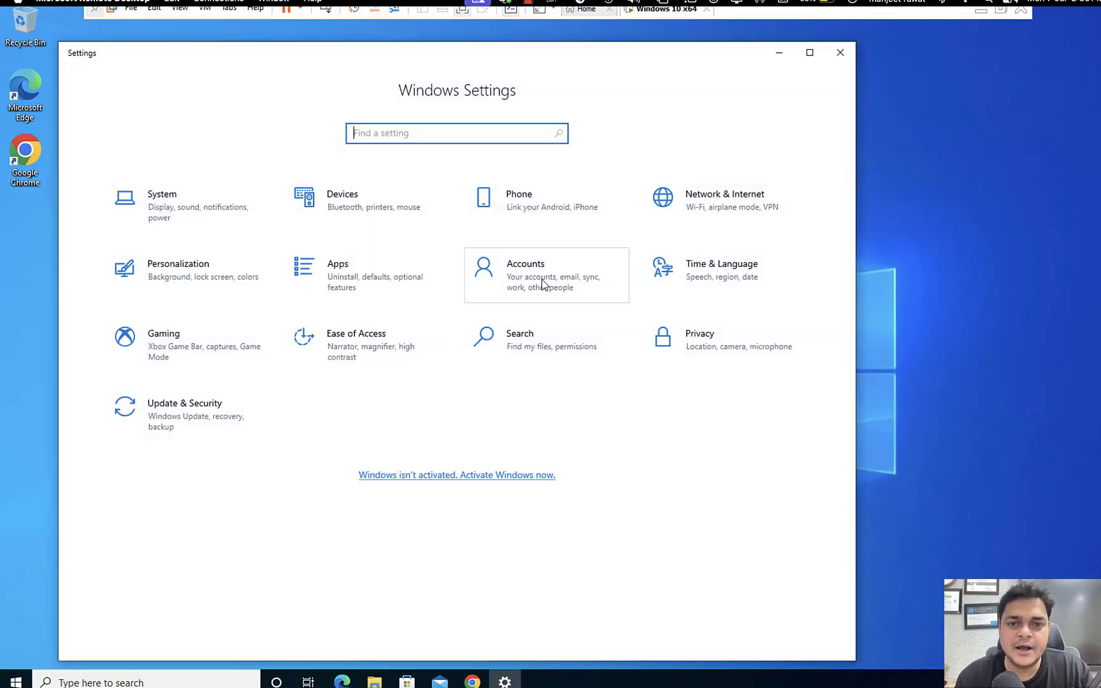
click(541, 280)
click(160, 286)
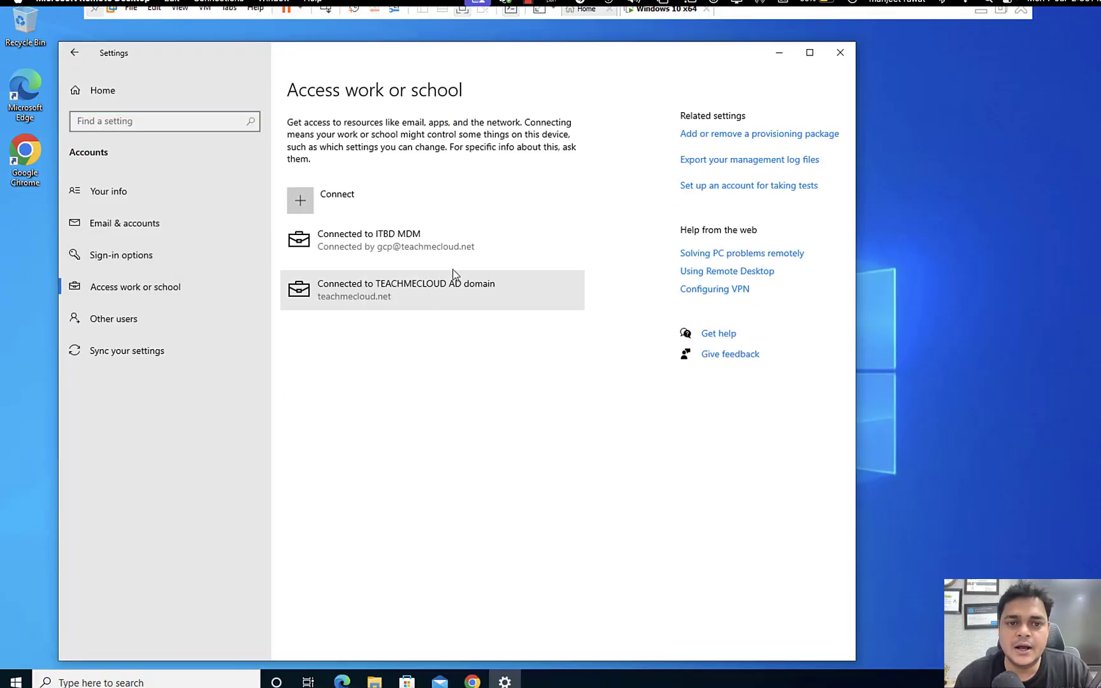
click(431, 256)
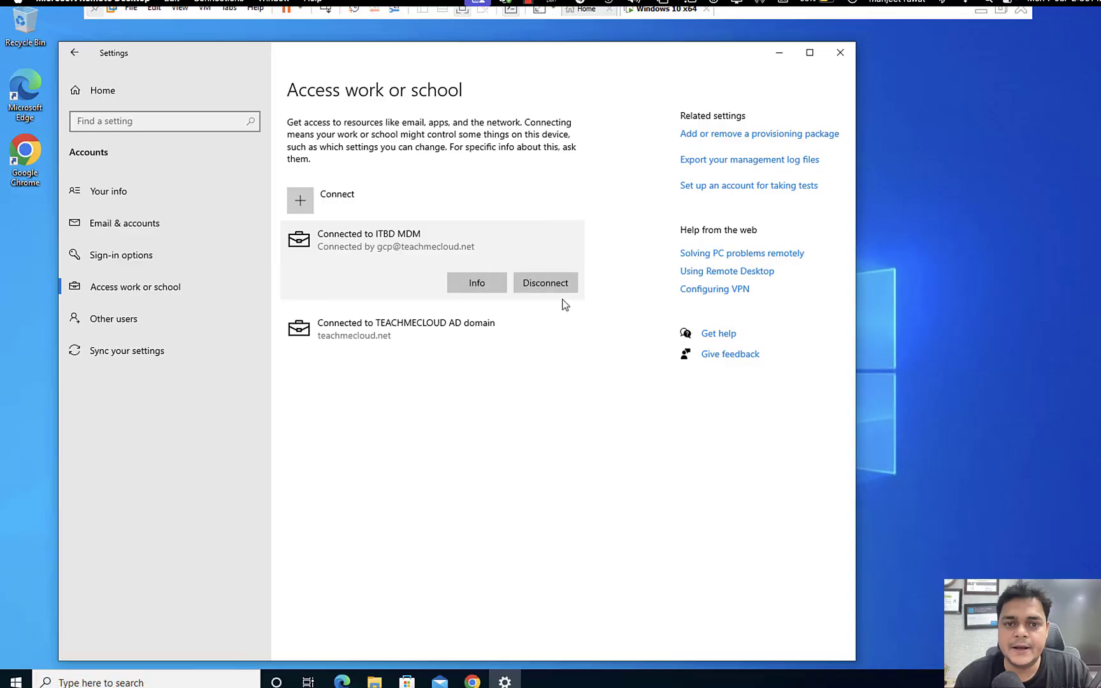
click(563, 287)
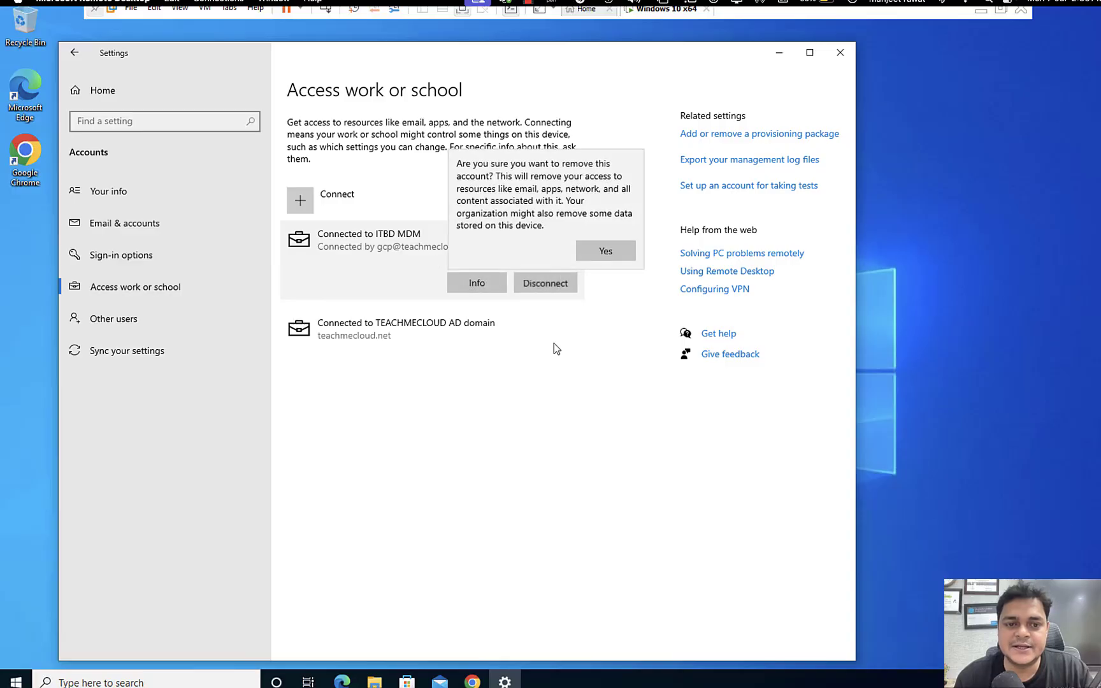
click(615, 252)
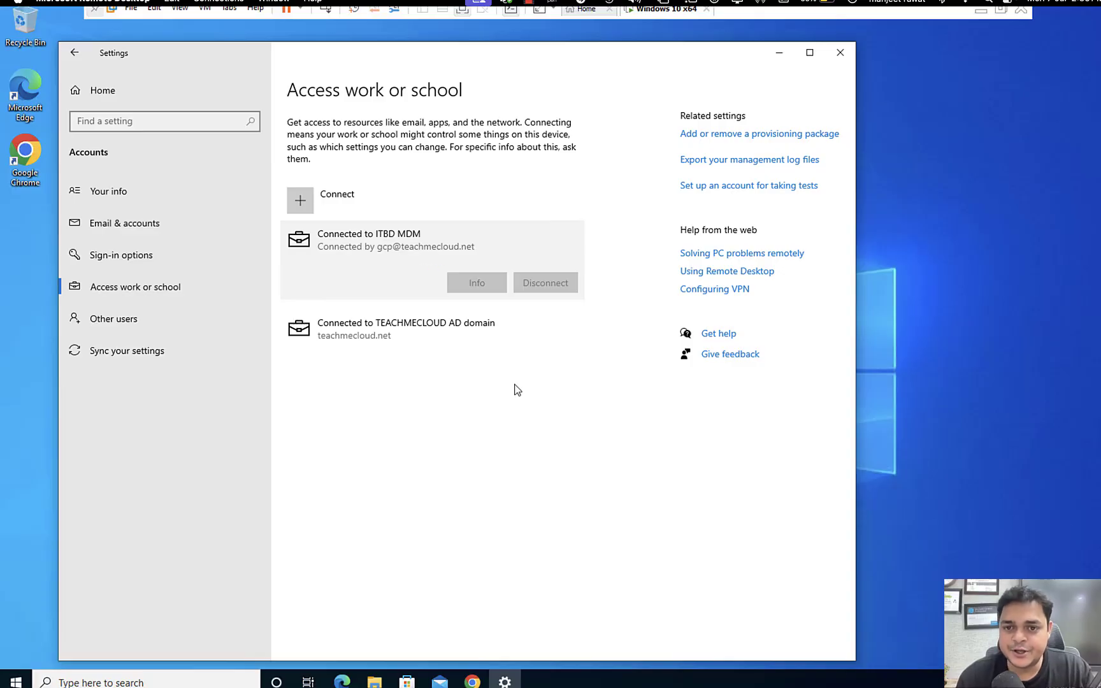
On the Configure Conditional Access Policy page, draw a large circle with the blue pen.
key(ctrl+Left)
key(ctrl+Left)
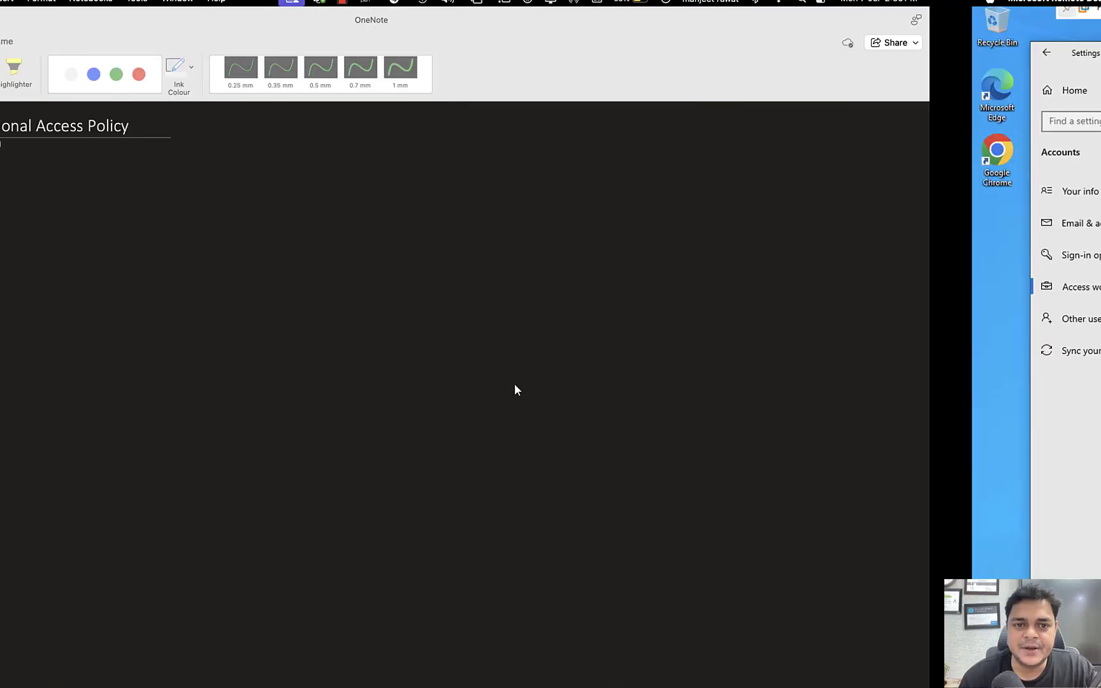
key(ctrl+Right)
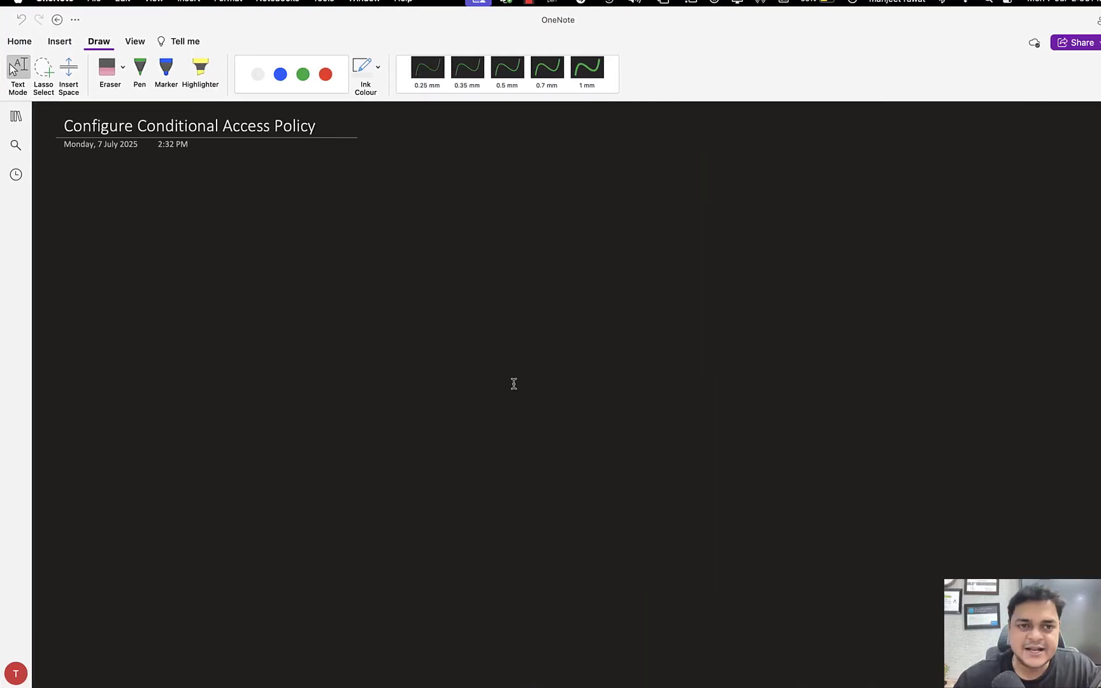
click(304, 75)
key(Escape)
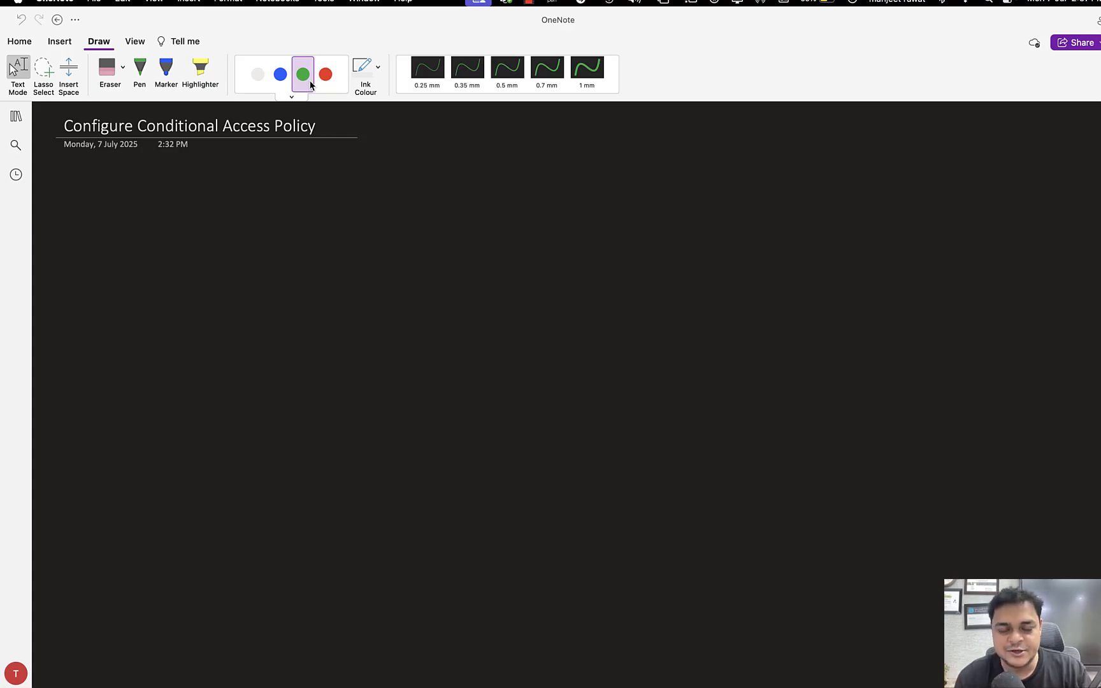
click(310, 84)
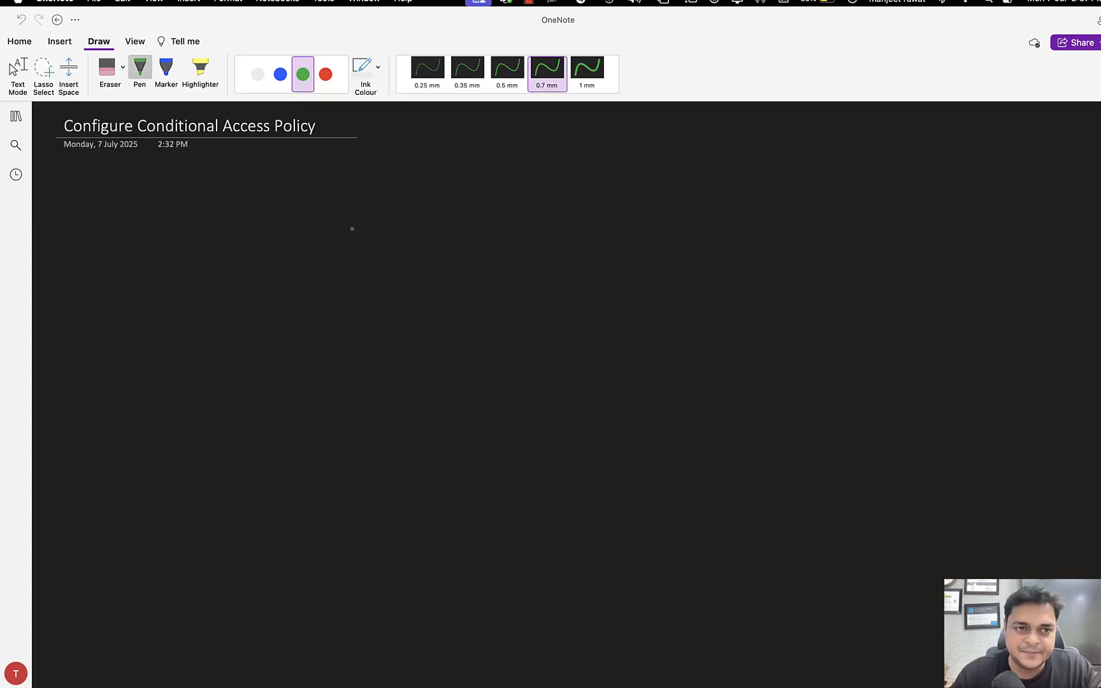
click(280, 74)
key(Escape)
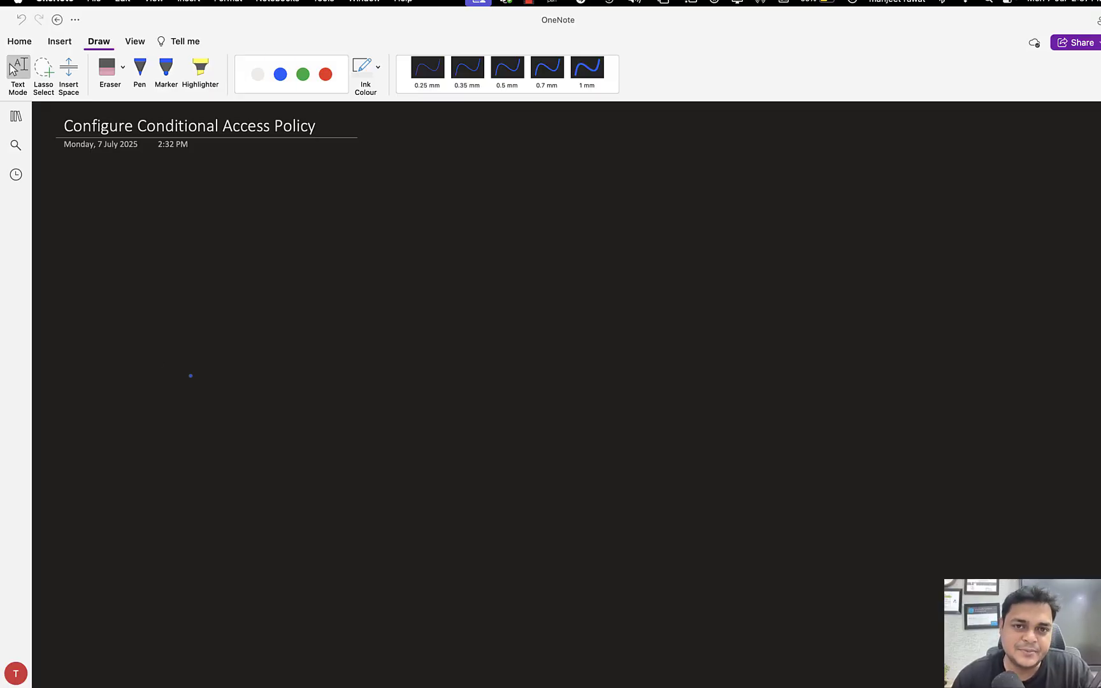
click(171, 398)
mouse_move(419, 237)
mouse_down()
mouse_move(277, 373)
mouse_move(546, 536)
mouse_move(585, 278)
mouse_move(395, 222)
mouse_up()
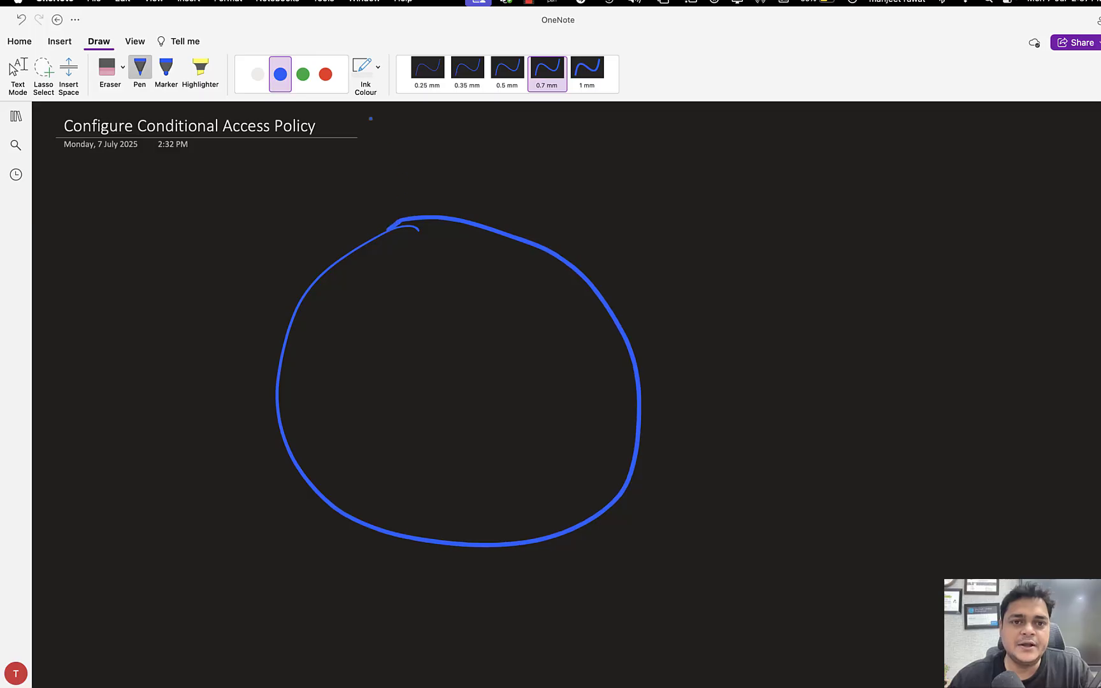
In red ink, draw a triangle inside the circle and an arrow out to the handwritten word India.
click(326, 74)
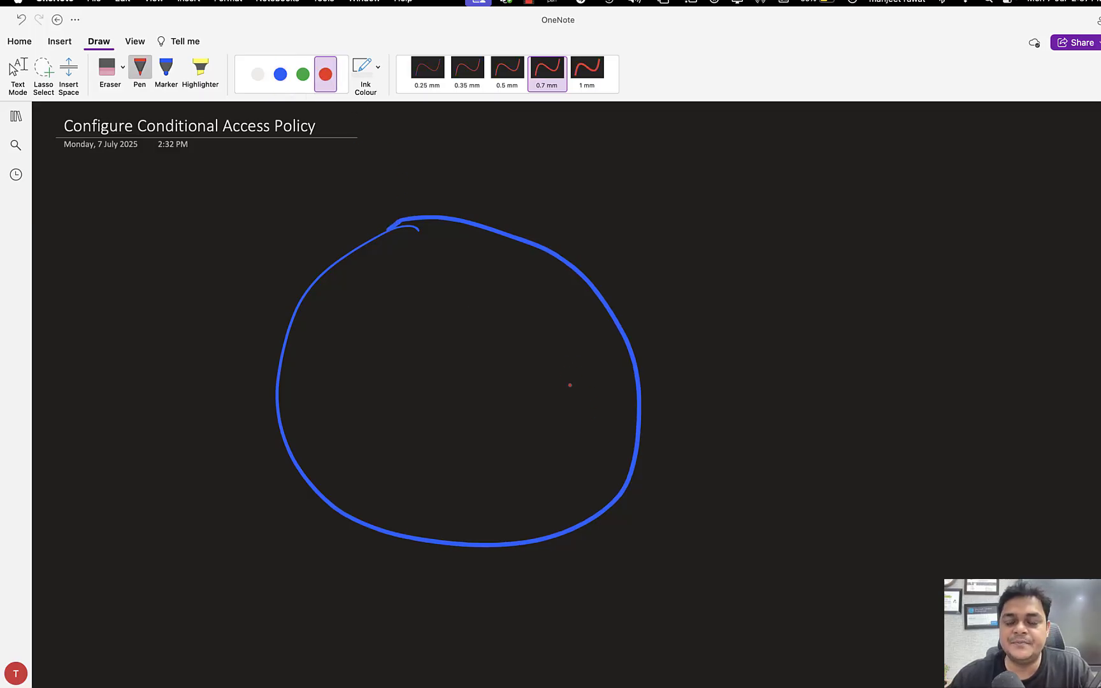
drag(570, 352, 534, 444)
mouse_move(571, 351)
mouse_down()
mouse_move(574, 444)
mouse_move(537, 442)
mouse_up()
drag(621, 405, 672, 404)
mouse_move(656, 398)
mouse_down()
mouse_move(660, 415)
mouse_move(690, 422)
mouse_up()
mouse_move(681, 400)
mouse_down()
mouse_move(698, 400)
mouse_move(719, 421)
mouse_up()
drag(723, 409, 738, 424)
mouse_move(746, 409)
mouse_down()
mouse_move(749, 423)
mouse_move(764, 410)
mouse_move(775, 429)
mouse_up()
click(303, 73)
click(18, 73)
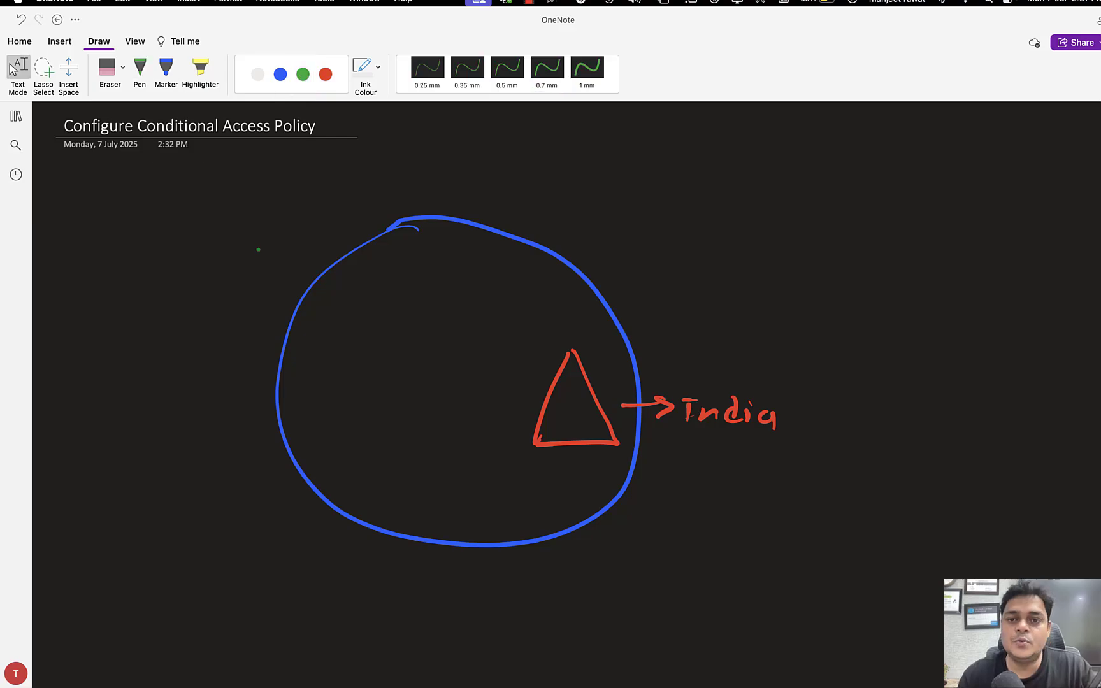
scroll(258, 249, down, 2)
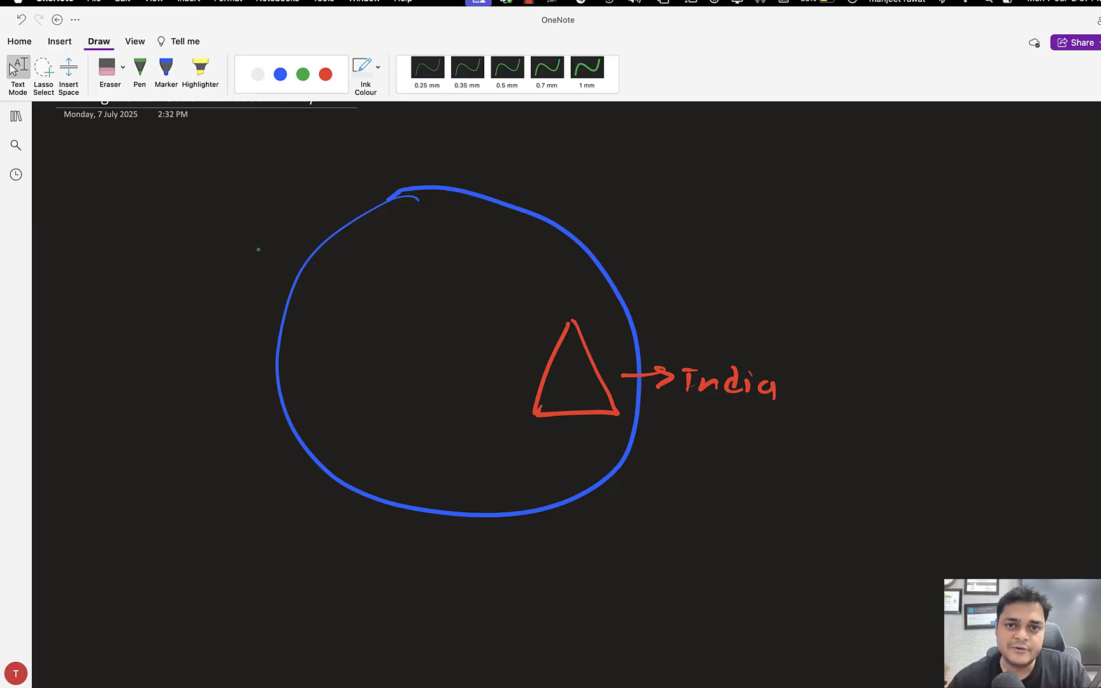
Draw a small green computer inside the red triangle.
scroll(414, 331, up, 2)
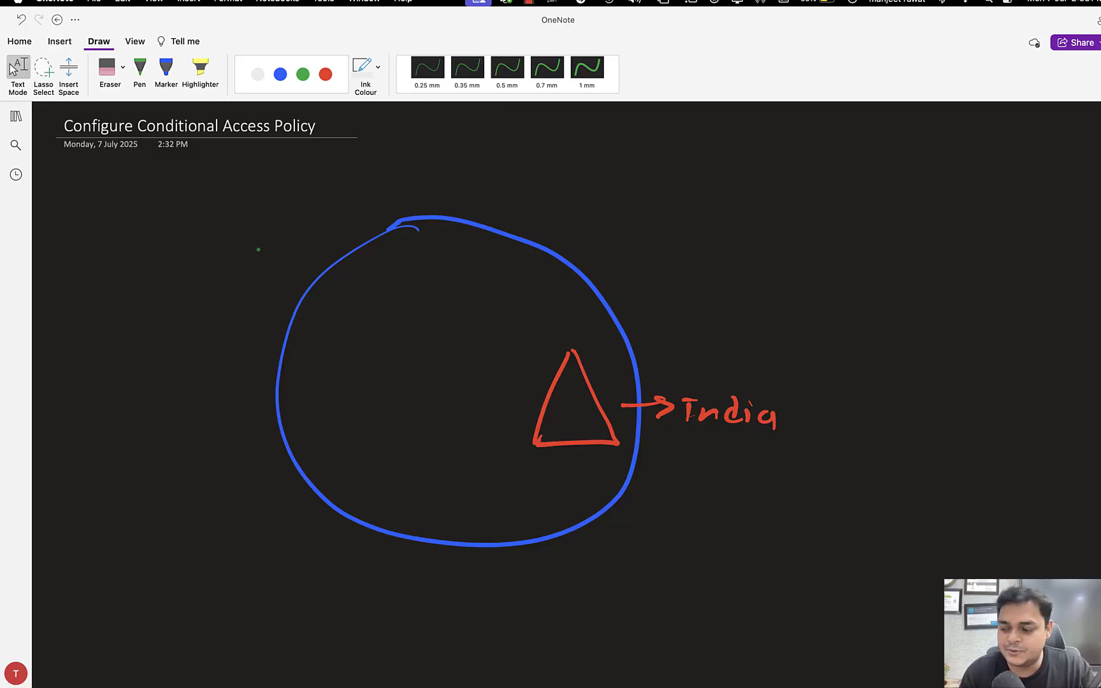
mouse_move(556, 410)
mouse_down()
mouse_move(557, 429)
mouse_move(577, 432)
mouse_up()
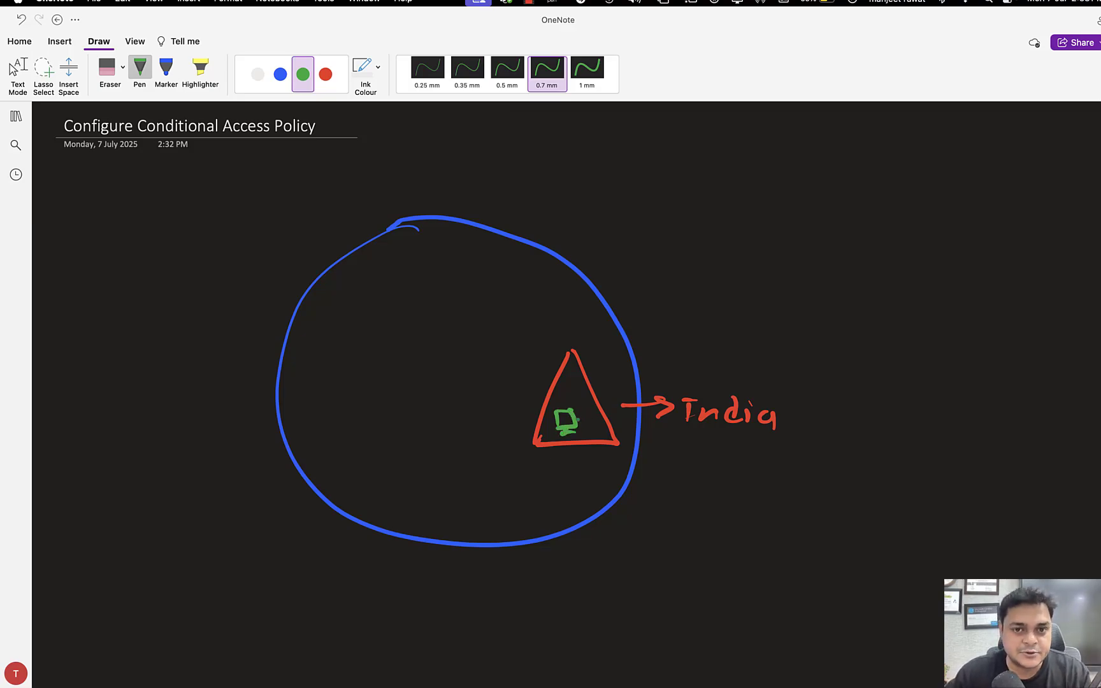
click(325, 74)
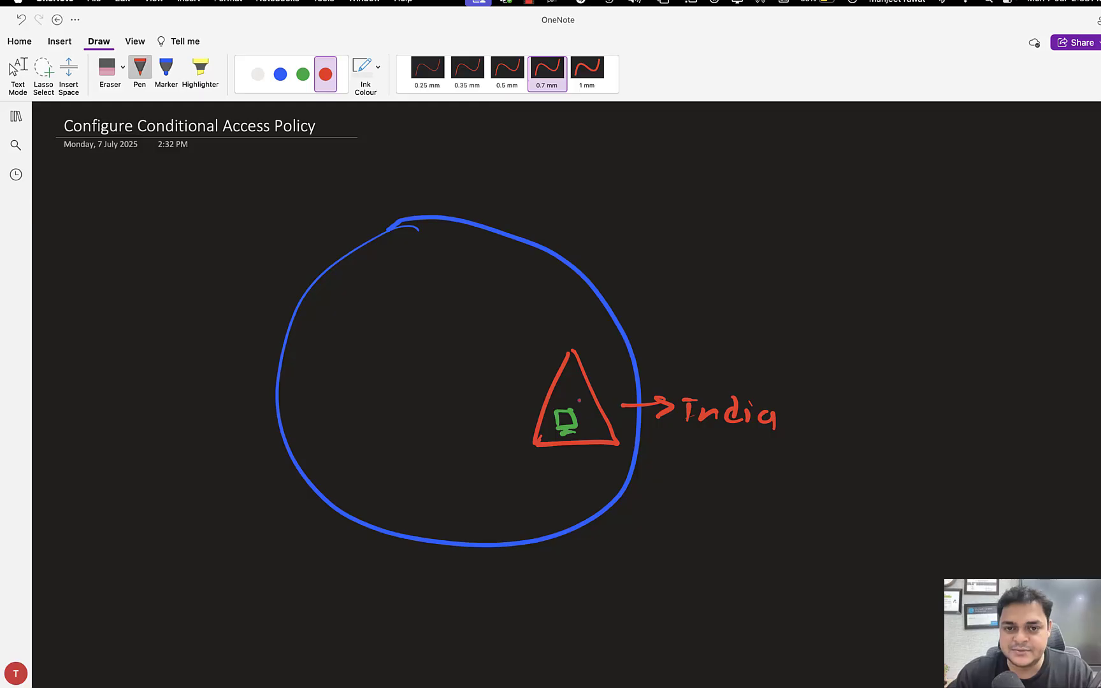
click(302, 74)
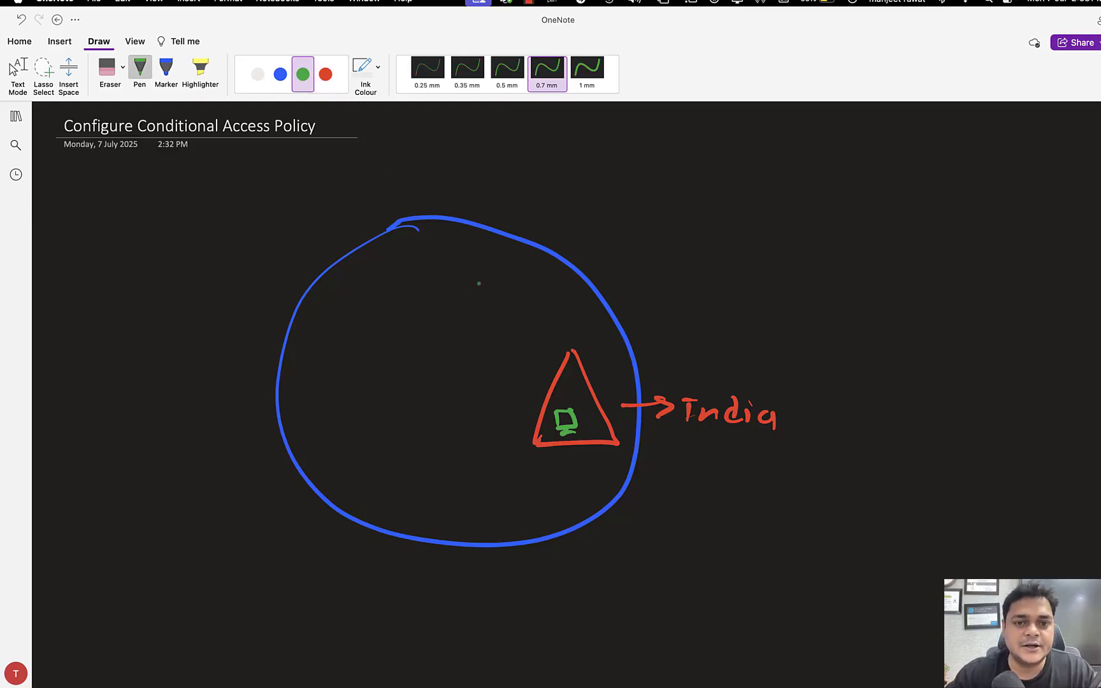
Draw five green triangles around the inside of the blue circle.
drag(473, 255, 453, 312)
mouse_move(351, 295)
mouse_down()
mouse_move(336, 347)
mouse_move(376, 341)
mouse_up()
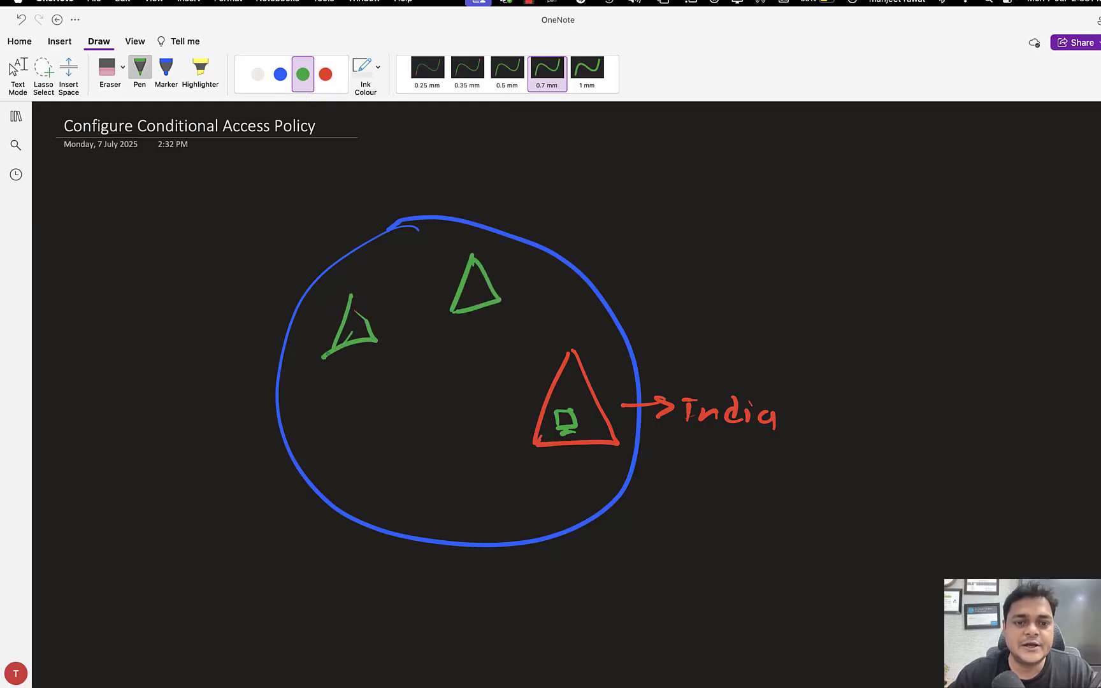
mouse_move(331, 404)
mouse_down()
mouse_move(320, 424)
mouse_move(349, 441)
mouse_up()
drag(412, 476, 390, 519)
mouse_move(413, 478)
mouse_down()
mouse_move(427, 517)
mouse_move(392, 521)
mouse_up()
mouse_move(490, 482)
mouse_down()
mouse_move(472, 520)
mouse_move(507, 520)
mouse_up()
drag(507, 519, 472, 520)
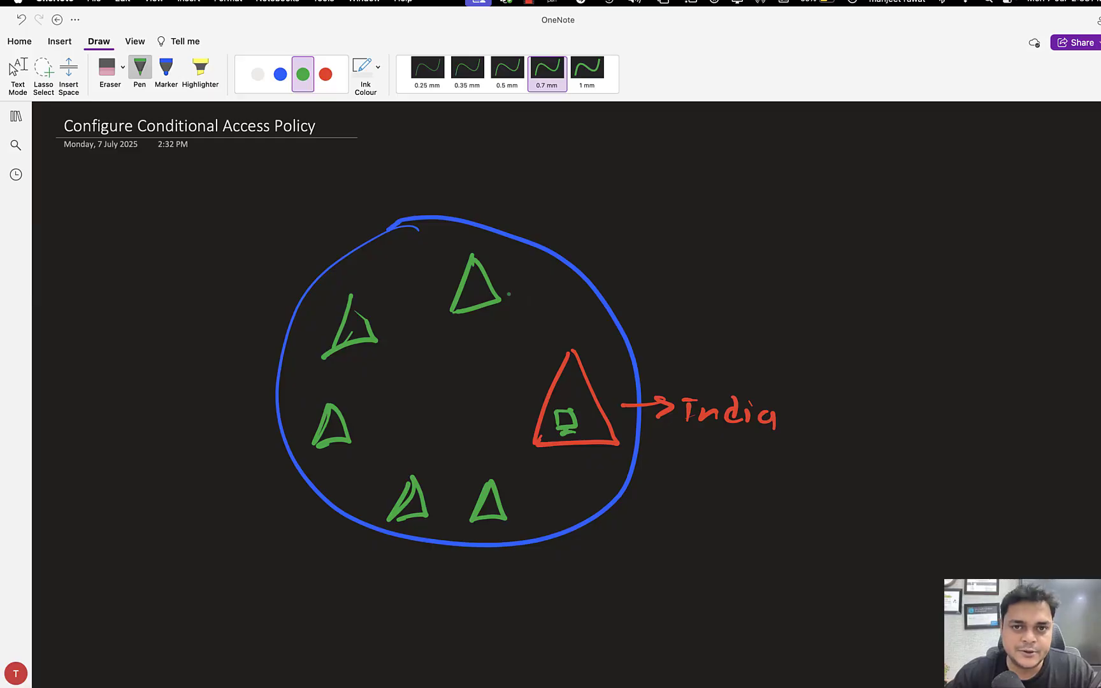
Add green arrows from two triangles labelled USA and Dubai, then leave drawing mode.
mouse_move(497, 271)
mouse_down()
mouse_move(569, 242)
mouse_move(562, 252)
mouse_up()
drag(581, 237, 632, 236)
drag(279, 273, 320, 300)
drag(299, 303, 323, 297)
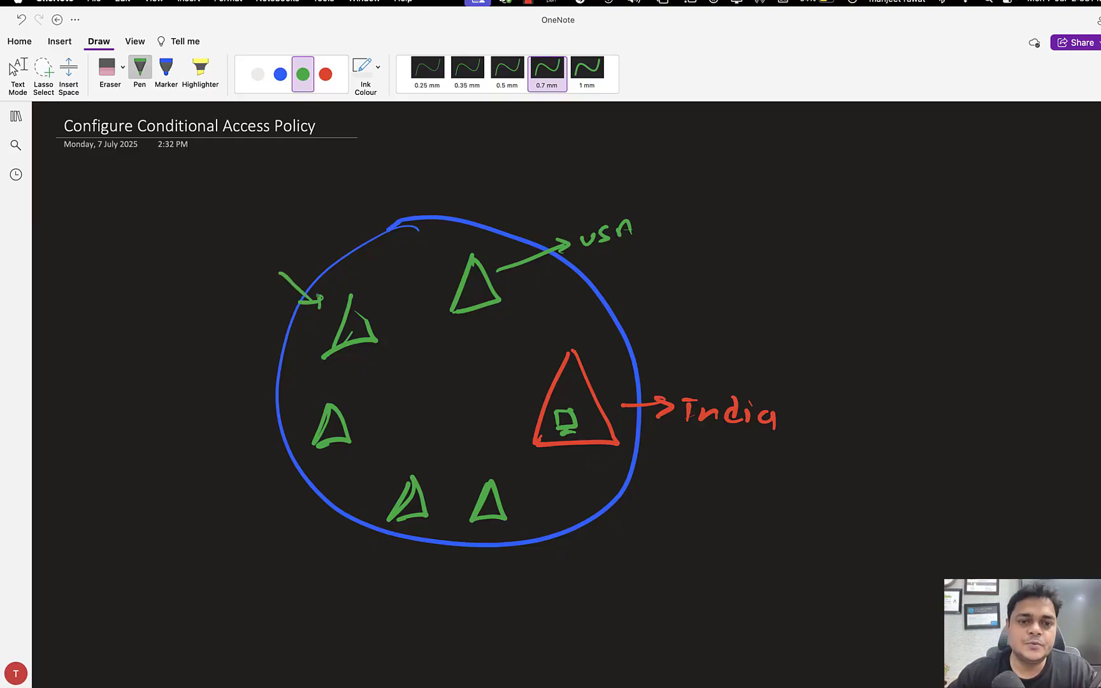
mouse_move(237, 249)
mouse_down()
mouse_move(240, 261)
mouse_move(300, 227)
mouse_up()
click(18, 69)
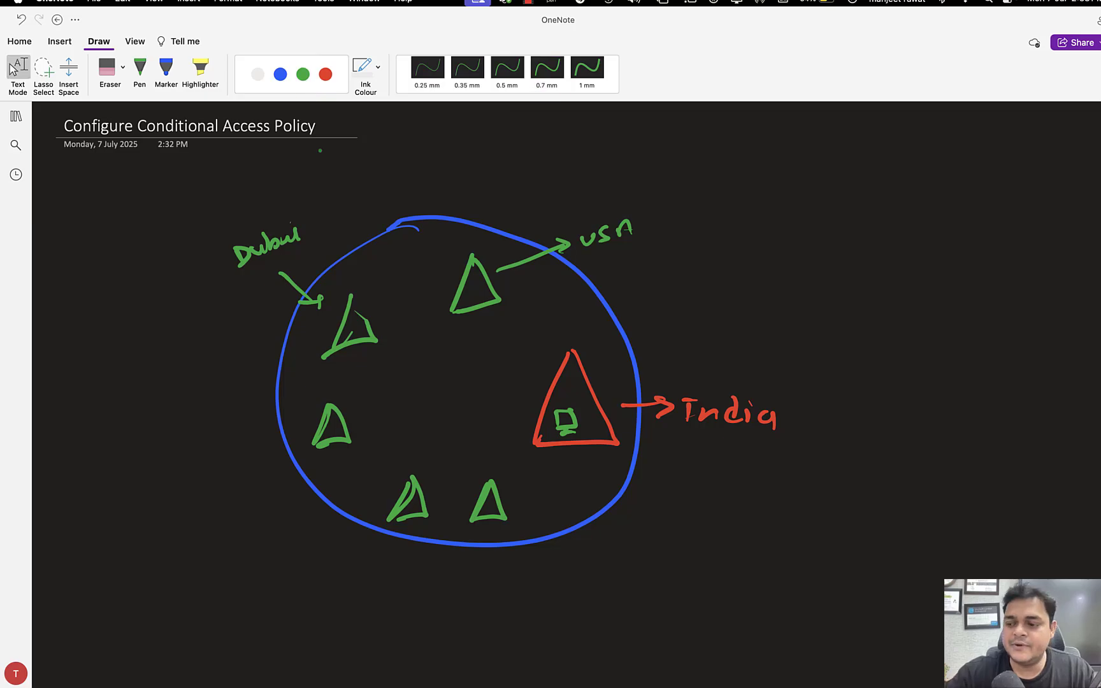
key(ctrl+Left)
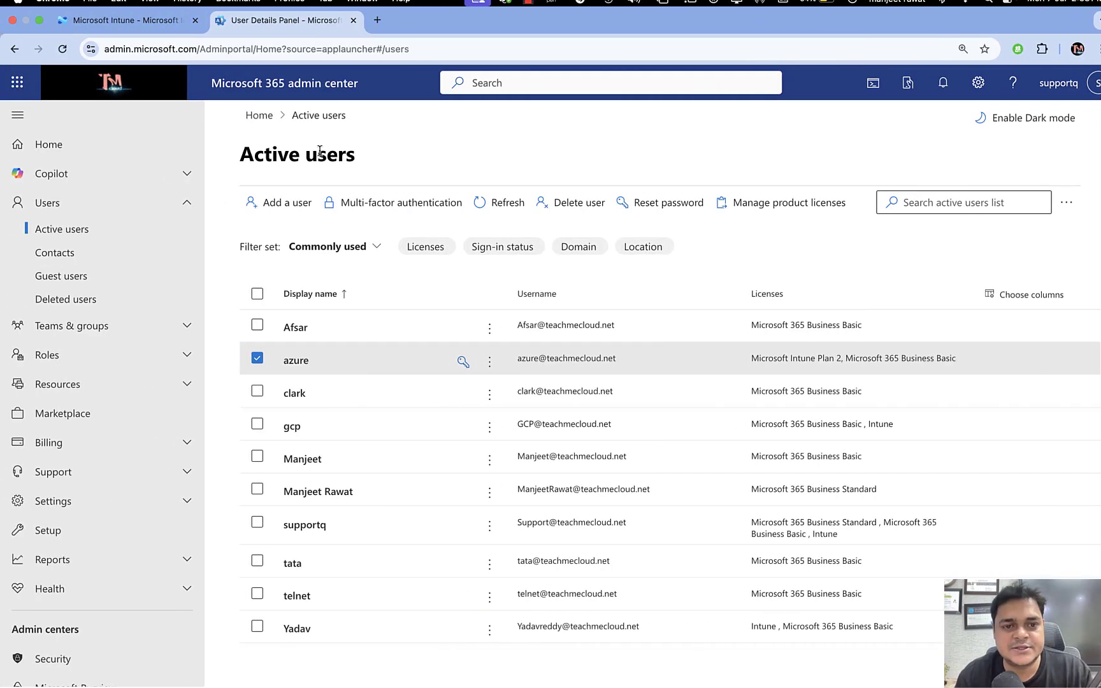
On the VM, reopen Settings > Accounts > Access work or school, now showing no connected accounts.
key(ctrl+Right)
key(ctrl+Right)
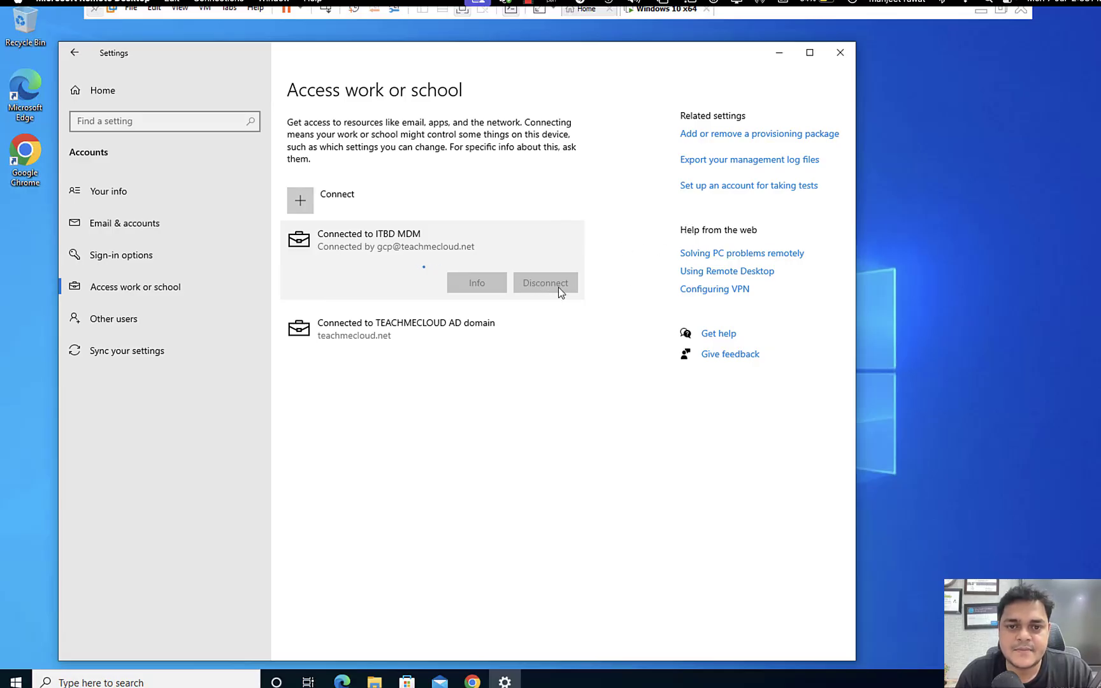
key(ctrl+Left)
key(ctrl+Left)
key(ctrl+Left)
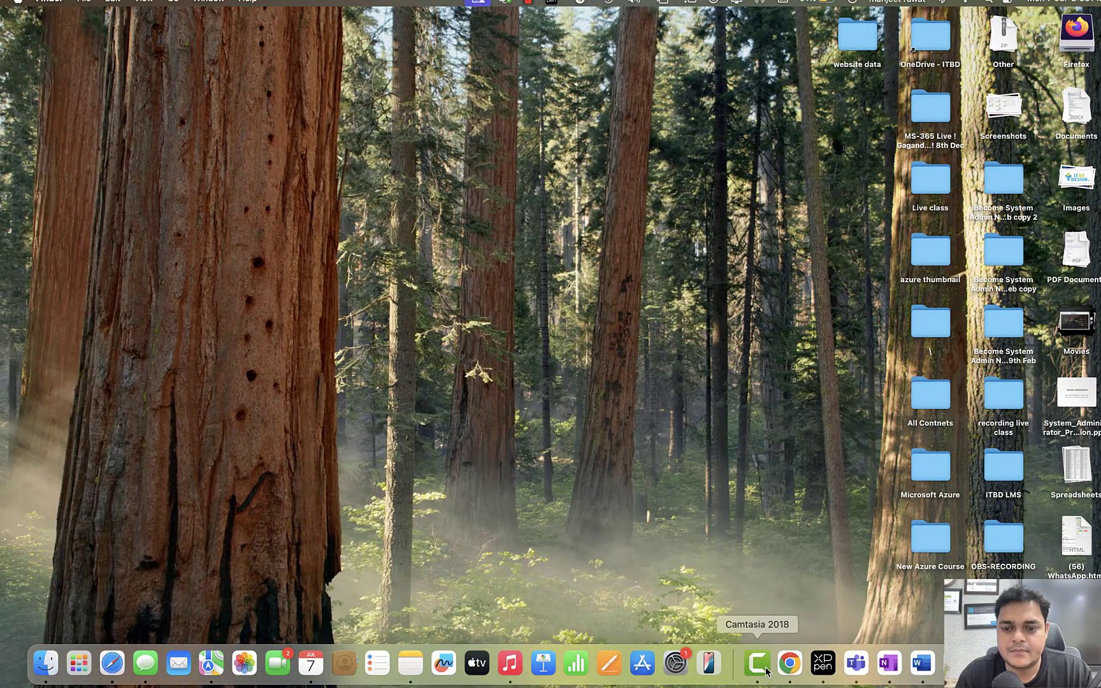
right_click(757, 663)
click(804, 523)
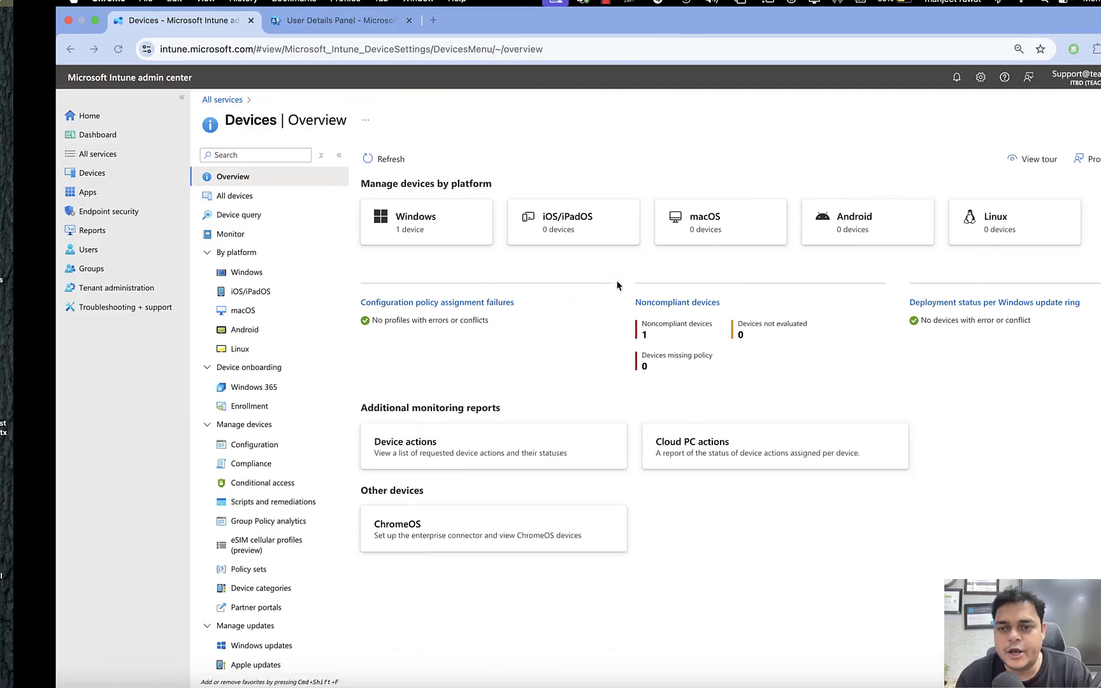
key(ctrl+Right)
key(ctrl+Right)
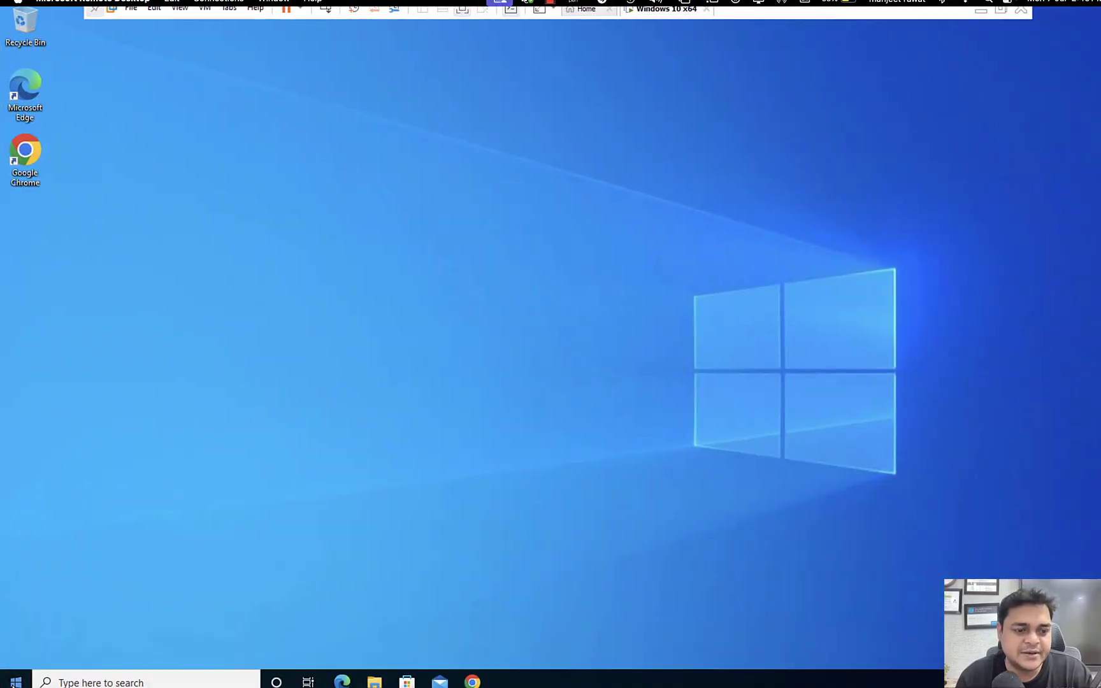
right_click(15, 680)
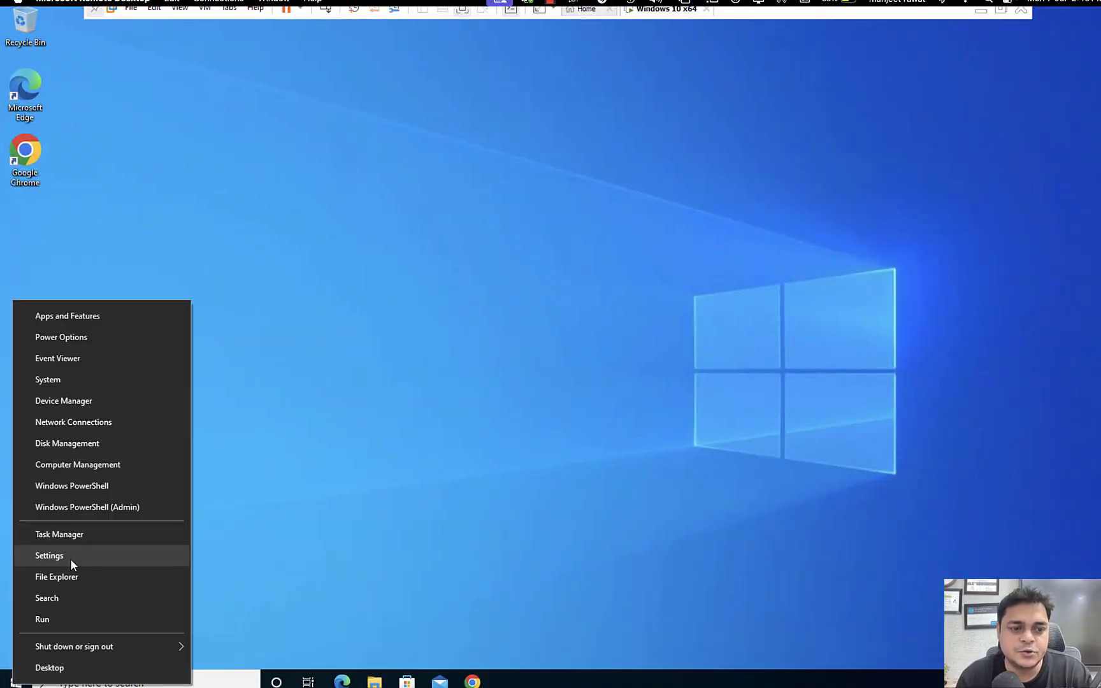
click(70, 557)
click(538, 282)
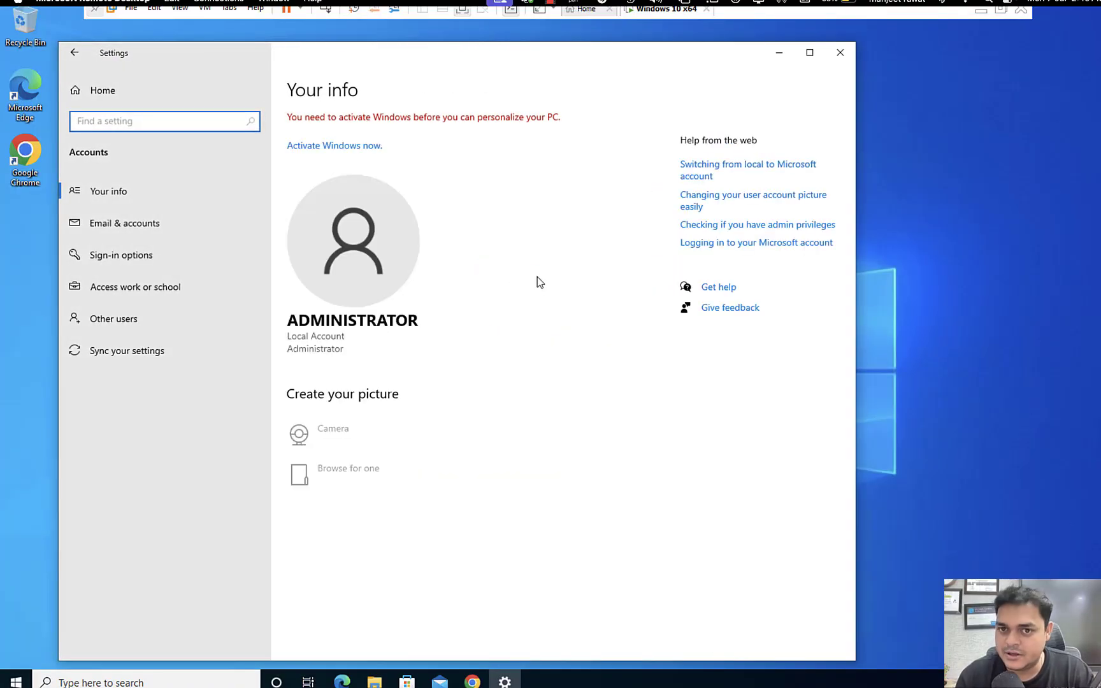
click(131, 287)
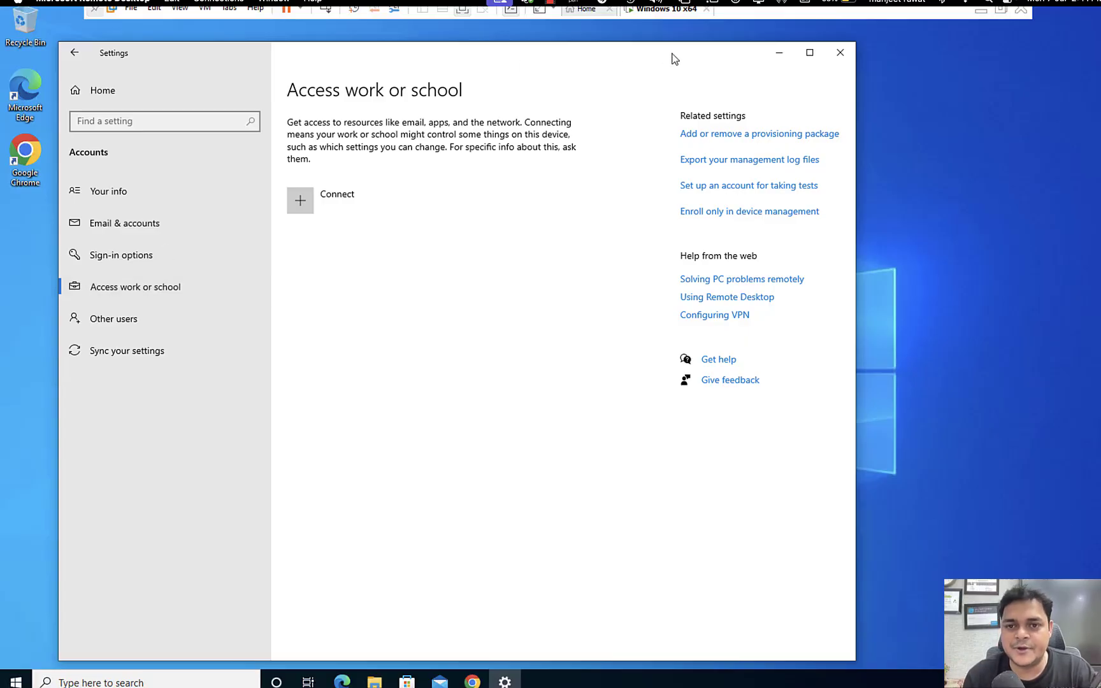
Choose Enroll only in device management, submit the work account's e-mail, and go to the MDM Server URL field.
click(752, 220)
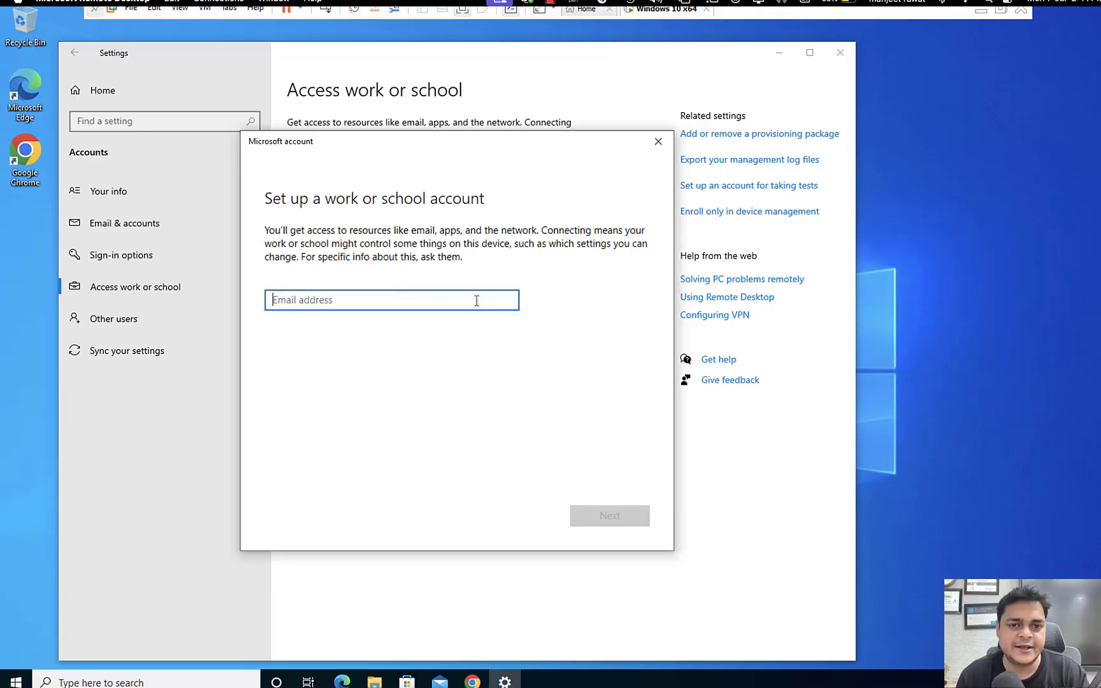
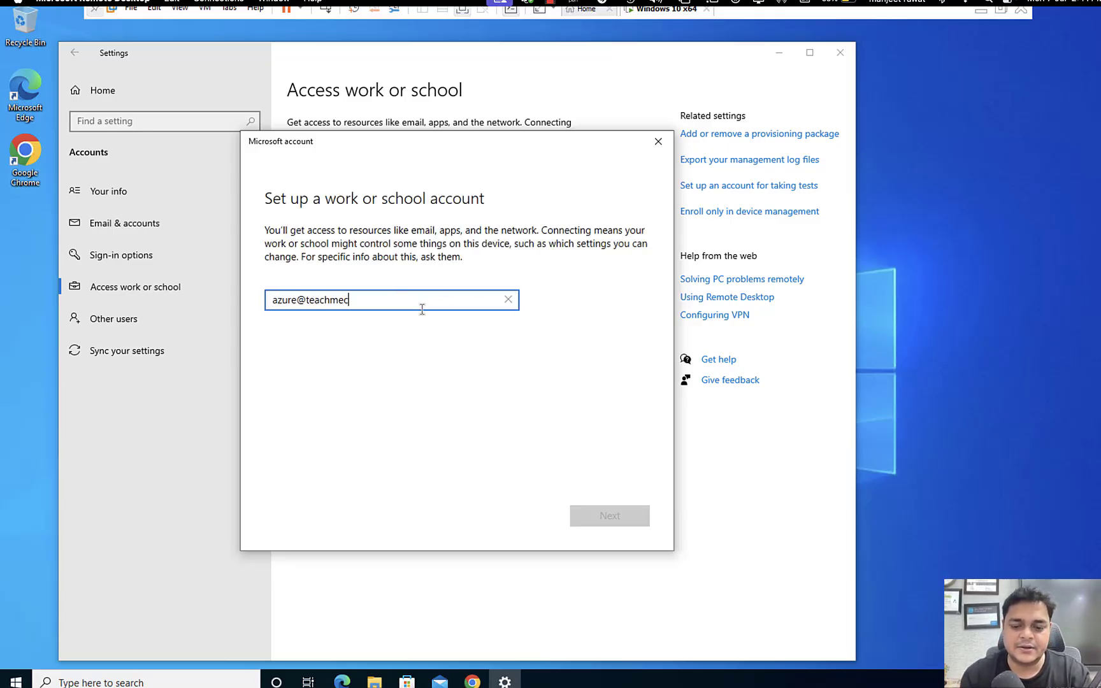
key(Return)
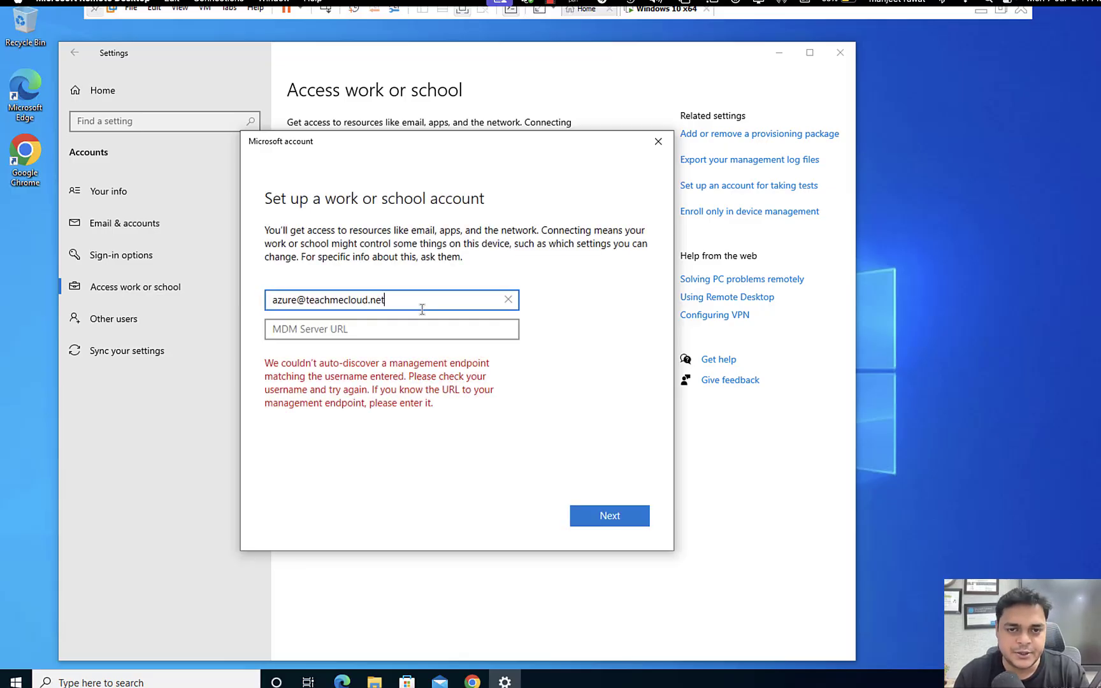
click(376, 334)
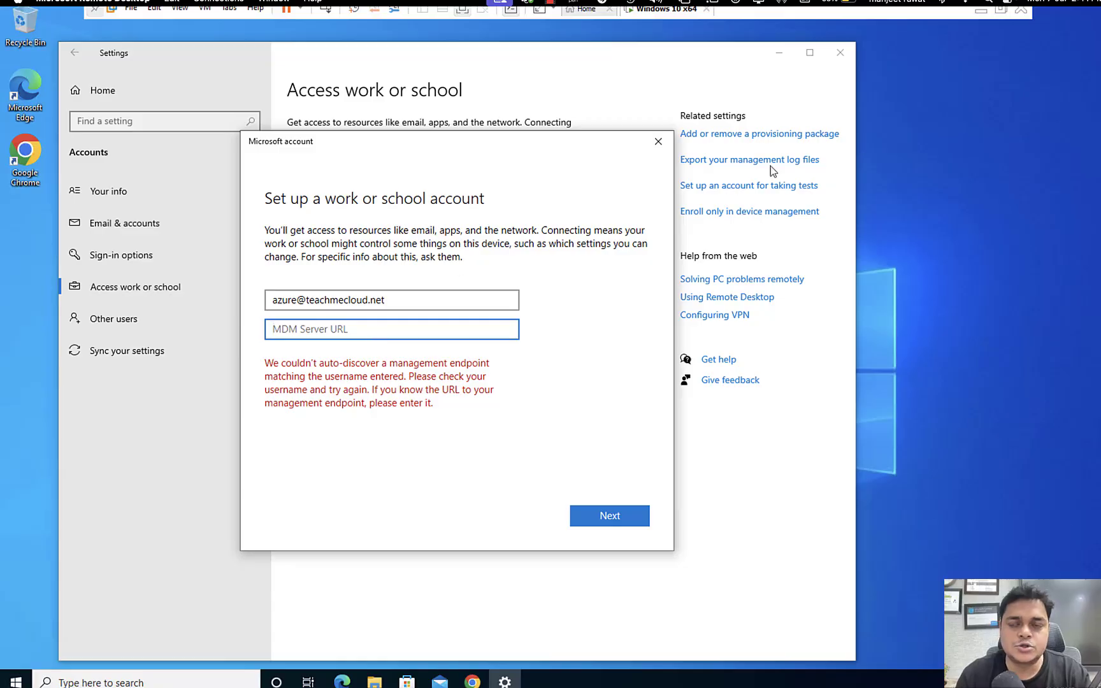
Launch Notepad and paste the copied enrollment discovery URL into it.
click(980, 19)
key(super+r)
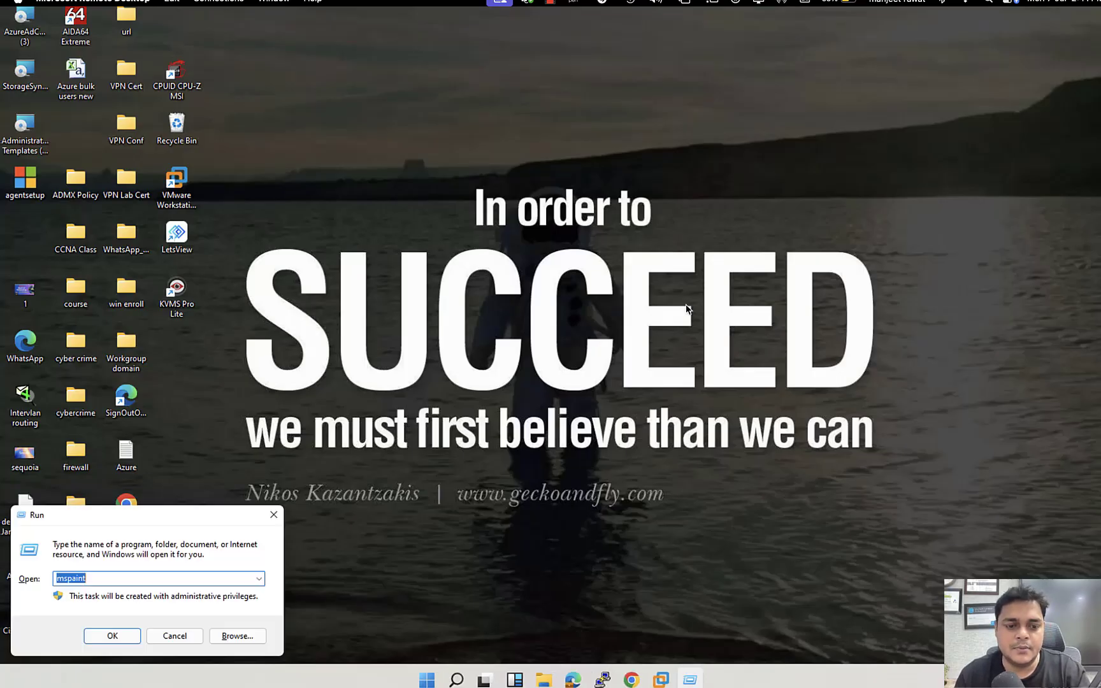
text(note)
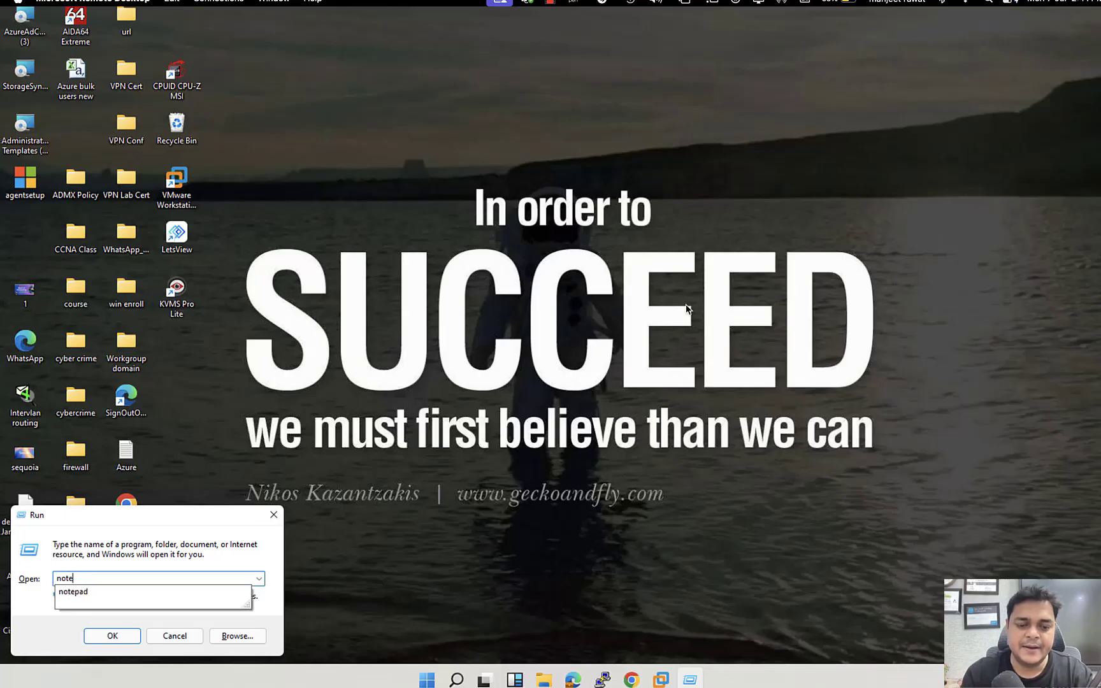
text(pad)
key(Return)
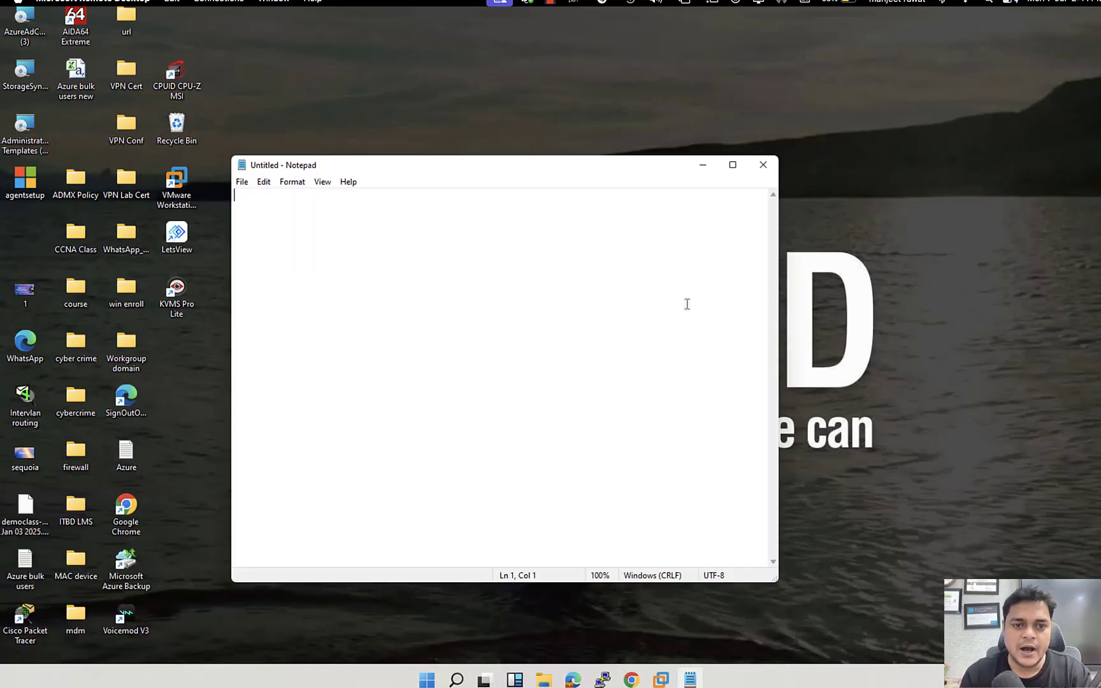
text(https://enrollment.manage.microsoft.com/enrollmentserver/discovery.svc)
Copy the URL from Notepad and paste it into the VM's MDM Server URL field.
key(ctrl+a)
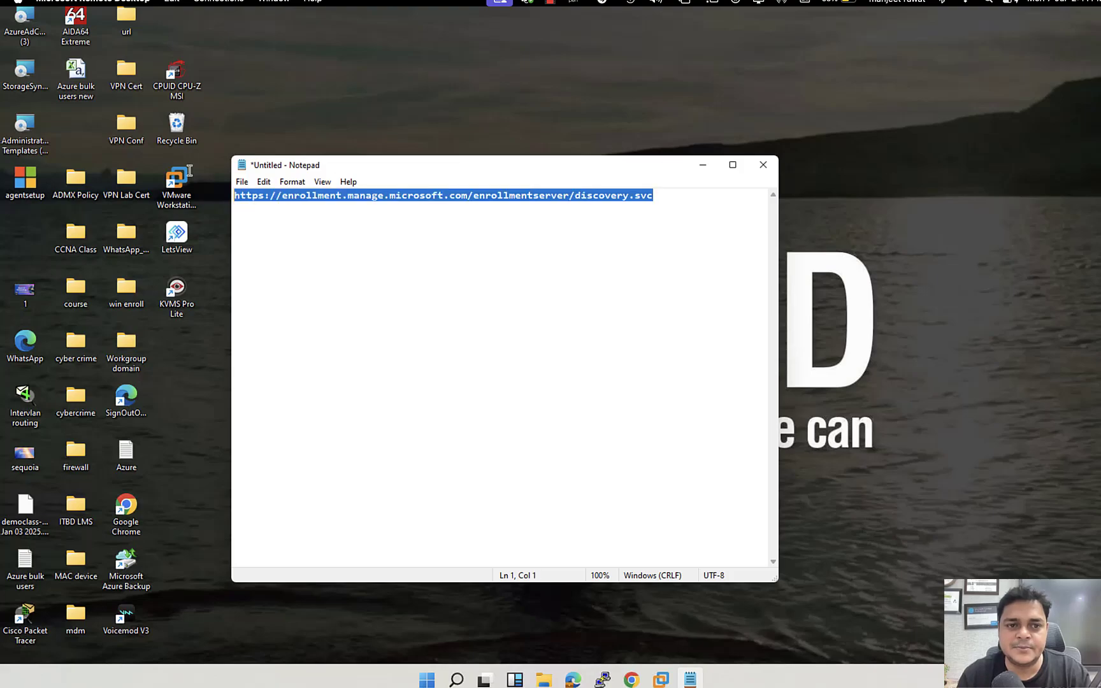
right_click(341, 198)
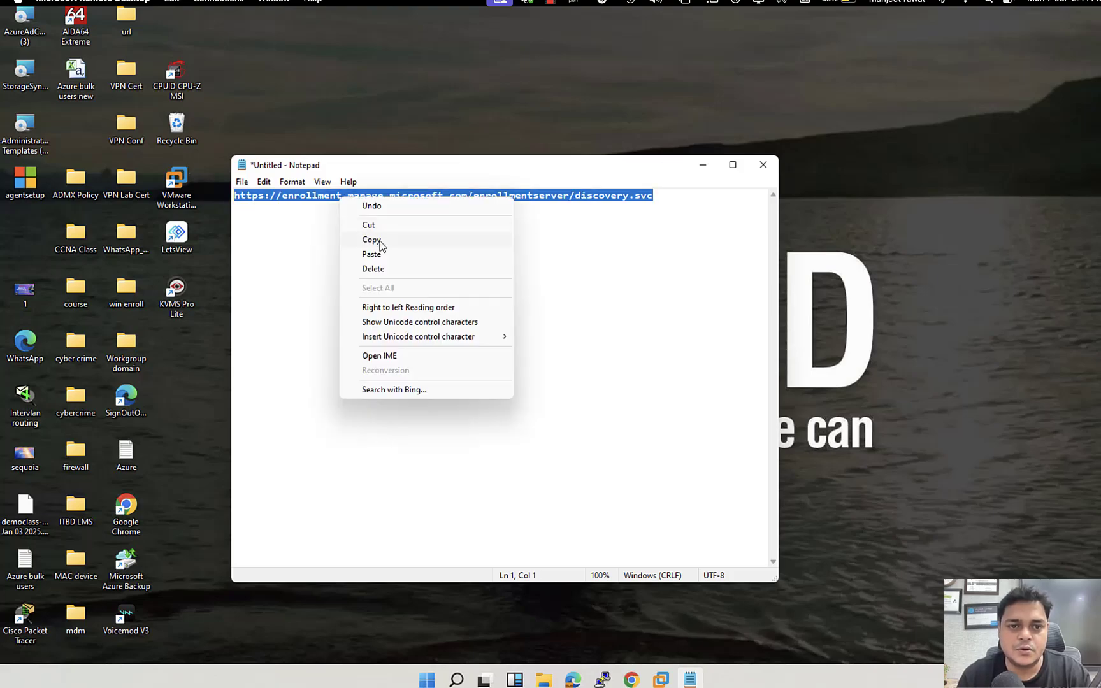
click(381, 243)
mouse_move(660, 681)
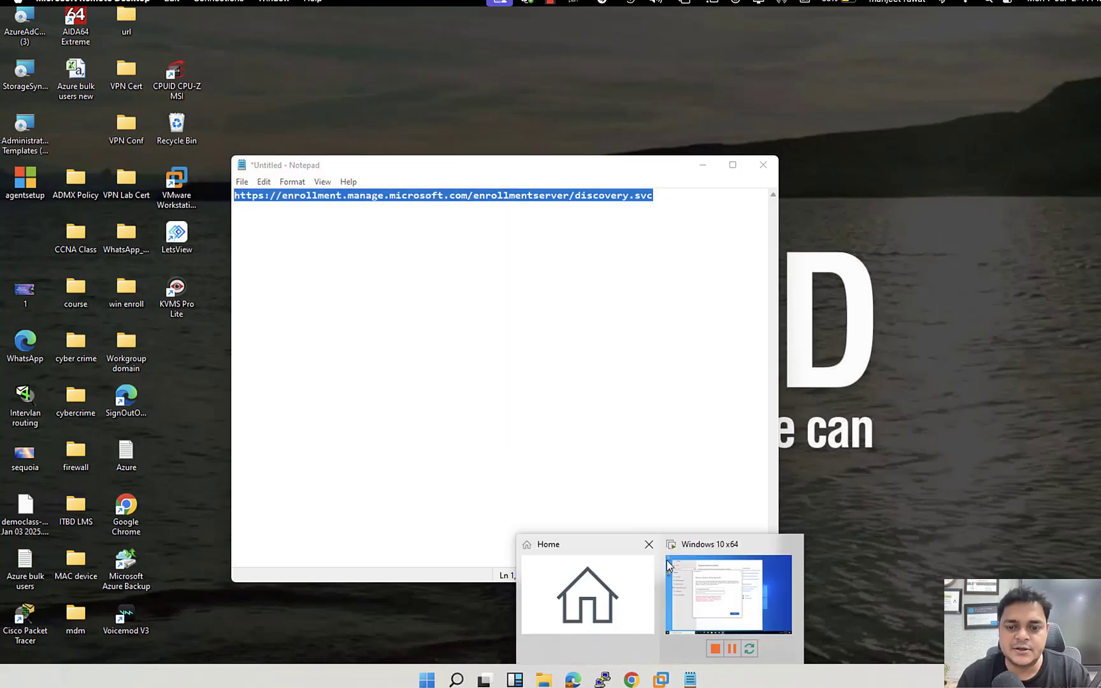
click(708, 599)
key(ctrl+v)
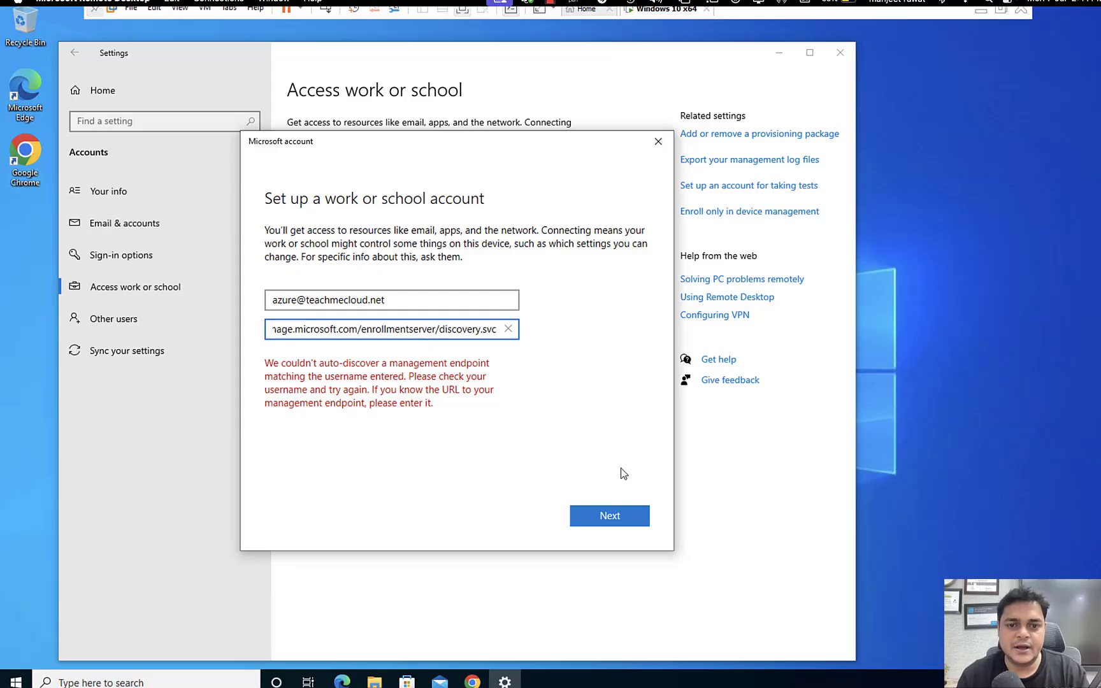
Continue past the endpoint address and submit the work account's password.
click(620, 518)
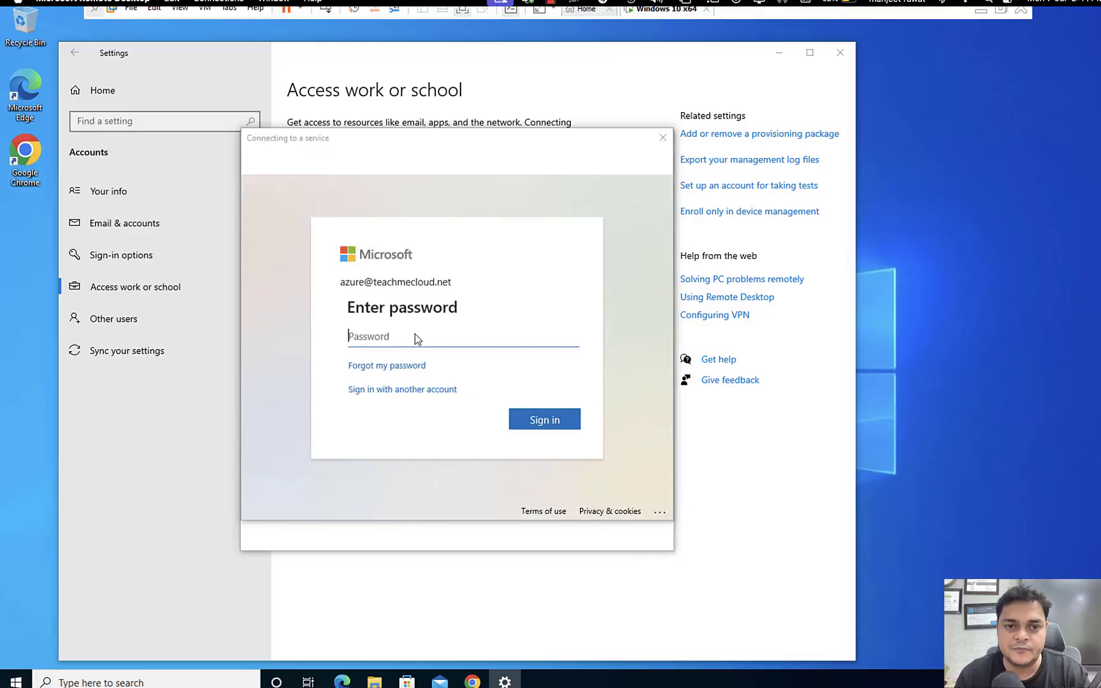
text(•••••••••••)
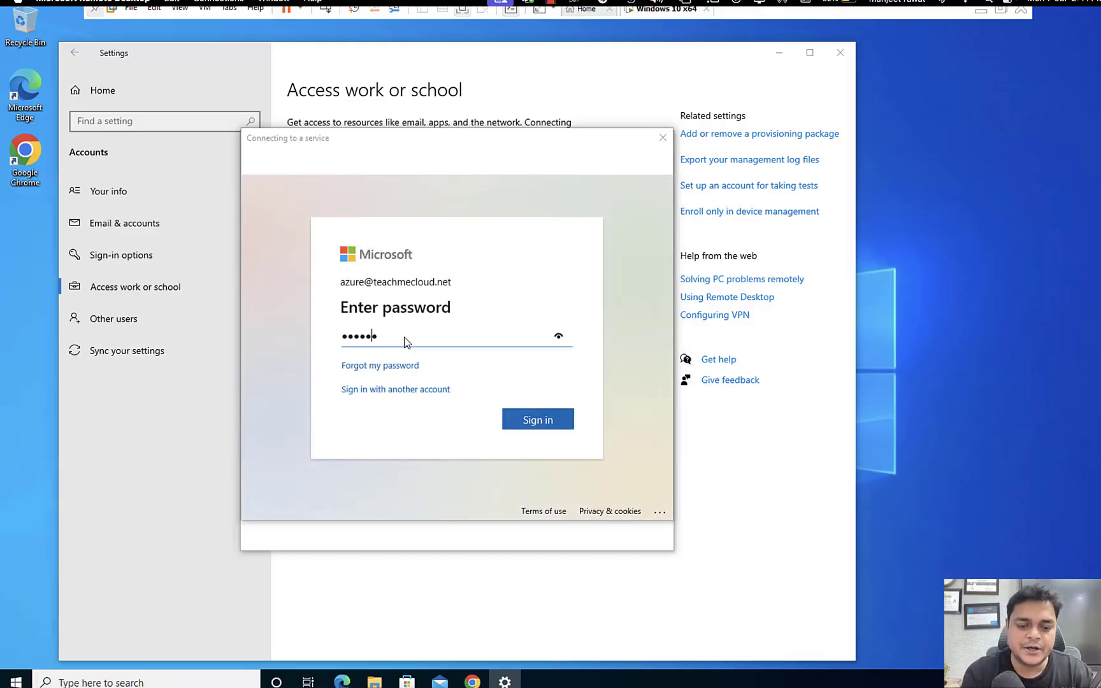
text(•••)
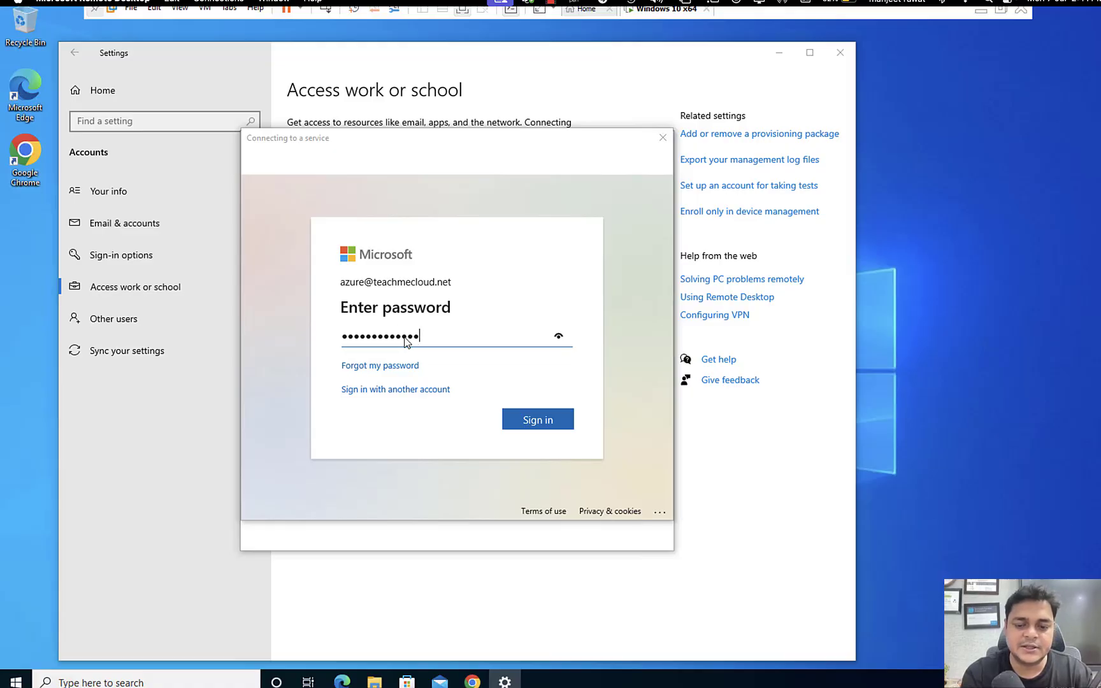
key(Return)
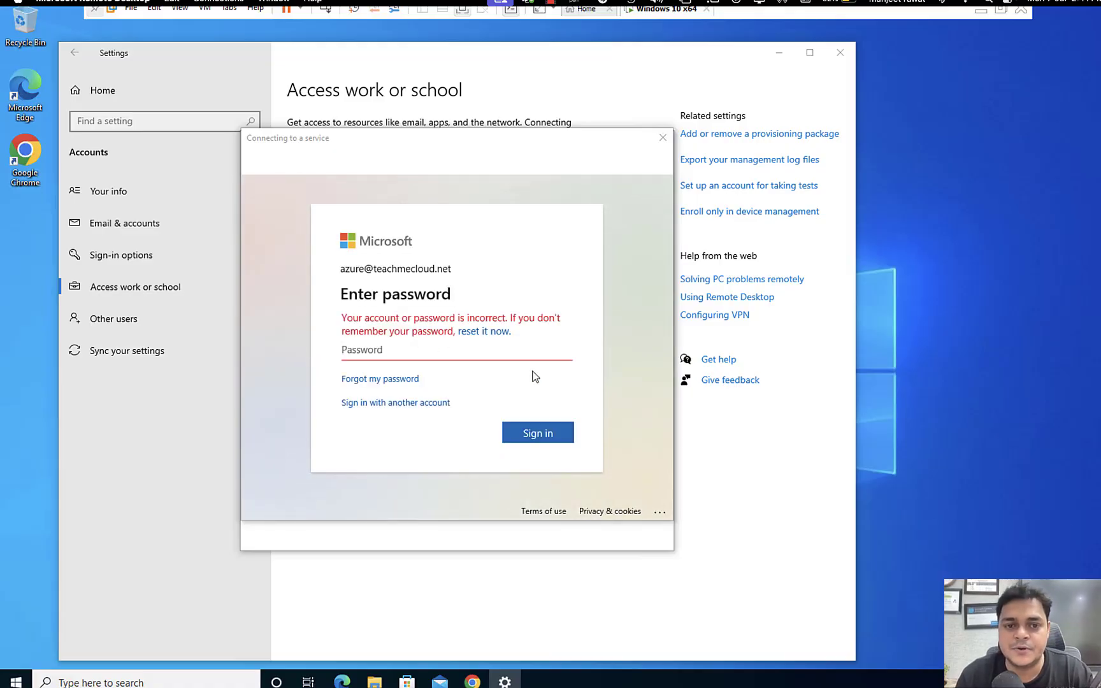
text(••••)
key(BackSpace)
key(BackSpace)
key(BackSpace)
key(BackSpace)
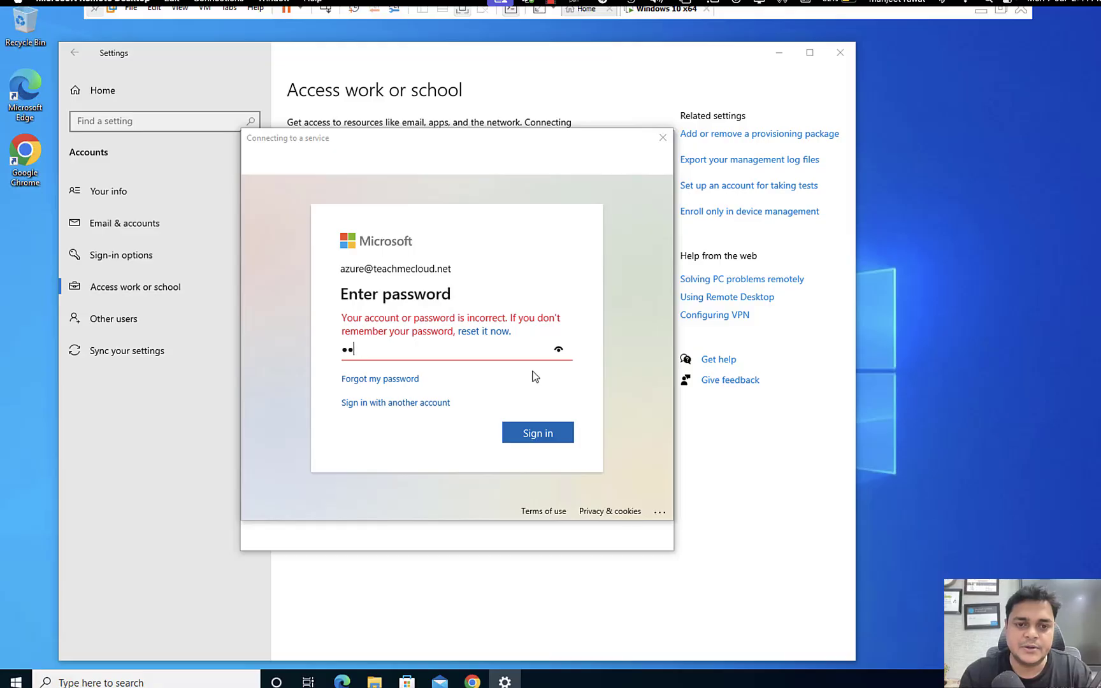
text(••••••••)
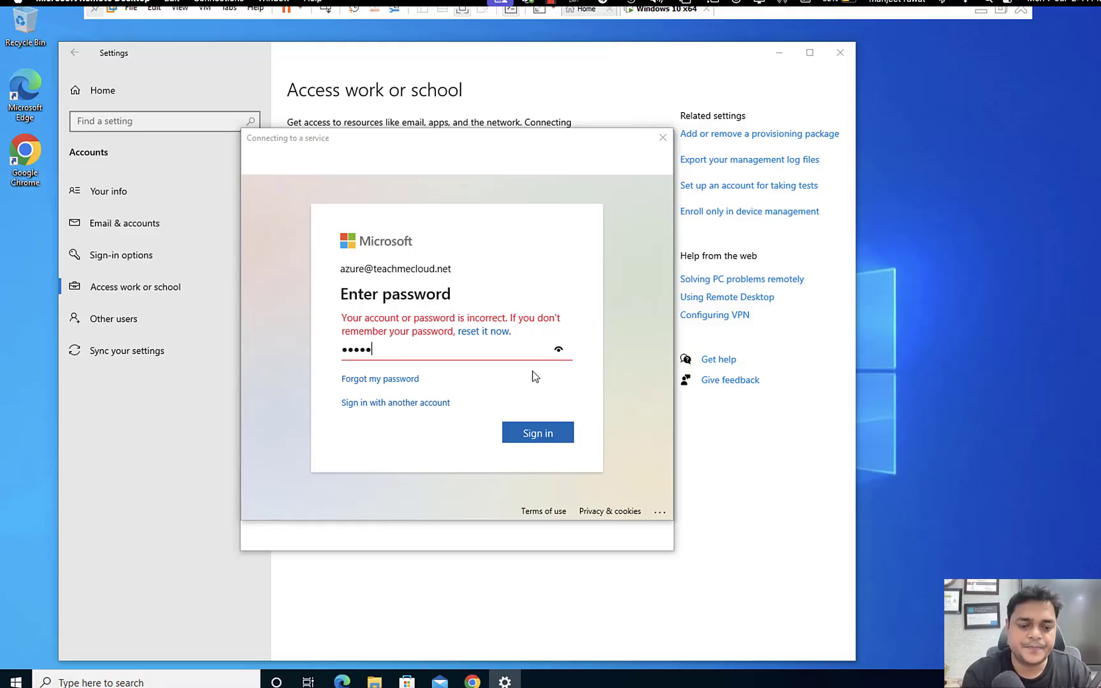
text(•••)
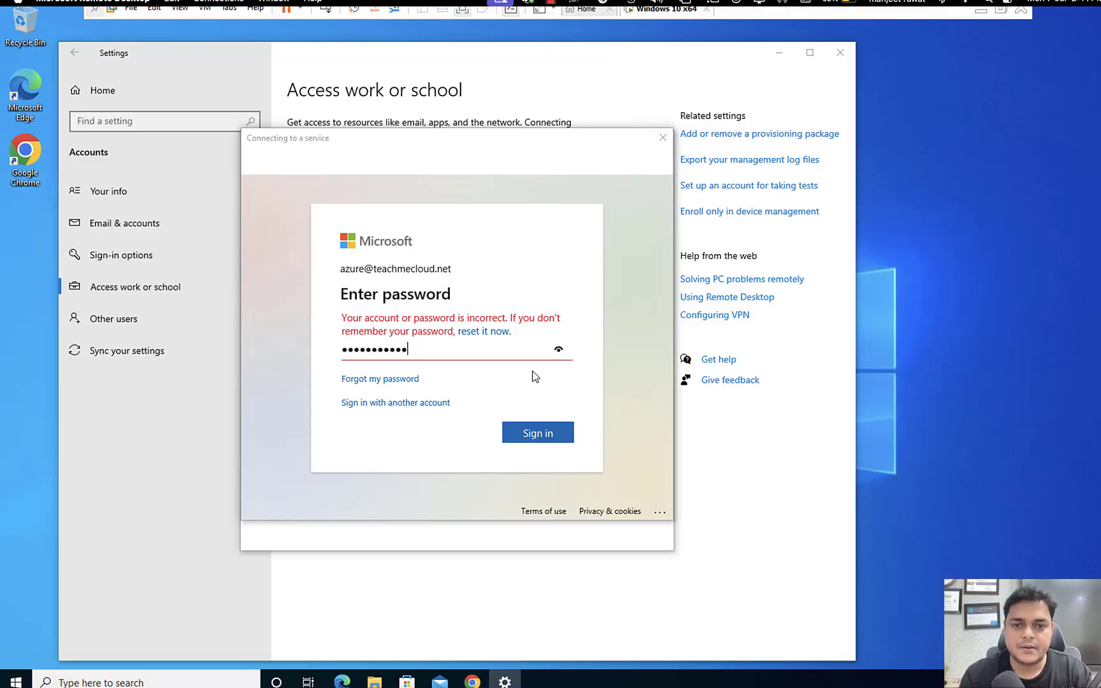
click(559, 350)
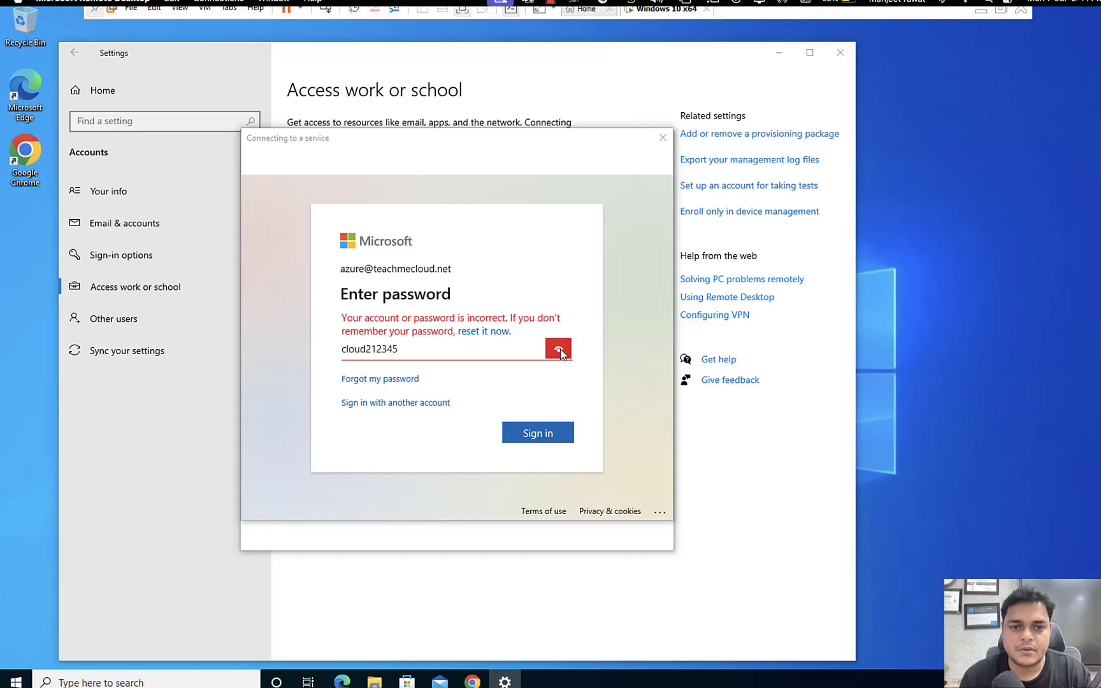
key(Return)
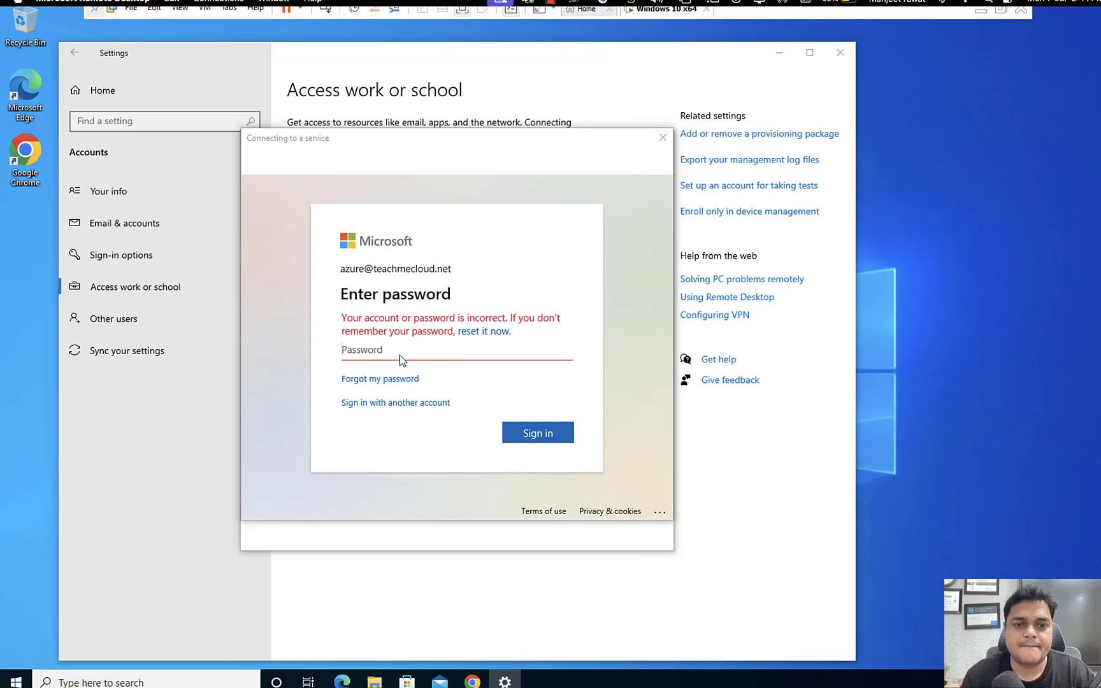
Resubmit the corrected password, acknowledge the device setup message, and return to Intune.
text(•••••)
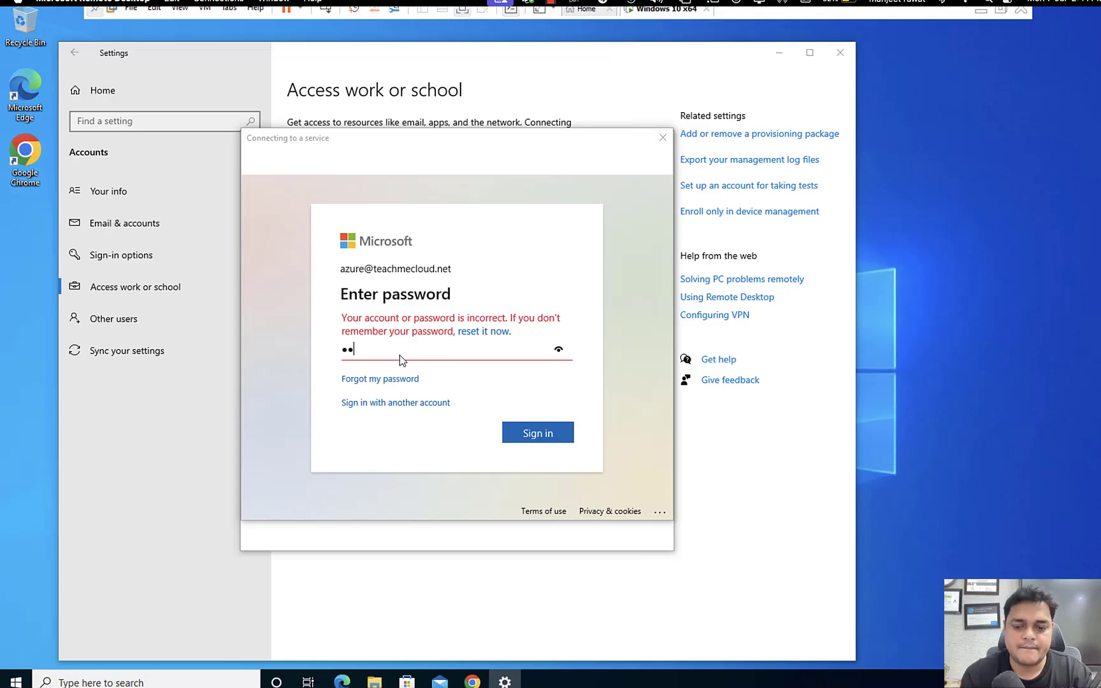
text(•••)
key(Return)
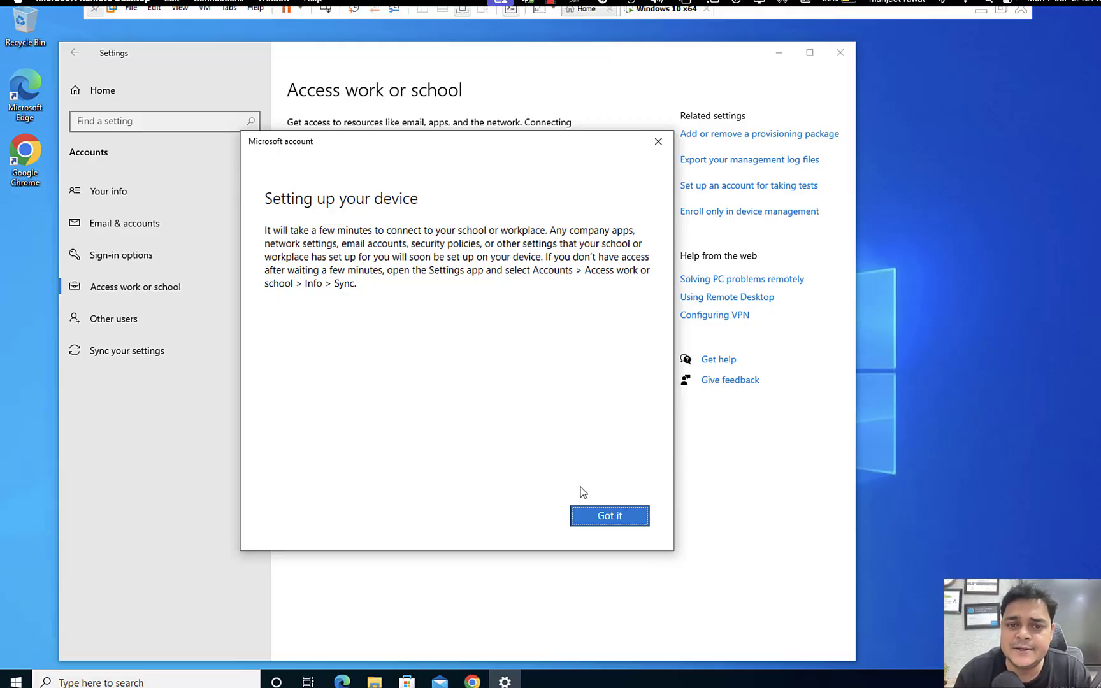
click(611, 519)
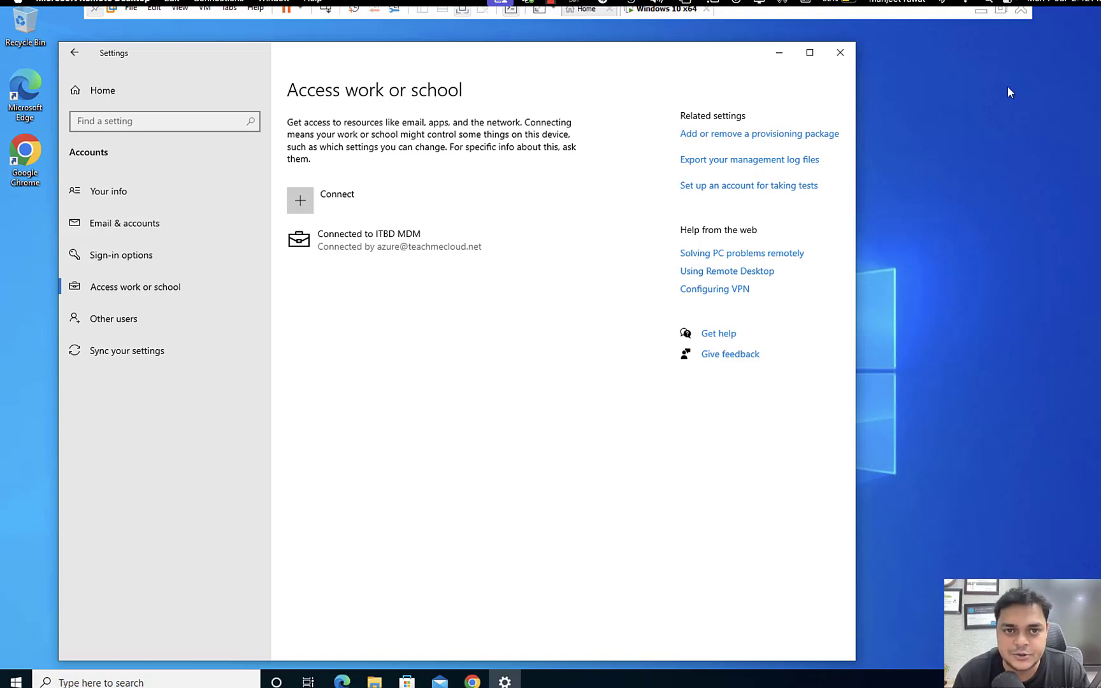
key(ctrl+Left)
key(ctrl+Left)
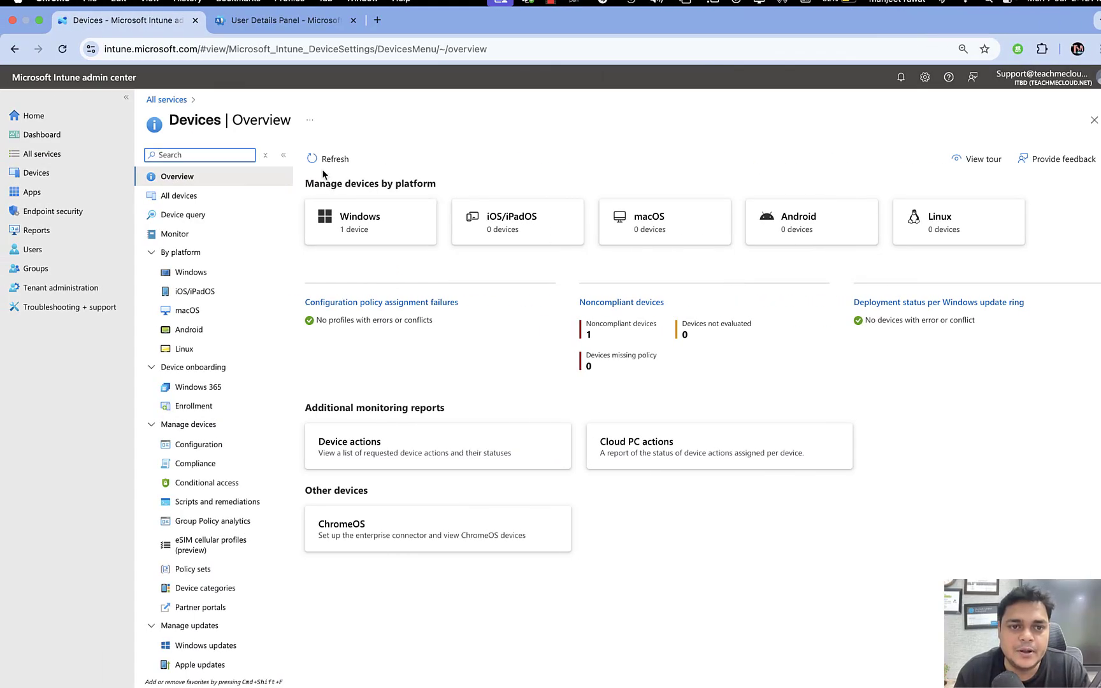
Reload Intune and open the Windows devices list showing DESKTOP-7DINDDR as Noncompliant.
click(319, 157)
click(315, 159)
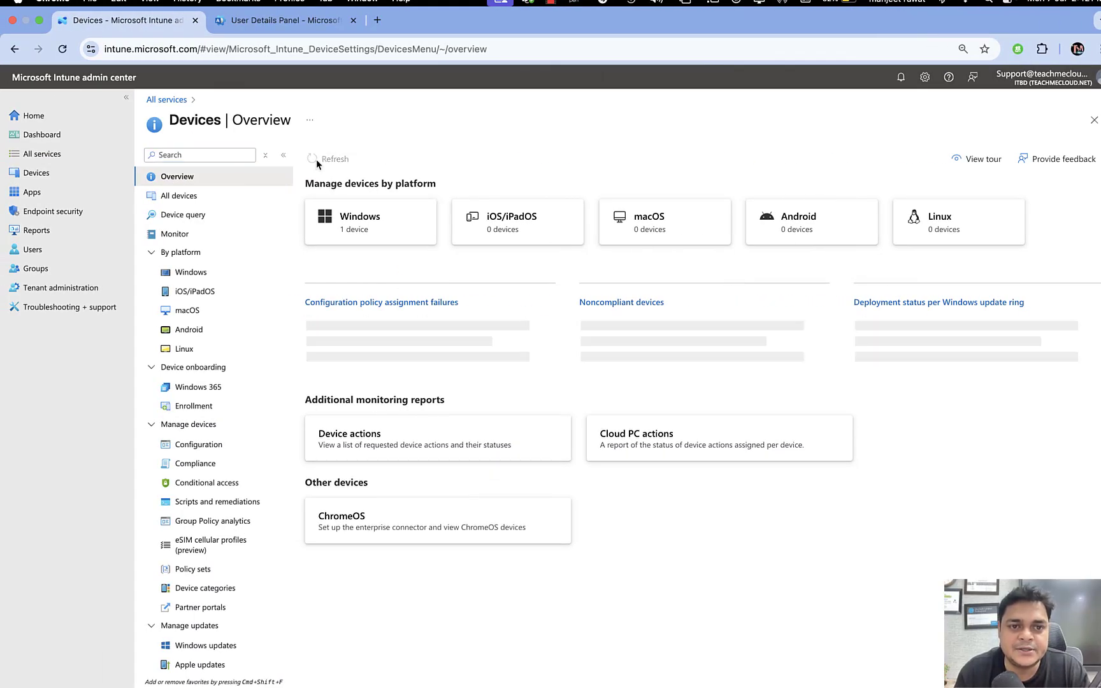
click(285, 51)
key(Escape)
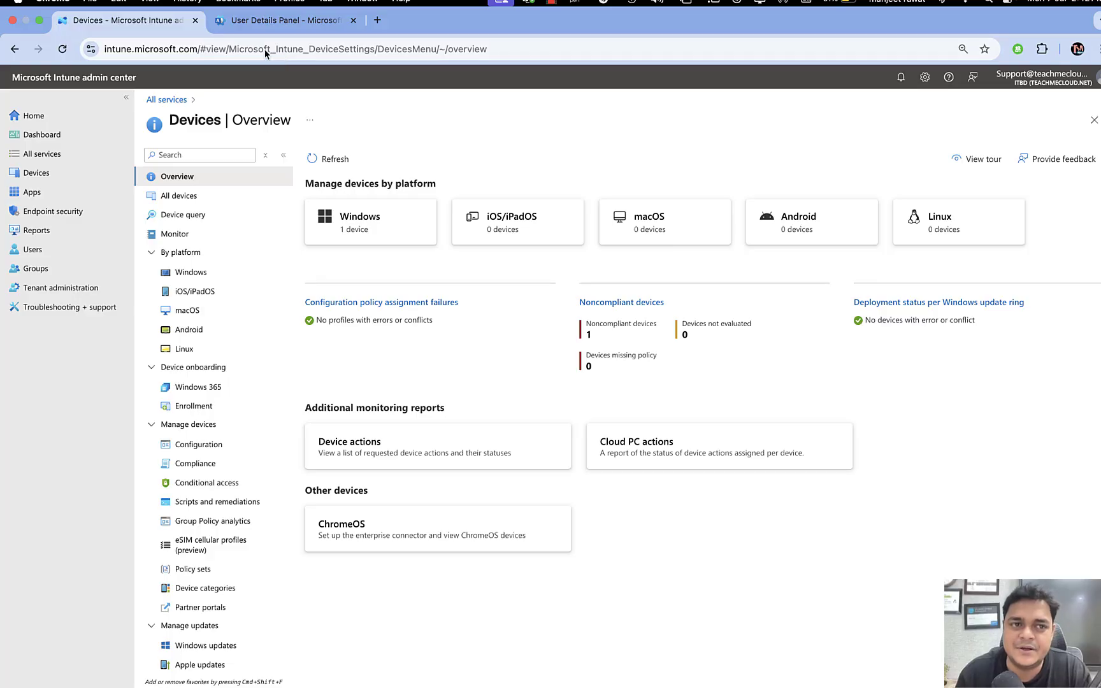
click(242, 50)
key(Escape)
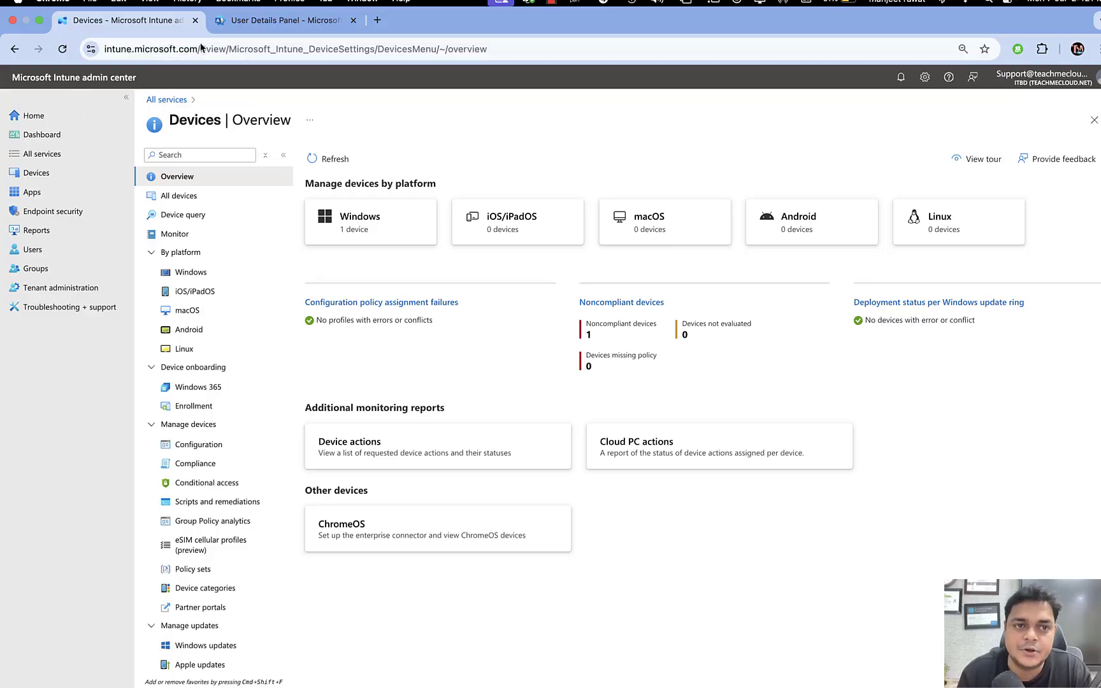
click(62, 49)
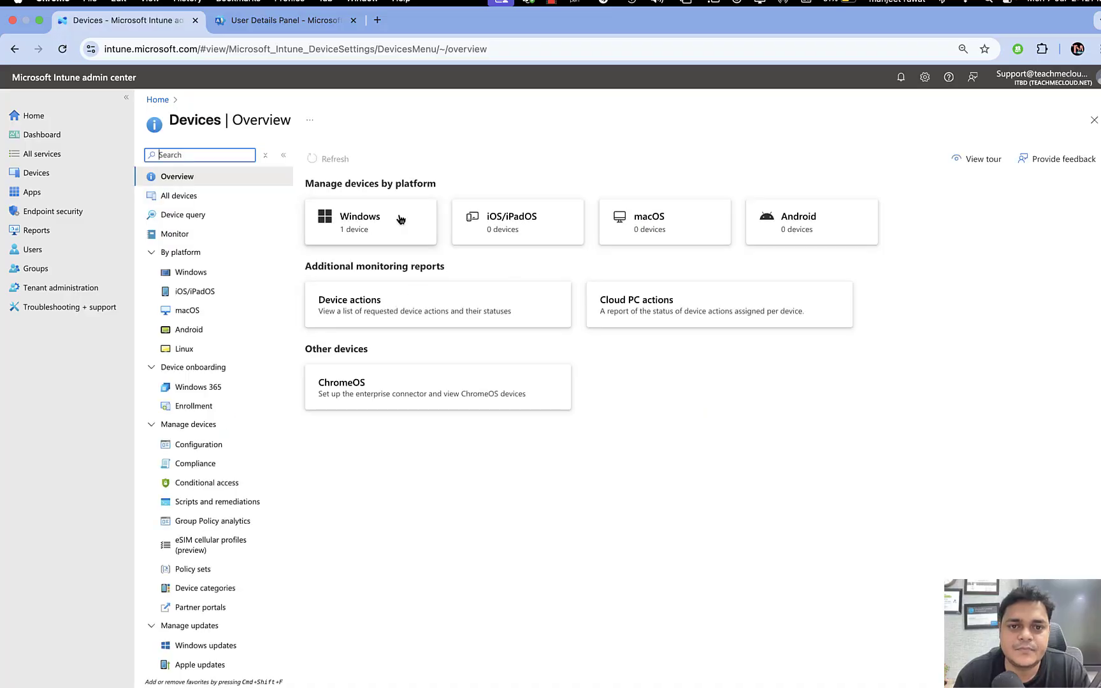
click(398, 220)
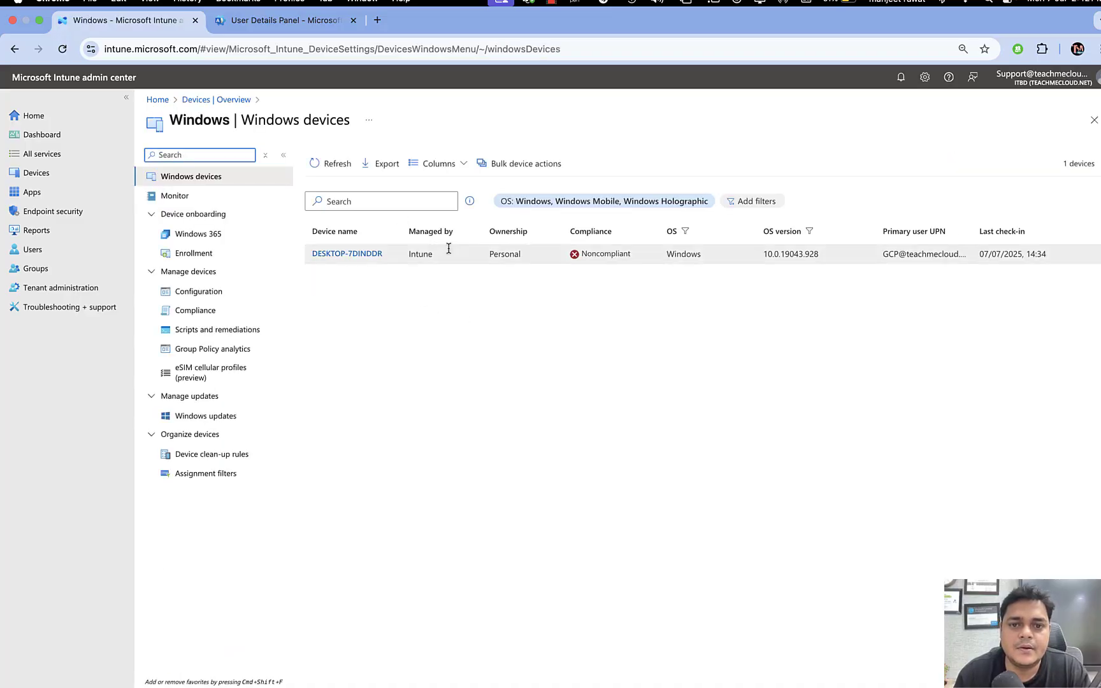
click(314, 167)
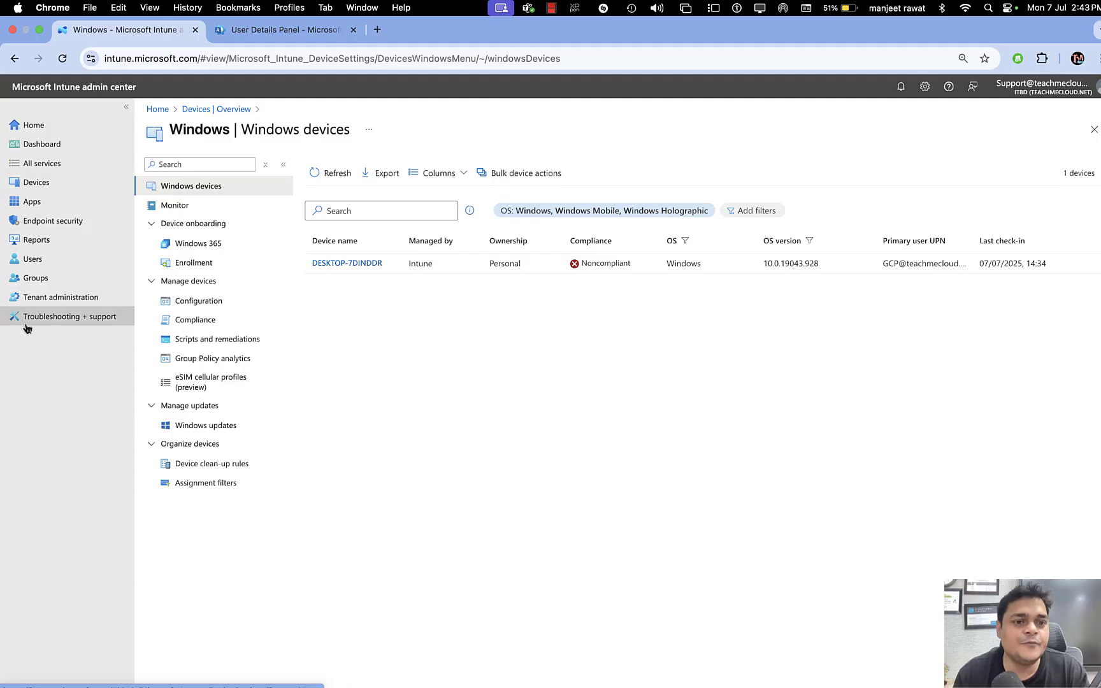
Go to Endpoint security > Conditional access to see 6 enabled and 4 off policies.
click(79, 228)
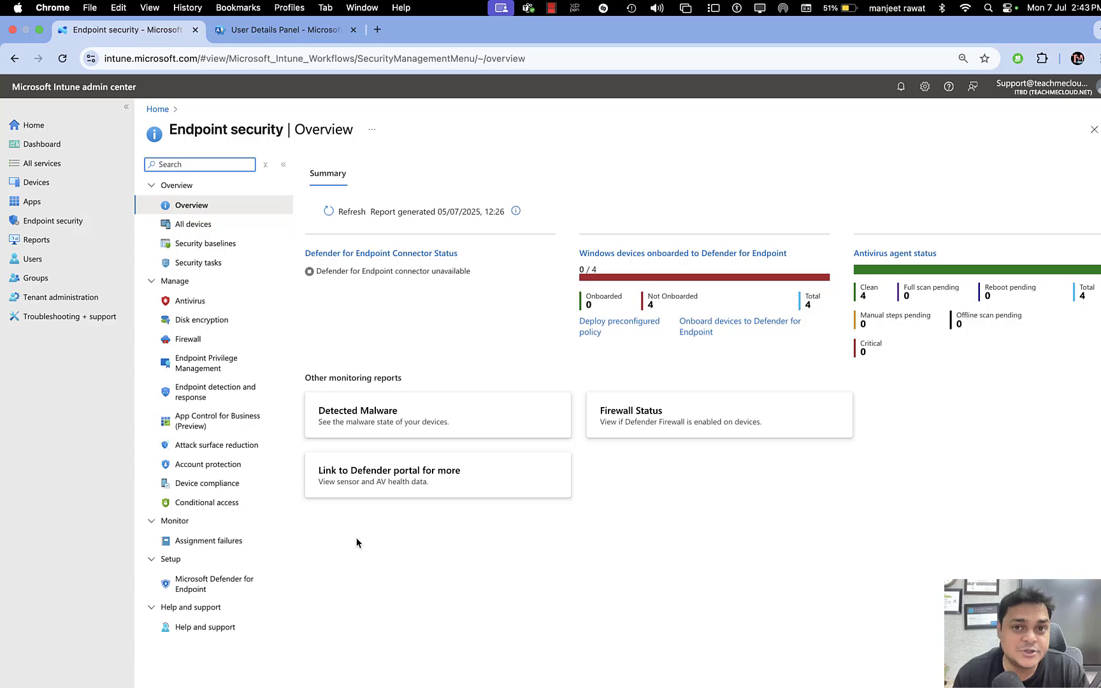
click(211, 502)
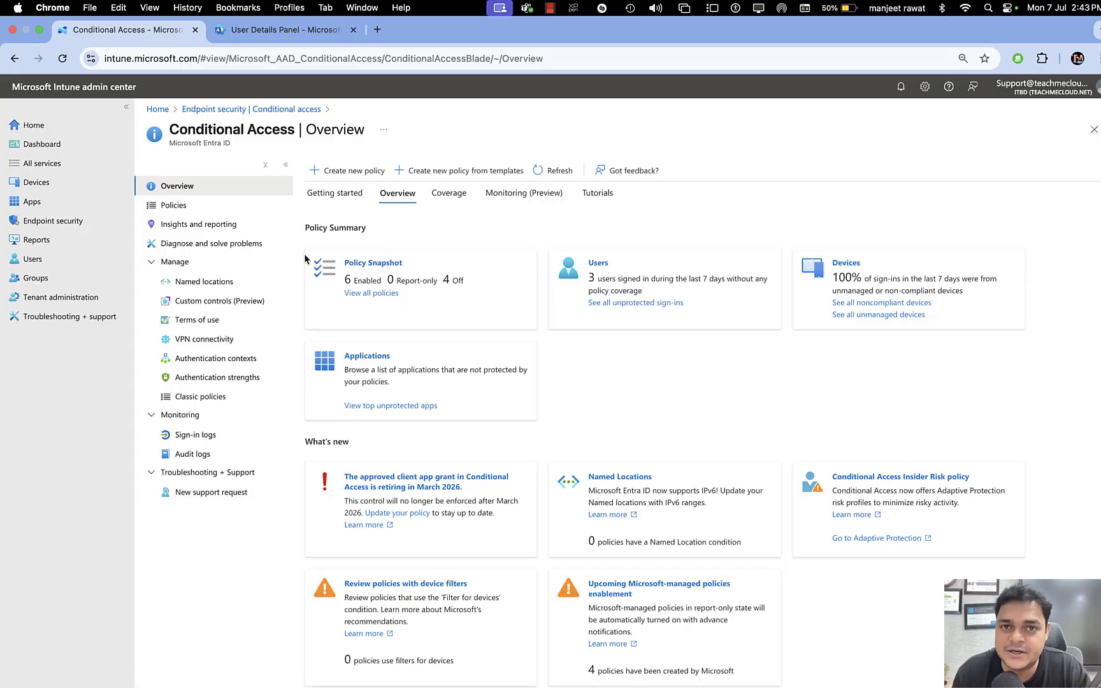
Create a countries named location 'Only-India' with only India, looked up by IP address.
click(210, 283)
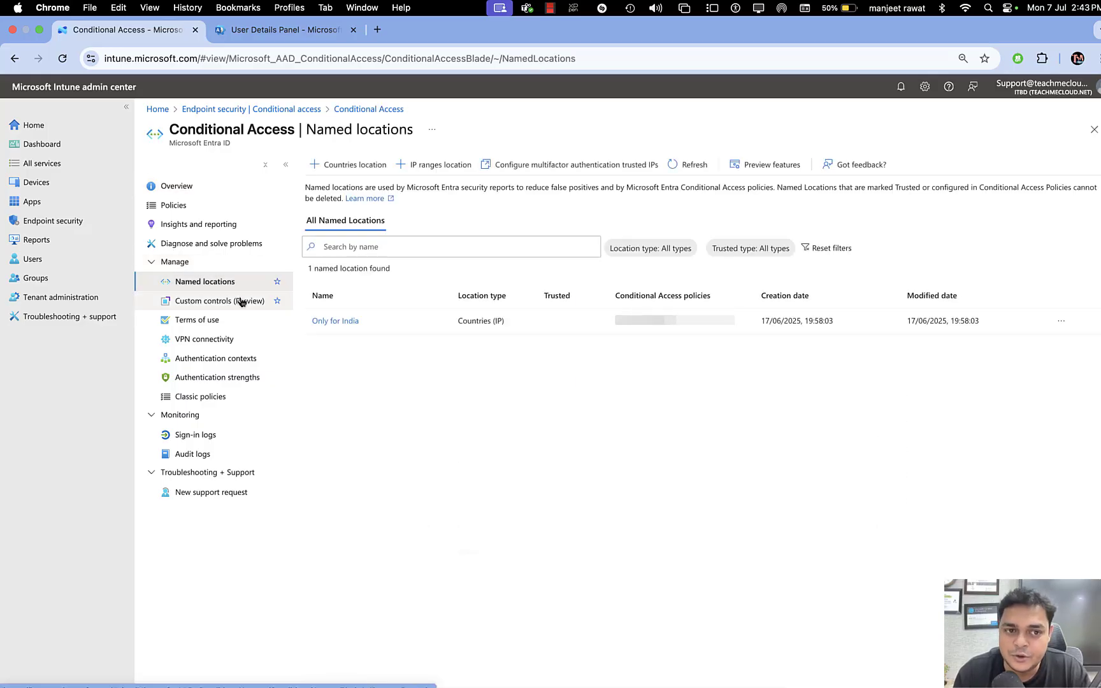
click(355, 164)
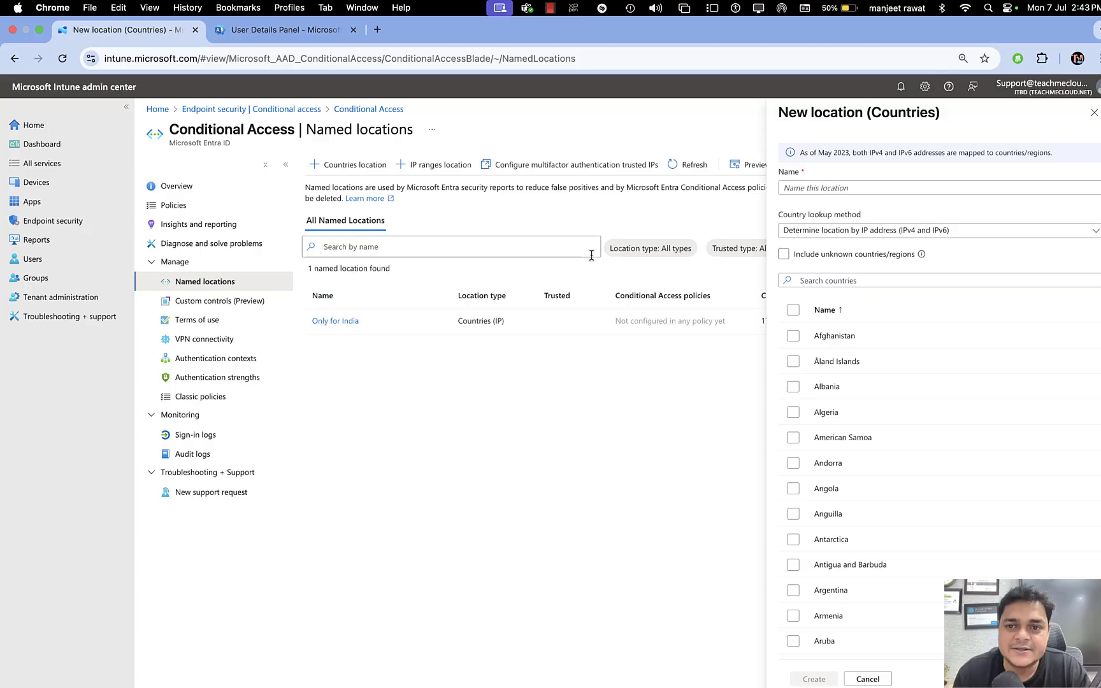
click(828, 187)
text(On)
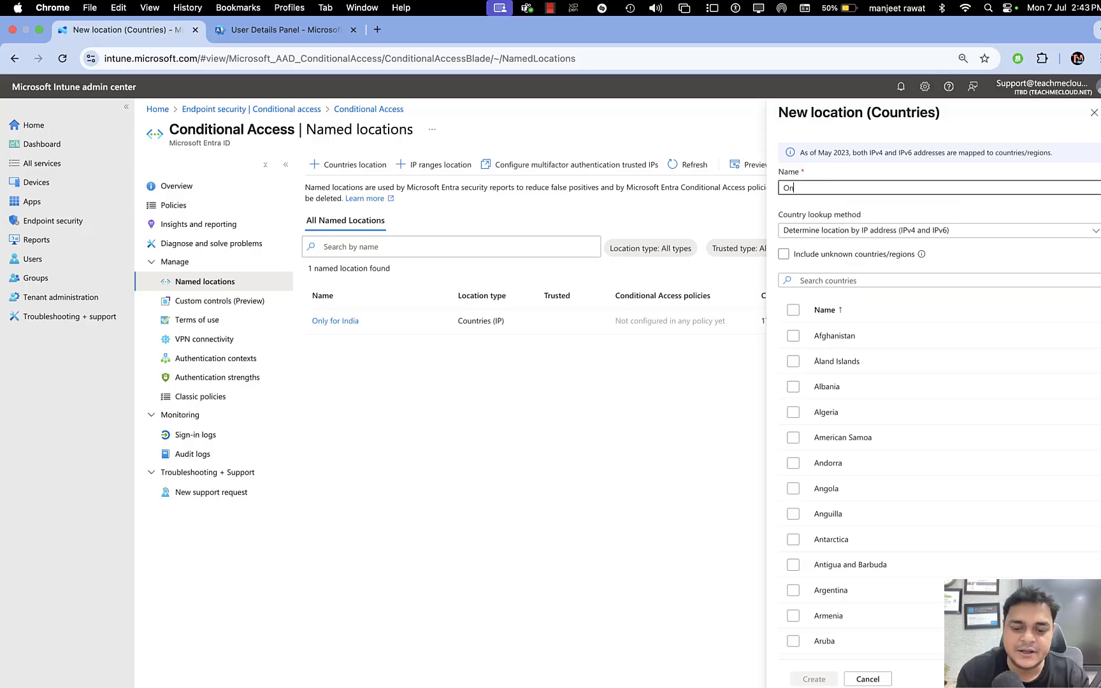
text(ly-India)
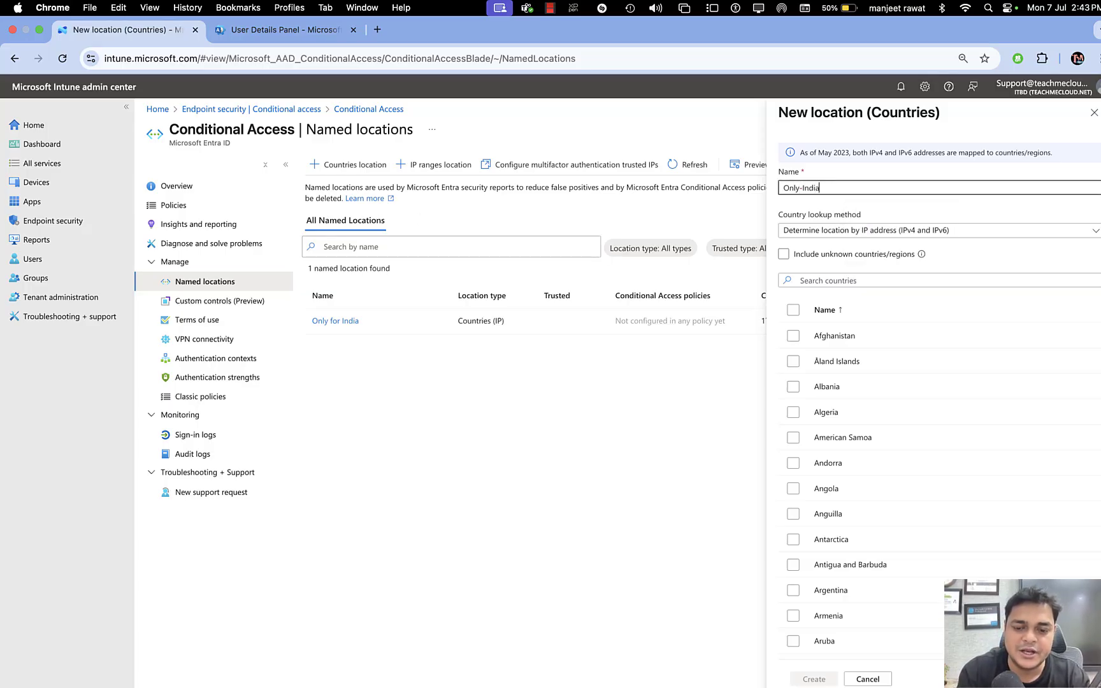
click(850, 232)
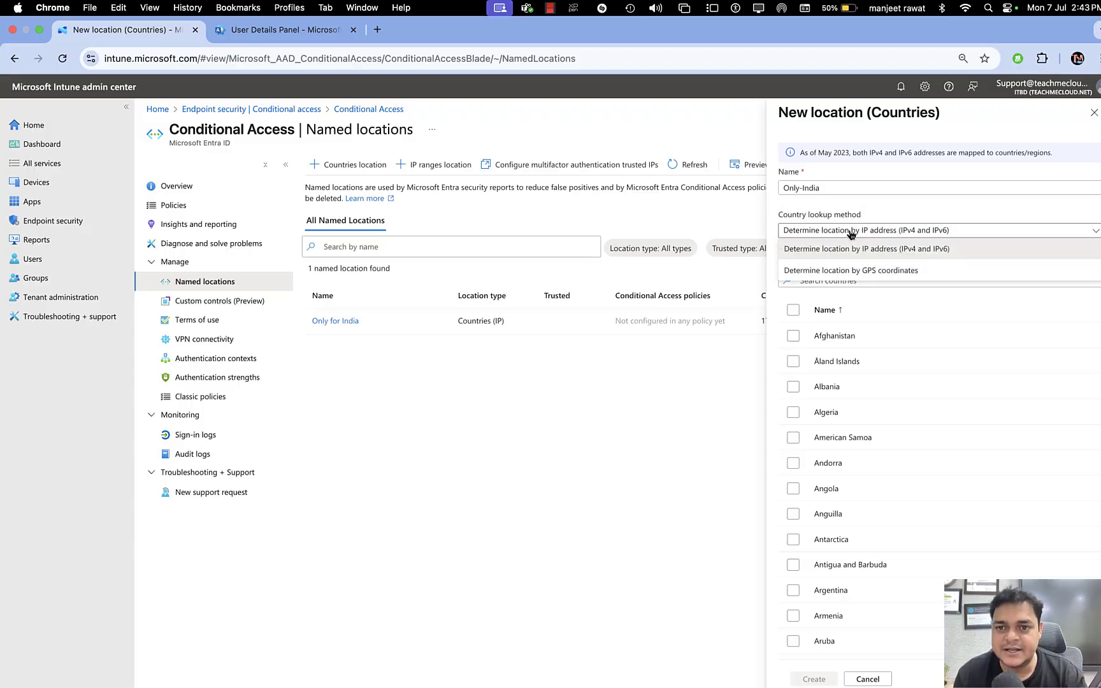
click(851, 233)
click(846, 279)
text(I)
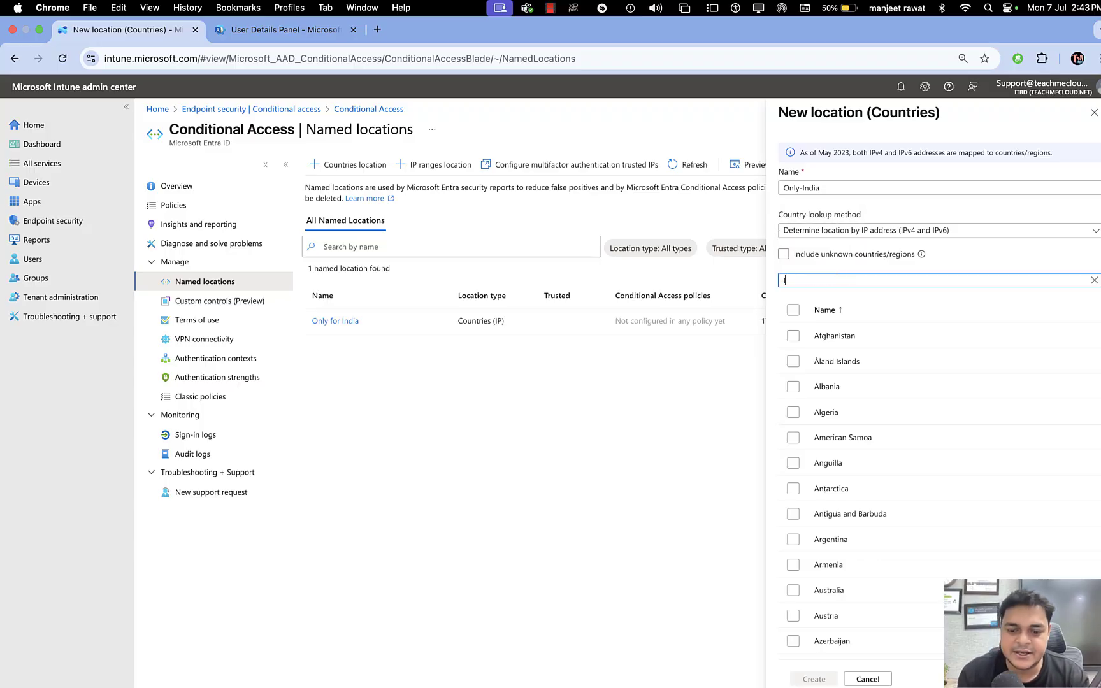
text(ndi)
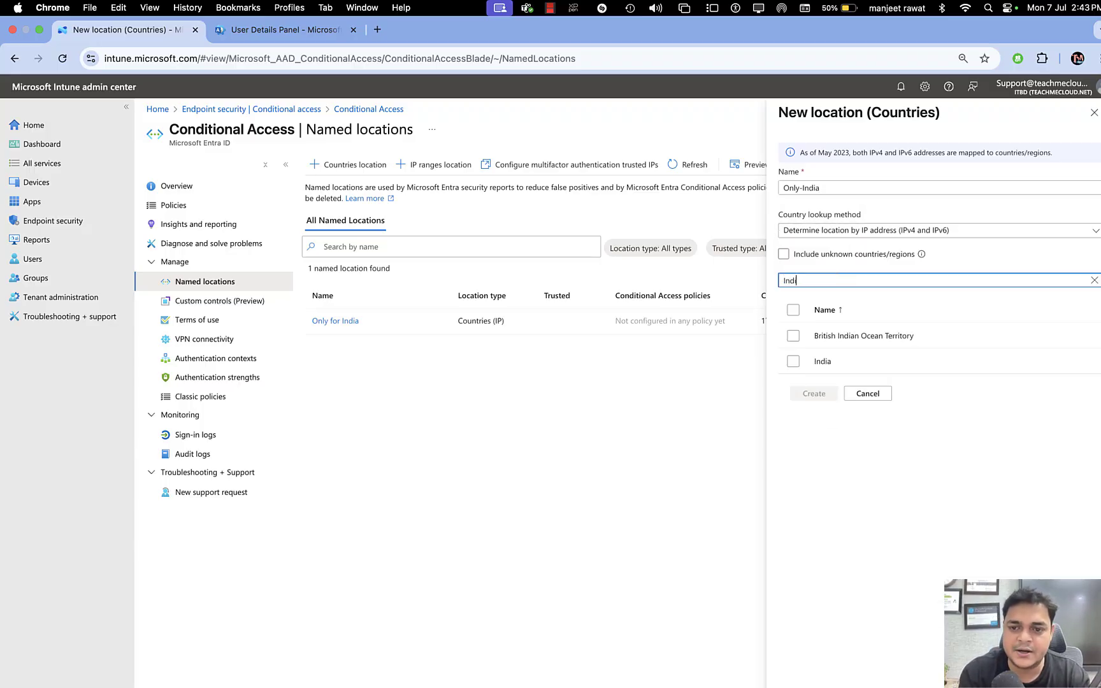
click(794, 361)
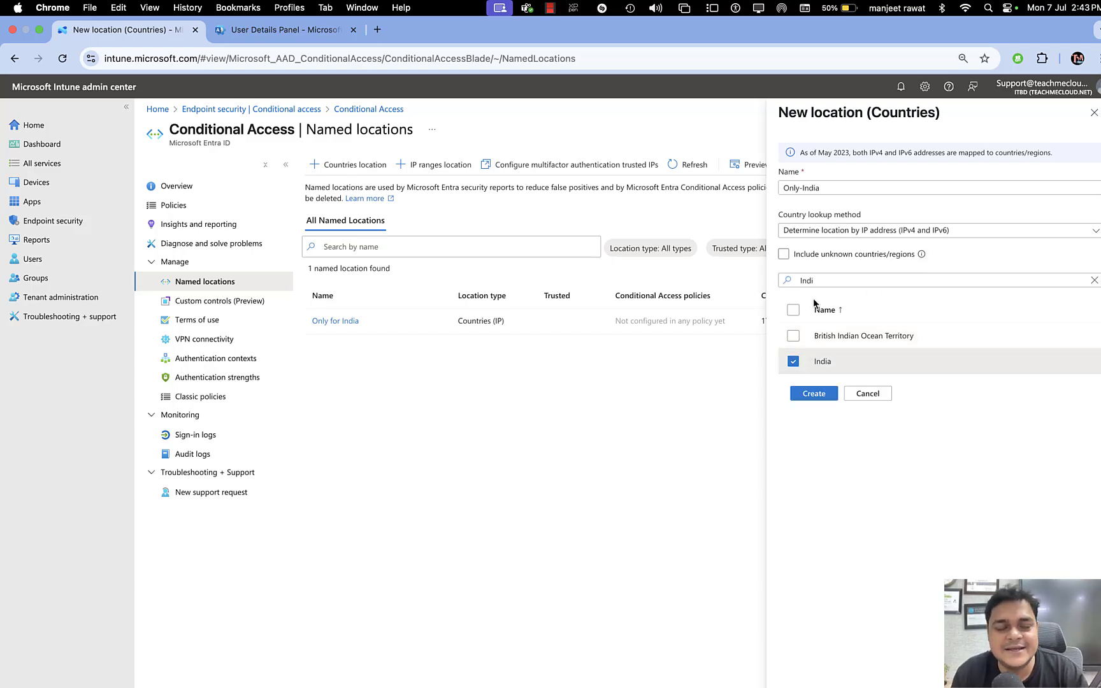
click(810, 397)
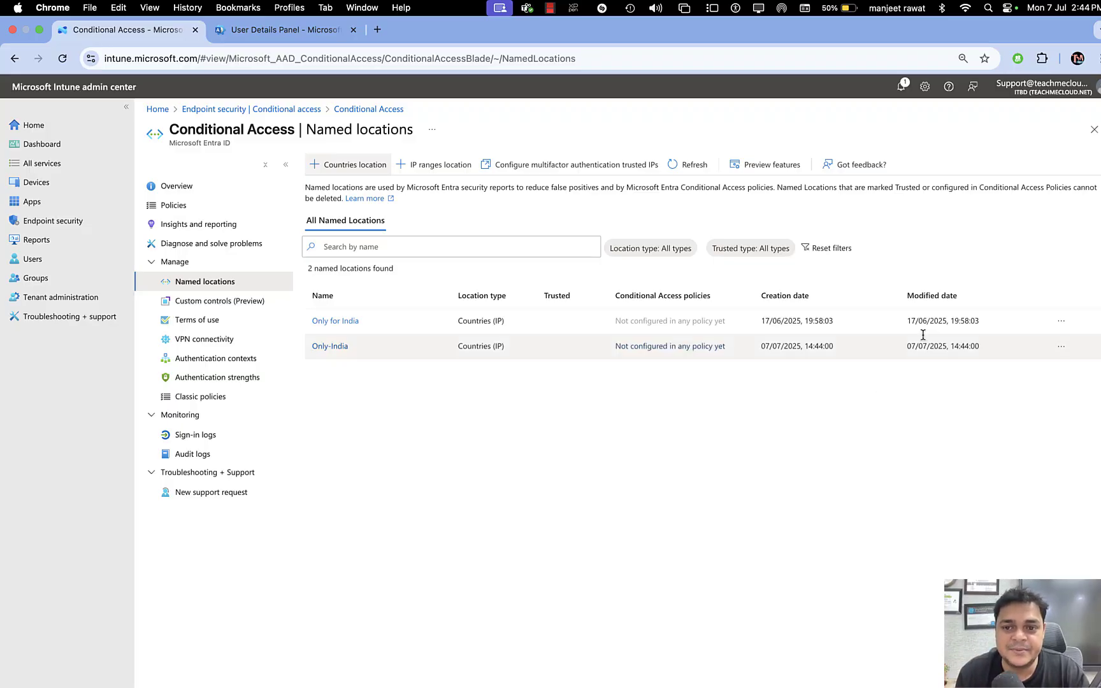
Delete the old 'Only for India' named location and go to the Conditional Access Policies list.
click(1063, 322)
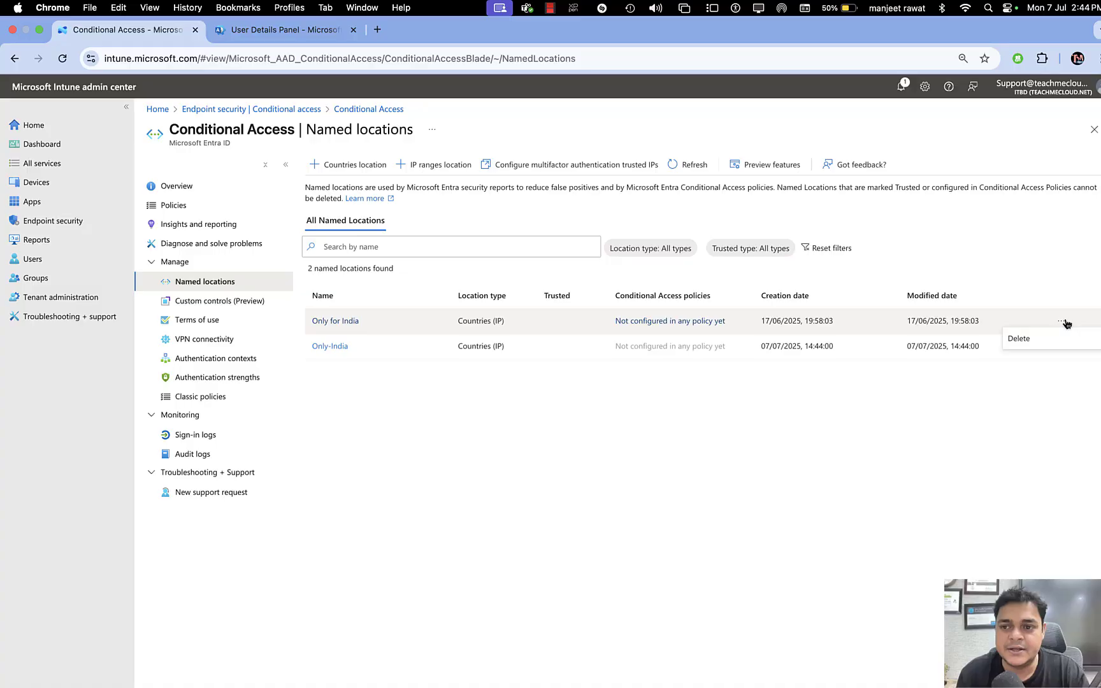
click(1027, 342)
click(807, 678)
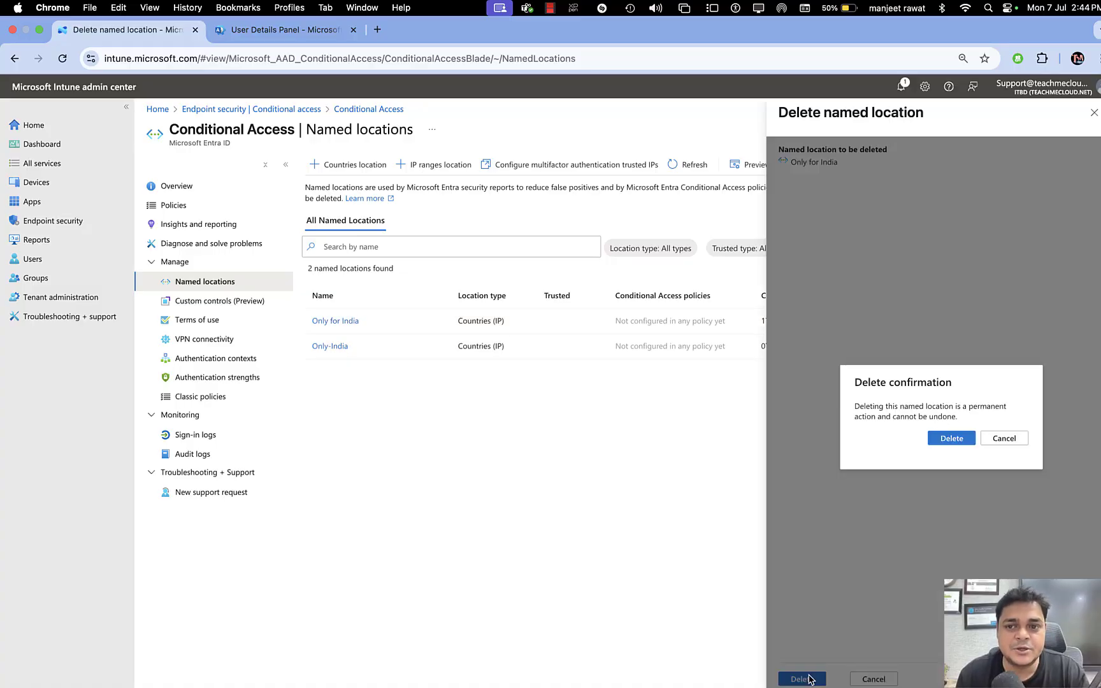
click(959, 440)
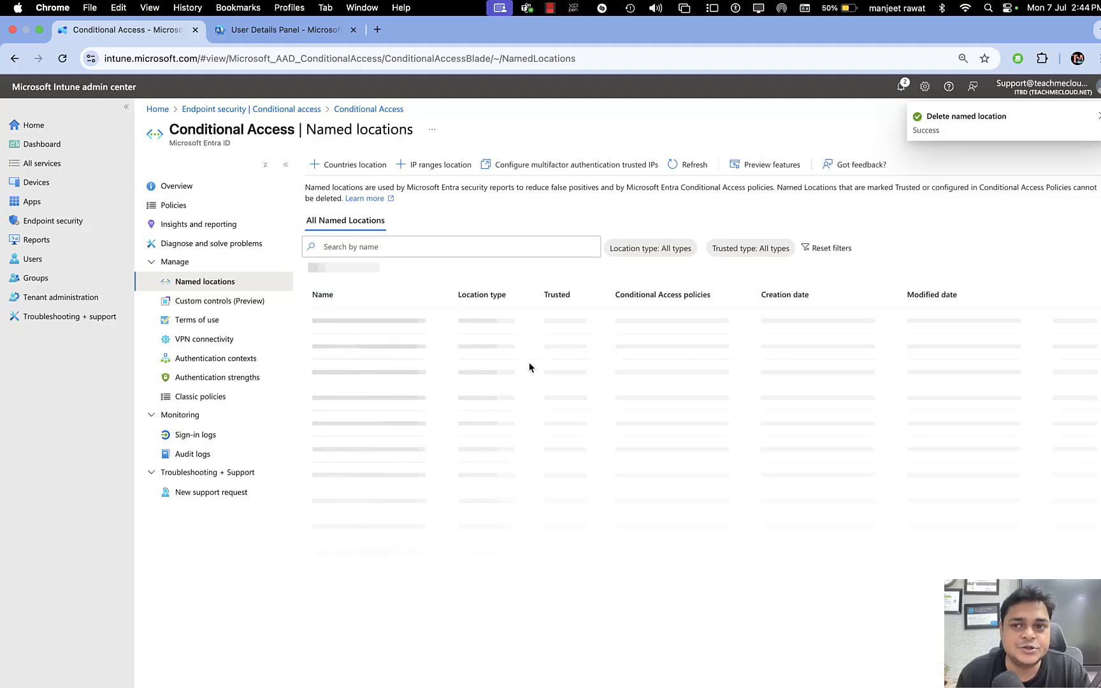
click(177, 207)
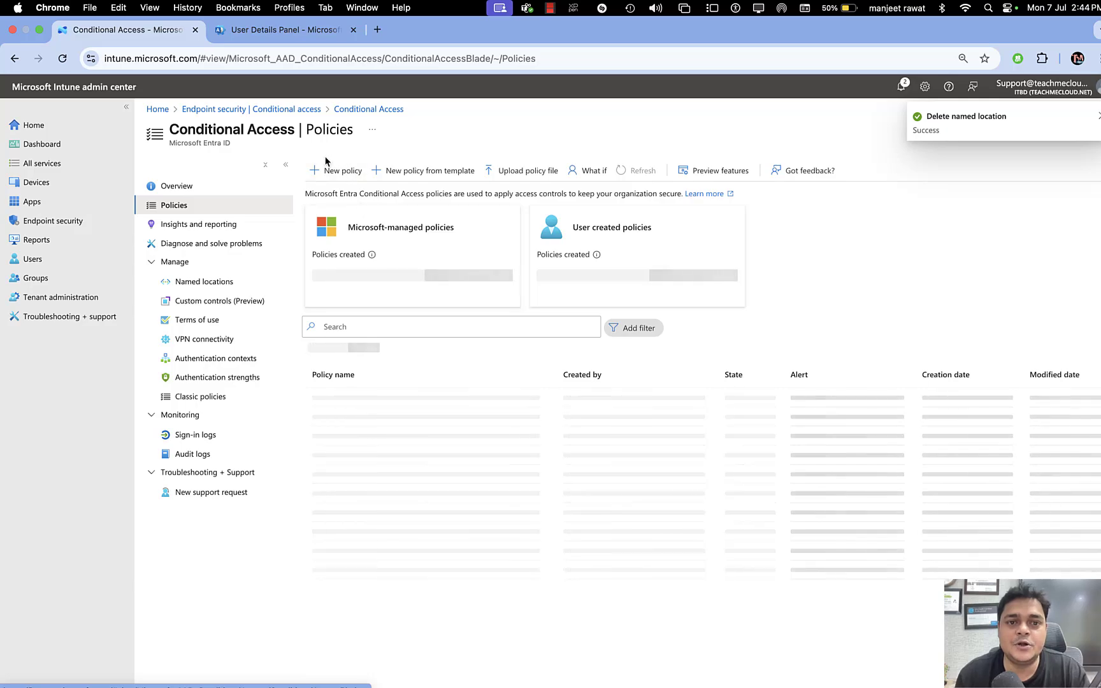
Load intune.microsoft.com in a new browser tab.
click(295, 32)
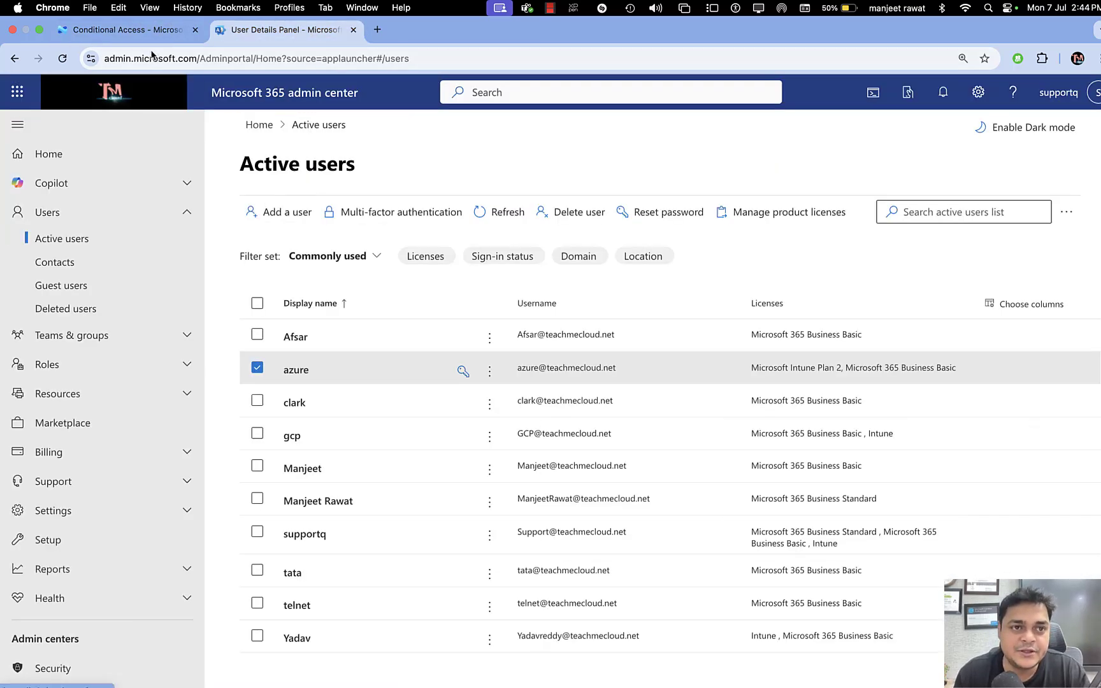
click(127, 29)
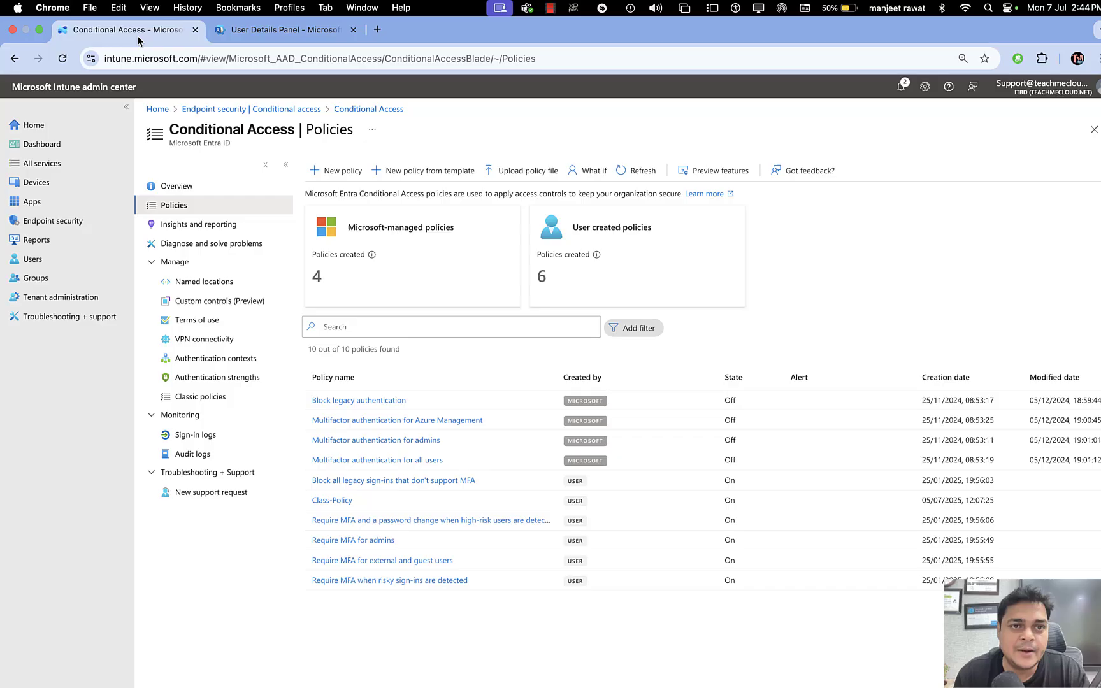
click(376, 29)
text(in)
key(Return)
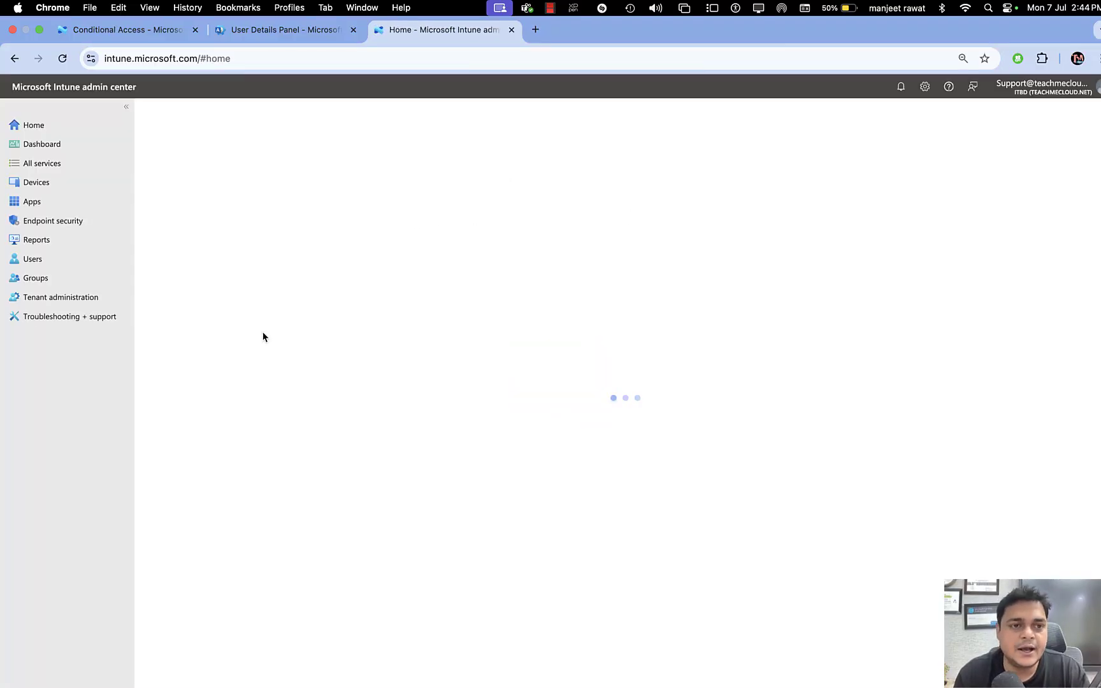
Open Devices > Windows and refresh until DESKTOP-7DINDDR shows as Noncompliant.
click(50, 183)
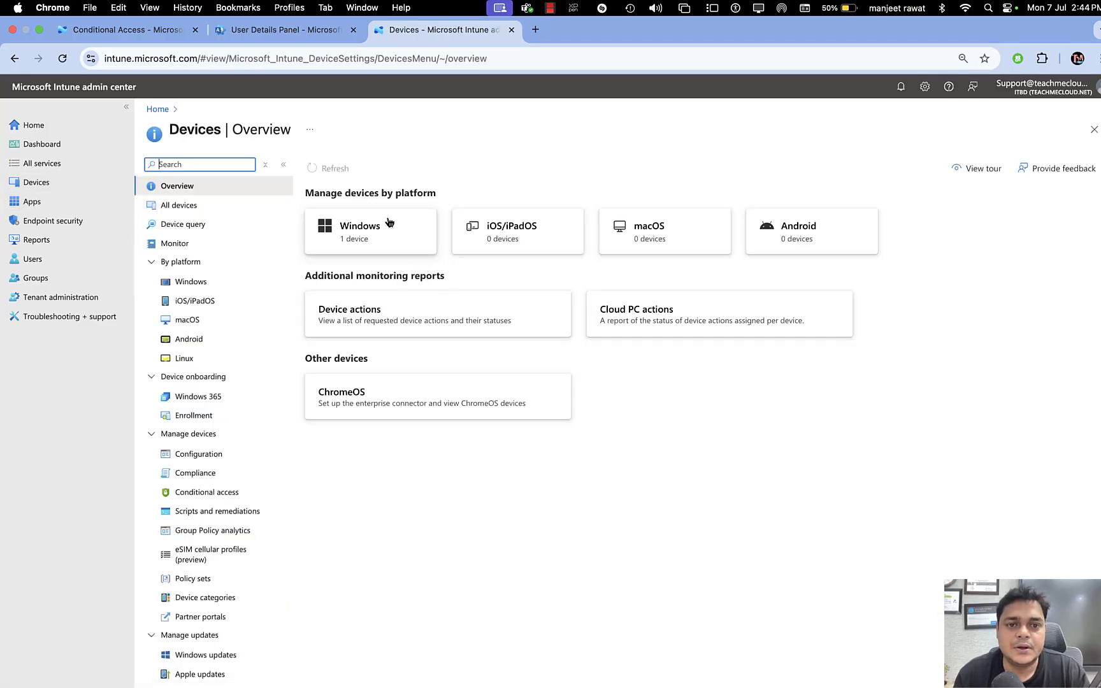
click(389, 222)
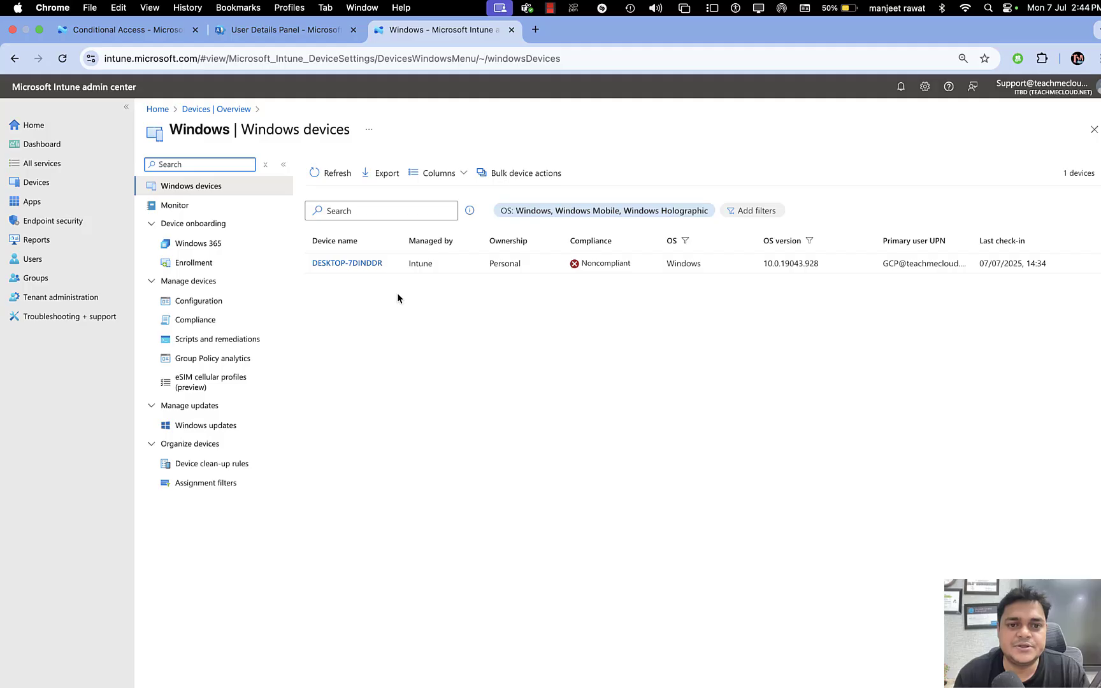
click(334, 170)
click(335, 169)
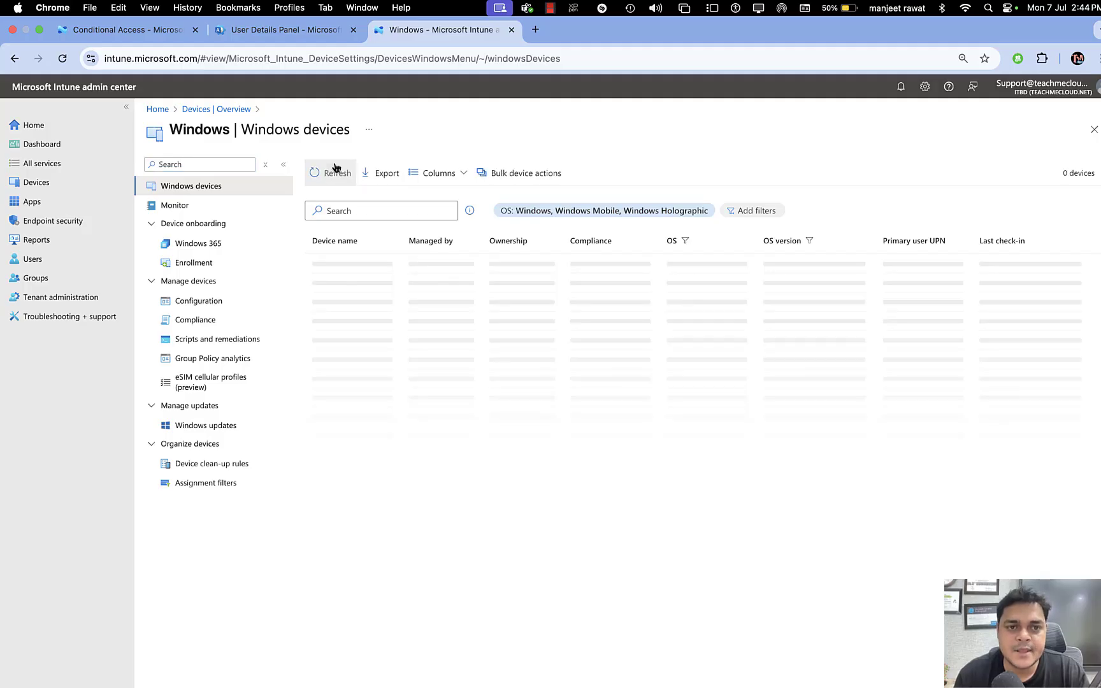
click(64, 59)
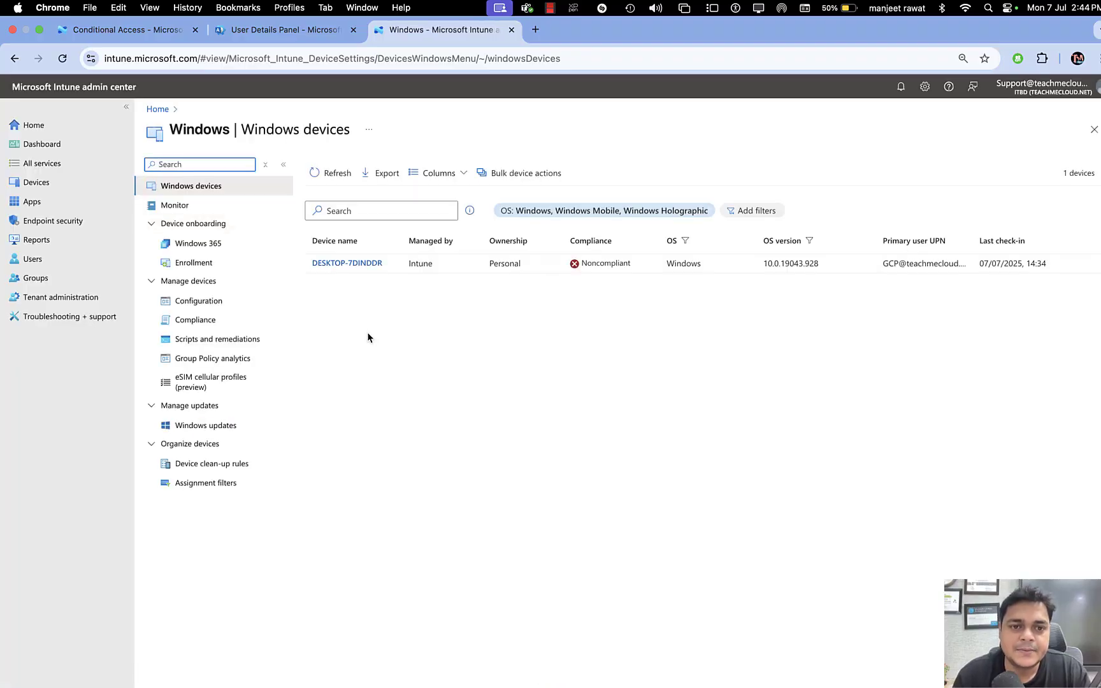
click(316, 177)
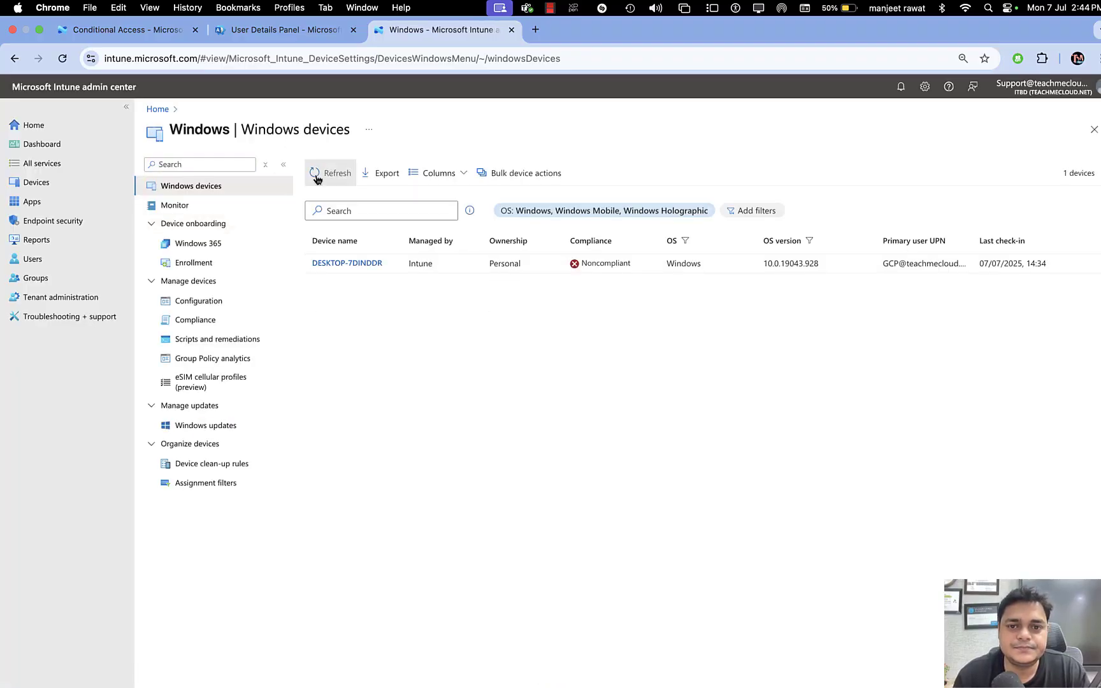
click(316, 177)
click(316, 177)
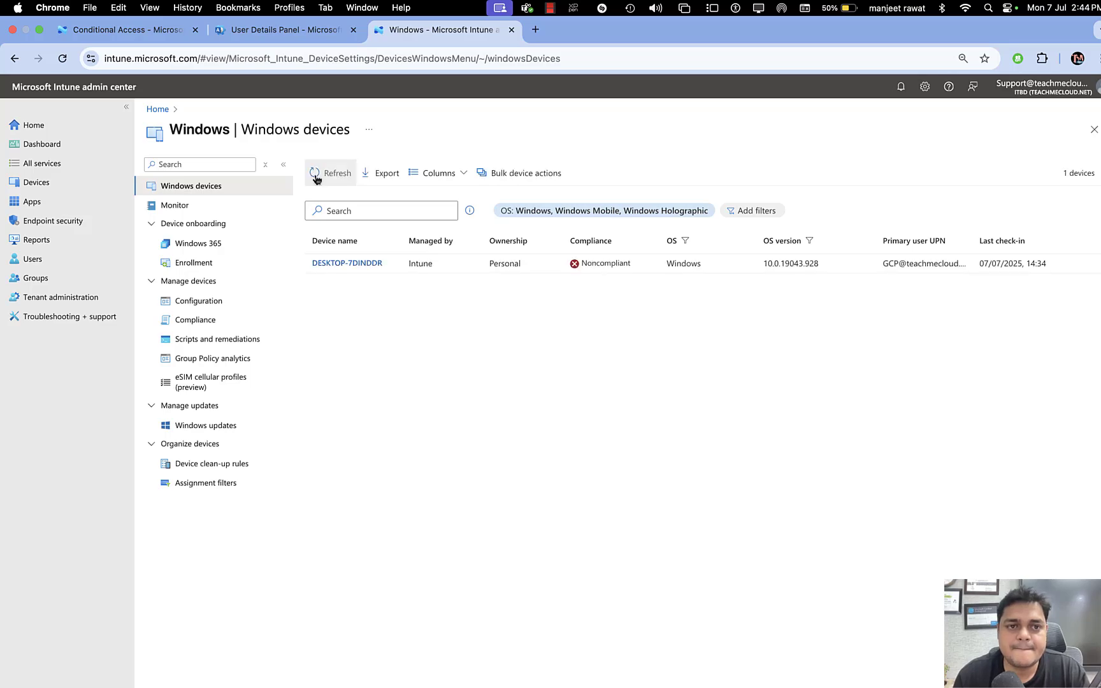
key(ctrl+Right)
key(ctrl+Right)
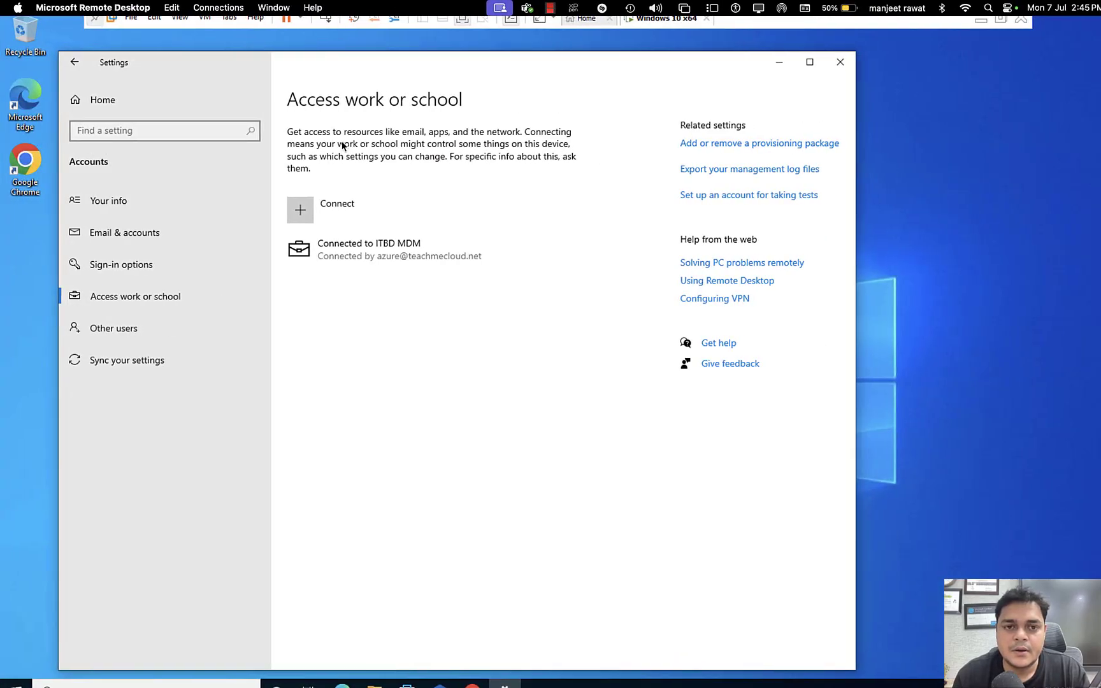
Close Settings on the VM, launch Chrome, and load outlook.com.
click(846, 64)
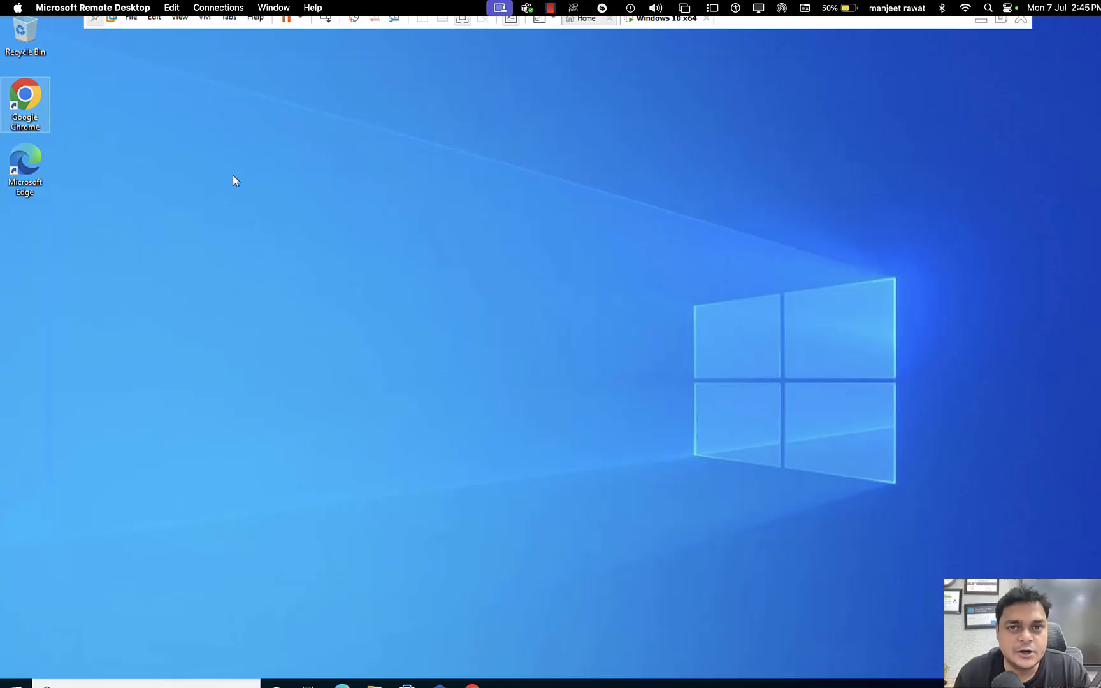
double_click(44, 113)
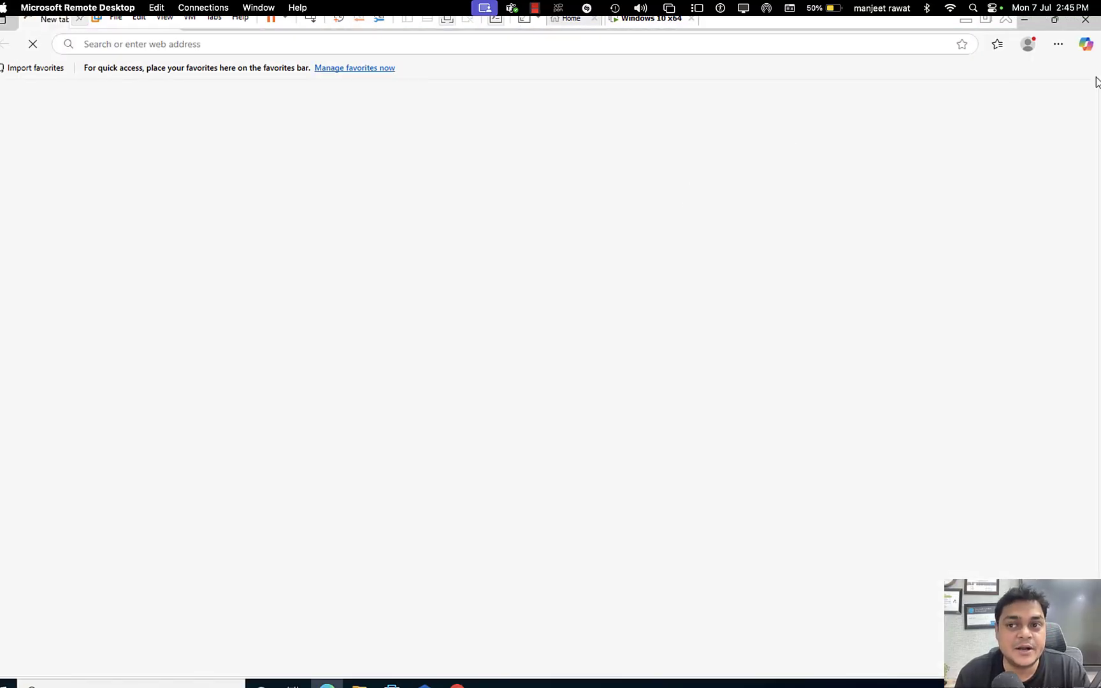
click(1085, 19)
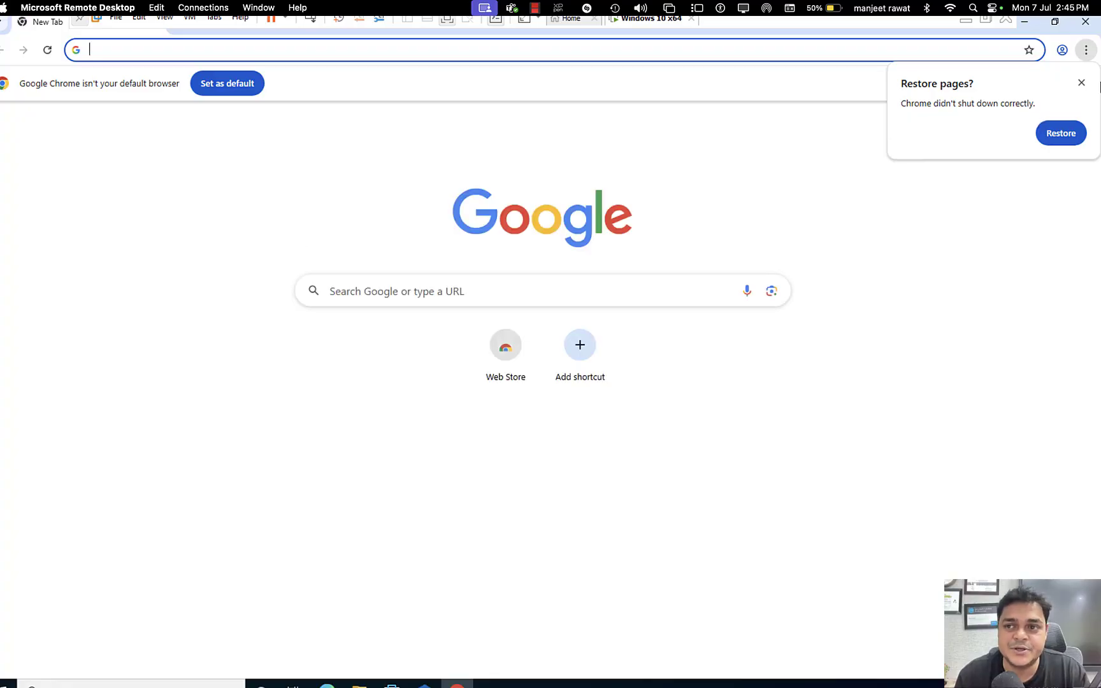
click(1081, 83)
text(out)
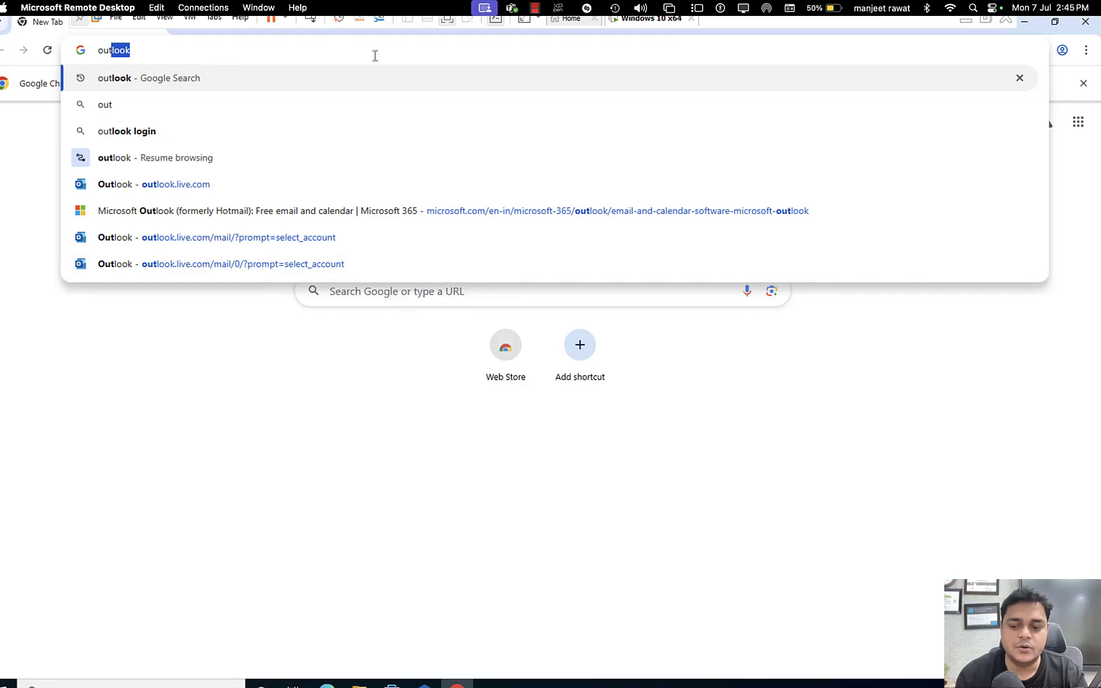
text(look.com)
key(Return)
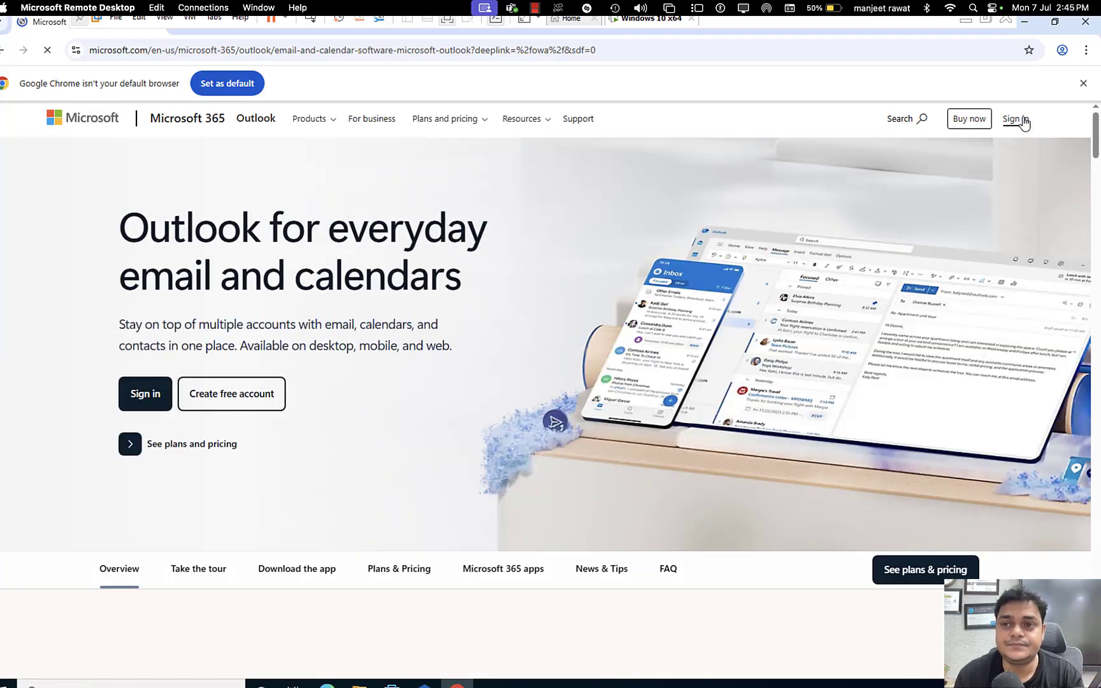
Sign in to Outlook on the web with the work account's e-mail and password, staying signed in.
click(1023, 119)
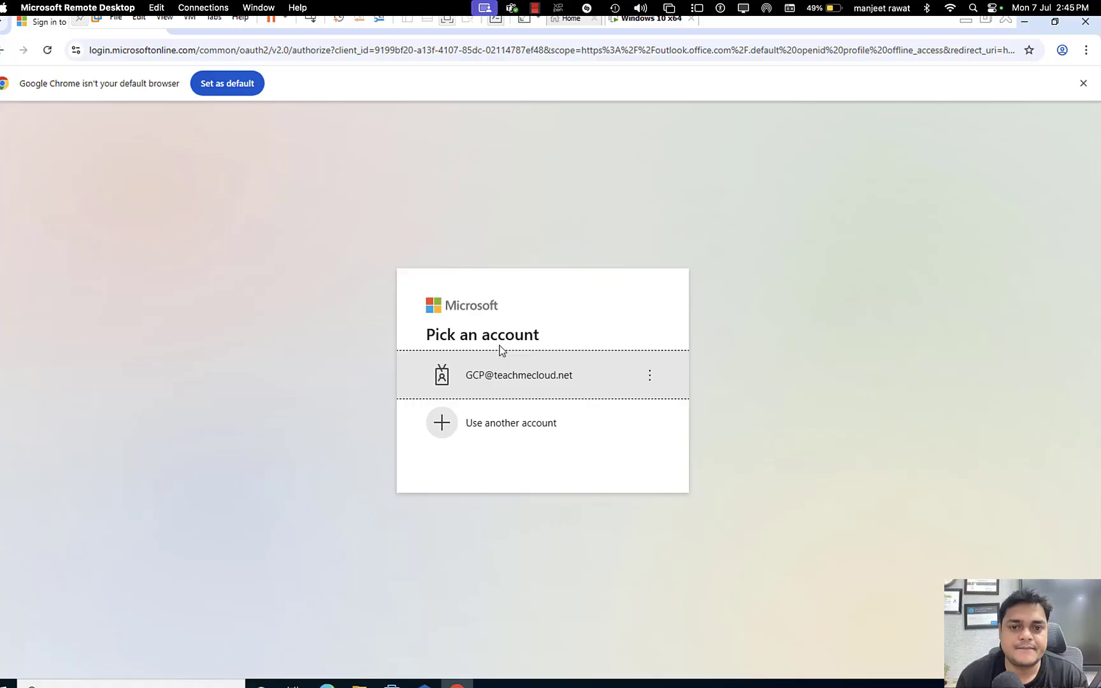
click(487, 424)
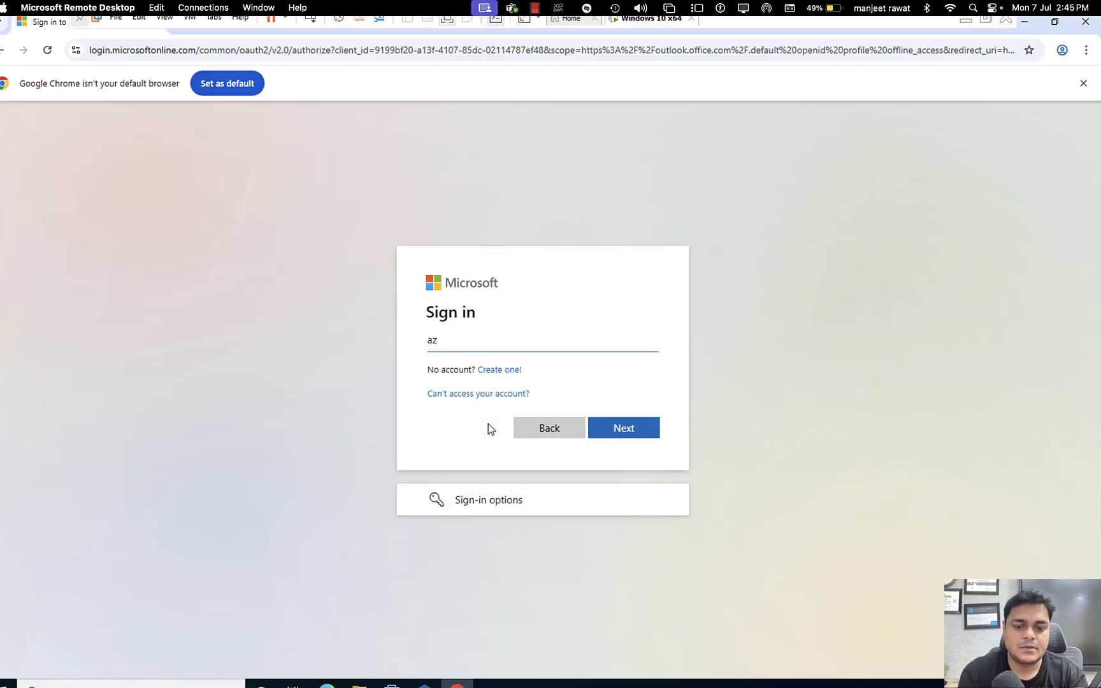
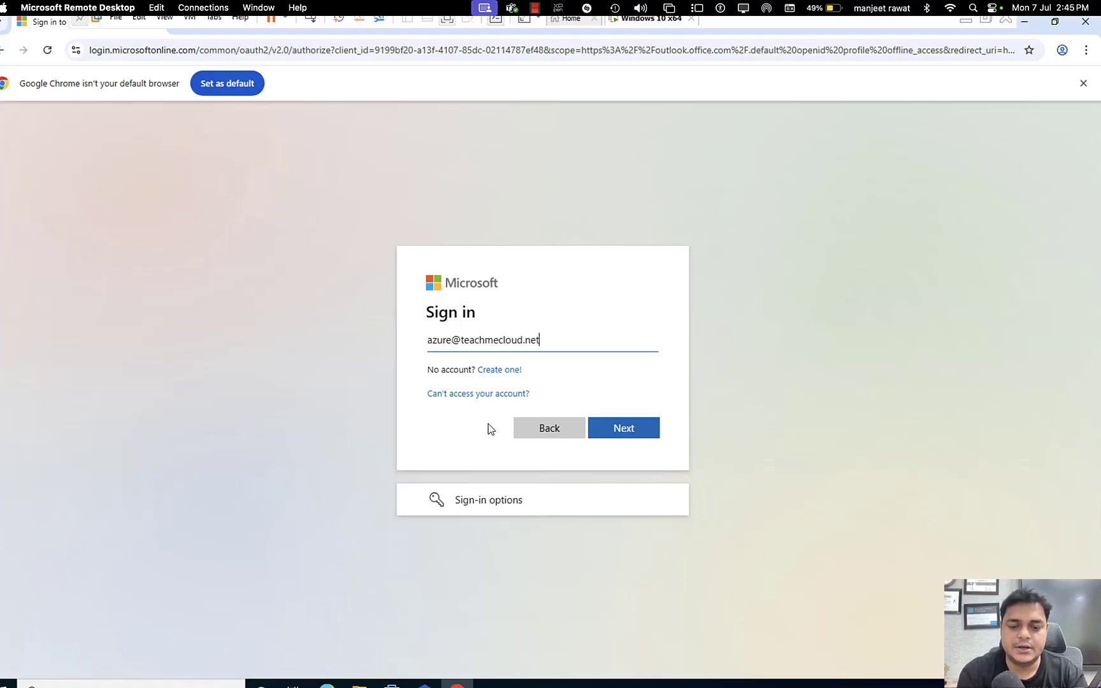
key(Return)
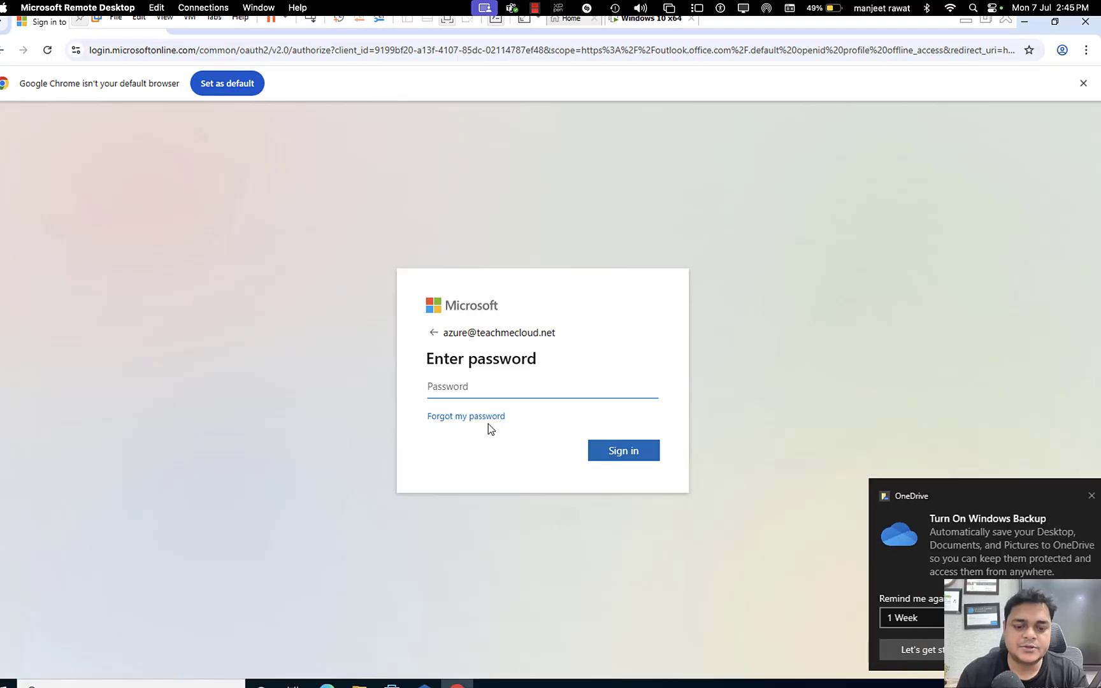
text(•••••••••)
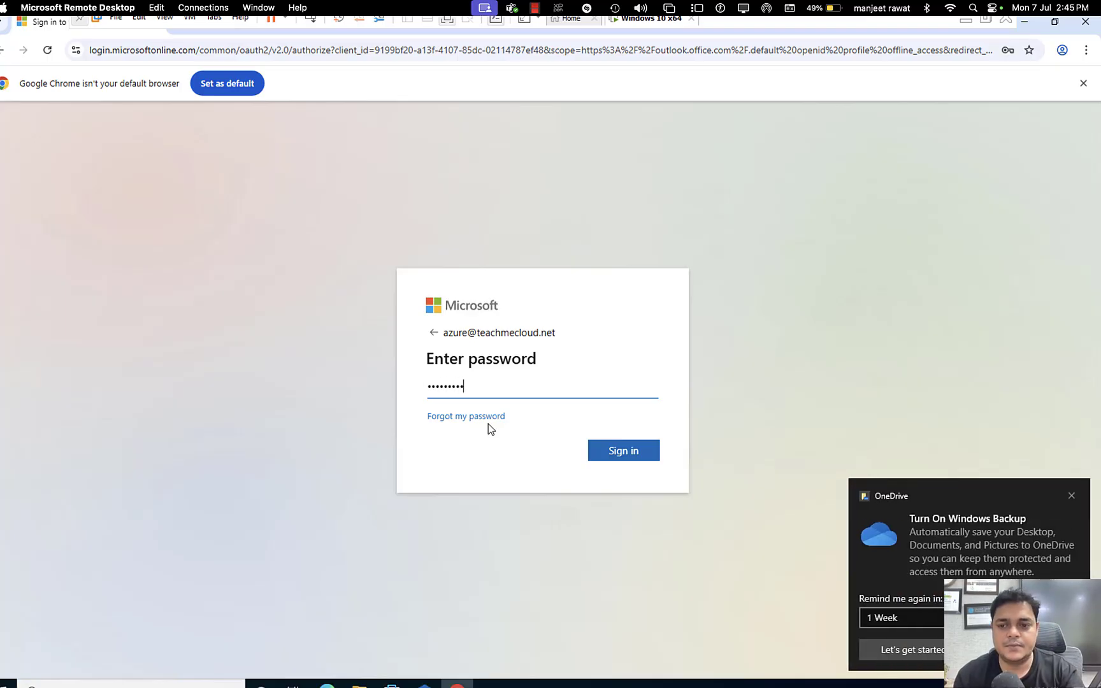
key(Return)
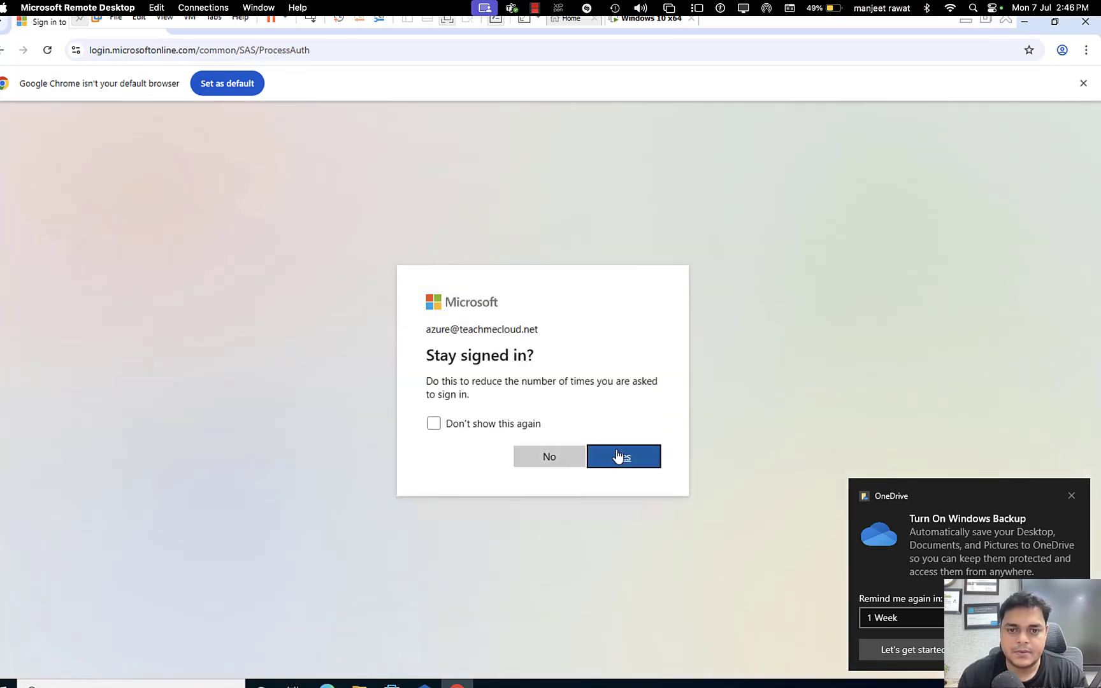
click(616, 458)
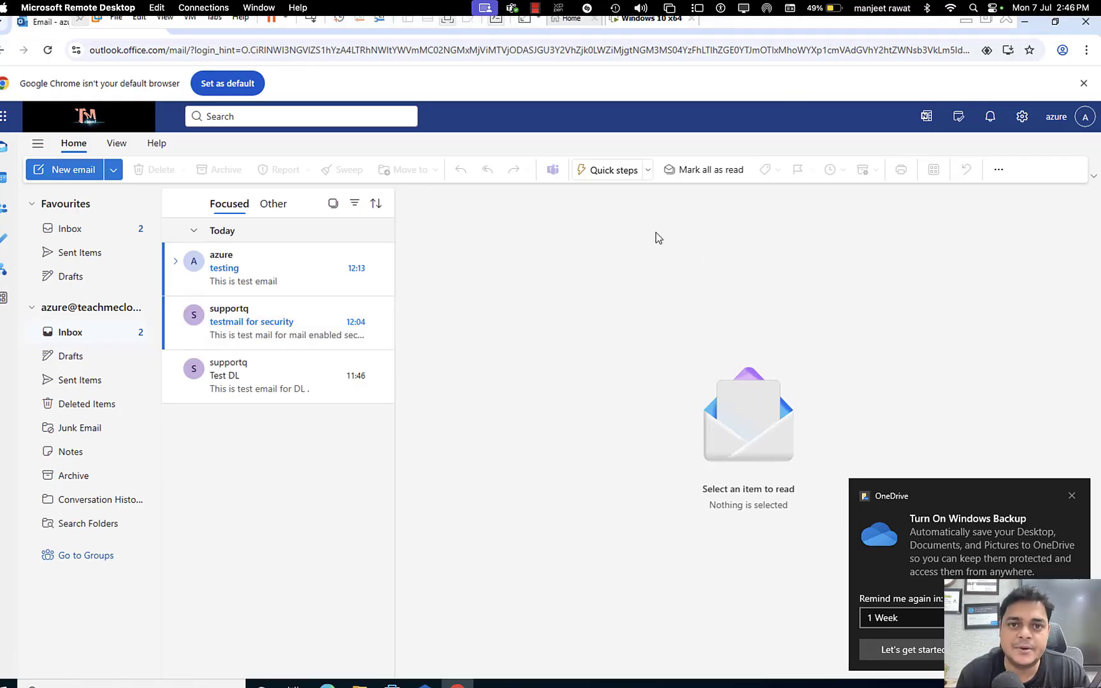
key(ctrl+Left)
key(ctrl+Left)
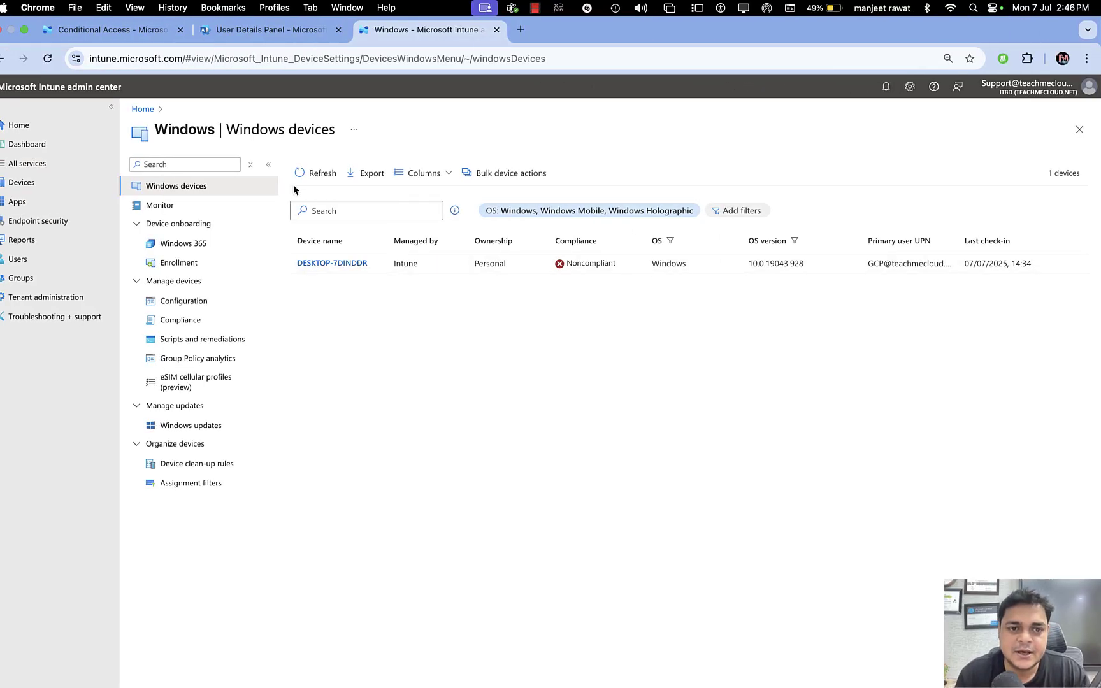
Refresh the Windows devices list, then switch to the Conditional Access Policies tab listing 10 policies.
click(311, 174)
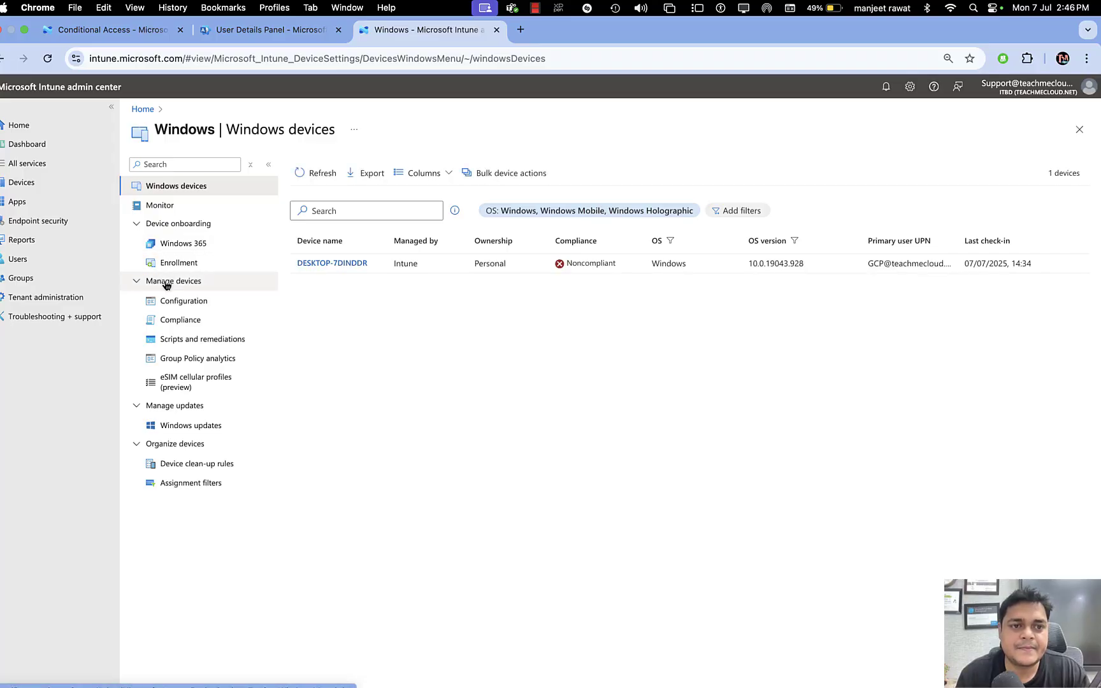
click(46, 59)
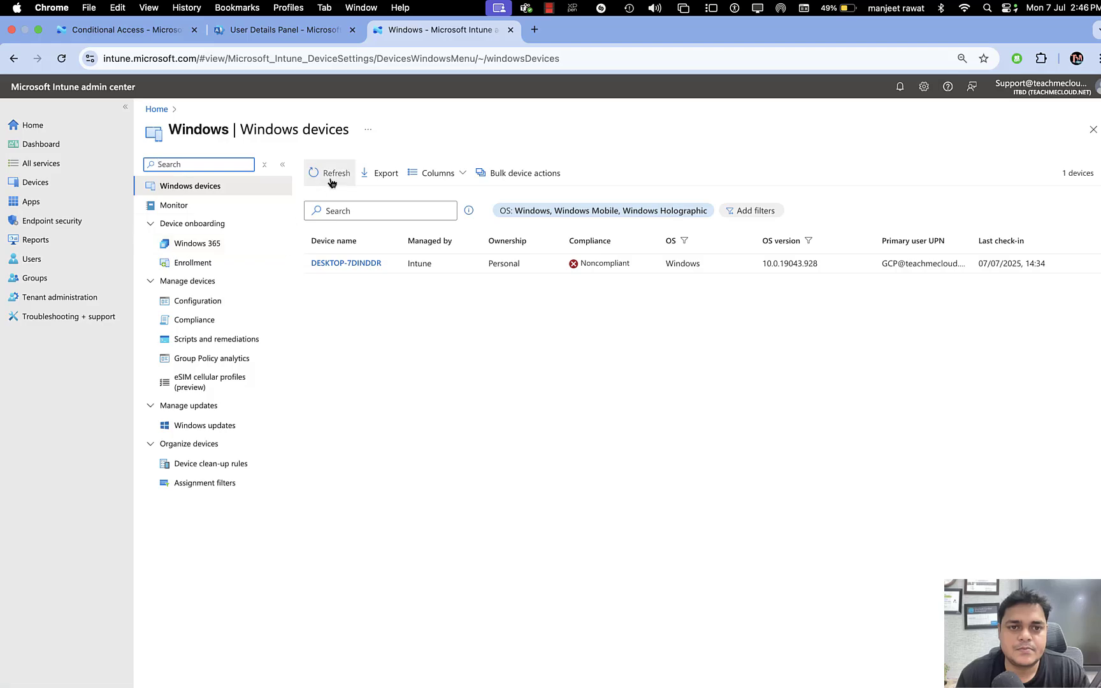
click(329, 178)
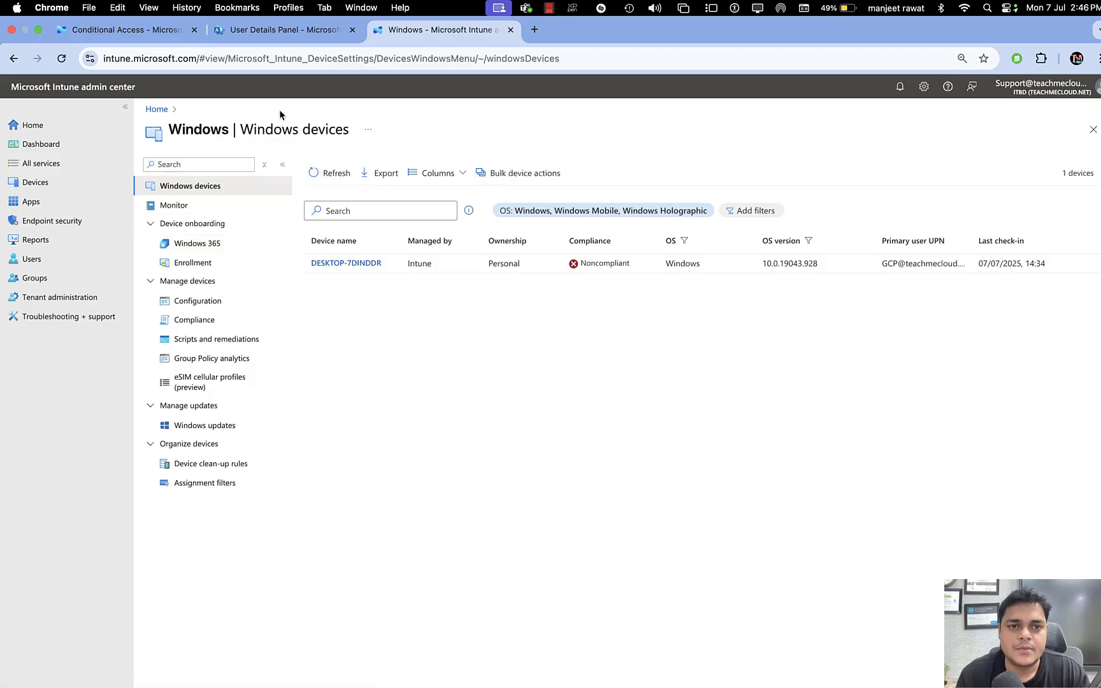
click(147, 32)
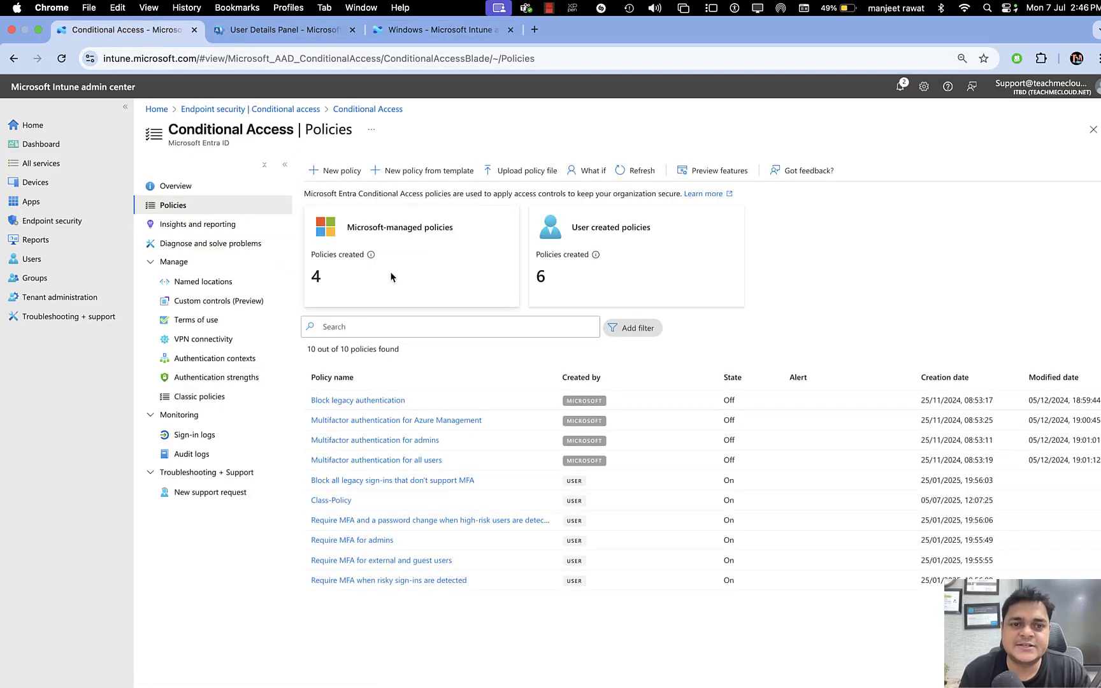
Start a new Conditional Access policy and enter its name, Only-India.
click(333, 171)
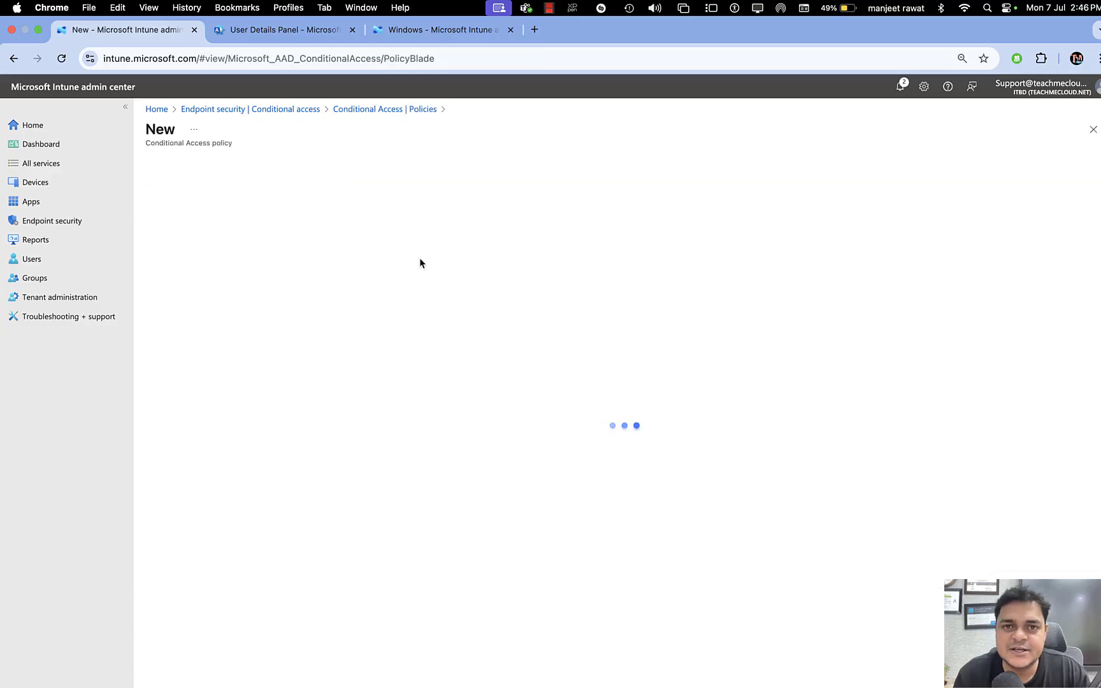
click(237, 241)
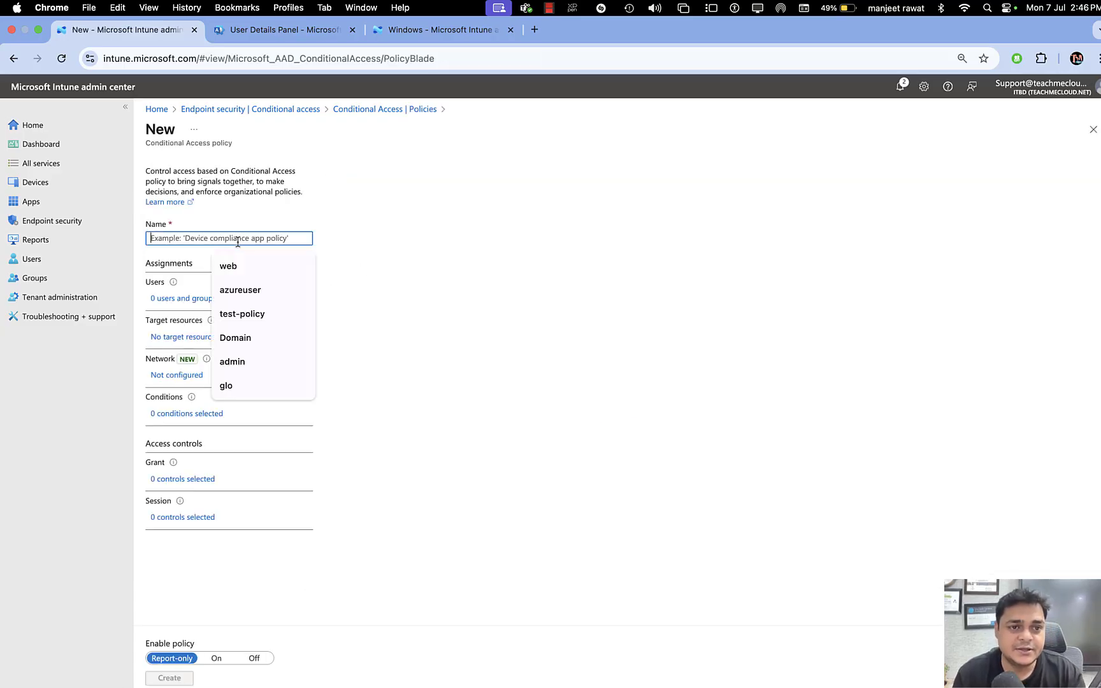
text(C)
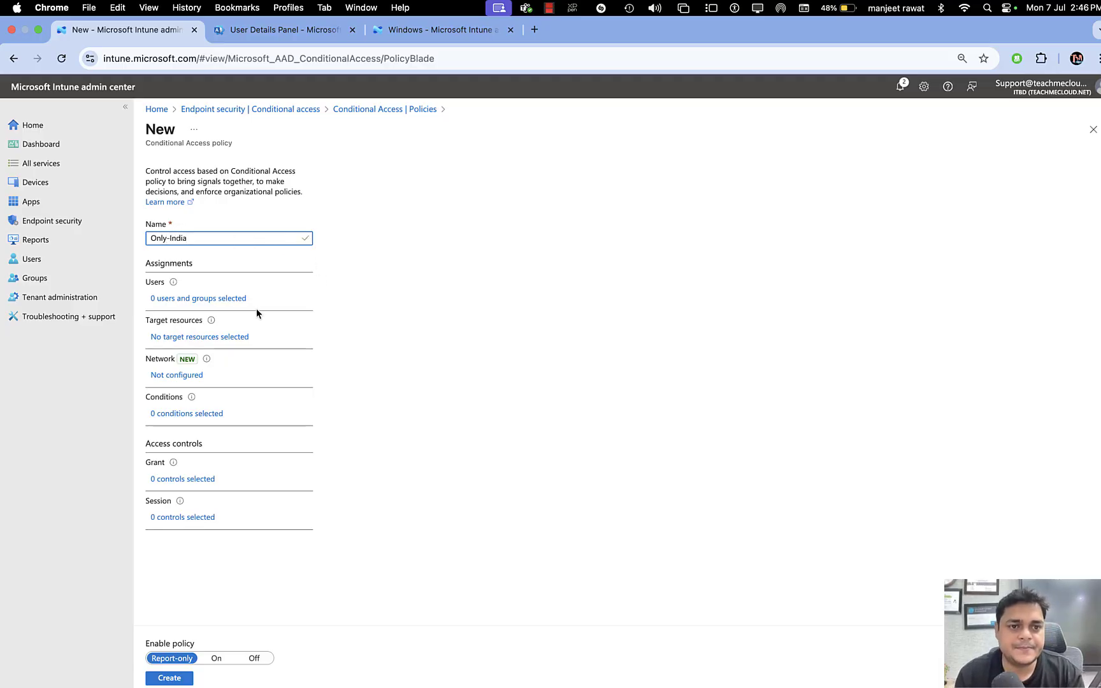
Assign the policy to the single user found by searching 'Azure'.
click(222, 299)
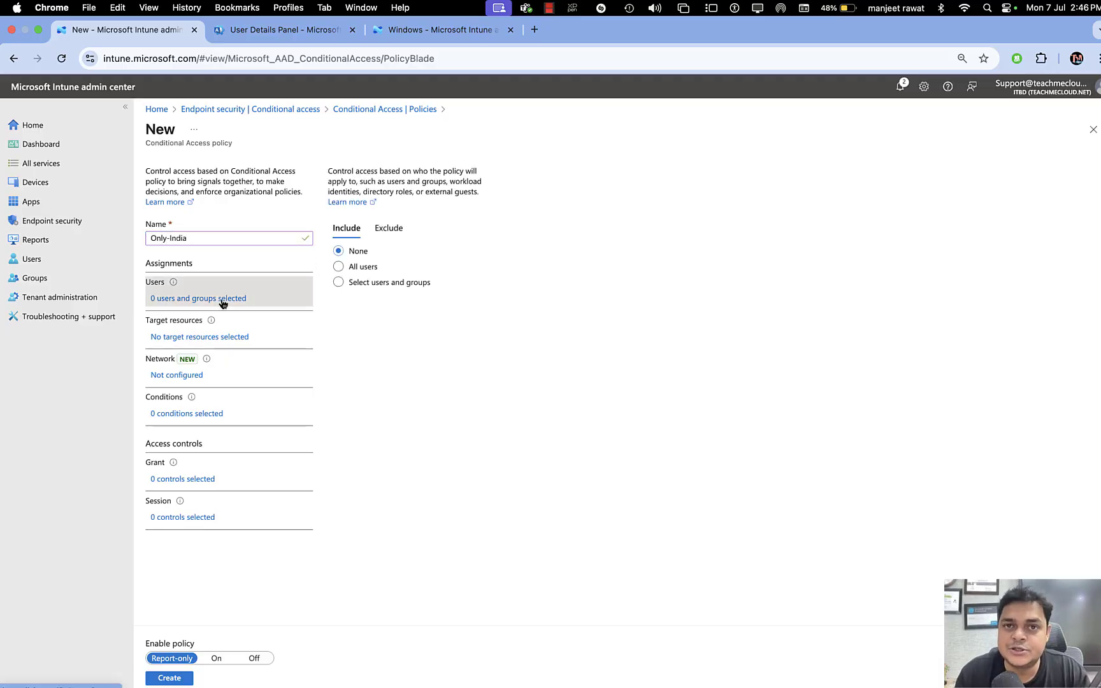
click(351, 284)
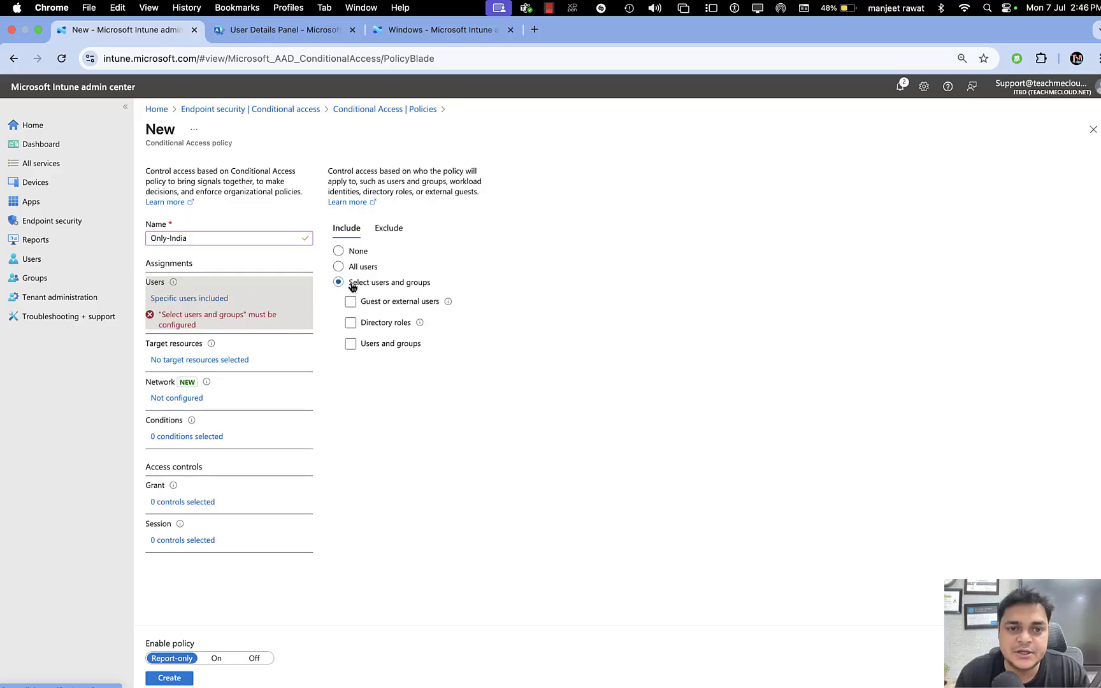
click(359, 347)
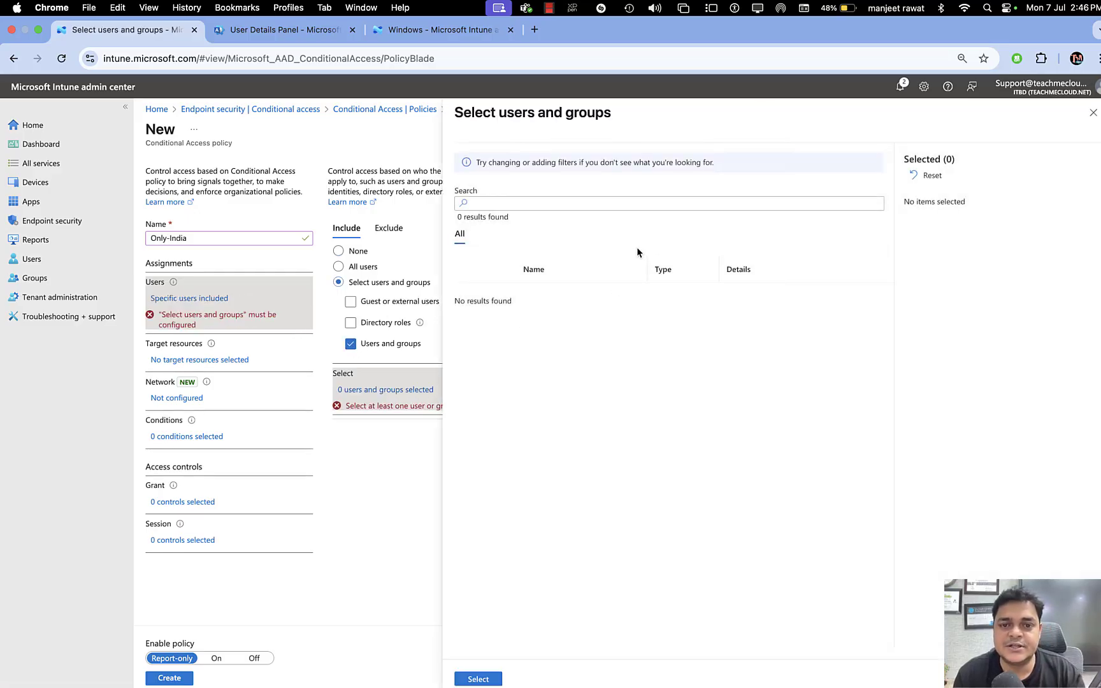
click(580, 202)
text(Azure)
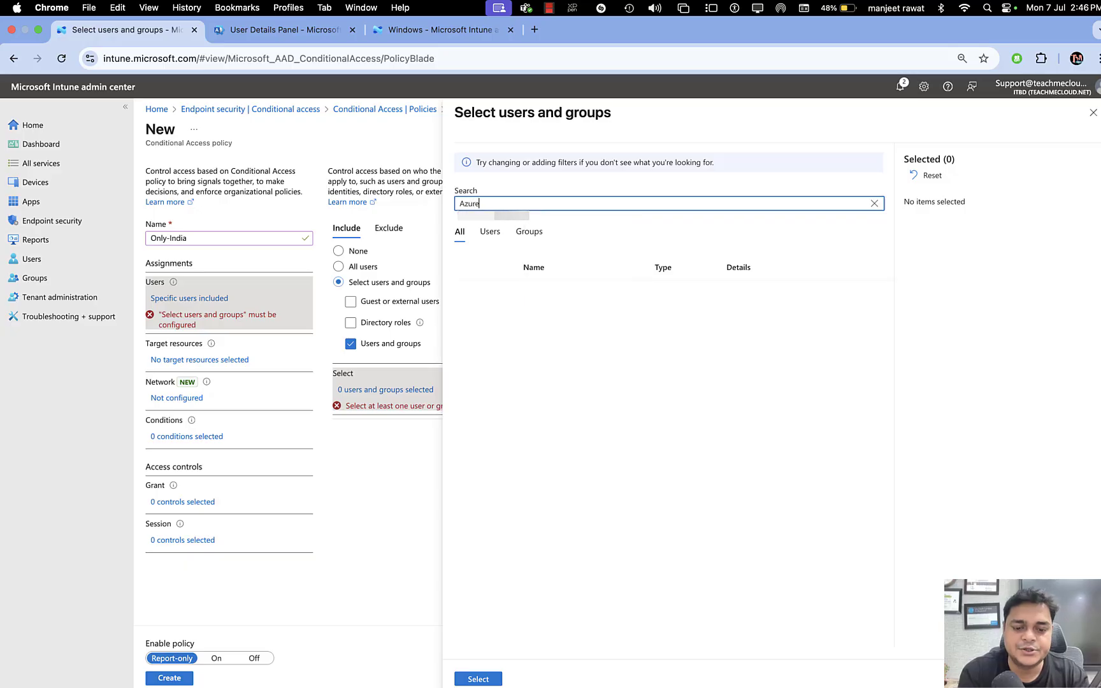
click(474, 302)
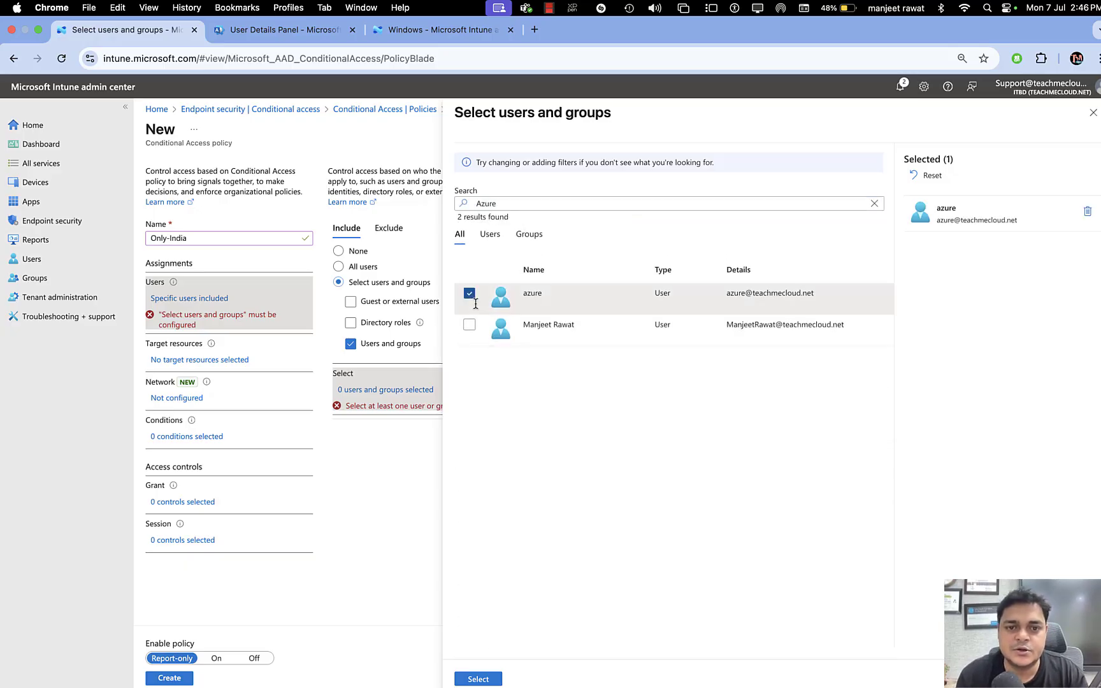
click(479, 679)
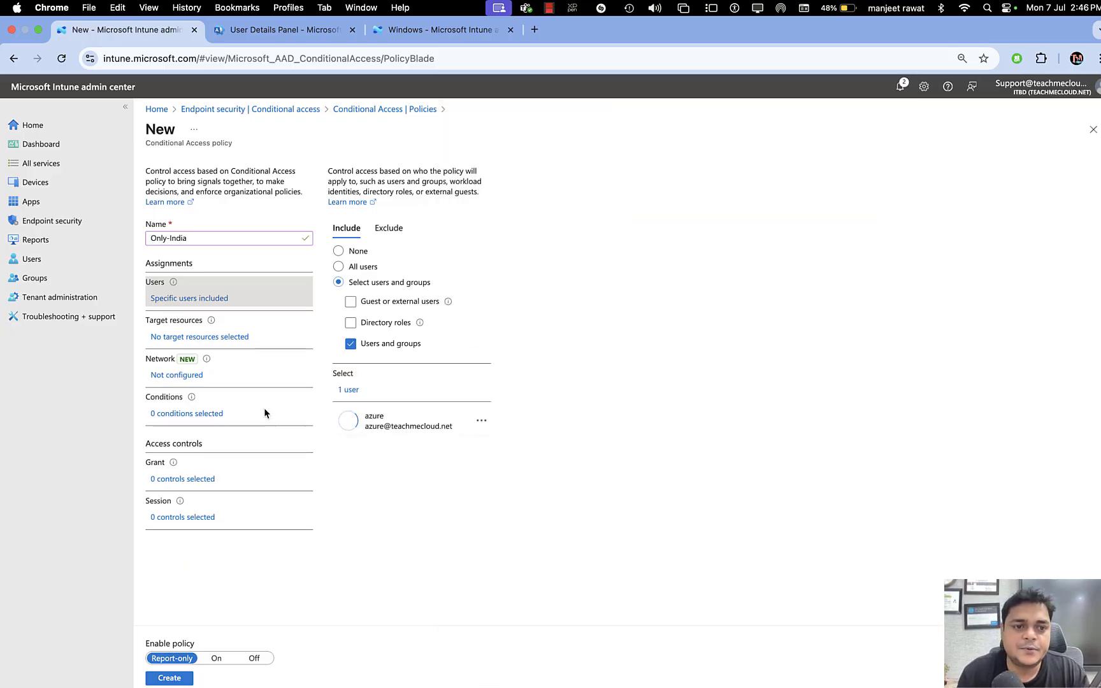
Target the Only-India policy at All resources and bring up its Network settings.
click(211, 340)
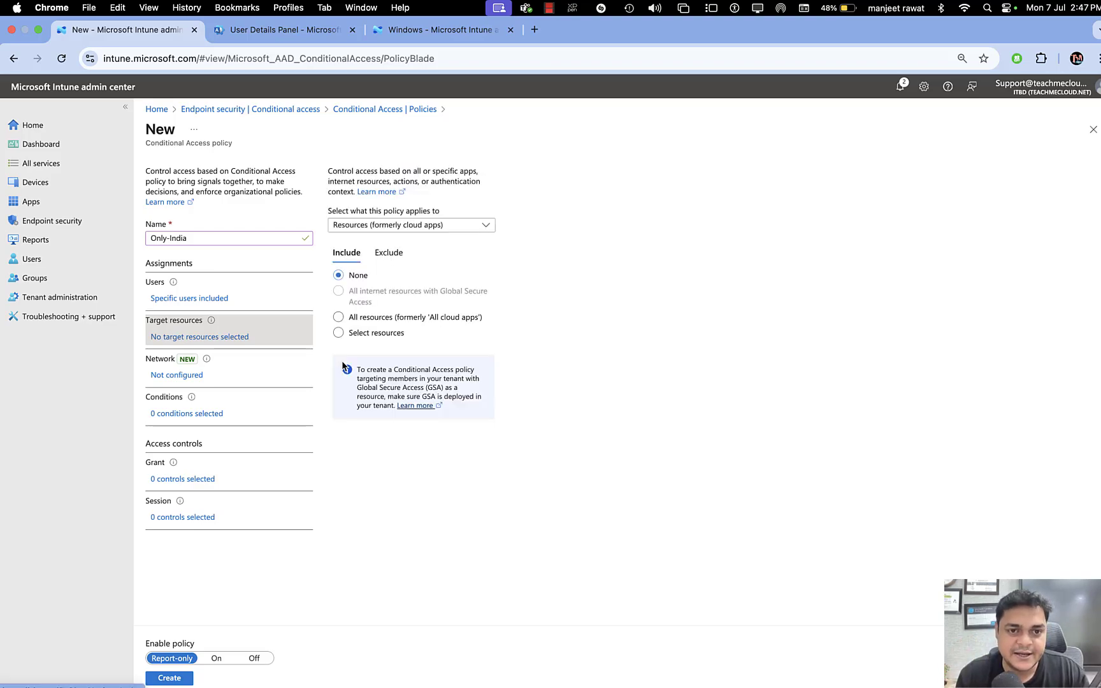
click(339, 318)
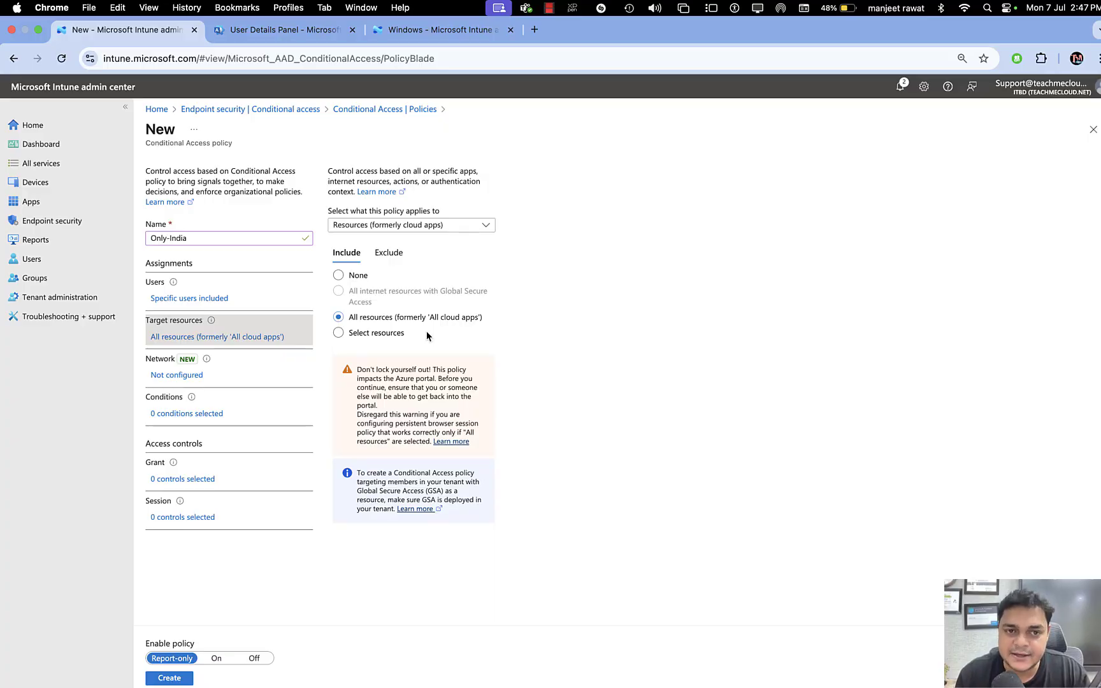
click(181, 376)
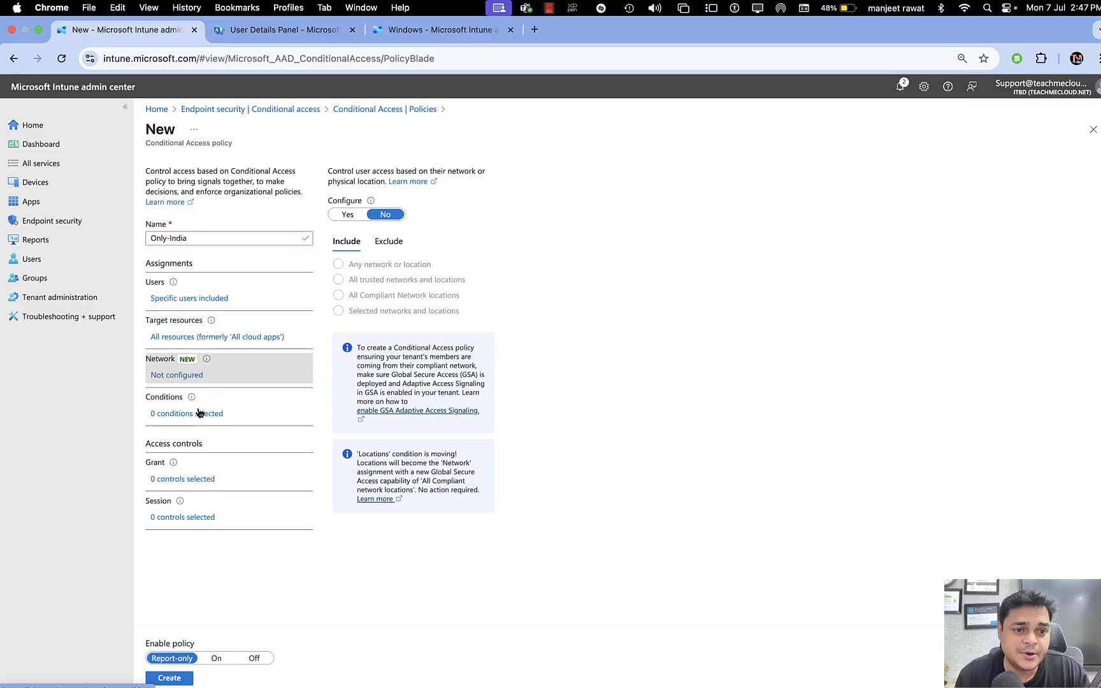
Inspect the Only-India policy's Conditions and its Device platforms settings.
click(181, 484)
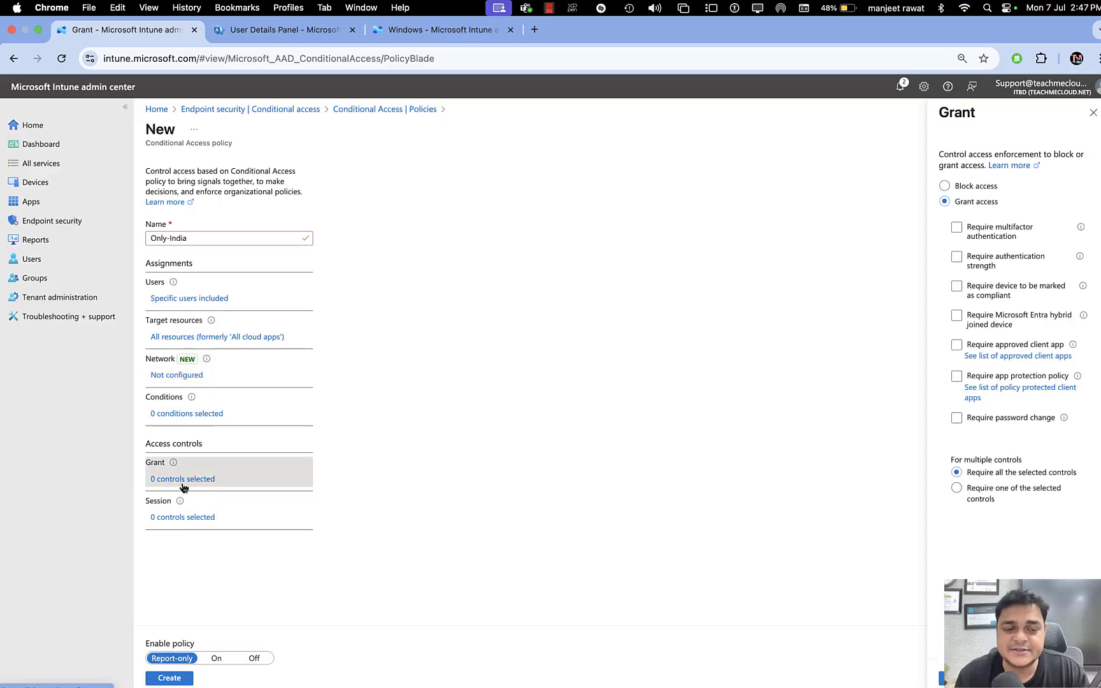
click(206, 414)
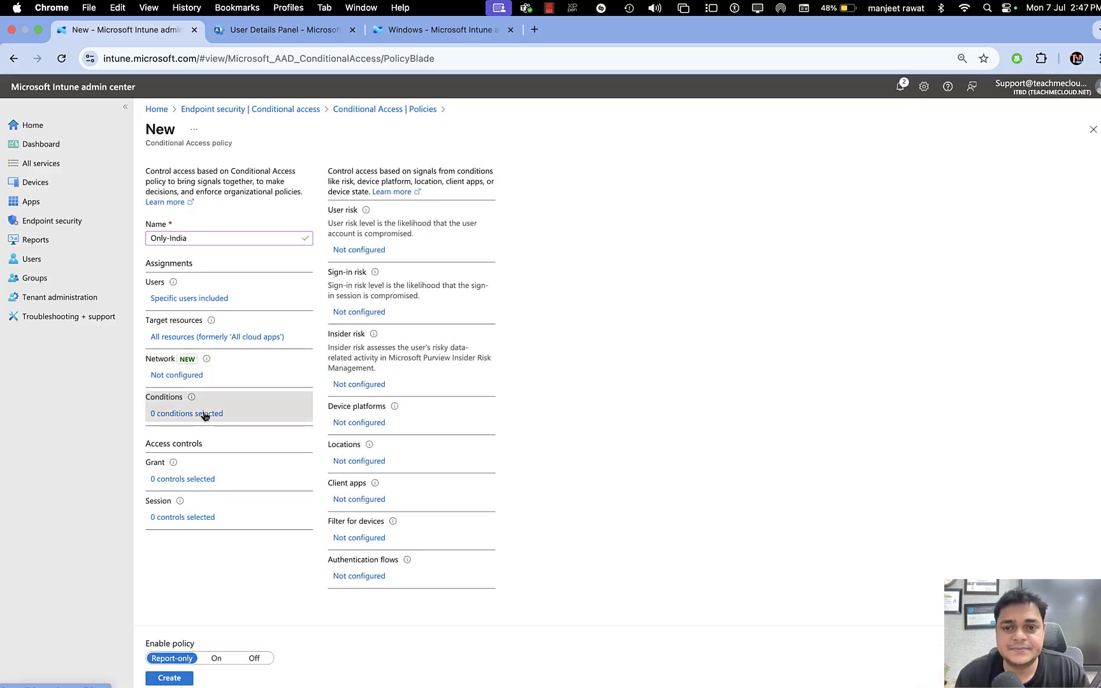
click(369, 424)
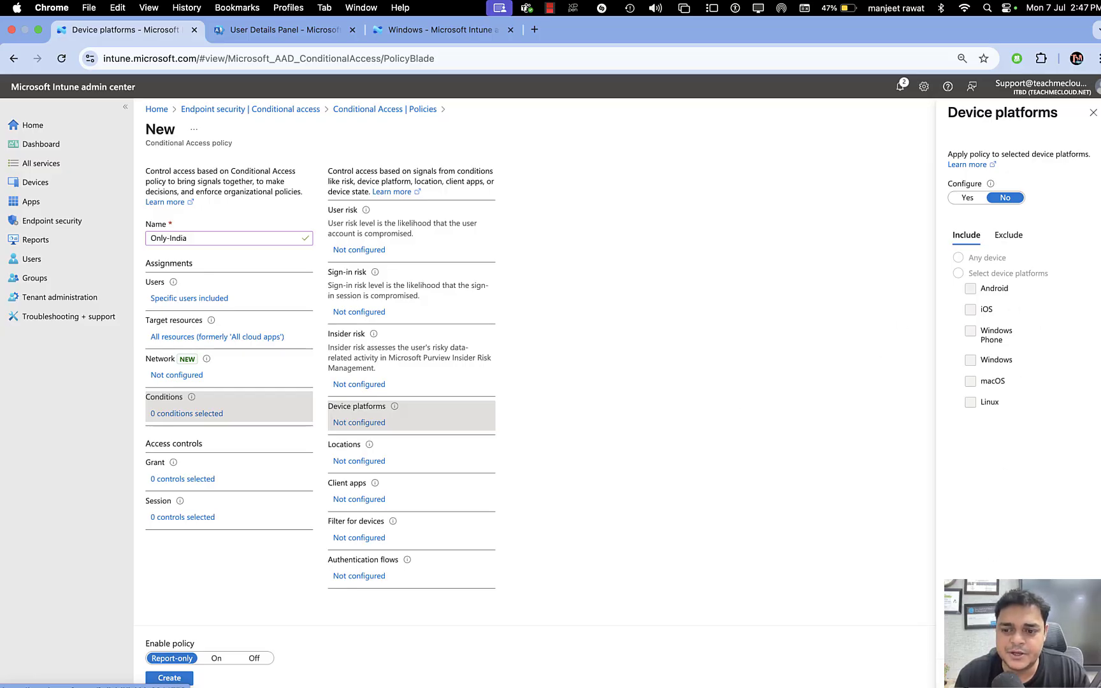
click(1094, 113)
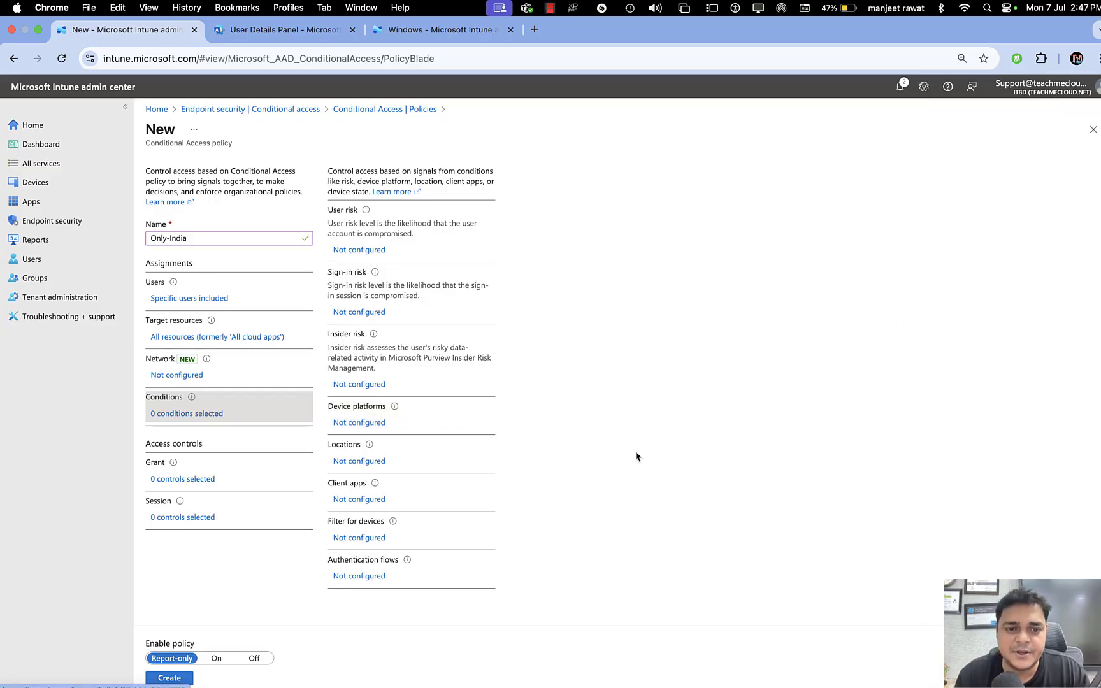
Choose Block access in the Only-India policy's Grant controls.
click(200, 479)
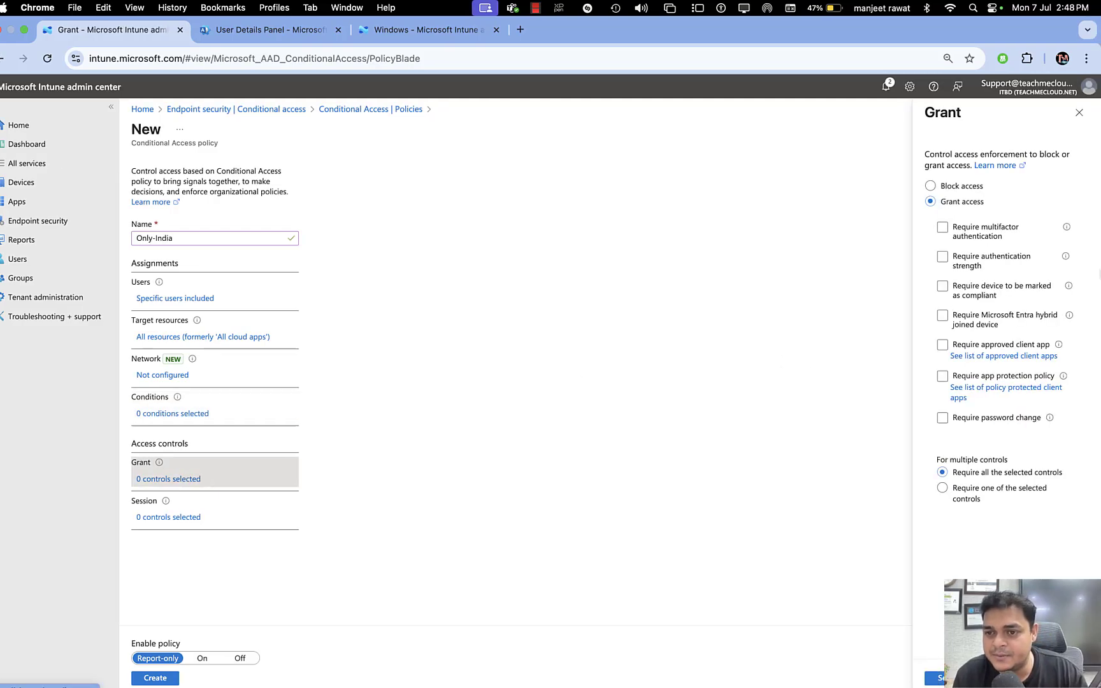
click(1045, 273)
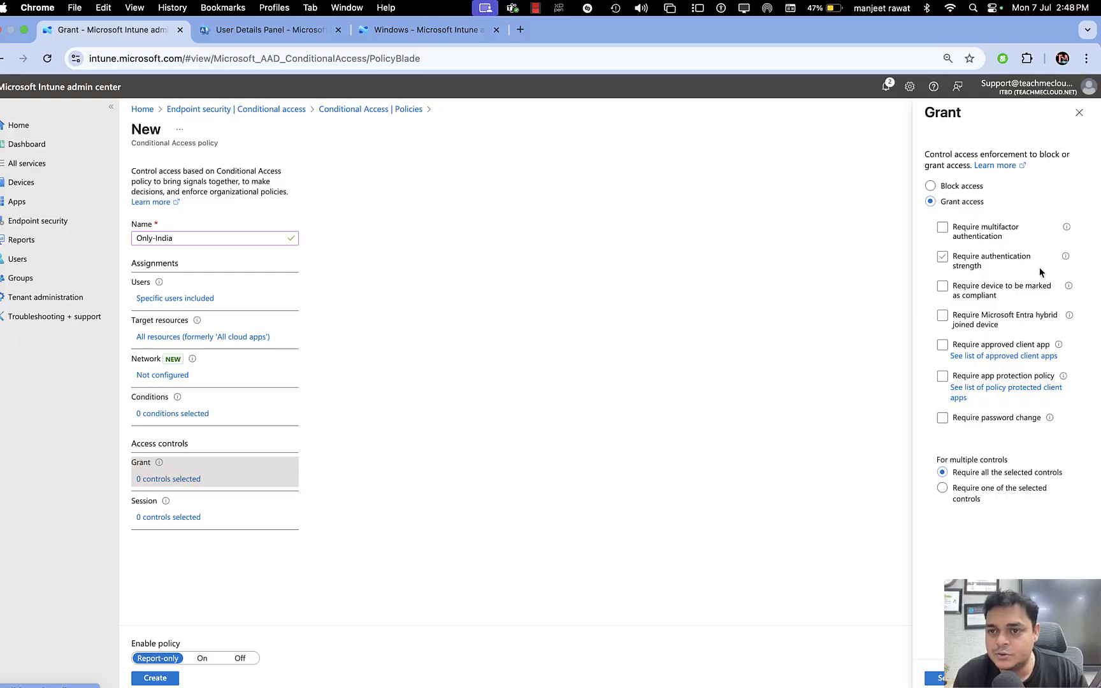
click(947, 188)
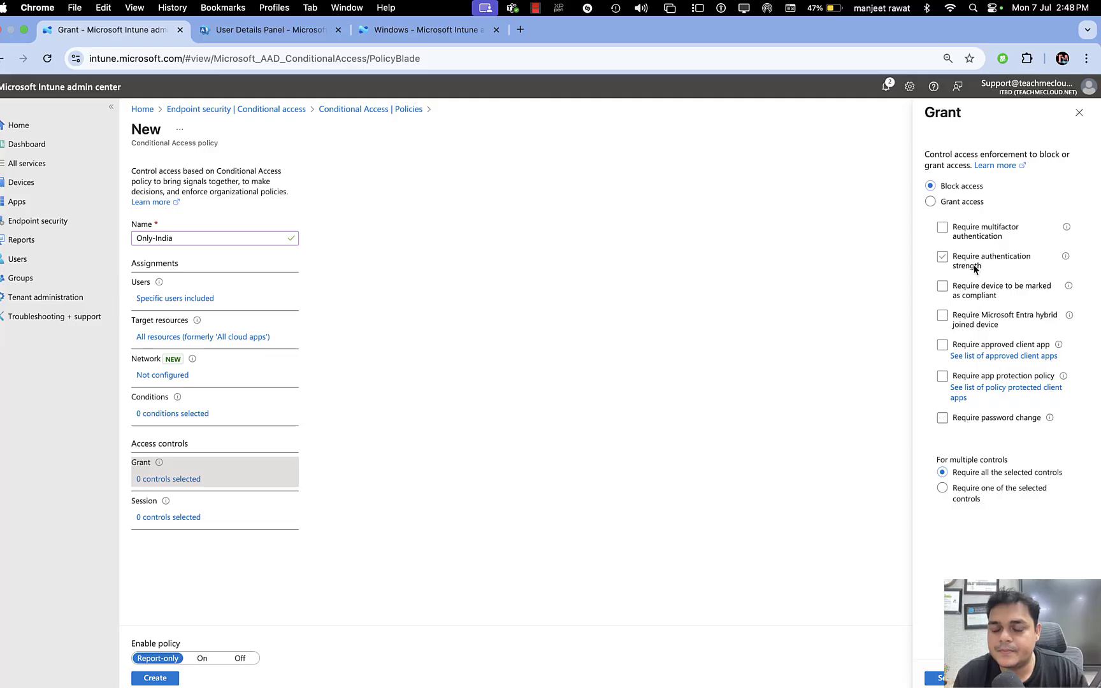
click(174, 519)
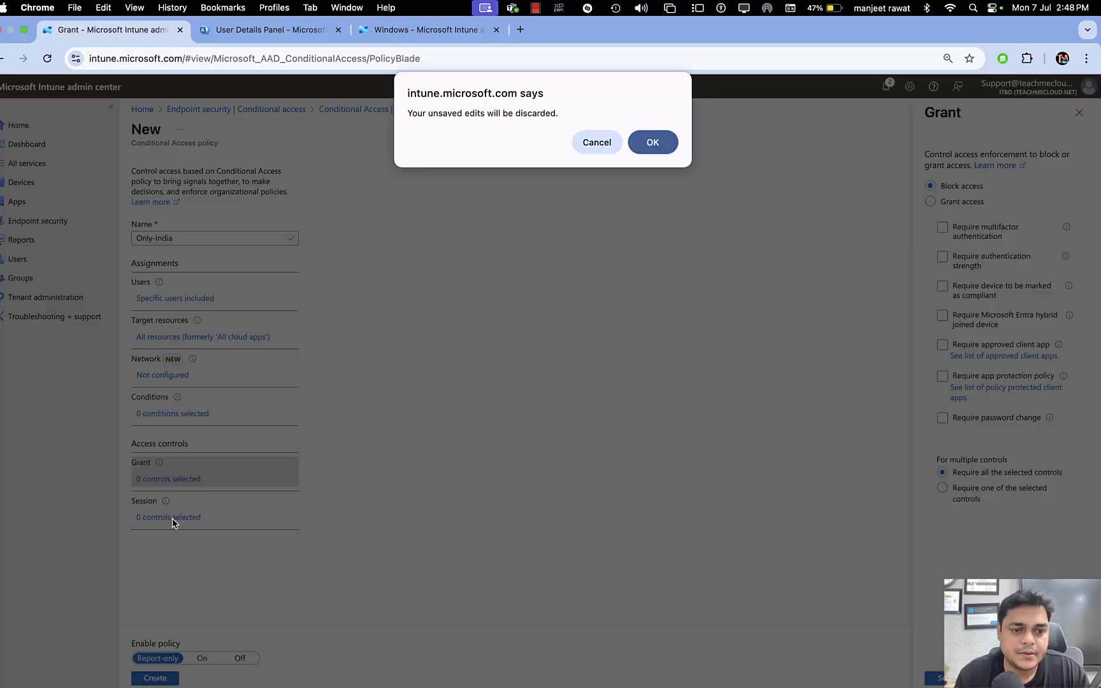
Discard the unsaved grant edits and reload the Windows devices list, showing INTUNE-HYBRID compliant.
click(653, 143)
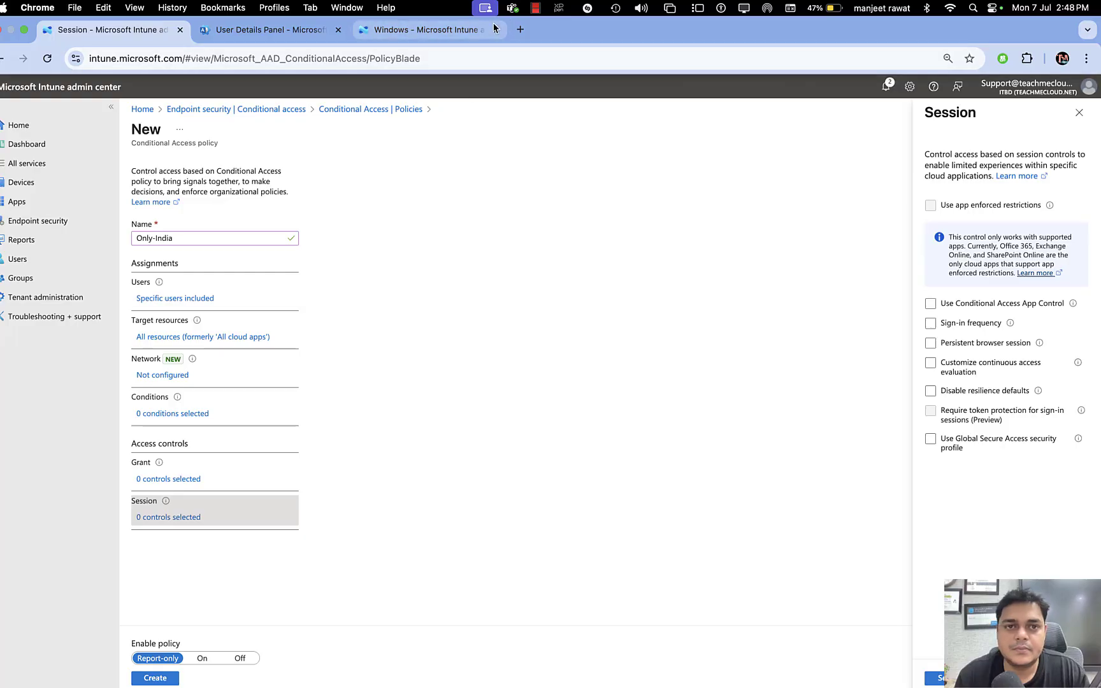
click(446, 30)
right_click(309, 162)
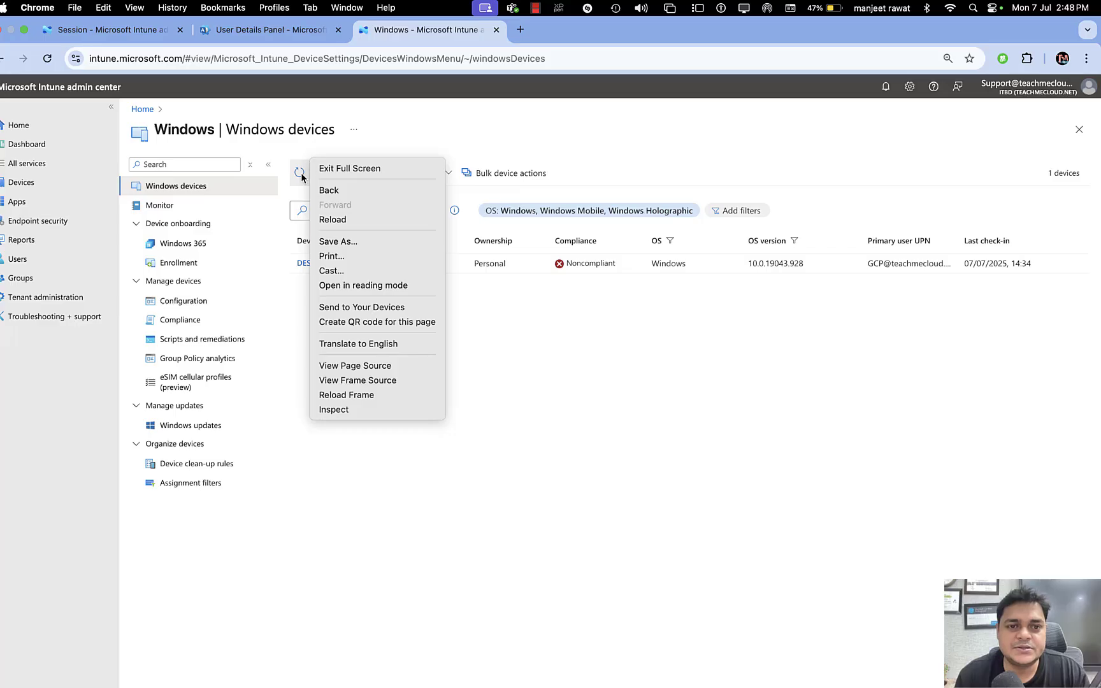
click(301, 172)
click(302, 173)
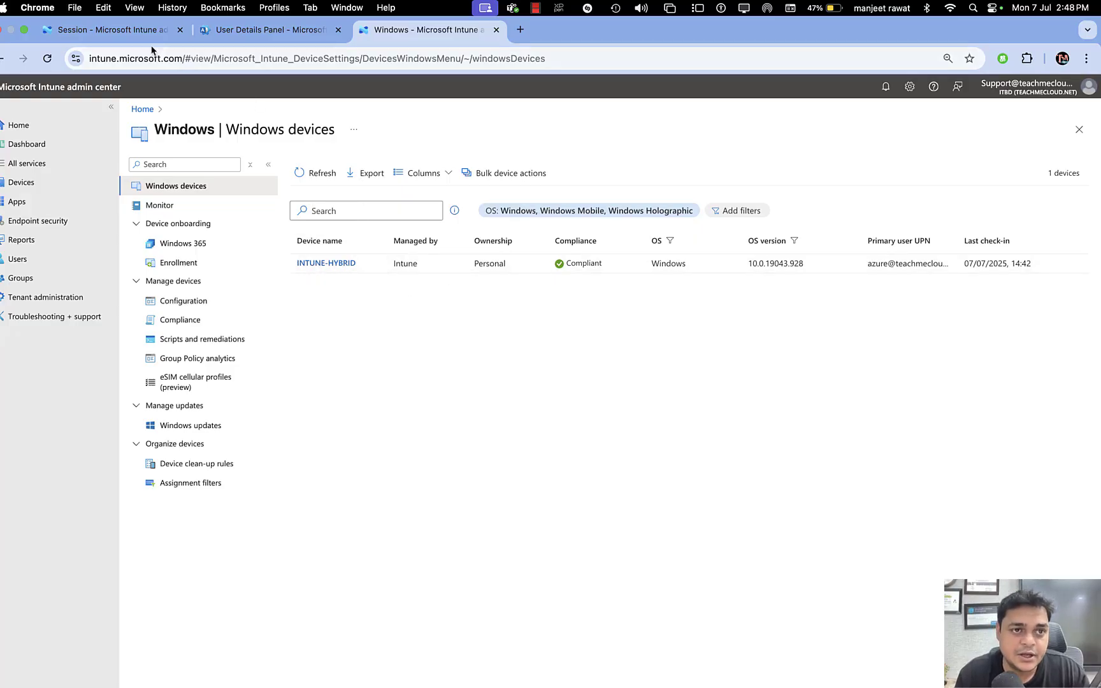
click(128, 32)
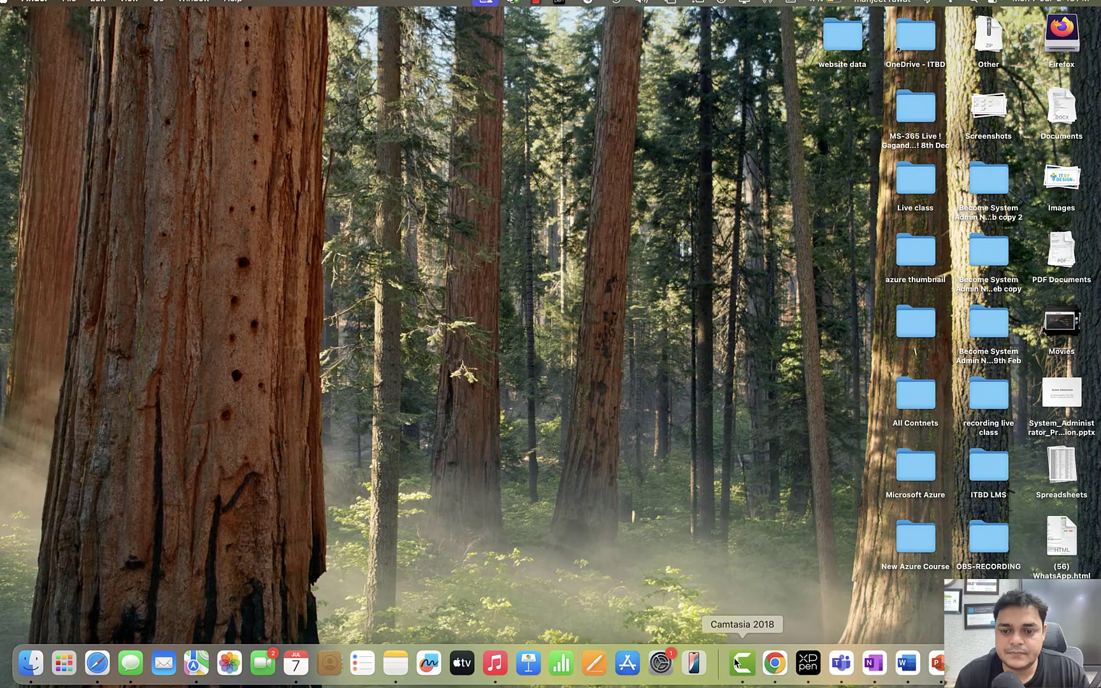
Review the OneNote diagram separating India from other countries, then return to Intune's Windows devices list.
right_click(736, 663)
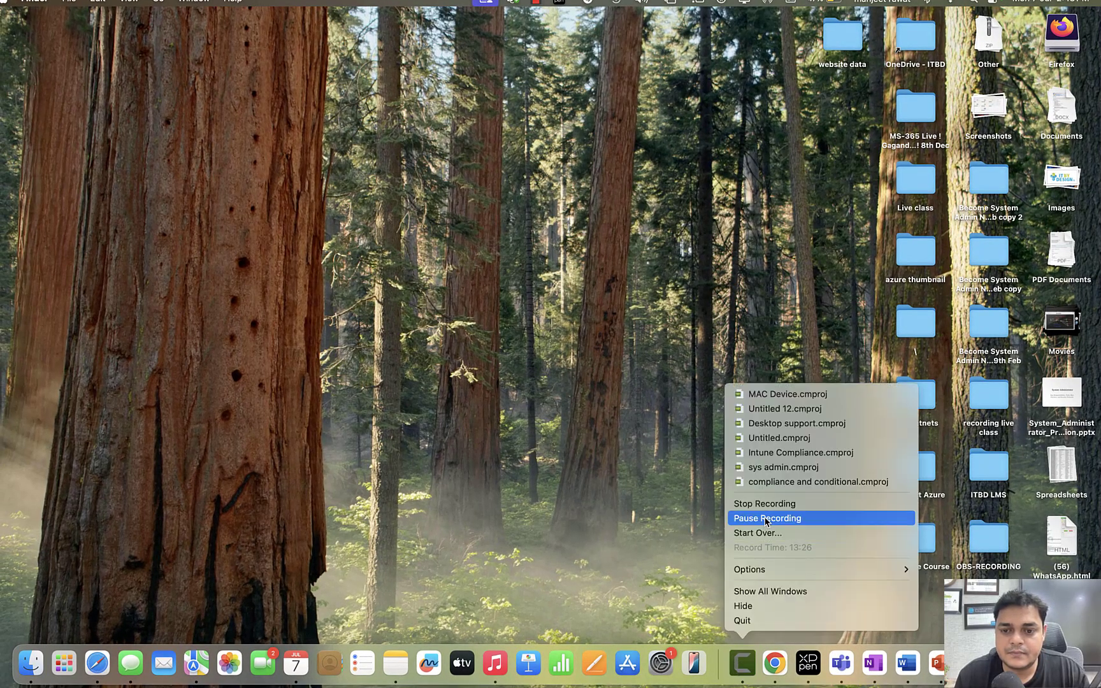
click(767, 519)
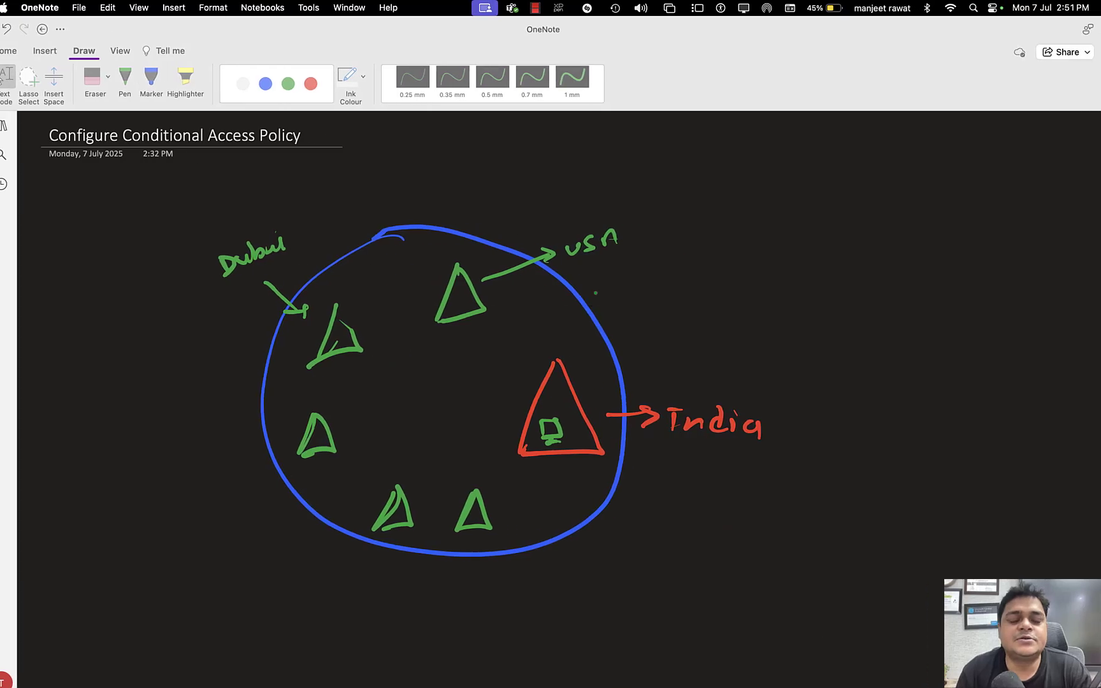
key(ctrl+Left)
click(435, 32)
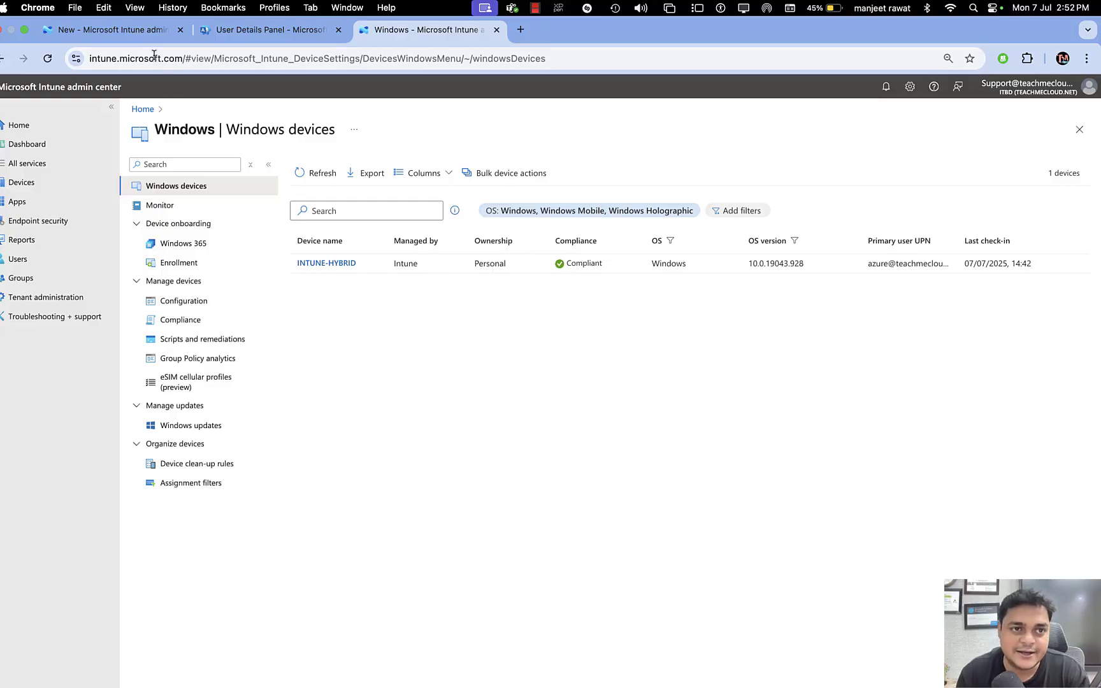
Return to the Only-India draft and review its included and excluded users.
click(141, 35)
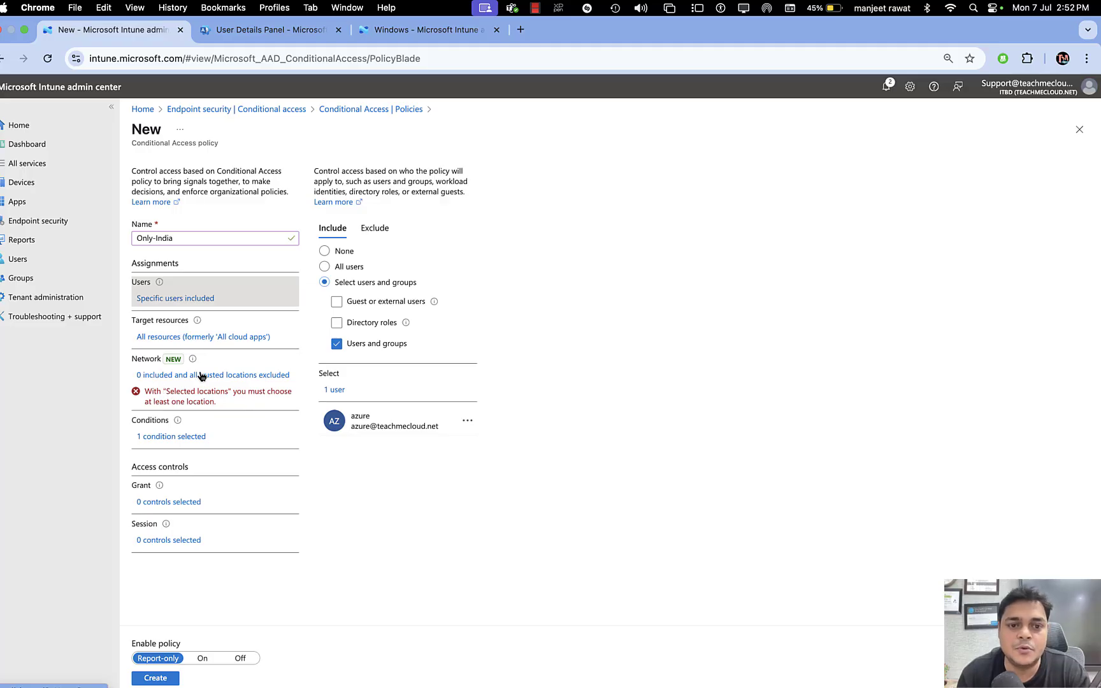
click(374, 228)
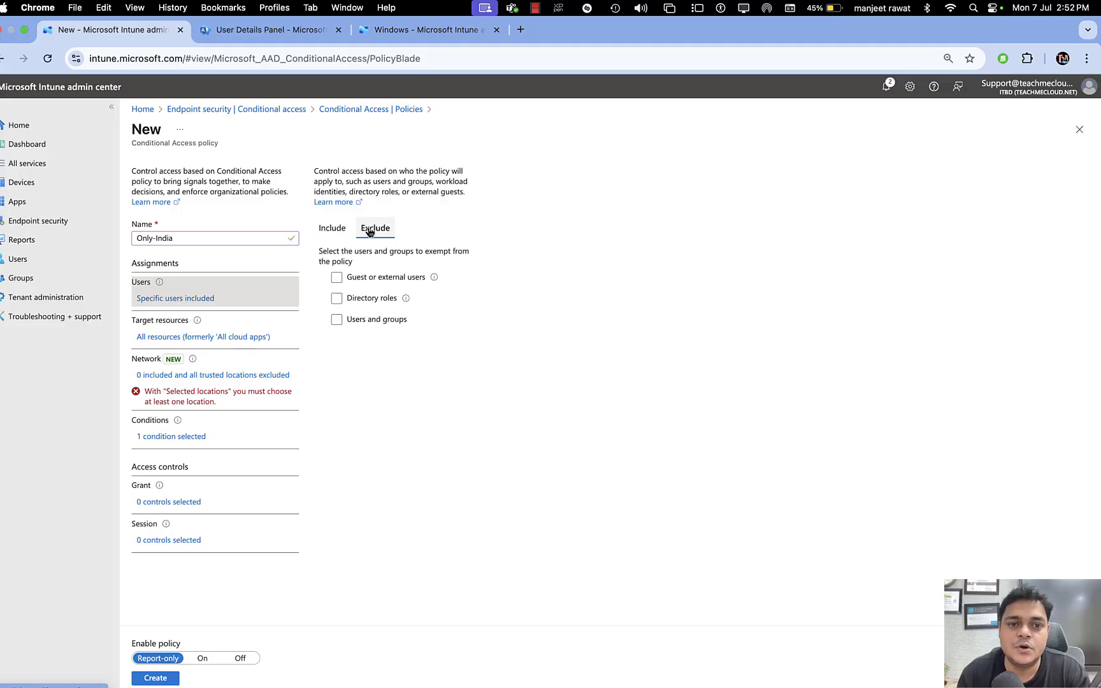
click(332, 233)
Set Network to include any network or location, excluding the Only-India named location.
click(185, 377)
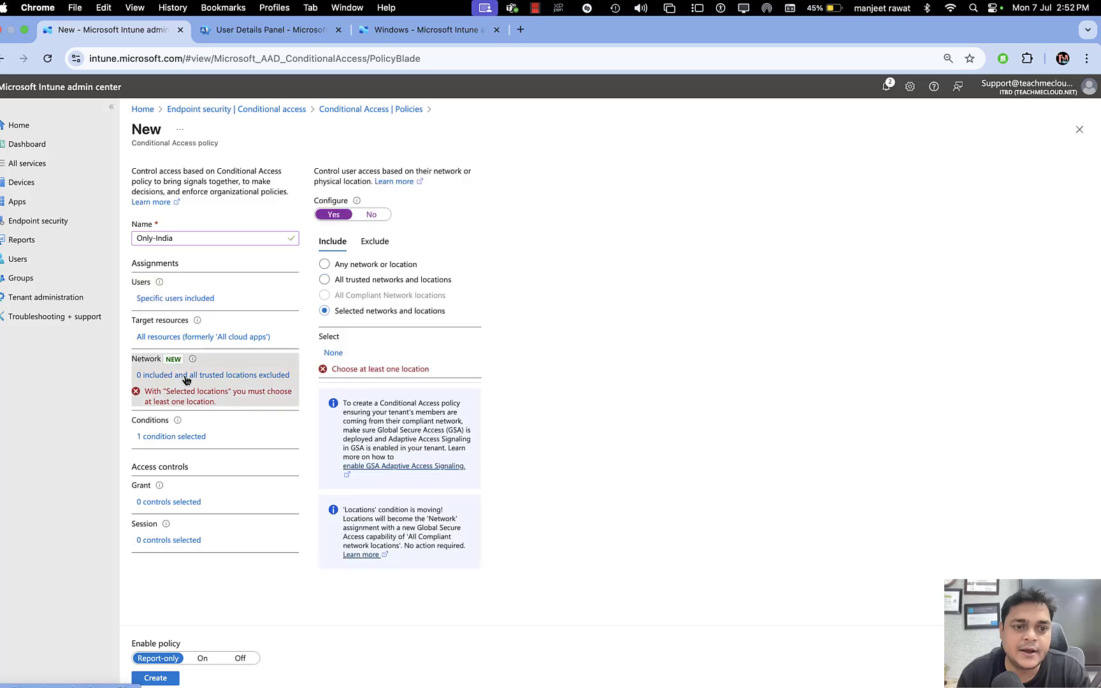
click(326, 281)
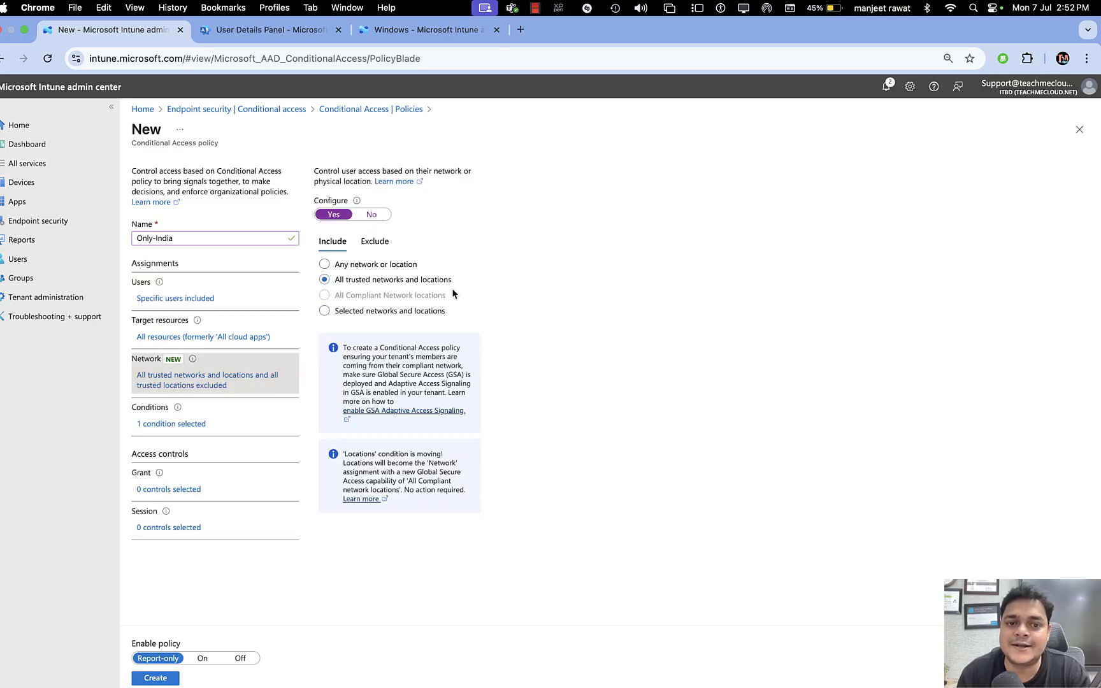
click(326, 265)
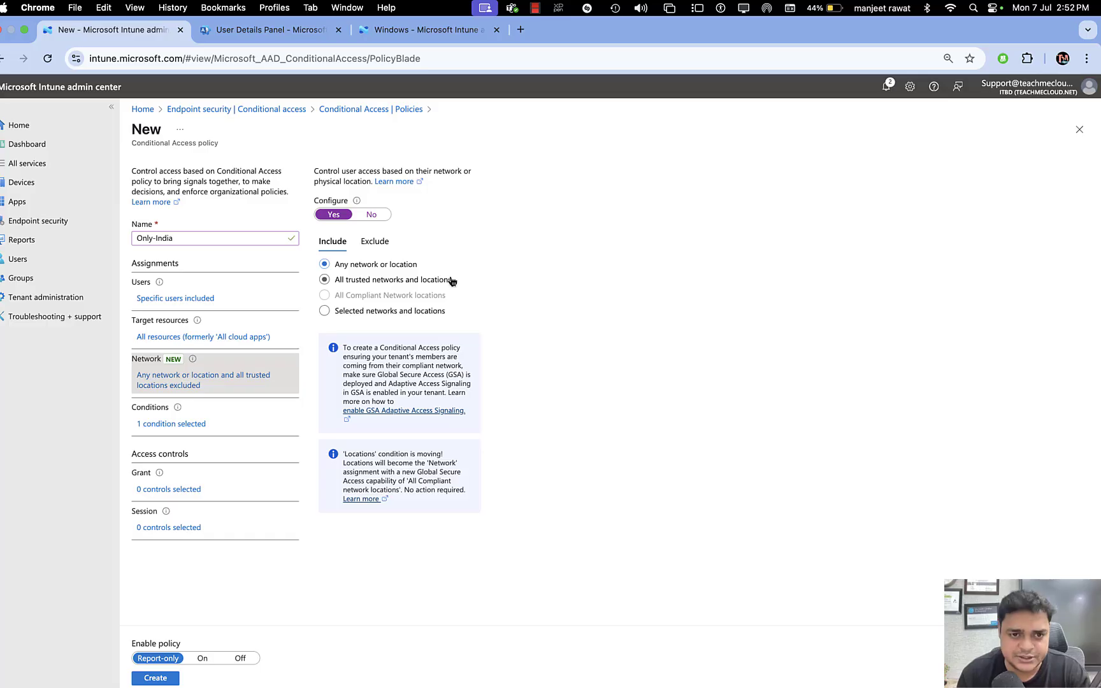
click(373, 241)
click(324, 312)
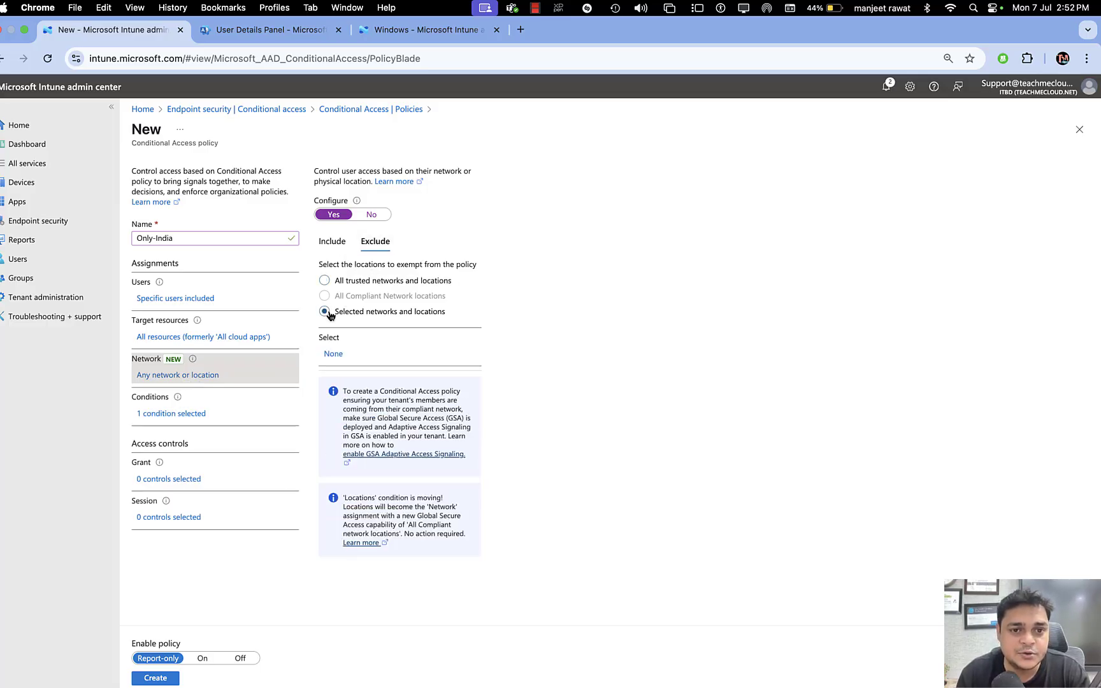
click(333, 353)
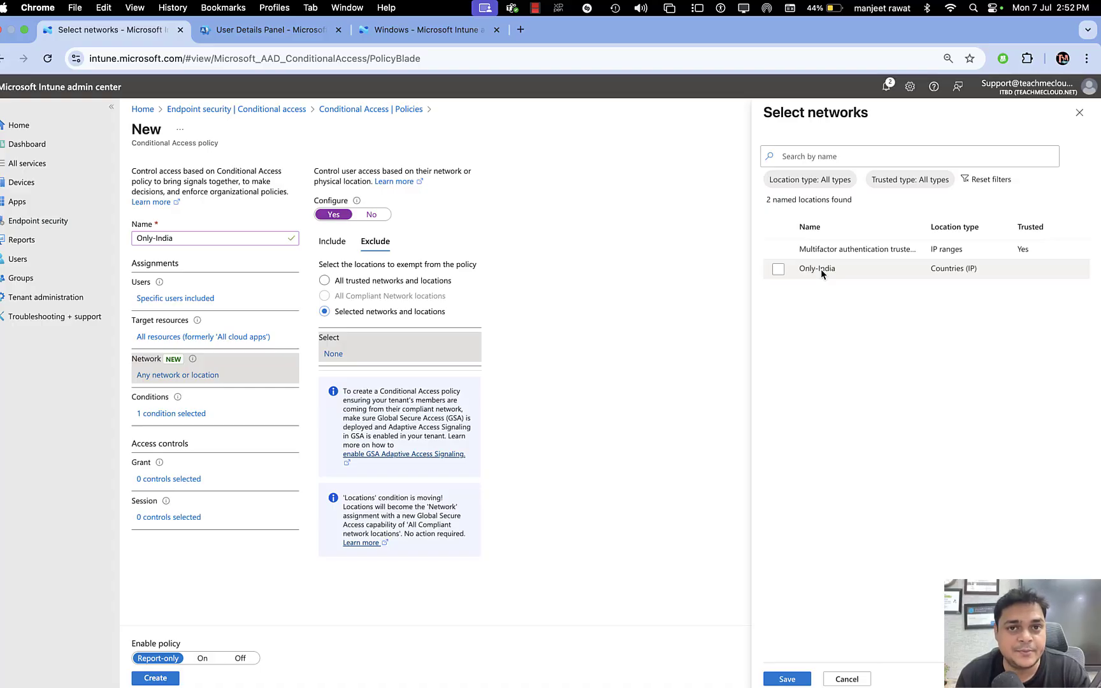
click(778, 269)
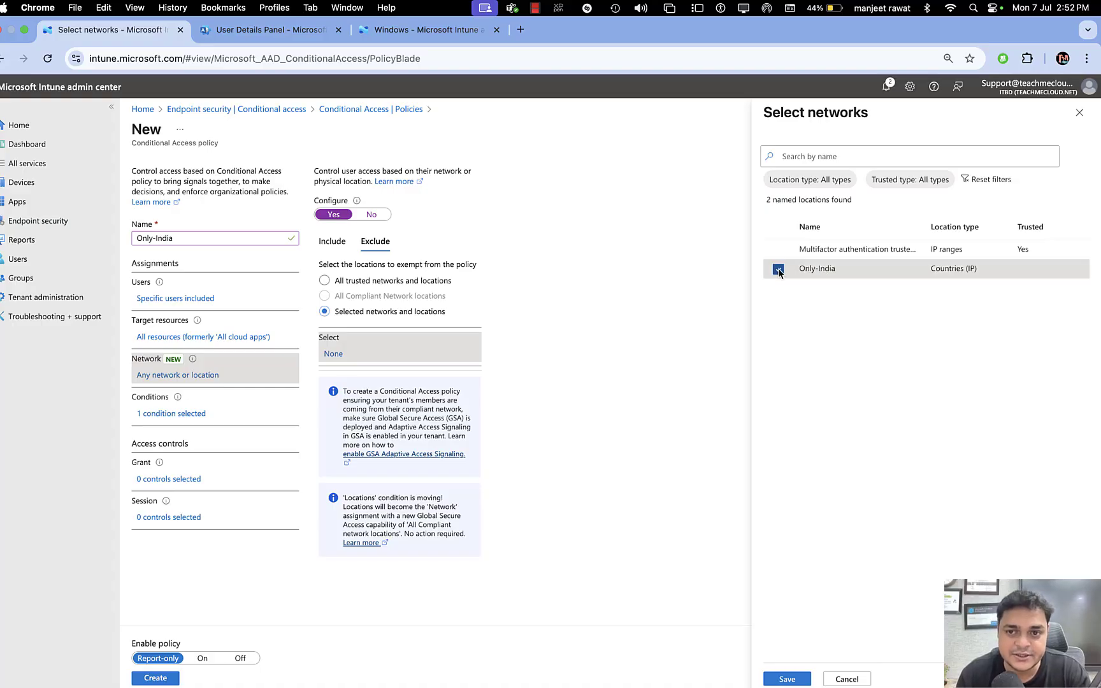
click(787, 678)
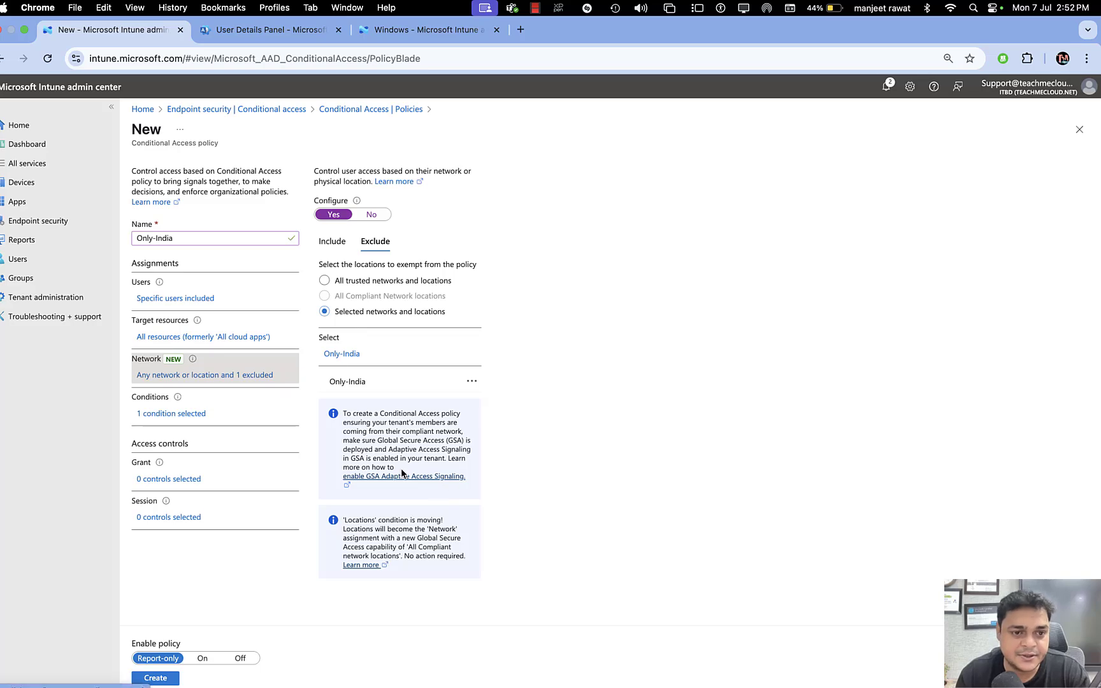
click(173, 482)
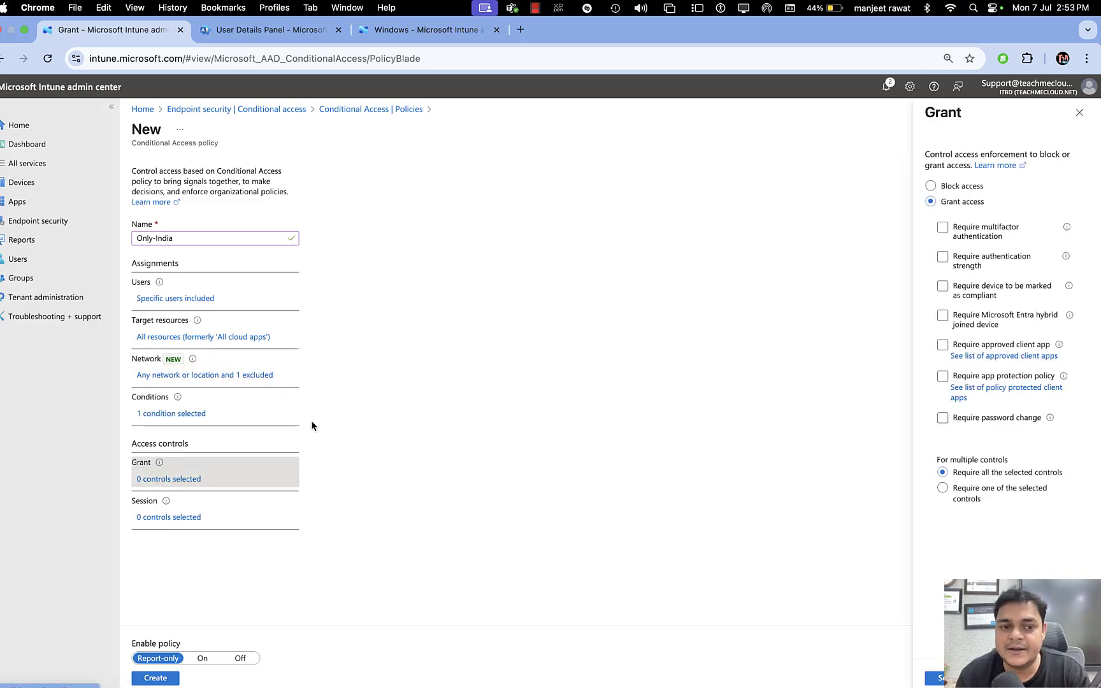
Set Grant to Block access, turn Enable policy On, and create the Only-India policy.
click(186, 415)
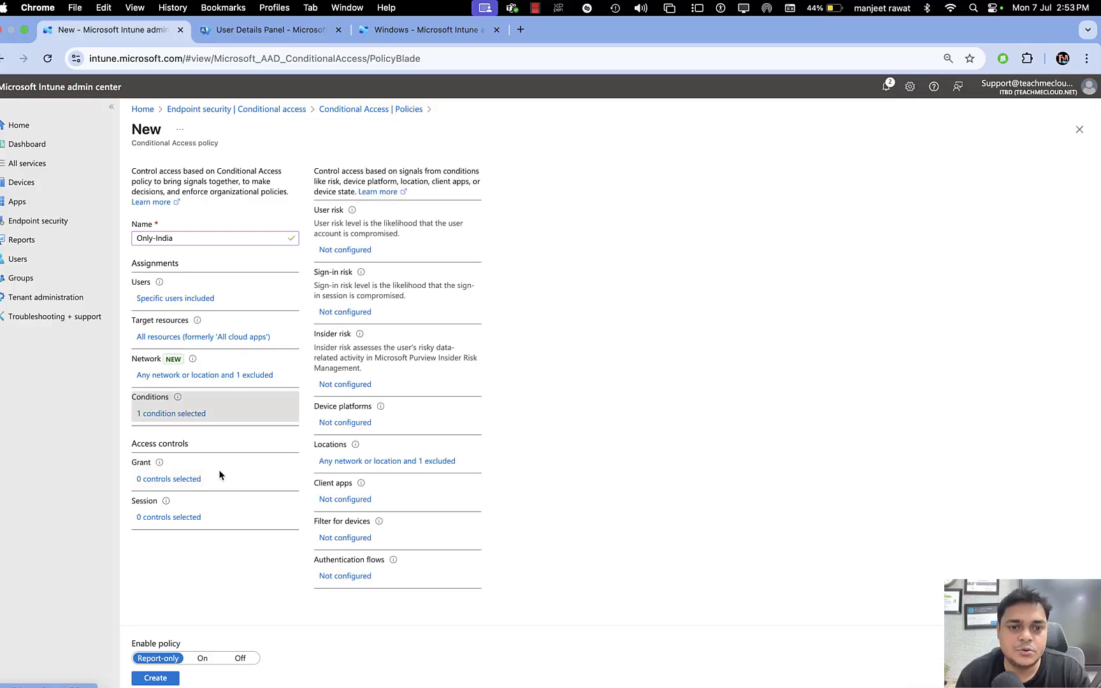
click(179, 480)
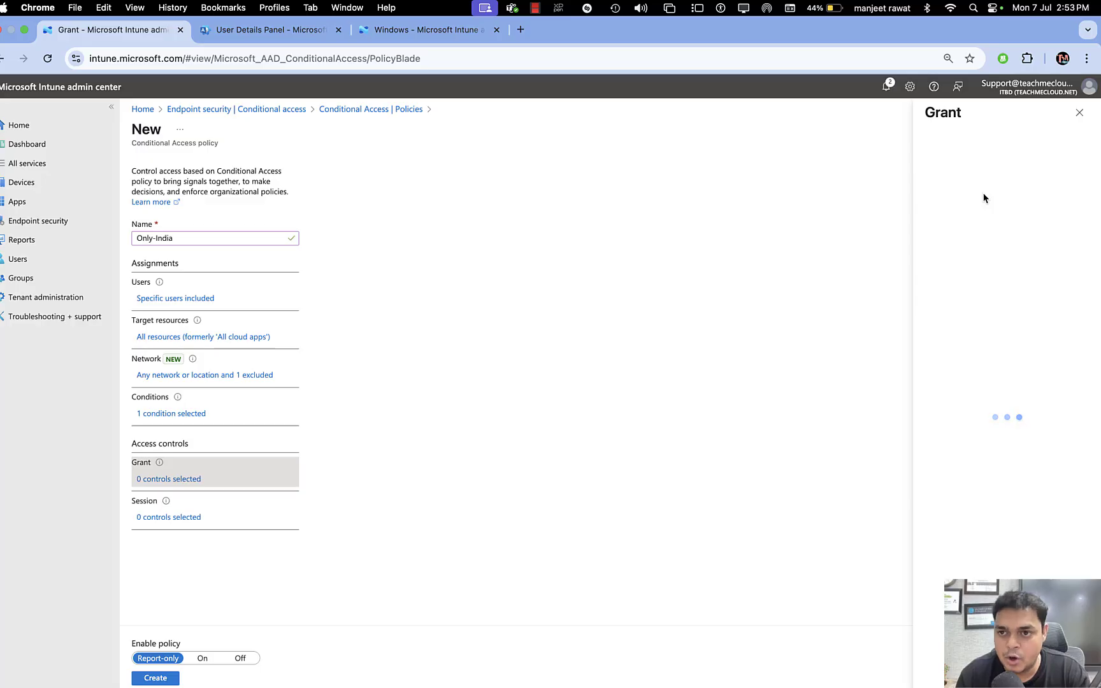
click(932, 185)
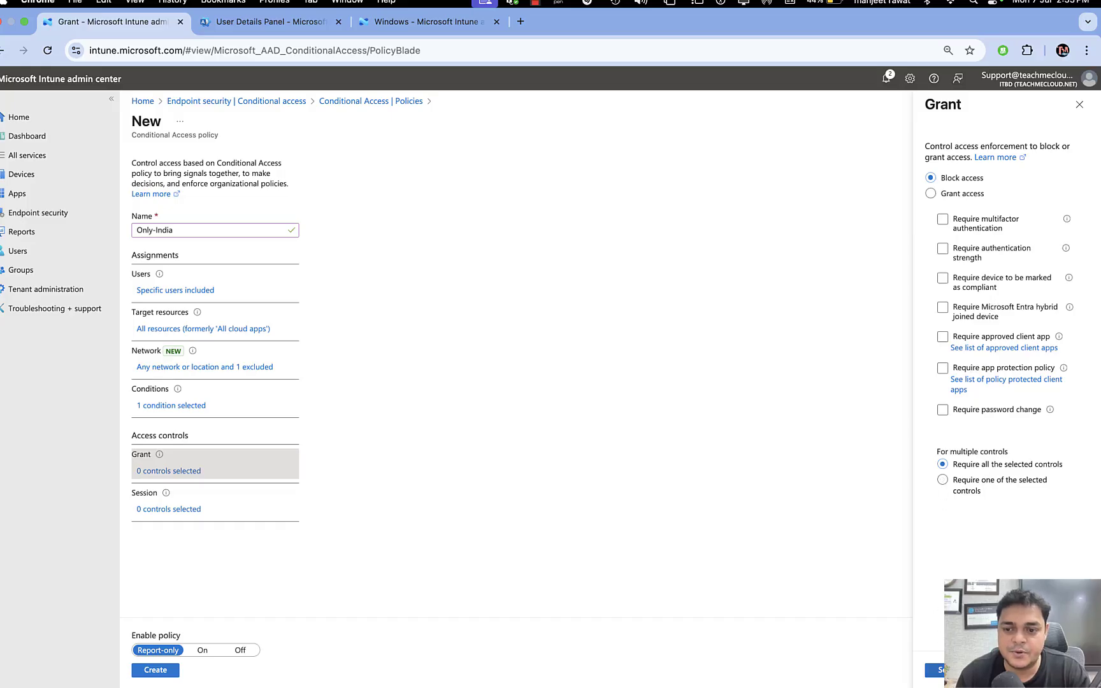
click(934, 670)
click(201, 653)
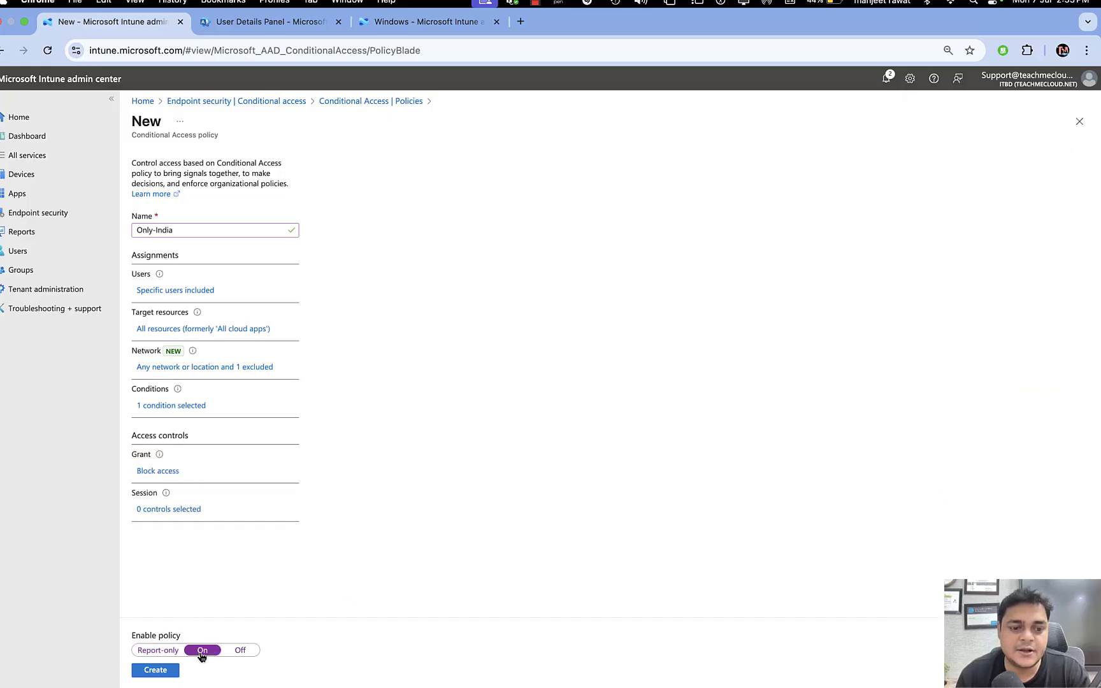
click(157, 671)
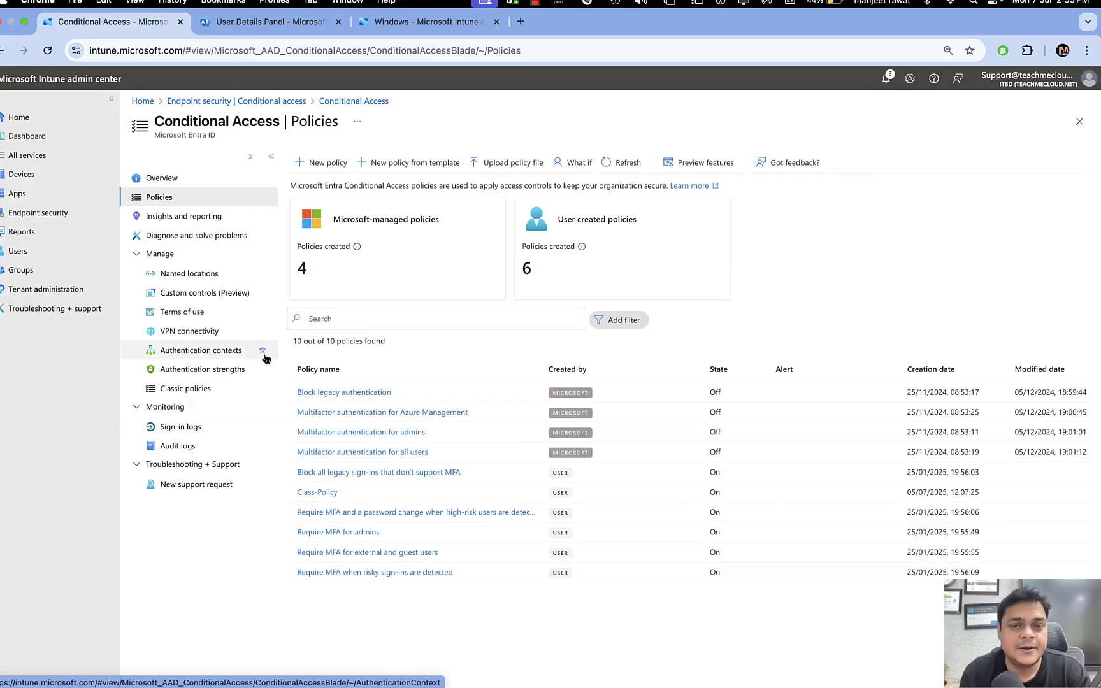
Move to the Windows VM session, reload Outlook there, and launch Chrome on the VM.
key(ctrl+Right)
key(ctrl+Right)
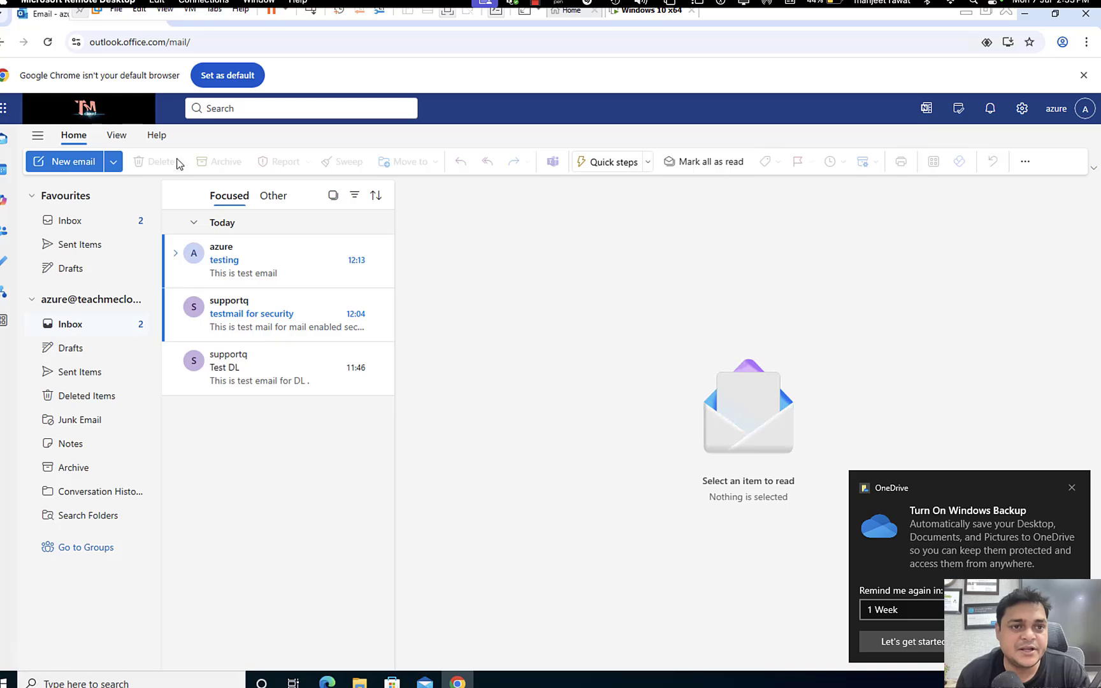
click(48, 42)
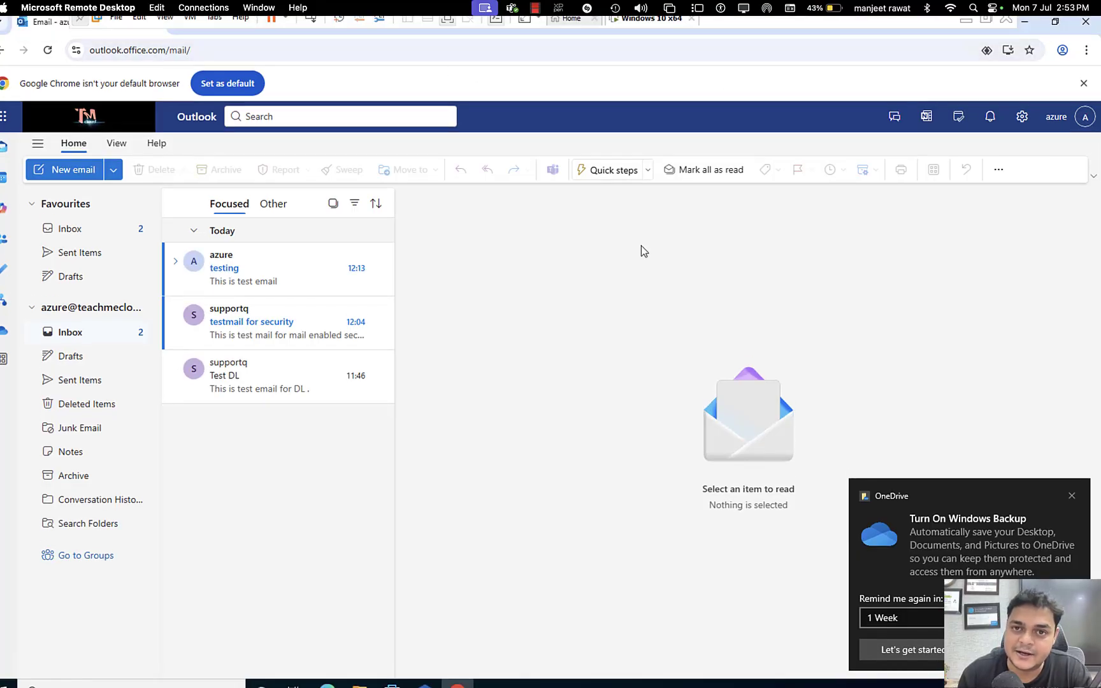
key(ctrl+Left)
key(ctrl+Left)
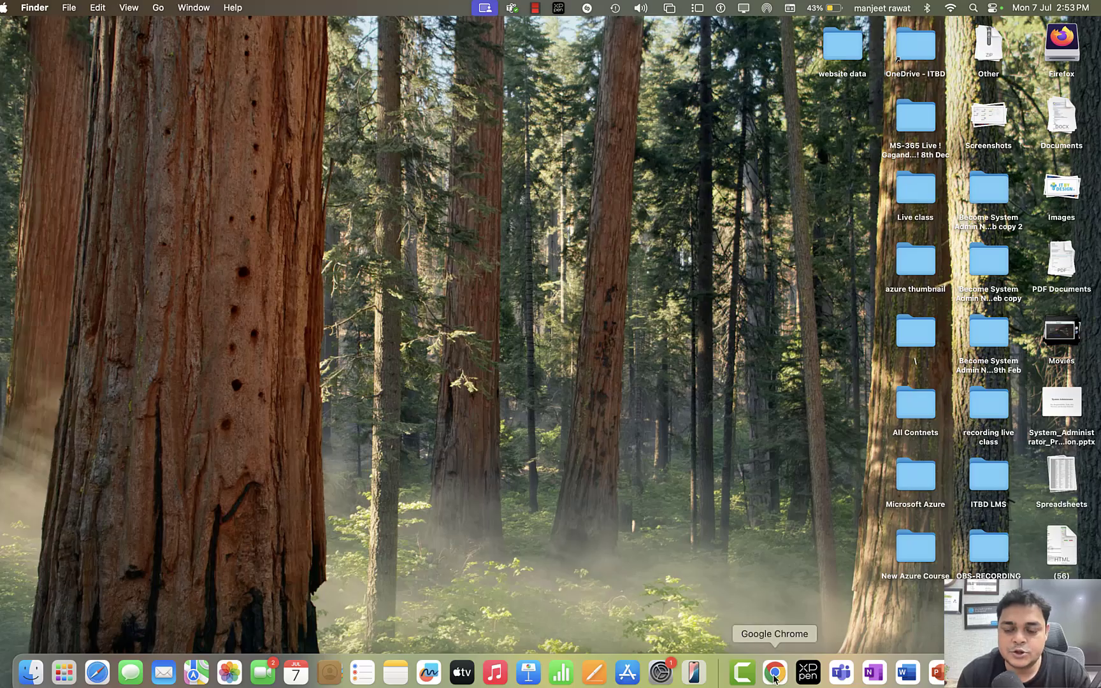
click(774, 675)
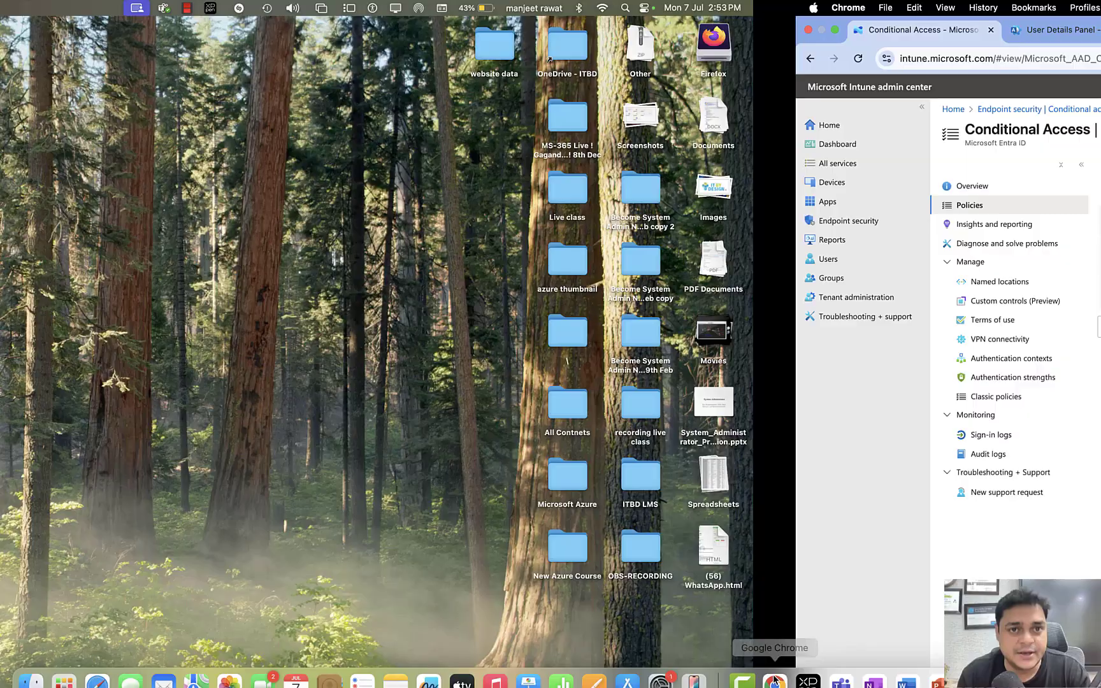
key(ctrl+Right)
key(ctrl+Right)
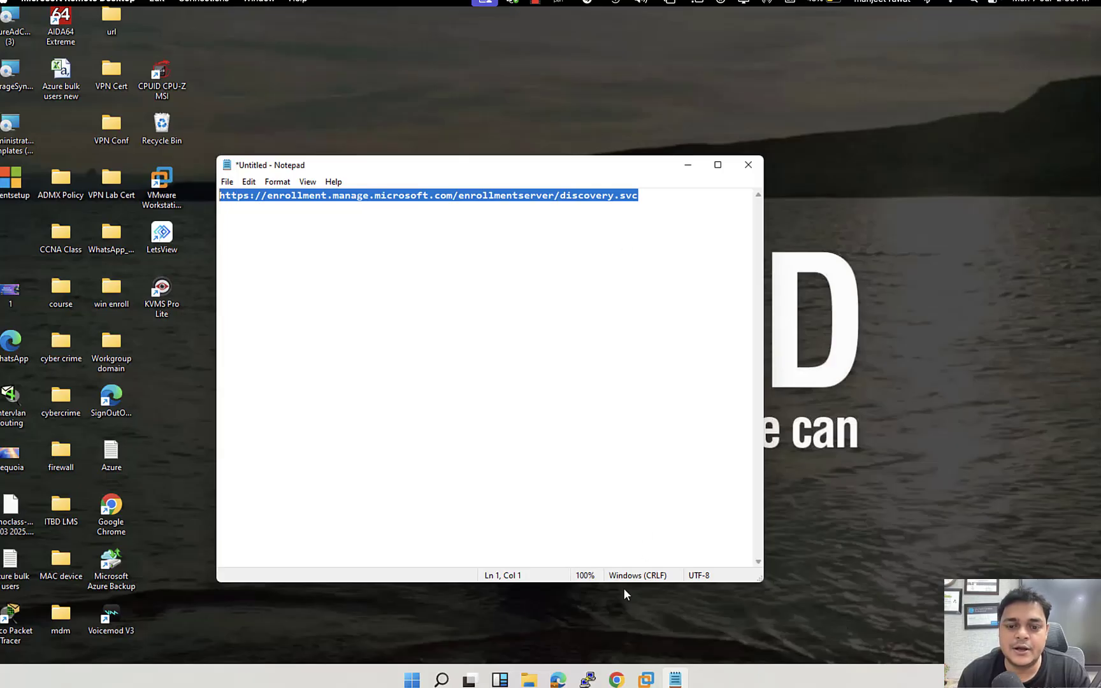
click(619, 679)
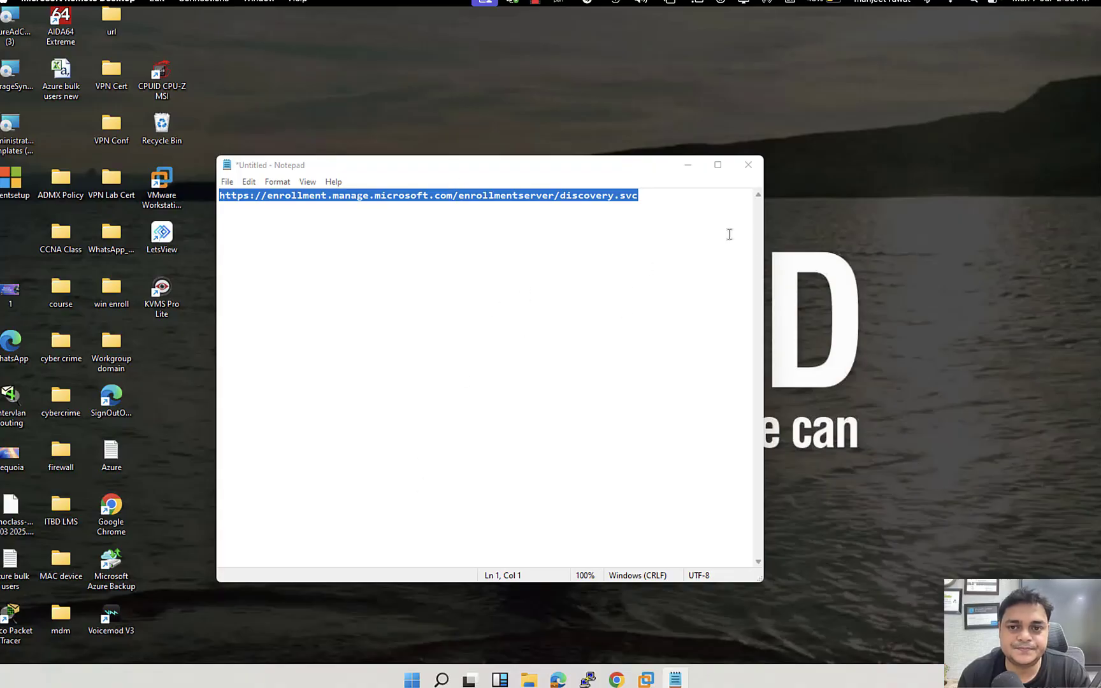
Close Notepad without saving and load portal.azure.com in the VM's Chrome.
click(752, 166)
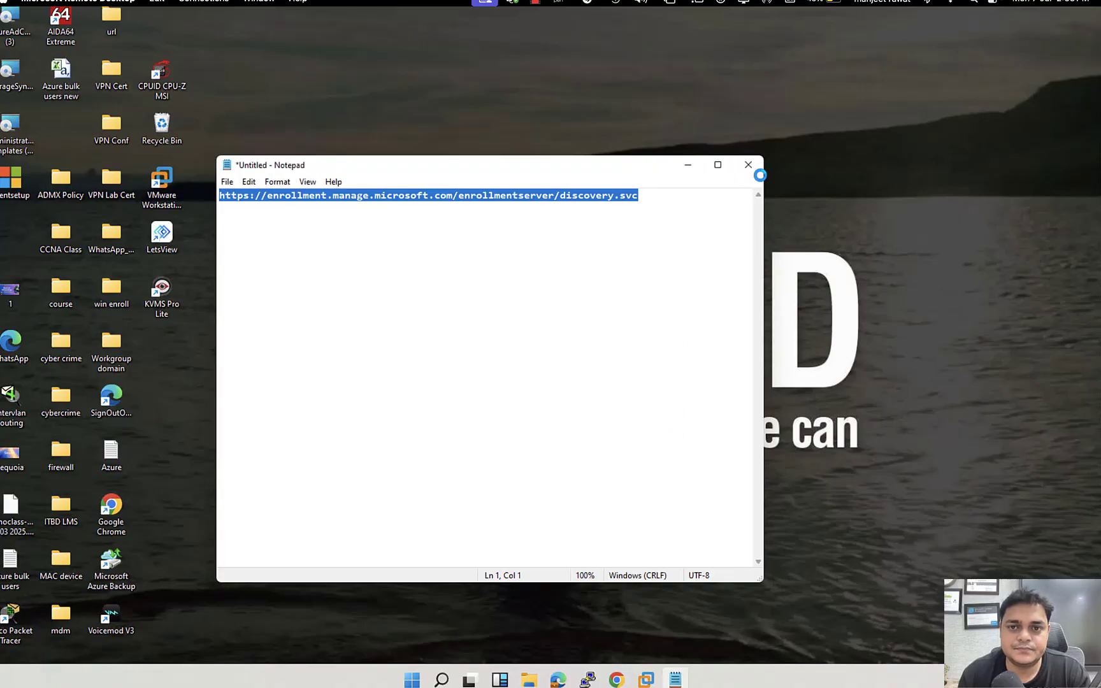
click(565, 338)
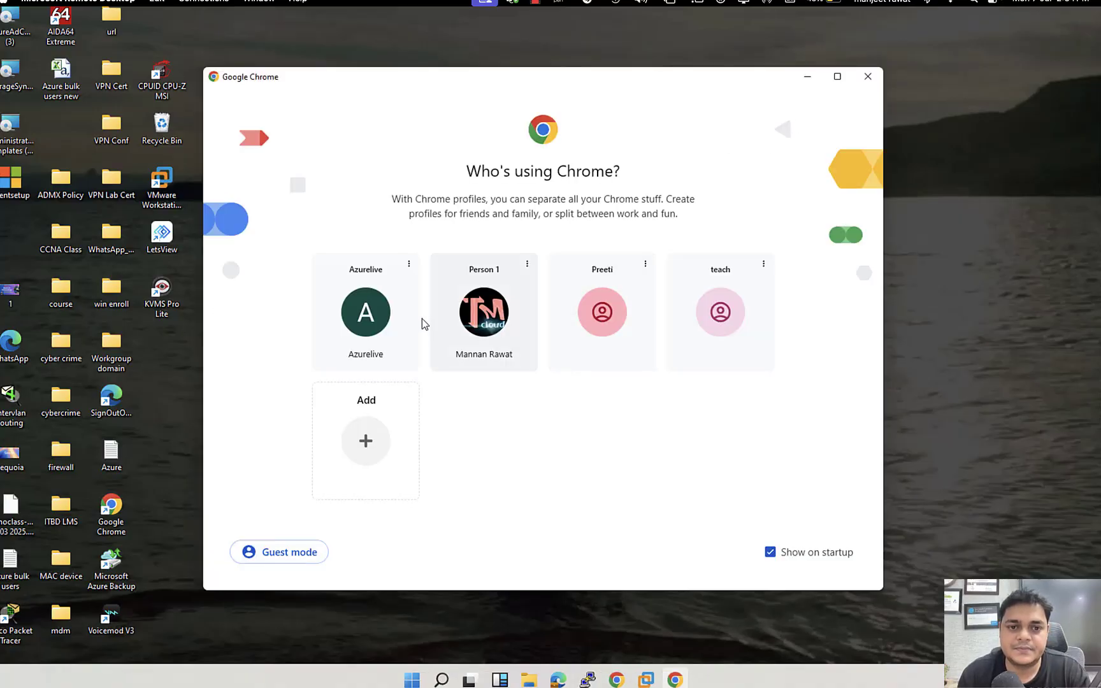
click(382, 320)
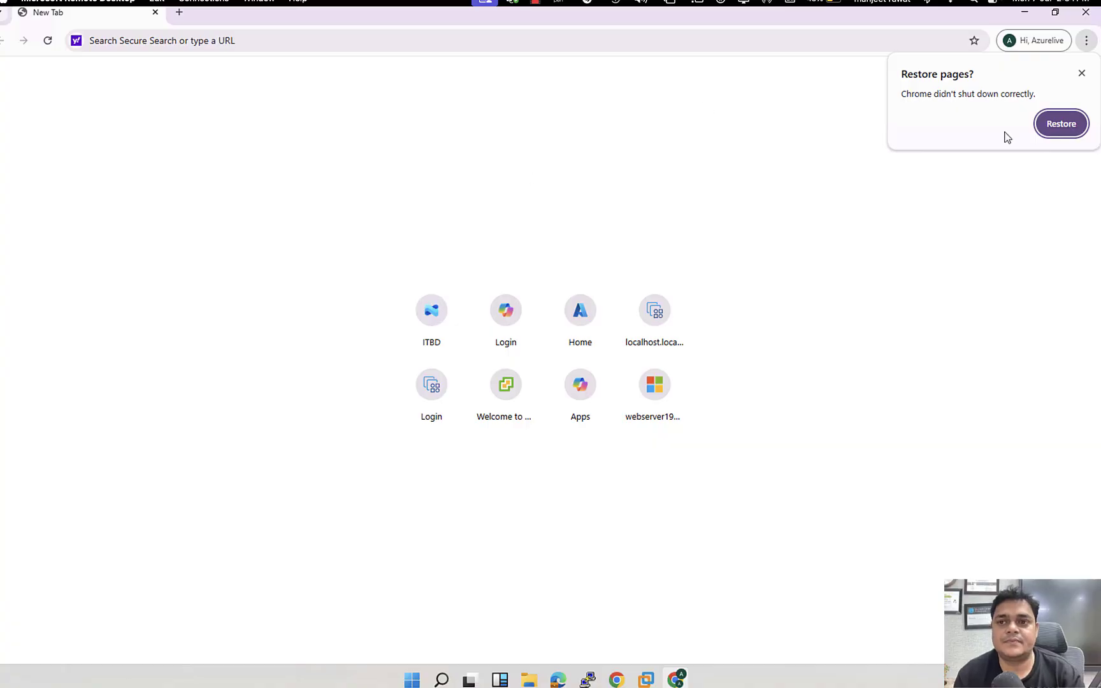
click(1077, 70)
text(portal.azure.com)
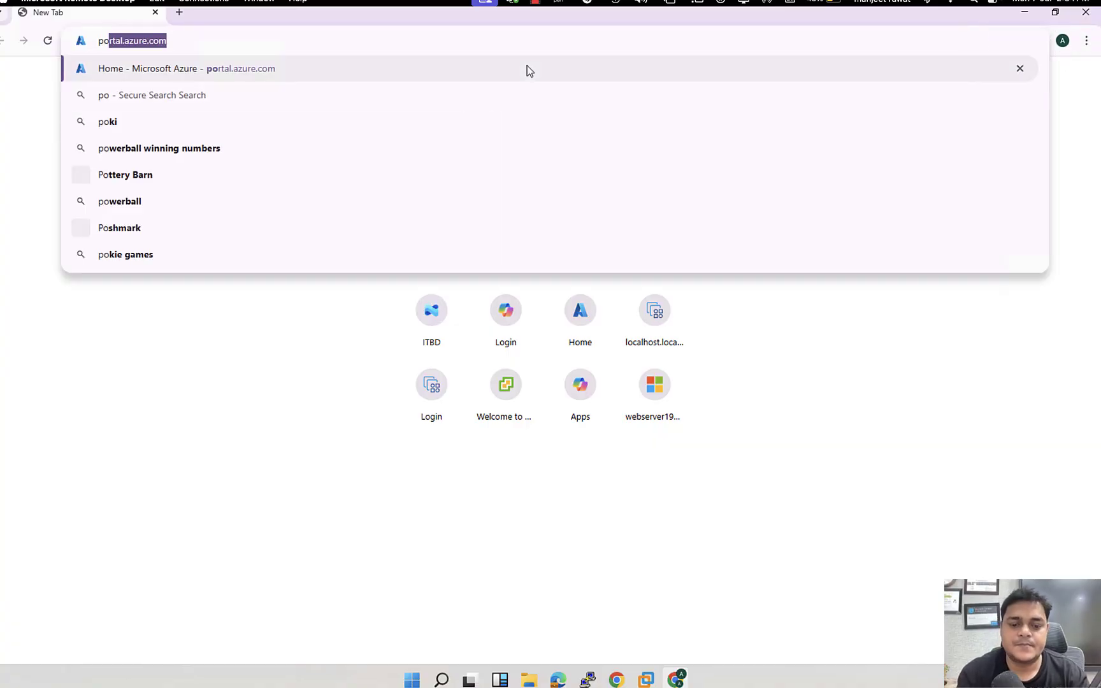
key(Return)
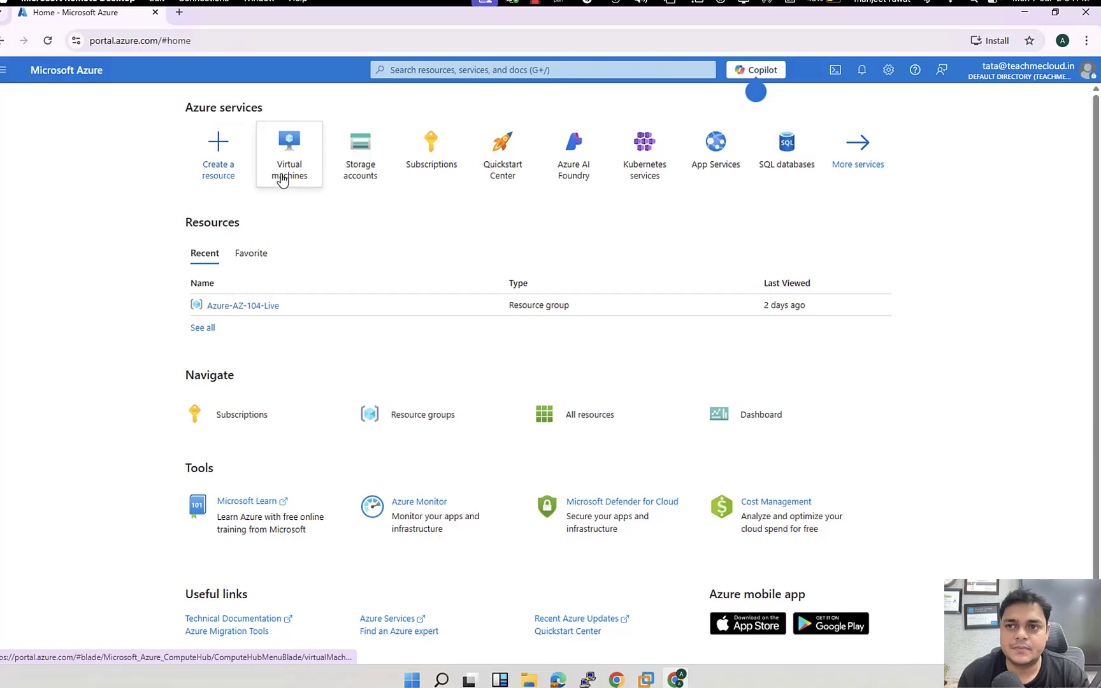
Switch to a different account, signing in with its e-mail address and password.
click(282, 177)
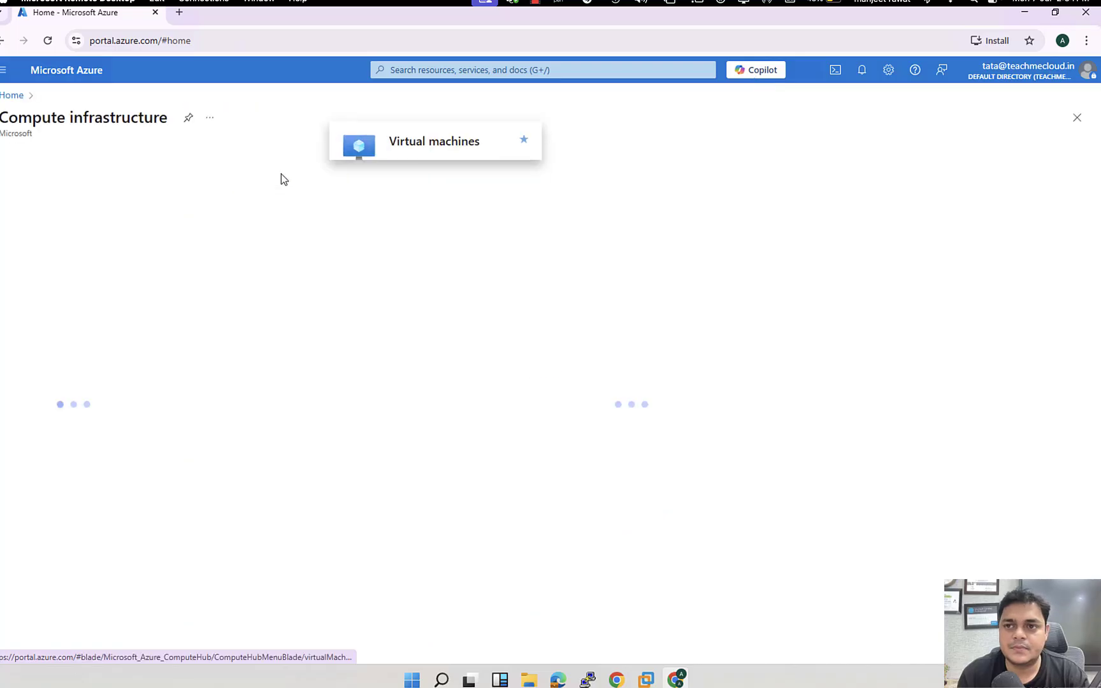
click(1066, 73)
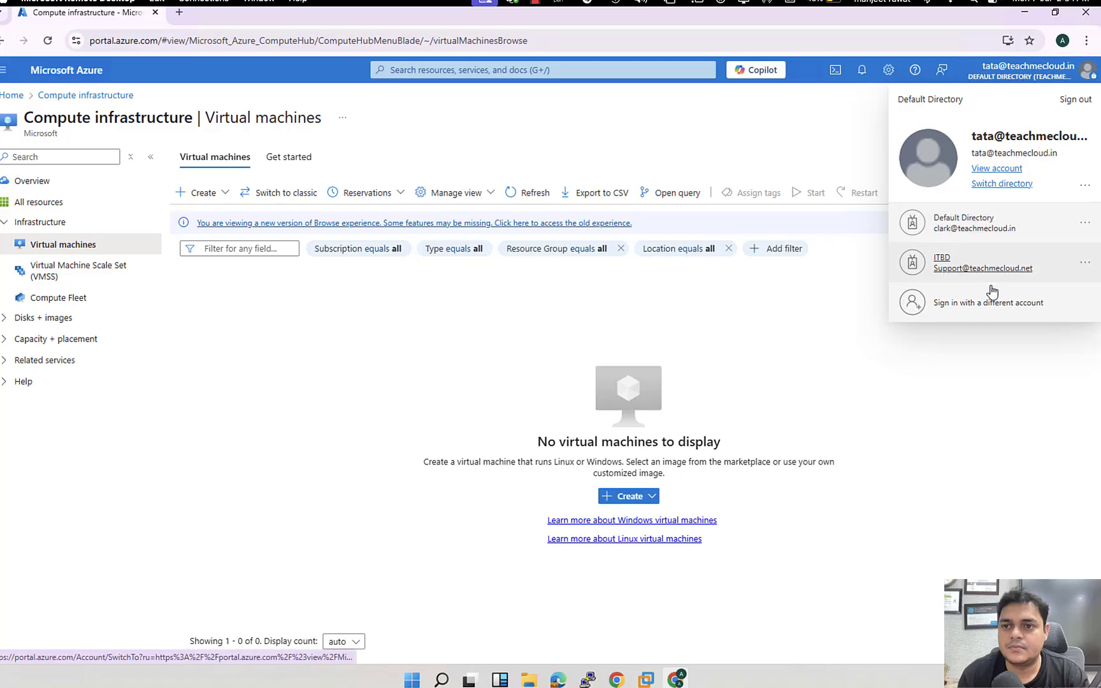
click(984, 304)
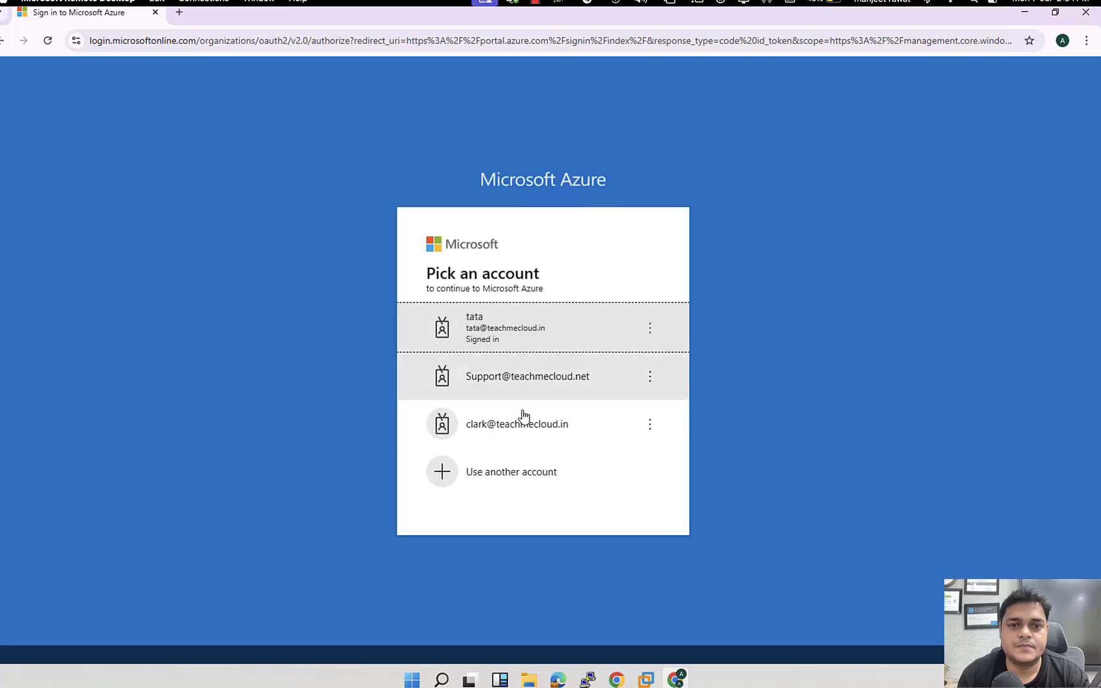
click(519, 476)
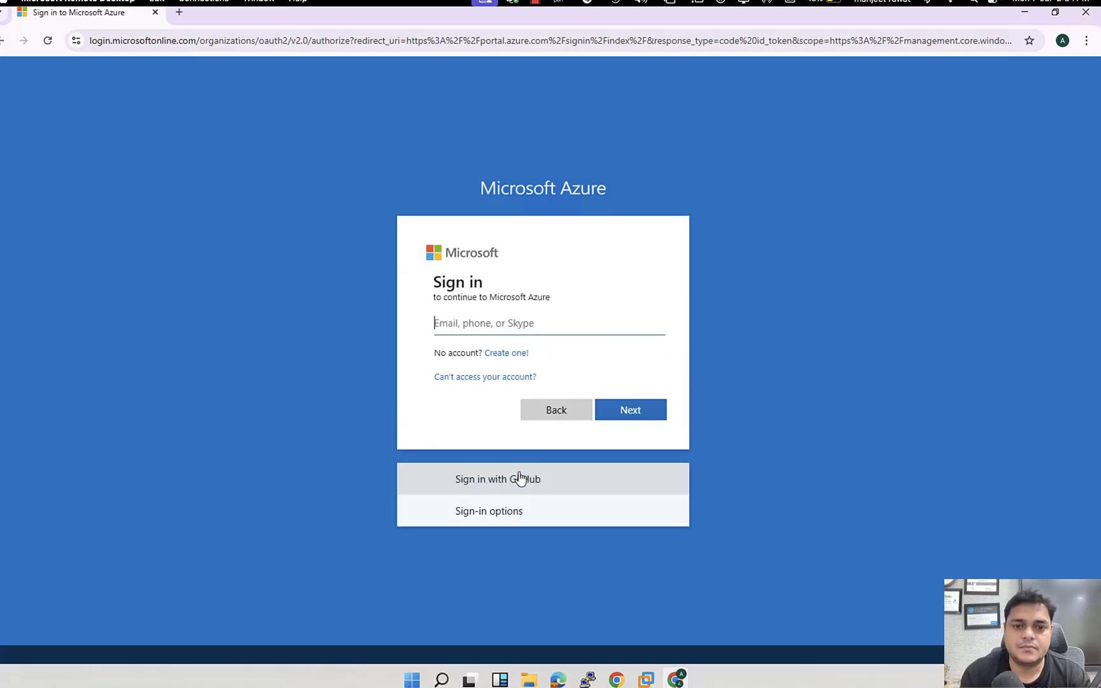
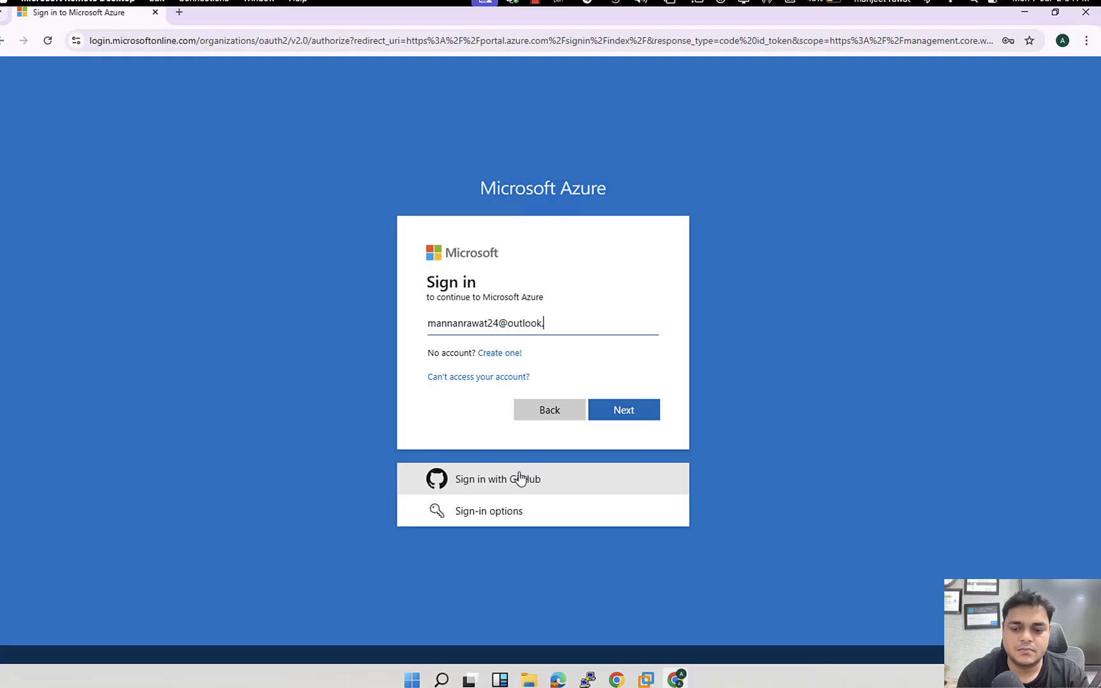
key(Return)
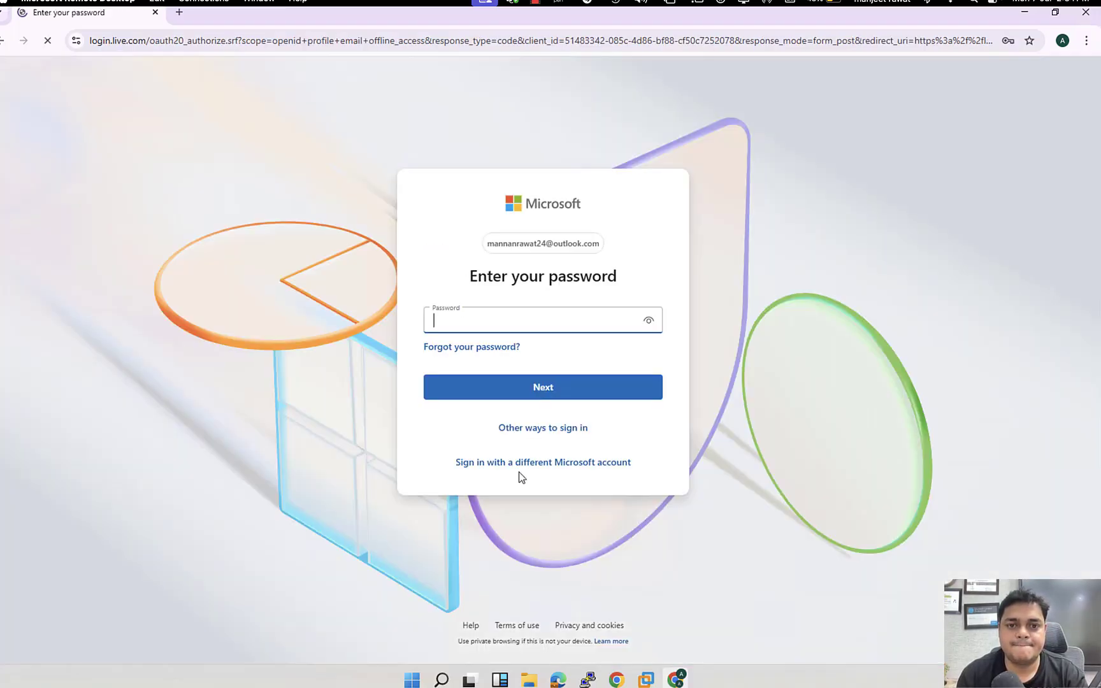
text(••••••)
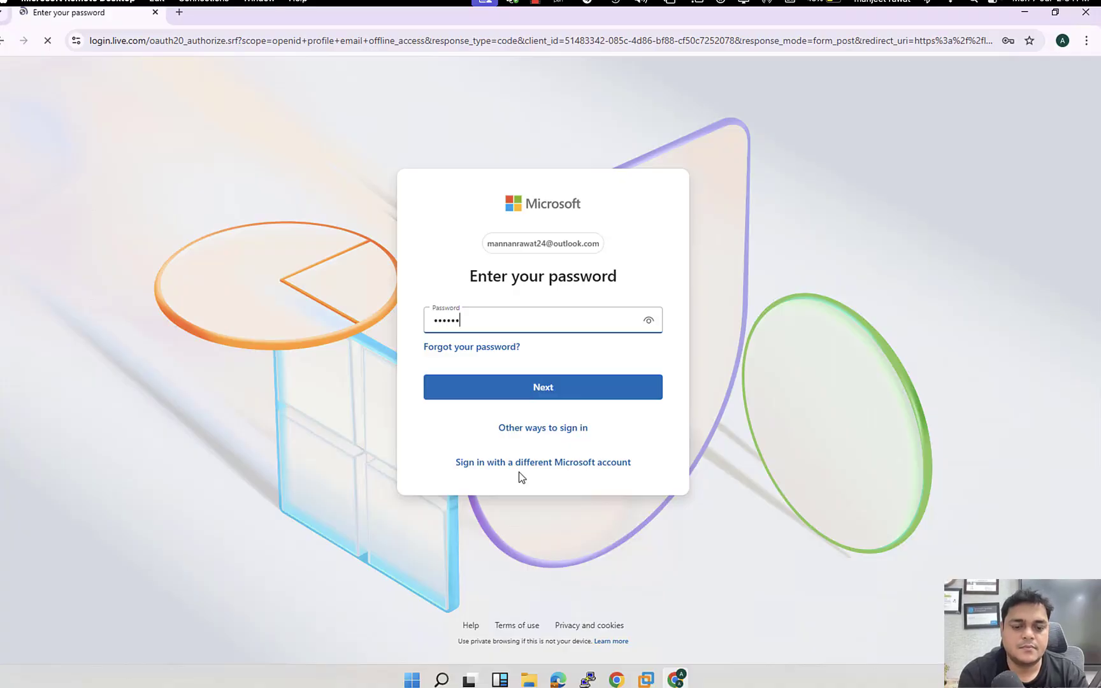
text(•••••••)
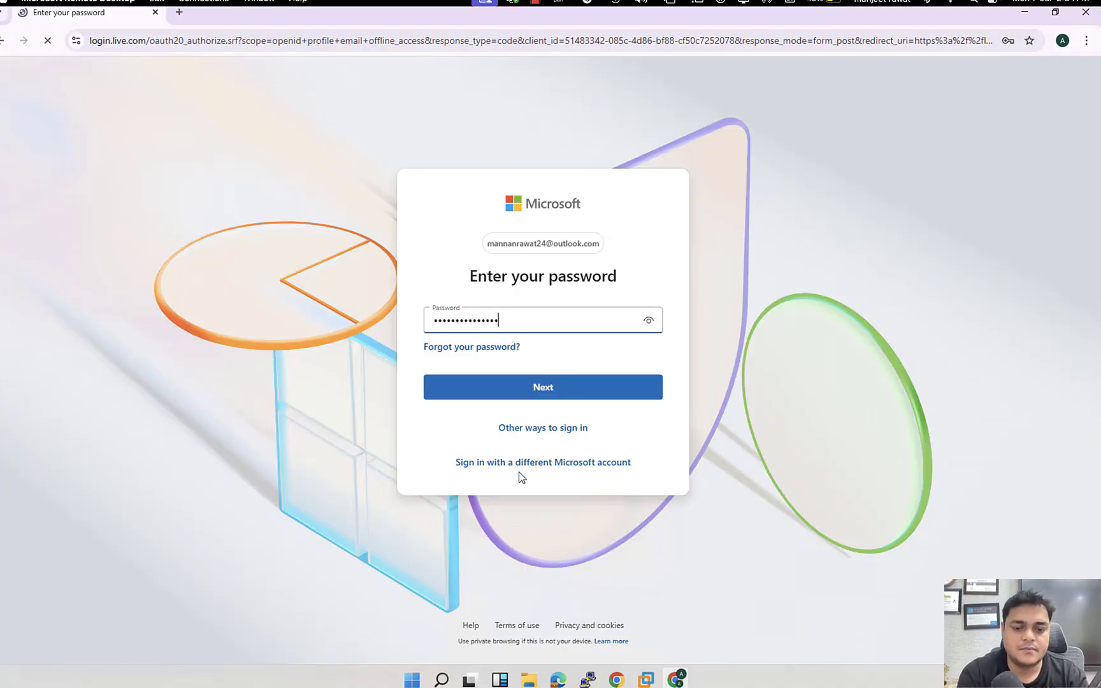
text(•)
key(Return)
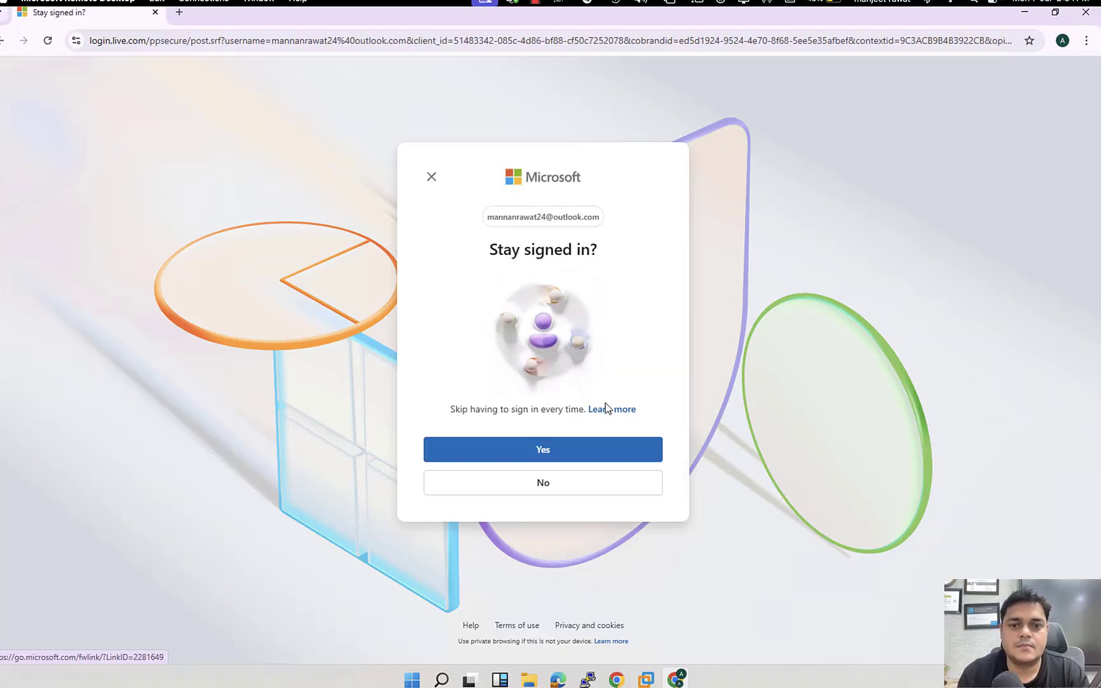
Stay signed in and verify identity with a text-message code.
click(579, 450)
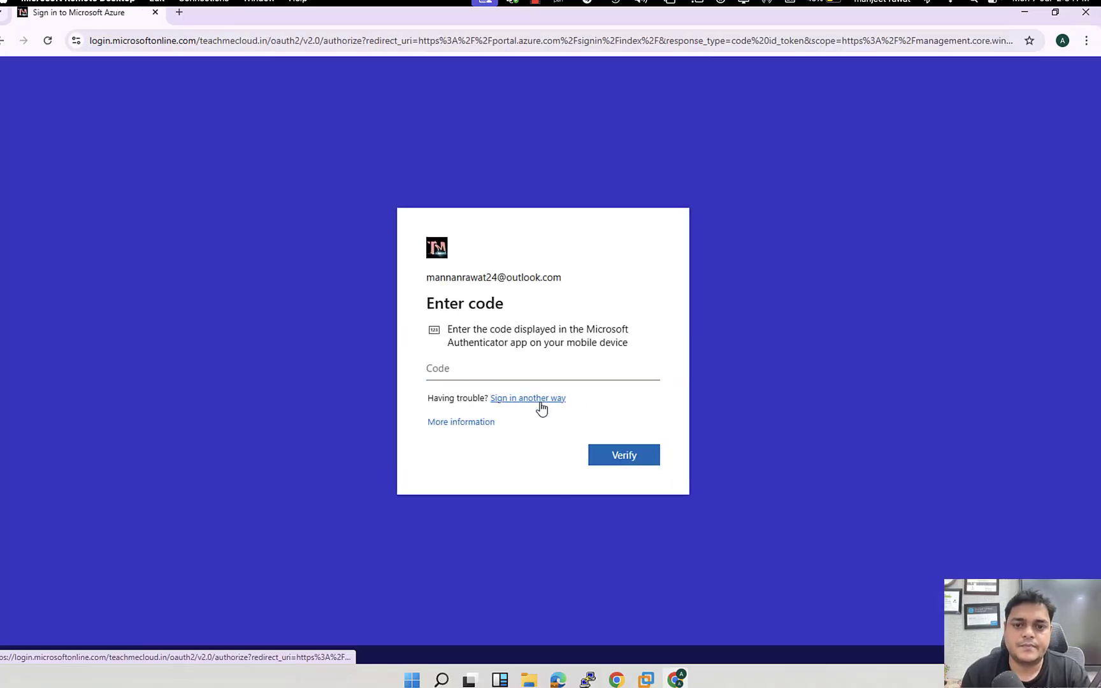
click(538, 399)
click(526, 374)
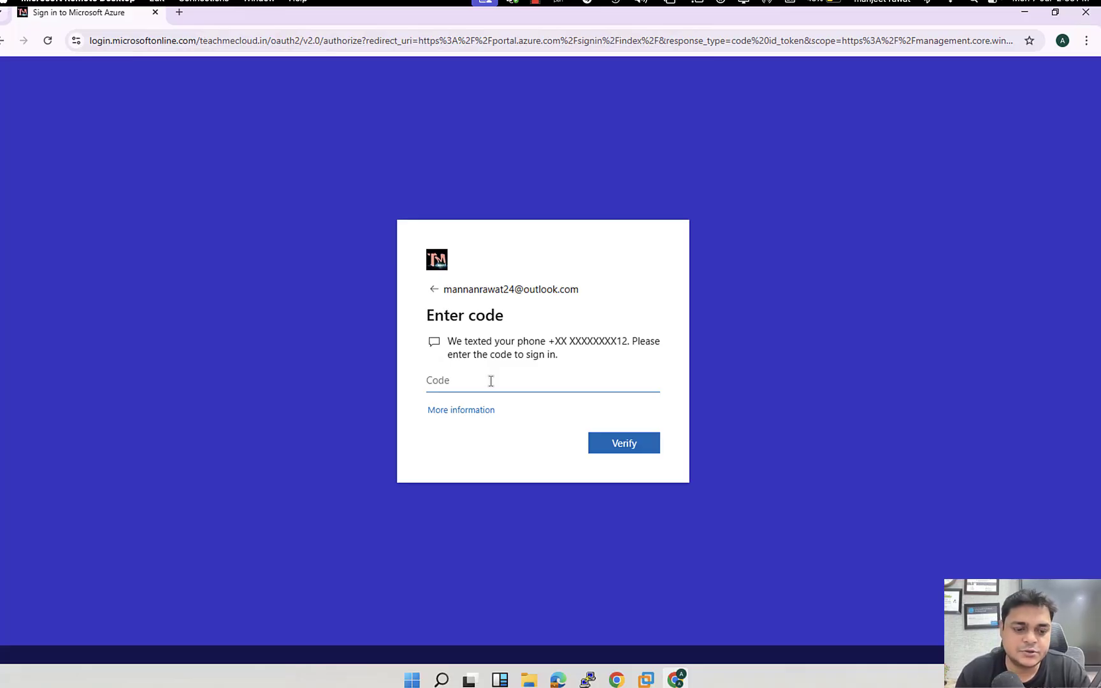
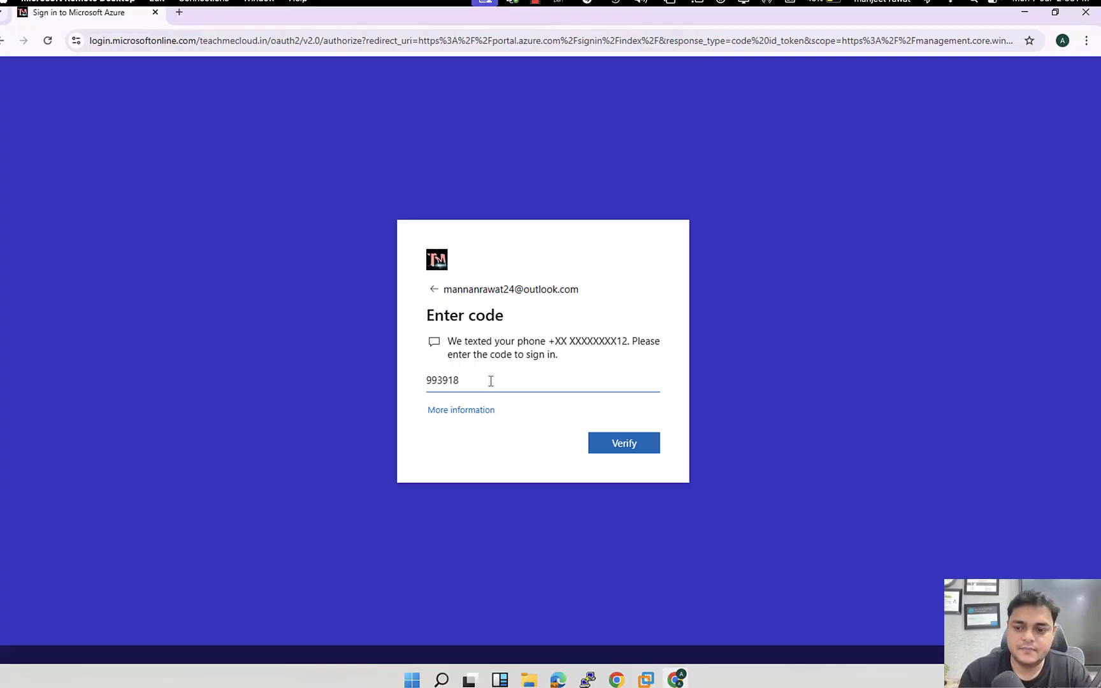
key(Return)
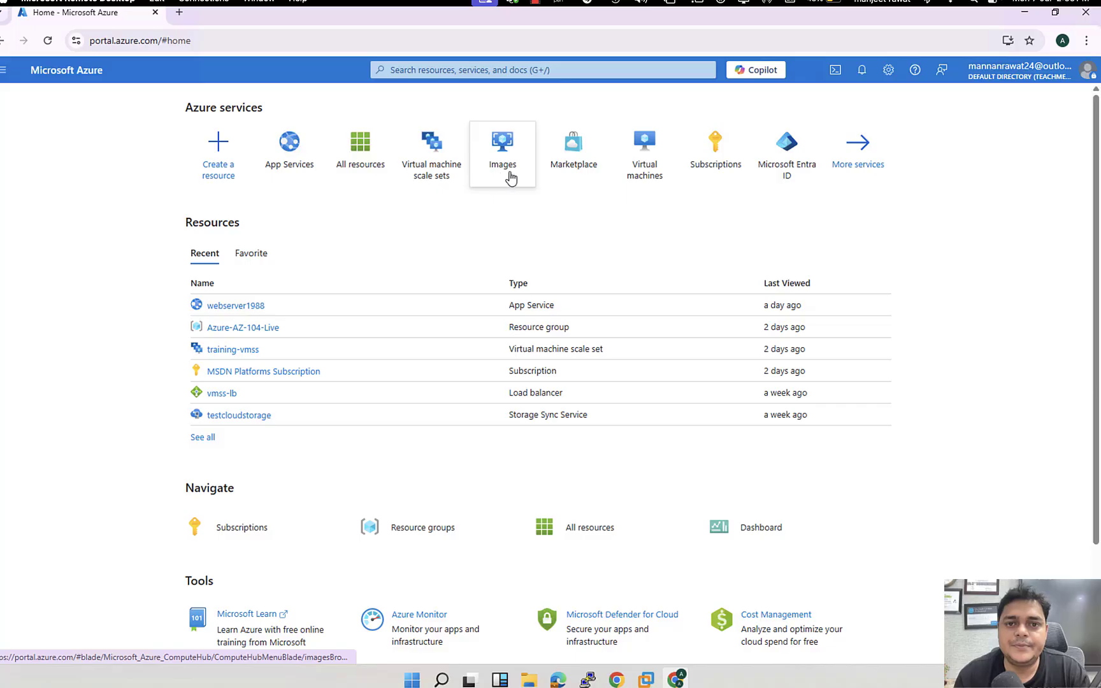
Start a new virtual machine named Web in Azure-AZ-104-Live with no infrastructure redundancy.
click(655, 170)
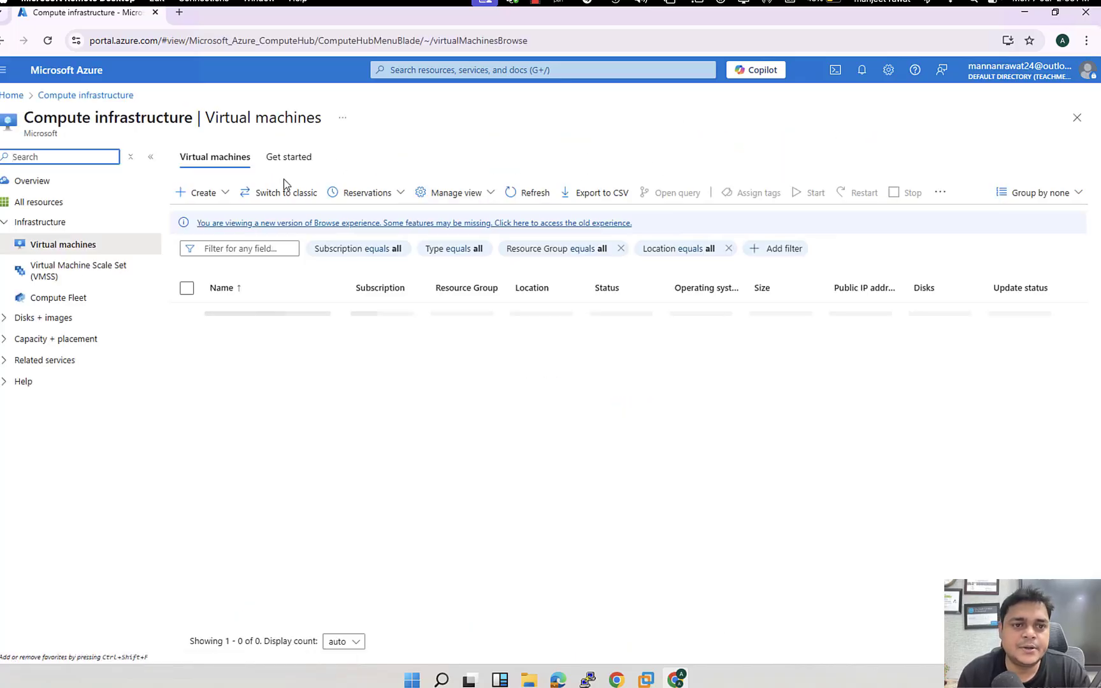
click(201, 191)
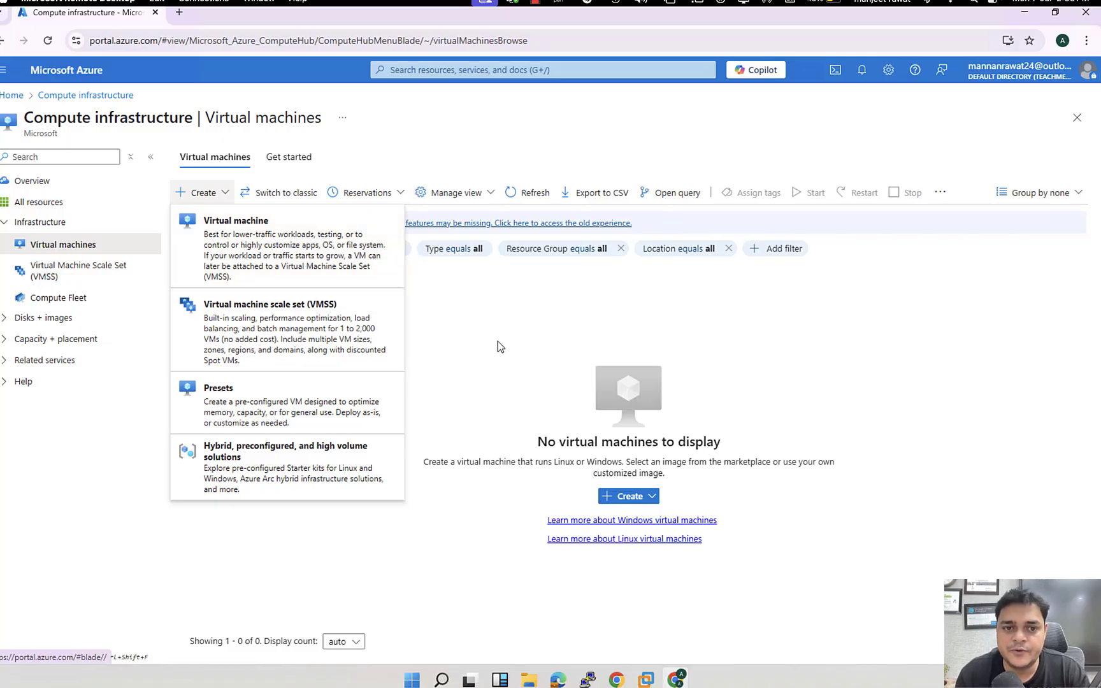
click(303, 247)
click(212, 344)
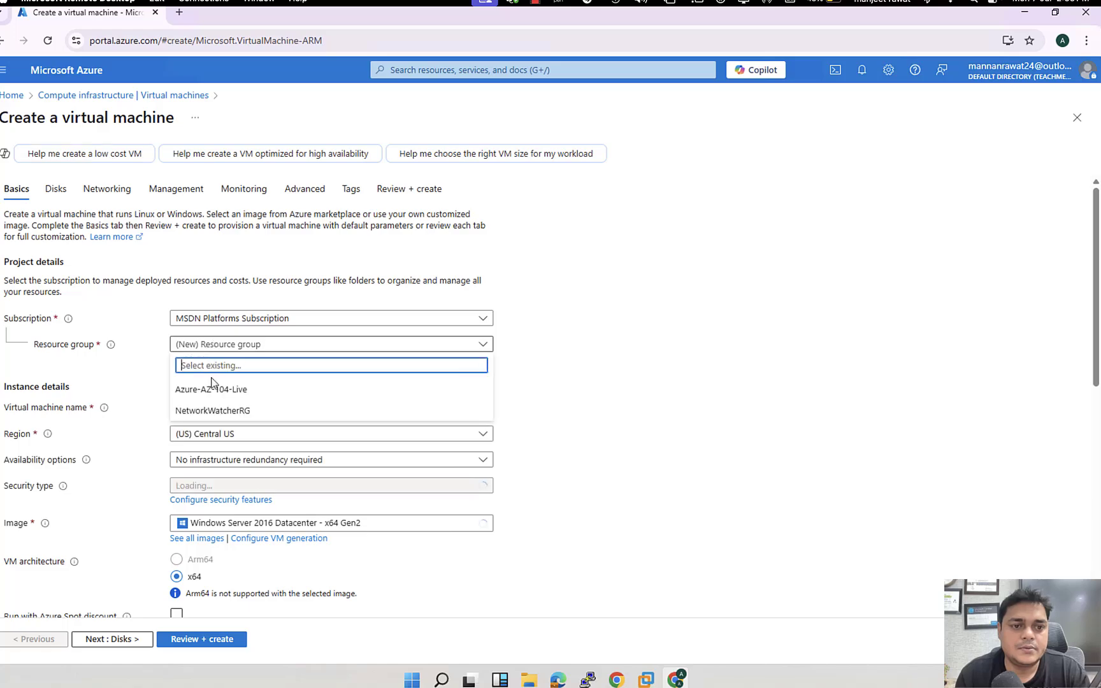
click(212, 389)
click(239, 408)
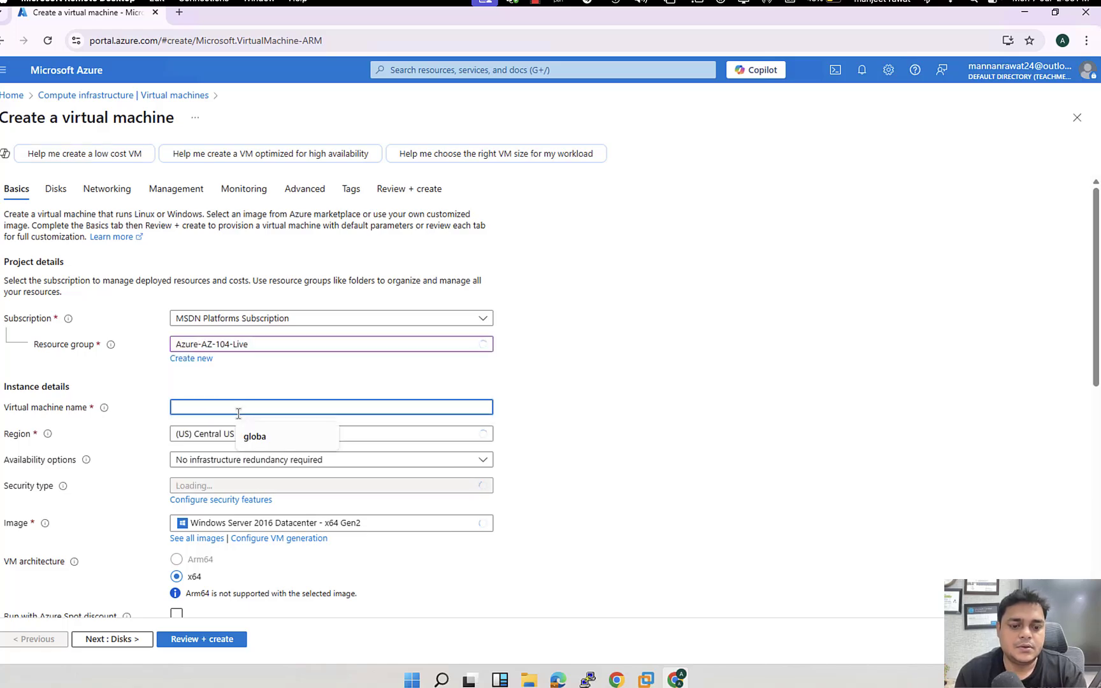
text(Web)
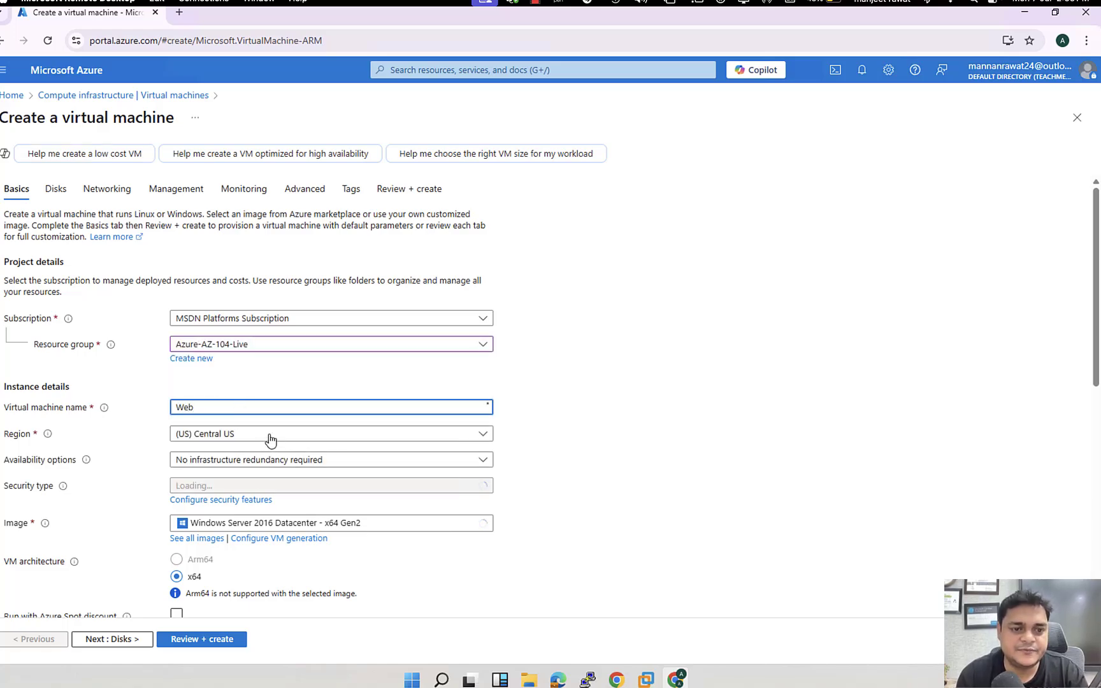
scroll(270, 439, down, 1)
click(249, 424)
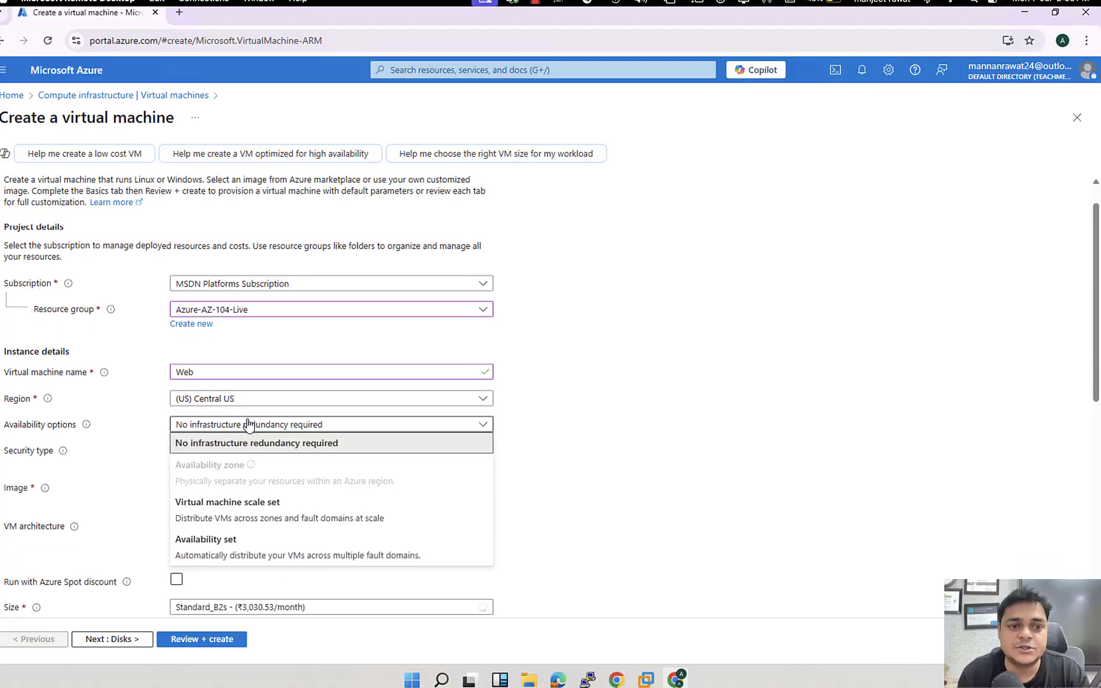
click(293, 443)
Set security type Standard, administrator username web with a confirmed password, then go to Disks.
scroll(293, 414, down, 2)
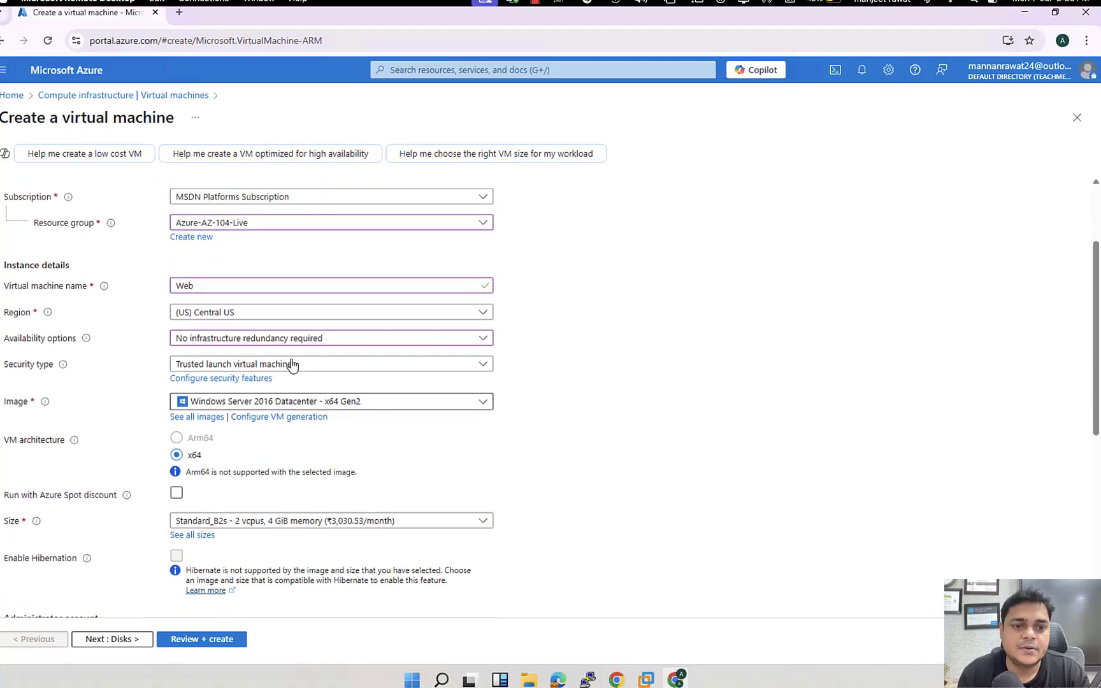
click(293, 364)
click(239, 394)
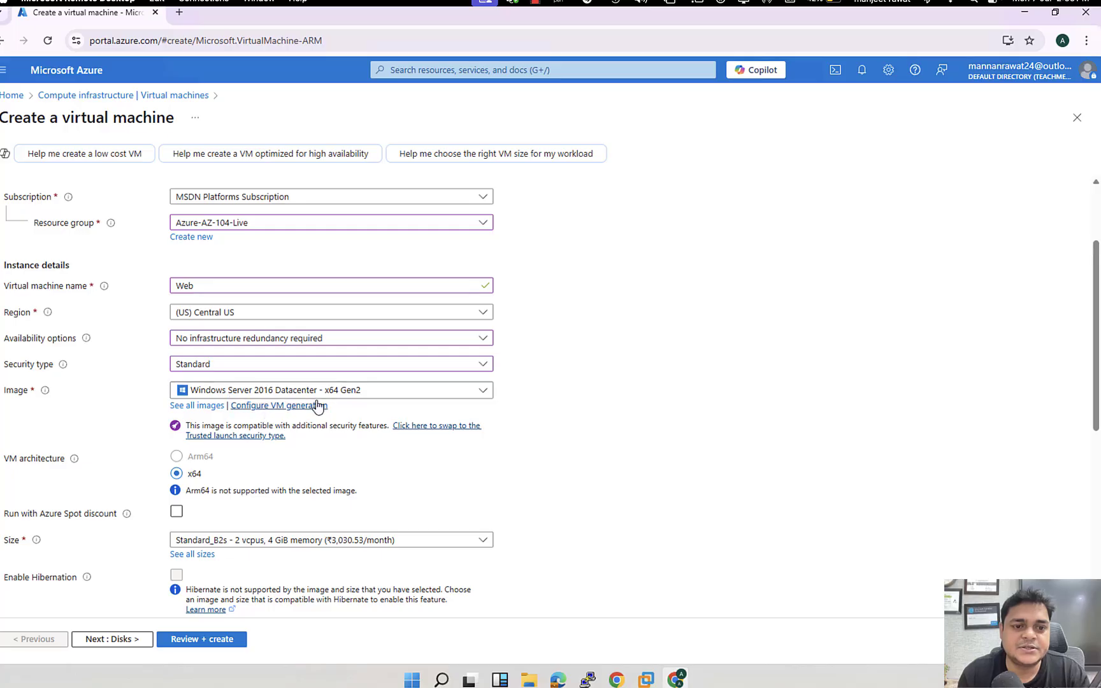
scroll(307, 438, down, 3)
click(237, 499)
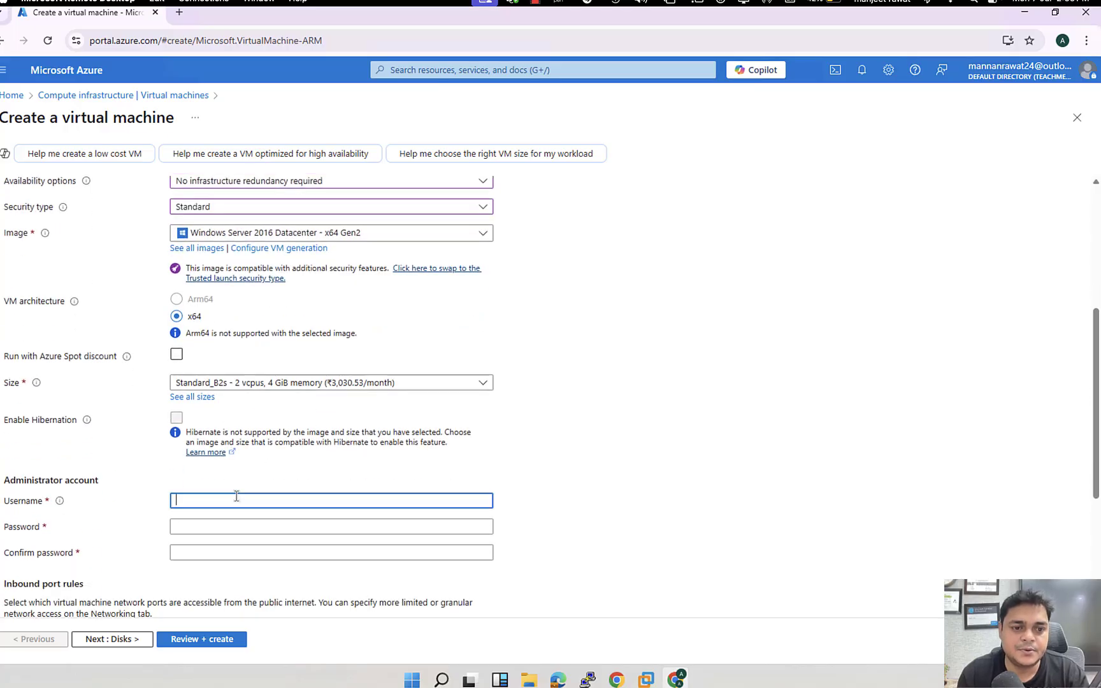
text(web)
key(Tab)
text(P)
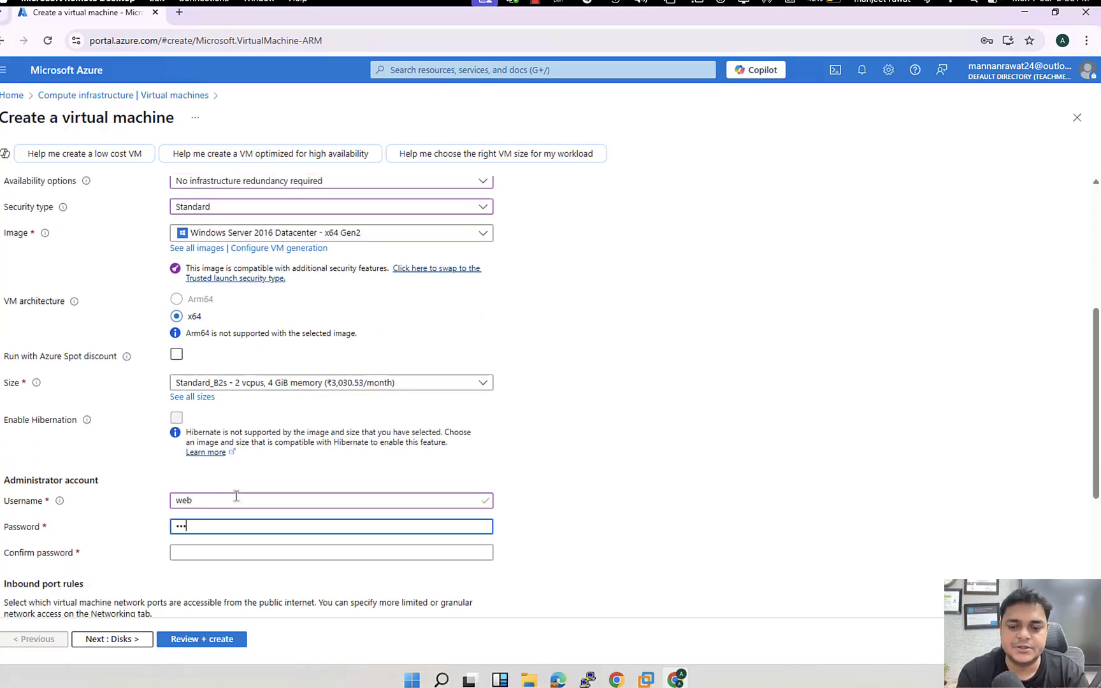
text(•••••••)
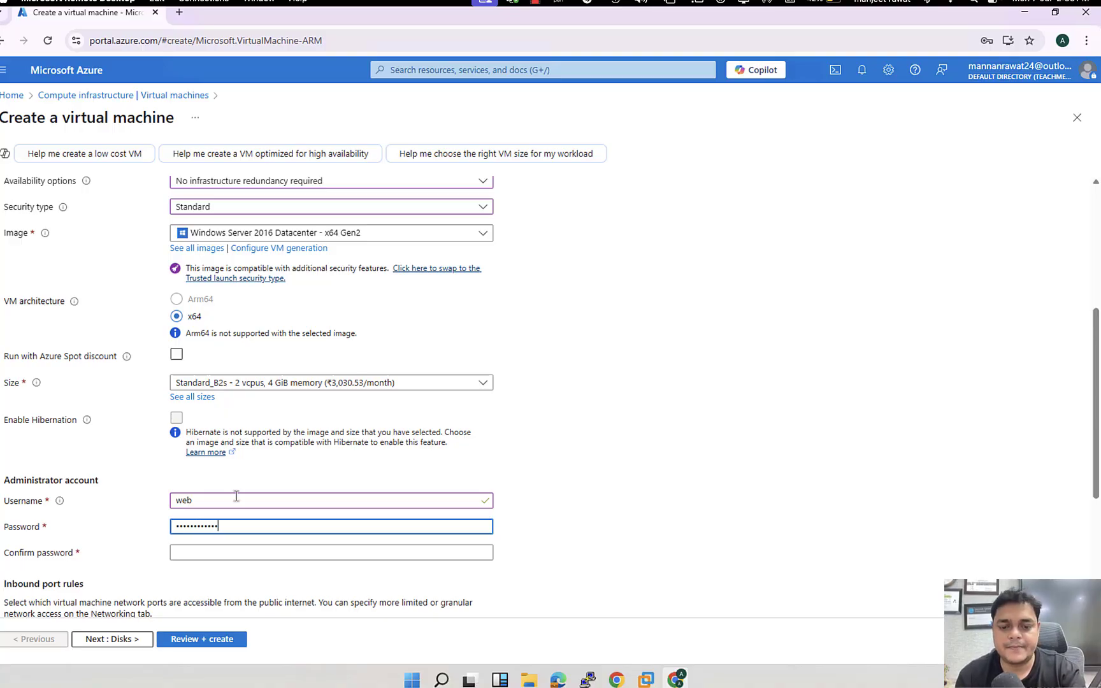
key(Tab)
text(•••••)
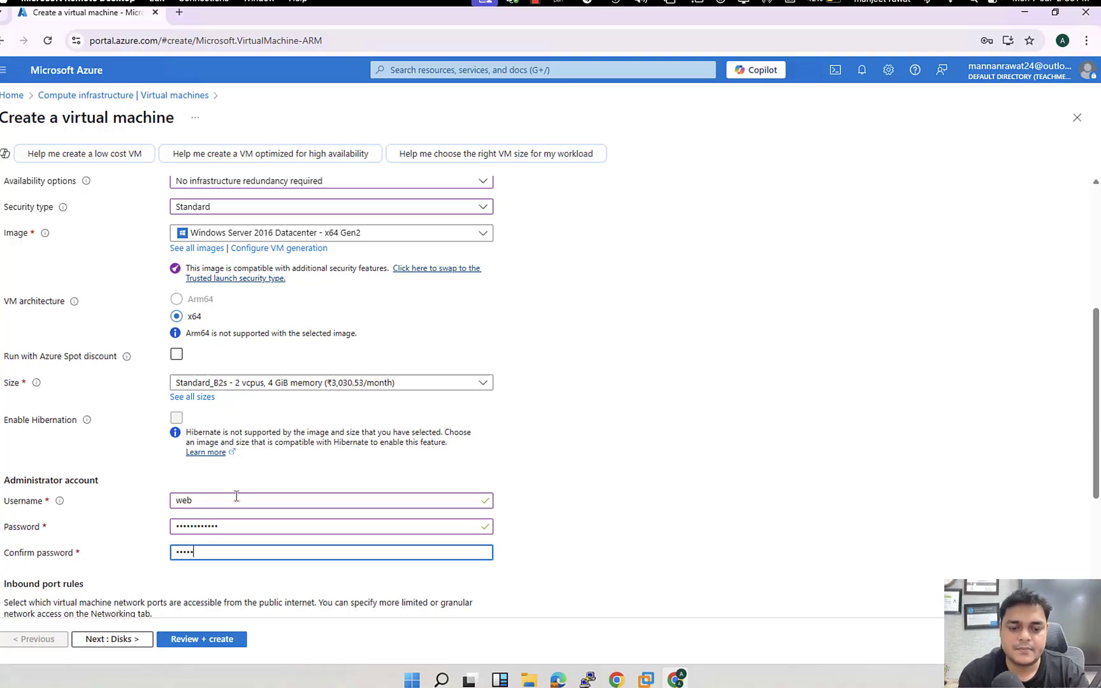
text(•••••••)
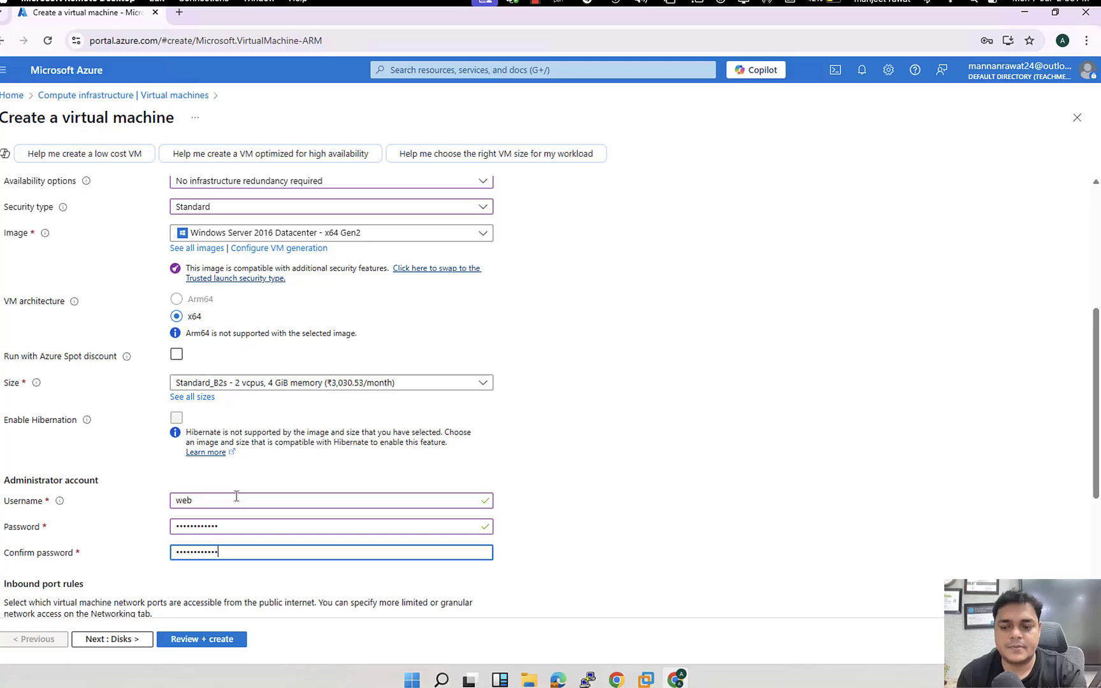
scroll(264, 471, down, 4)
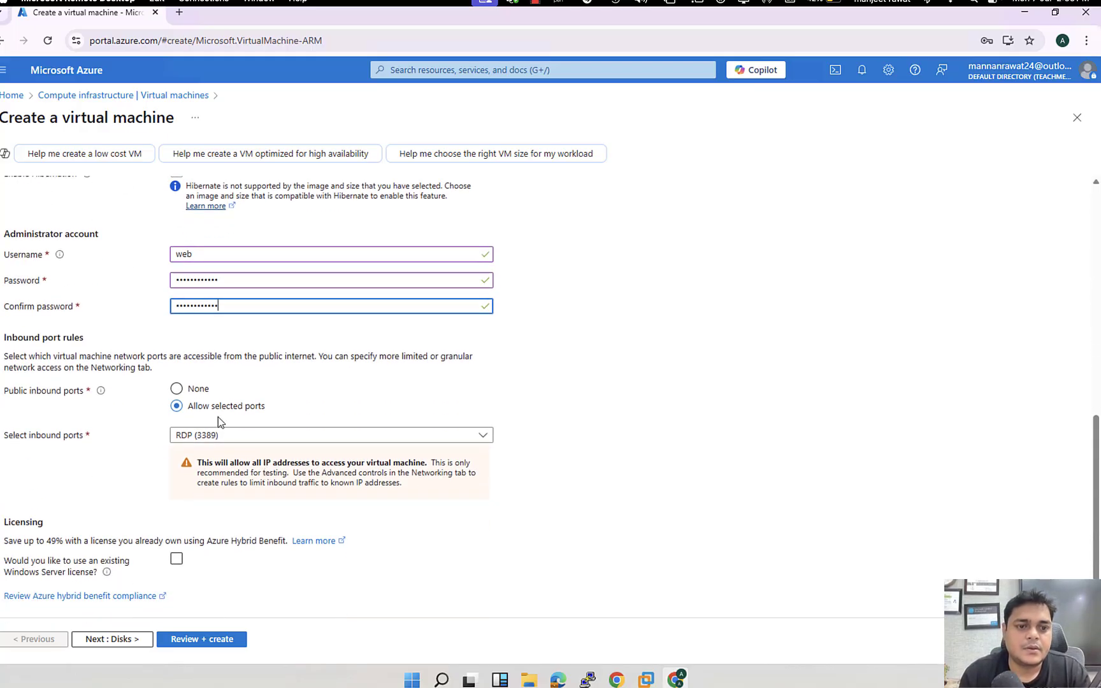
click(134, 643)
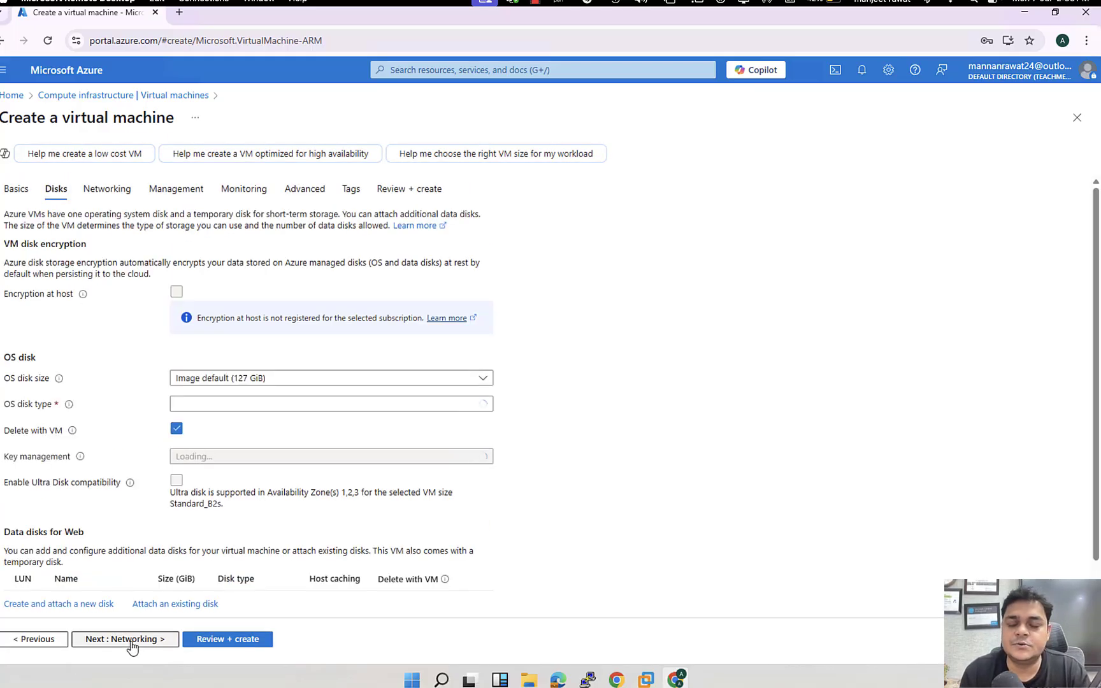
Review the Web VM (Standard B2s, 4.1514 INR/hr) and create it once validation passes.
click(224, 640)
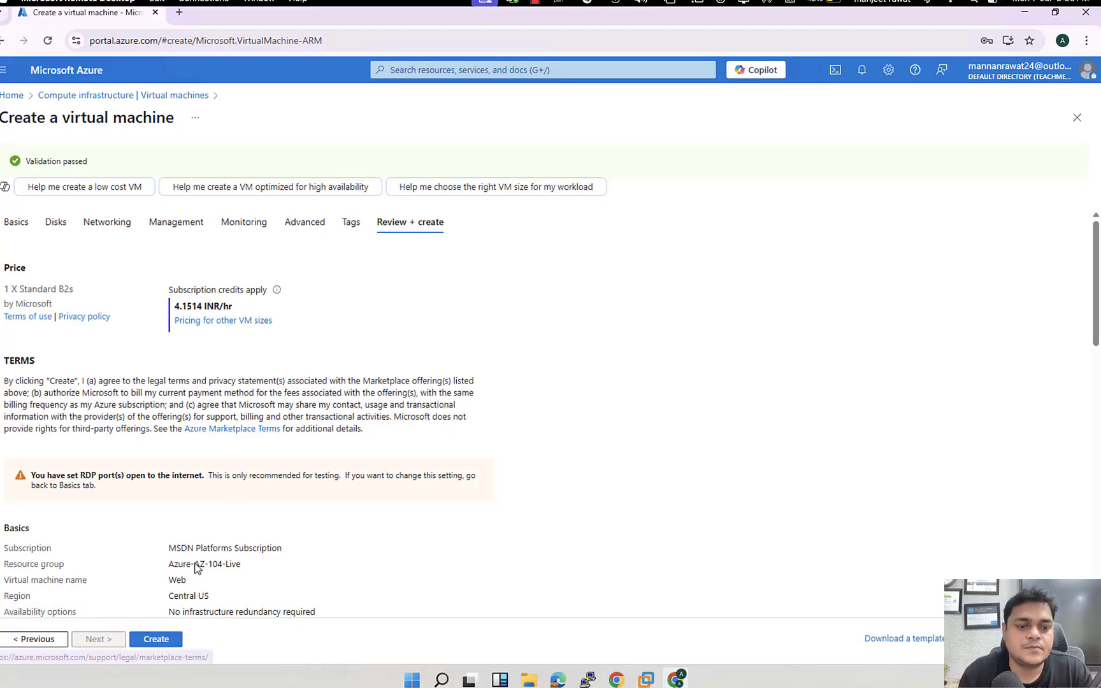
click(160, 638)
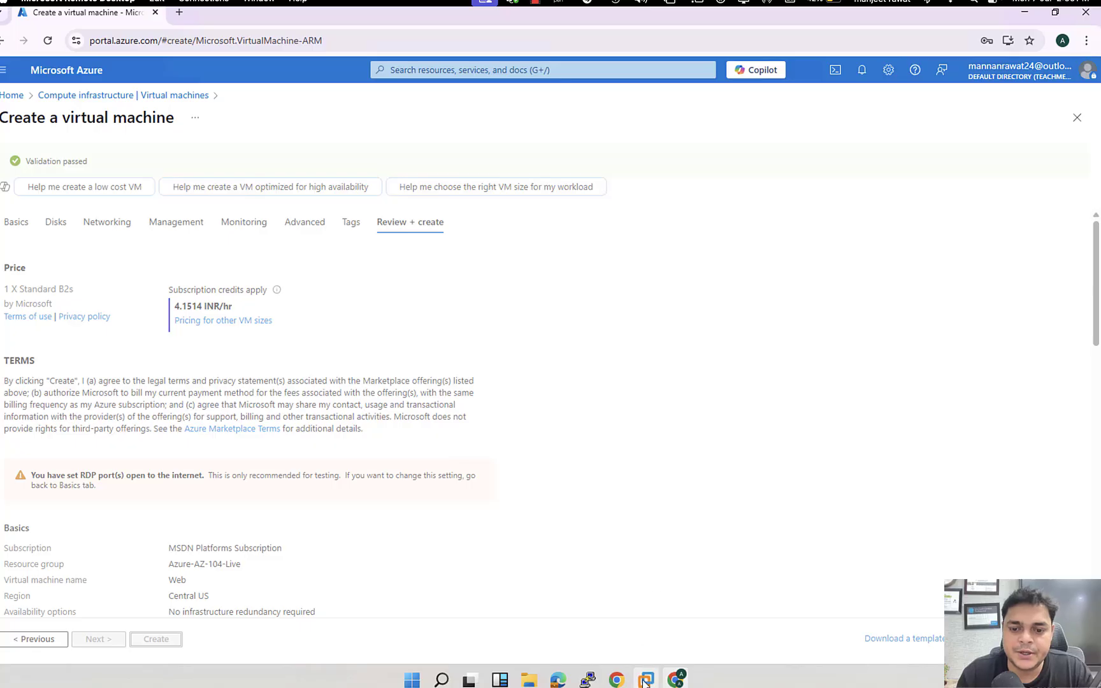
In the Windows 10 remote session, dismiss the OneDrive backup notification and close the Outlook browser.
mouse_move(646, 680)
click(699, 576)
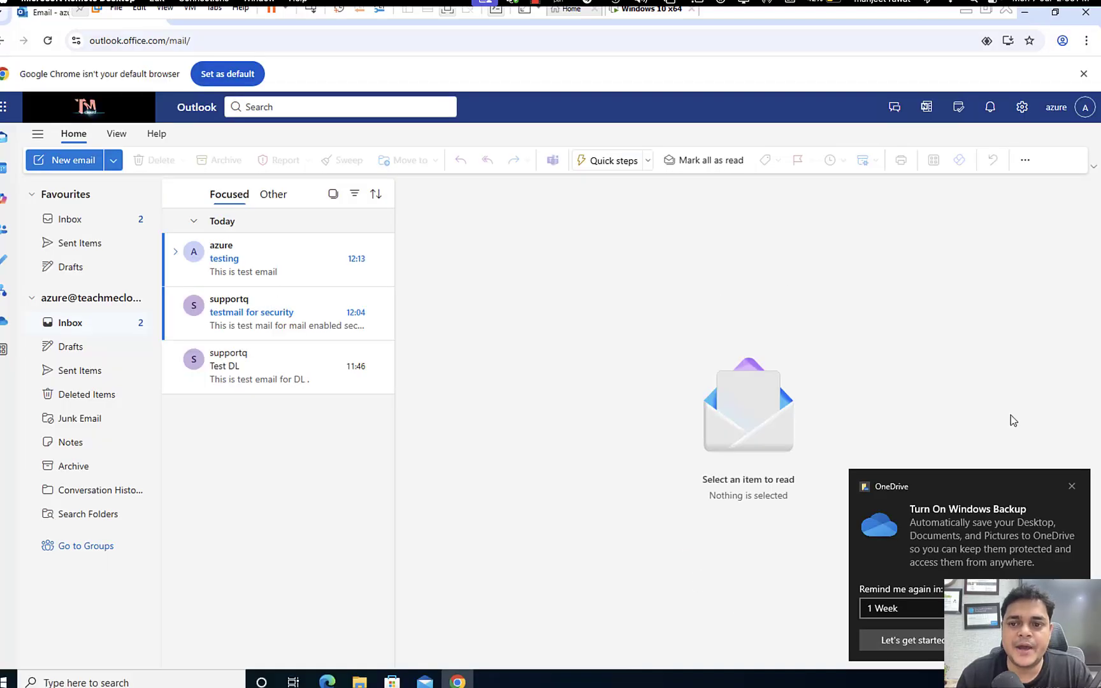
click(1072, 487)
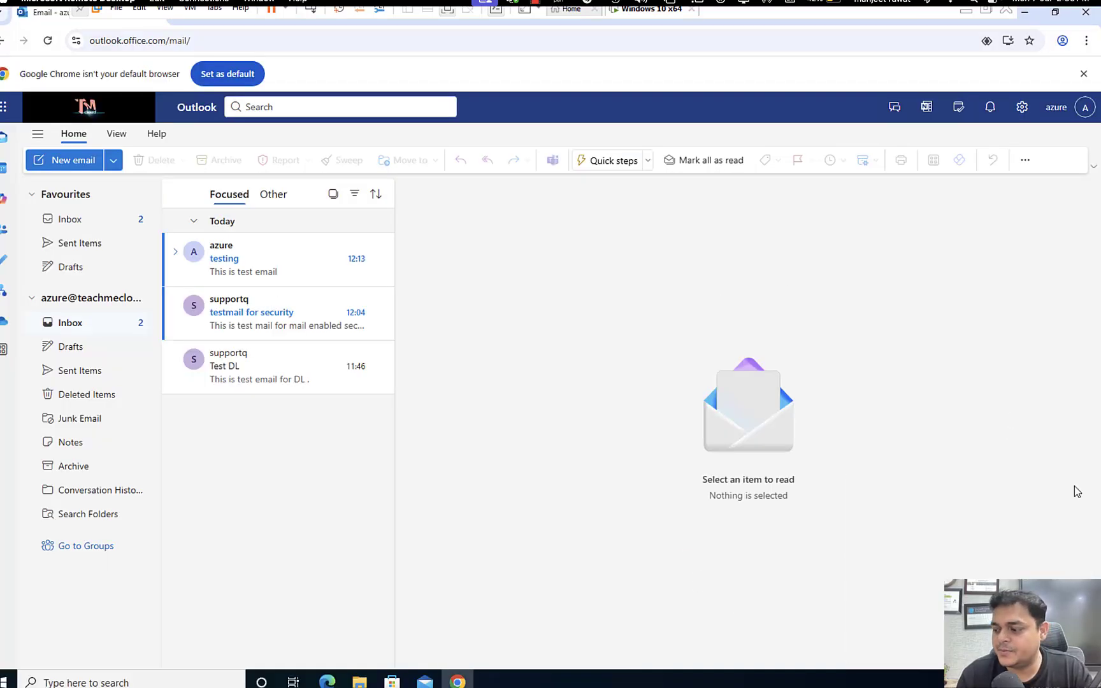
click(1086, 14)
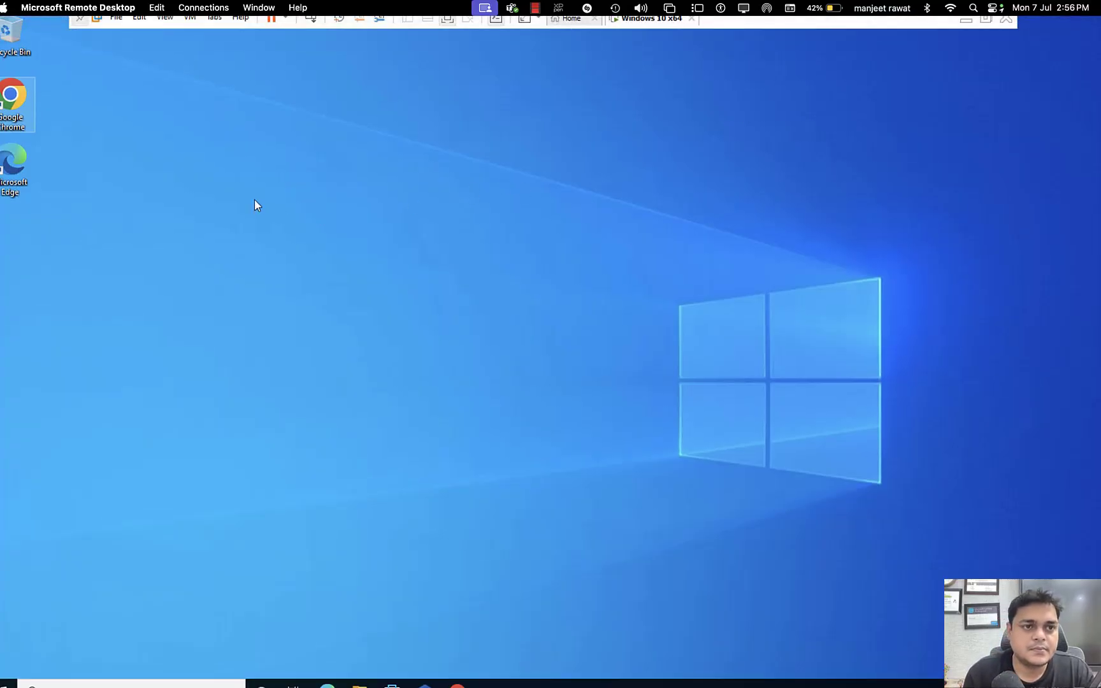
Open outlook.com in Chrome, sign in with the azure account, and show the Microsoft 365 app list.
double_click(12, 109)
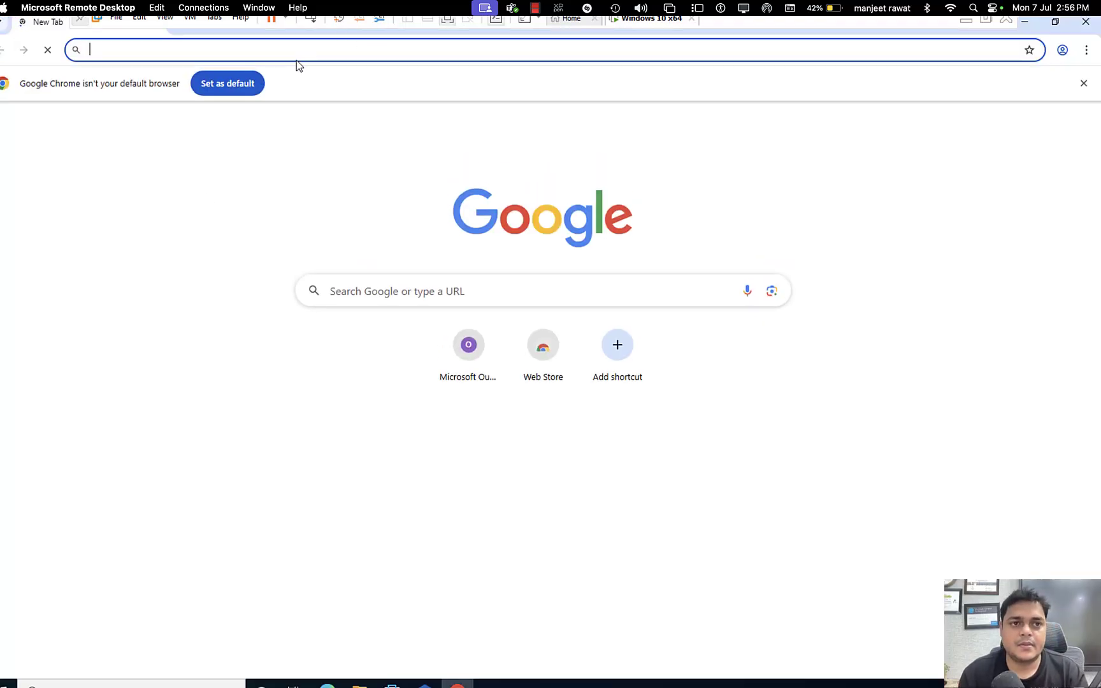
text(outlook.com)
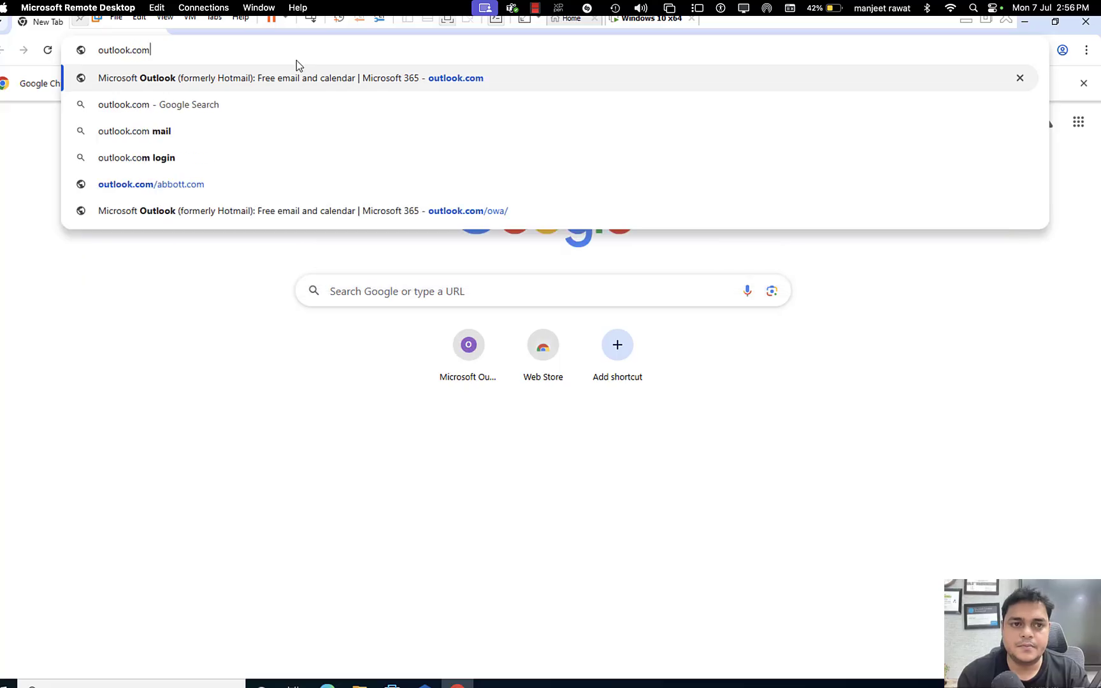
key(Return)
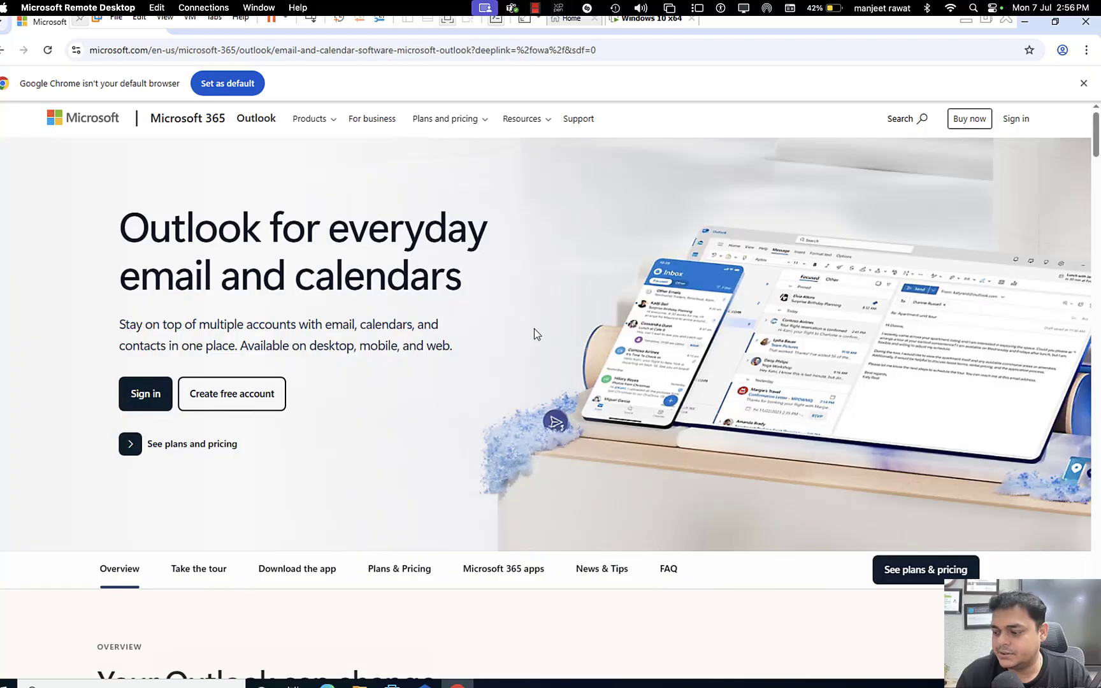
click(146, 395)
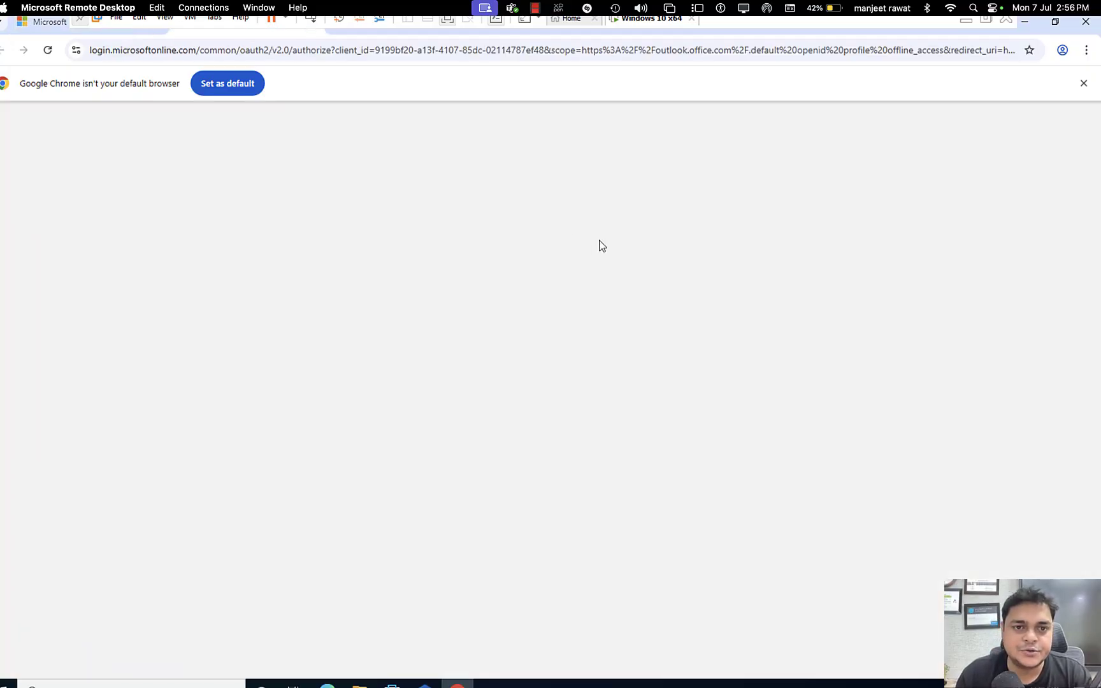
click(535, 364)
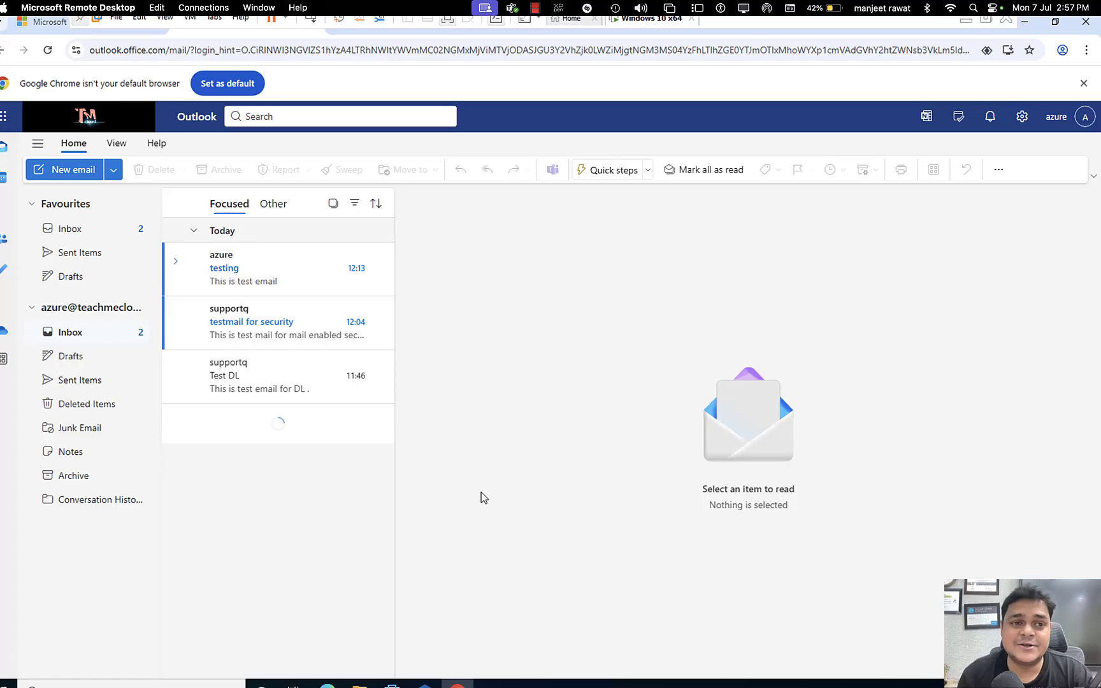
click(15, 116)
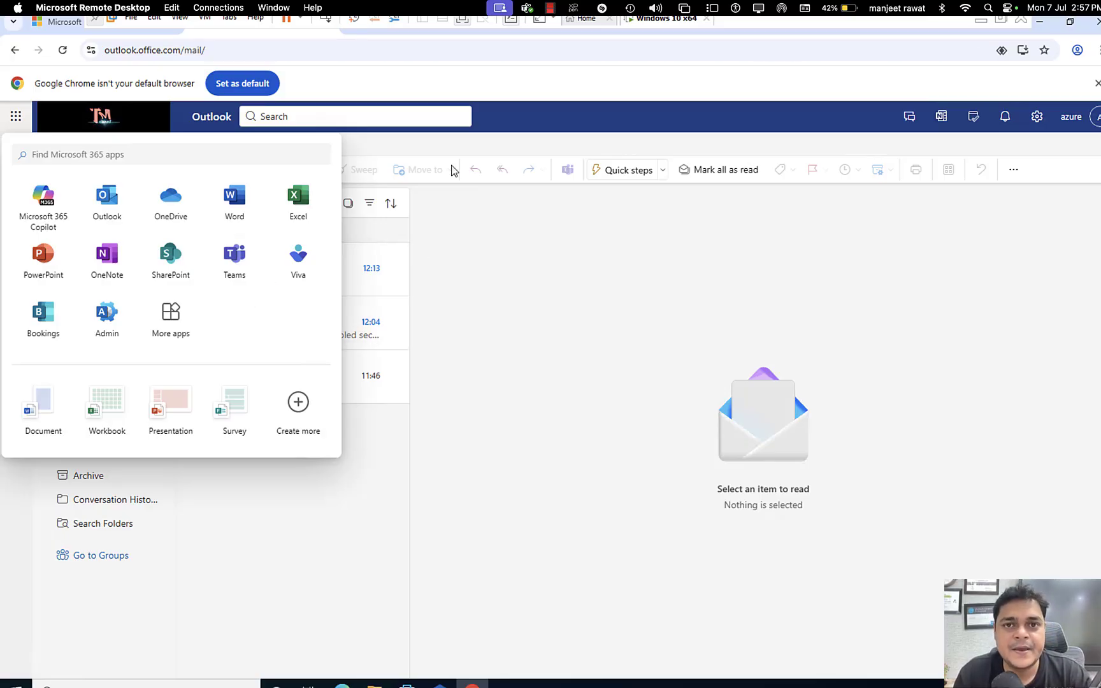
key(ctrl+Left)
key(ctrl+Left)
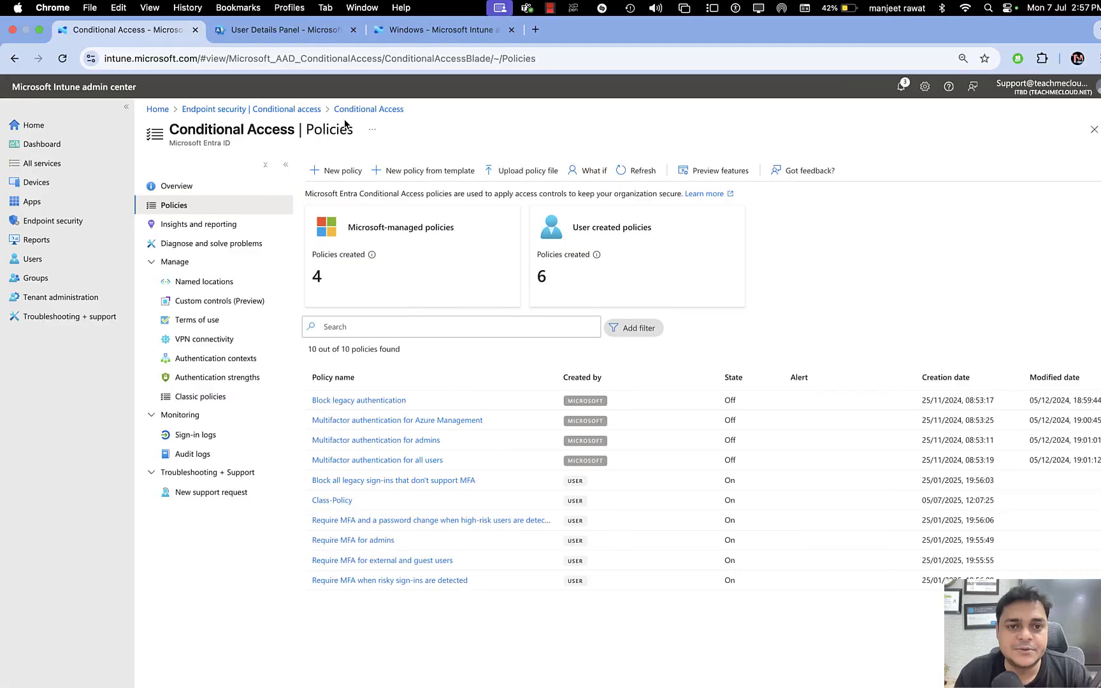
Refresh the Conditional Access policy list, then minimize the VM to reveal the Azure deployment page.
click(629, 171)
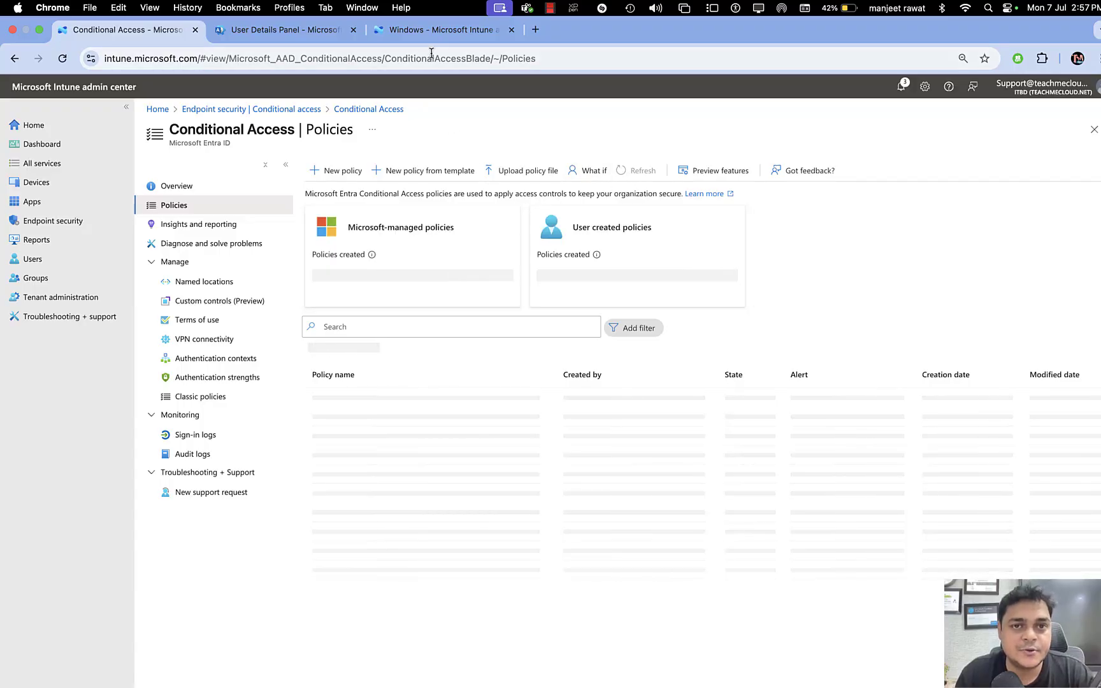
key(ctrl+Right)
key(ctrl+Right)
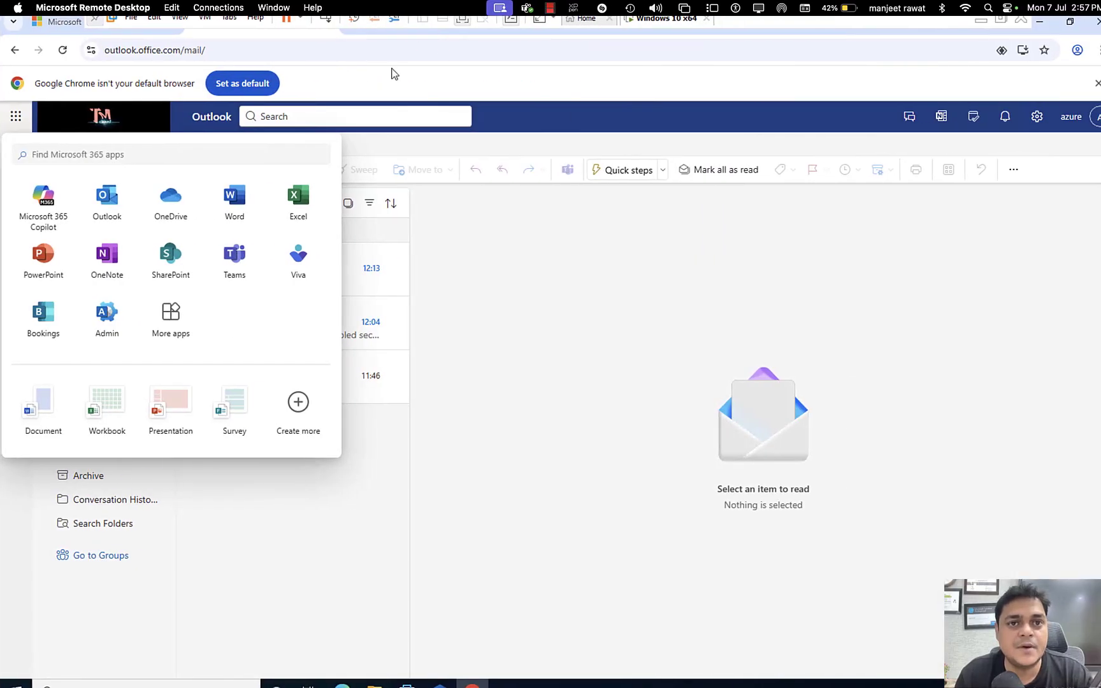
click(982, 22)
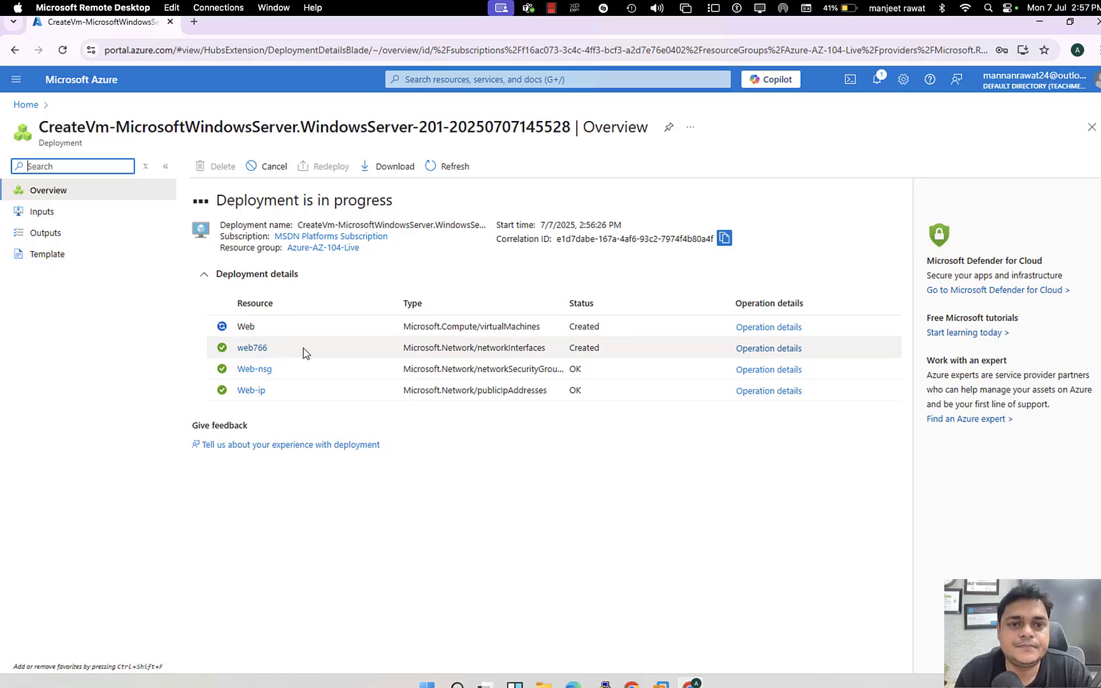
Refresh until the Web VM deployment succeeds, then go to the new VM's overview.
click(457, 169)
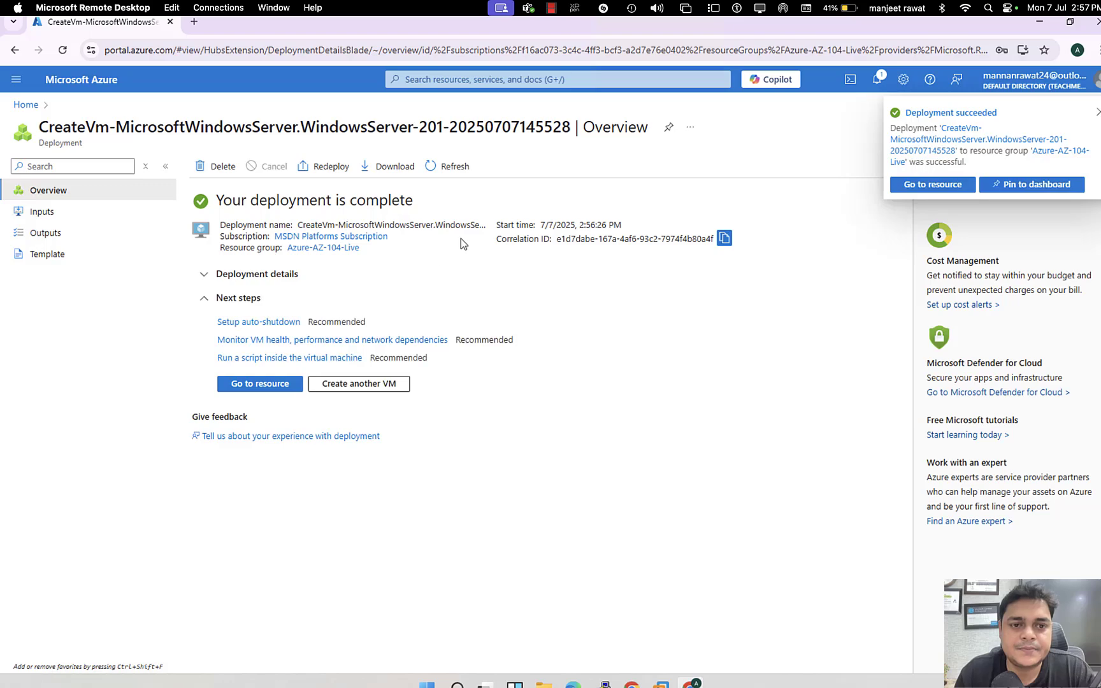
click(268, 384)
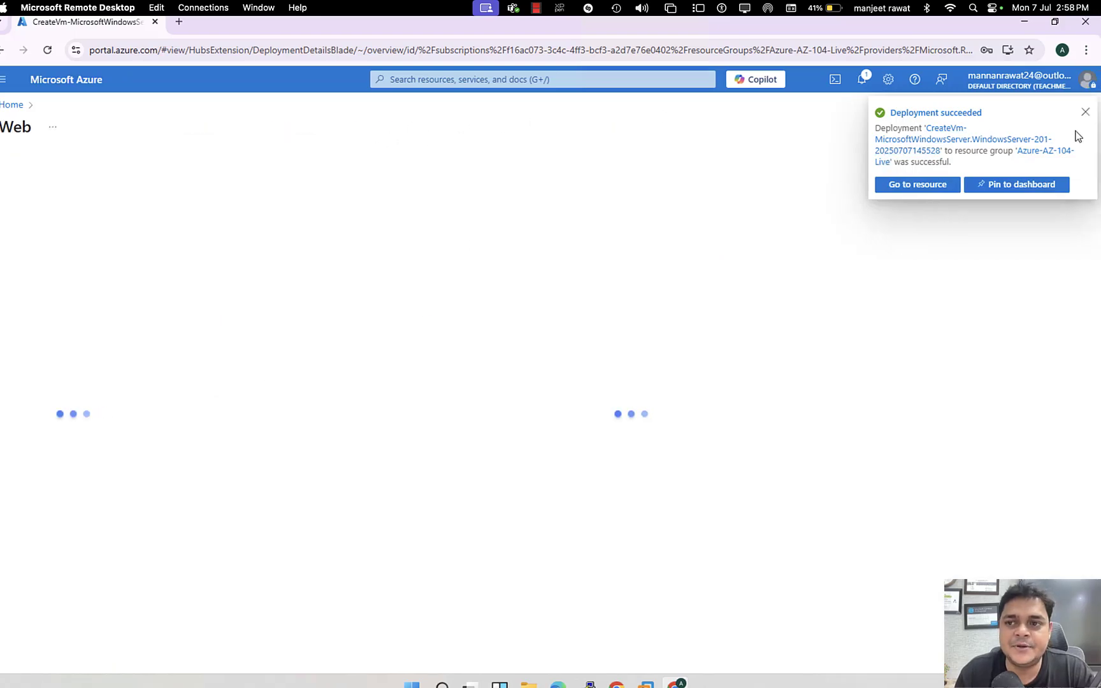
click(1085, 112)
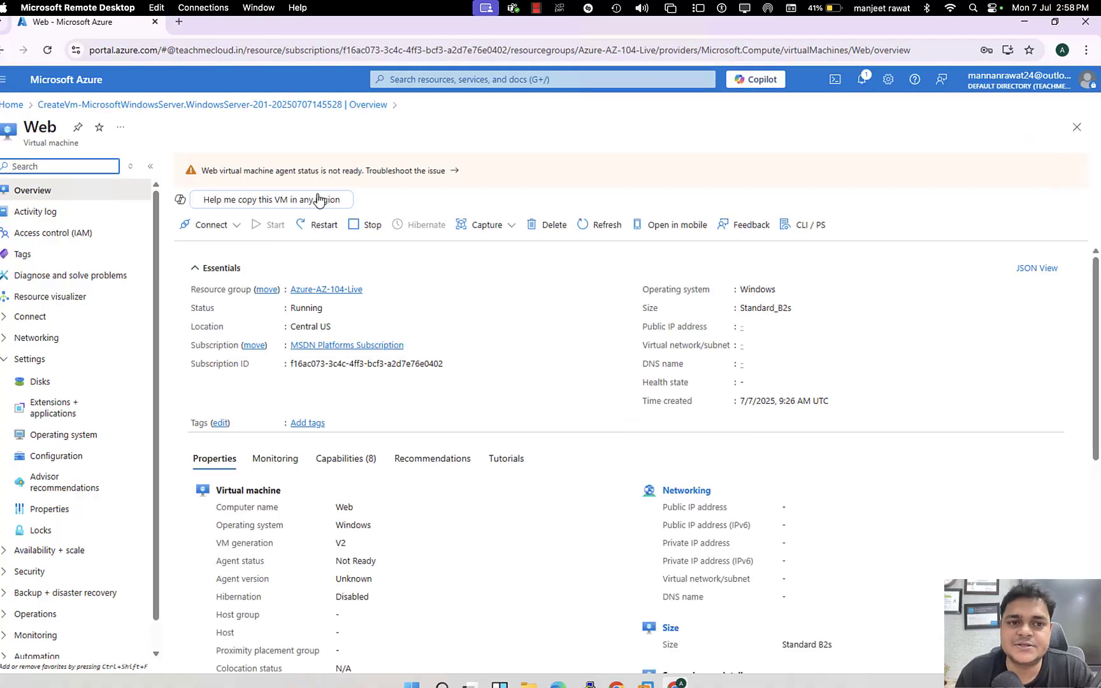
Download the Web VM's RDP file and connect with the admin password, accepting the certificate warning.
click(216, 224)
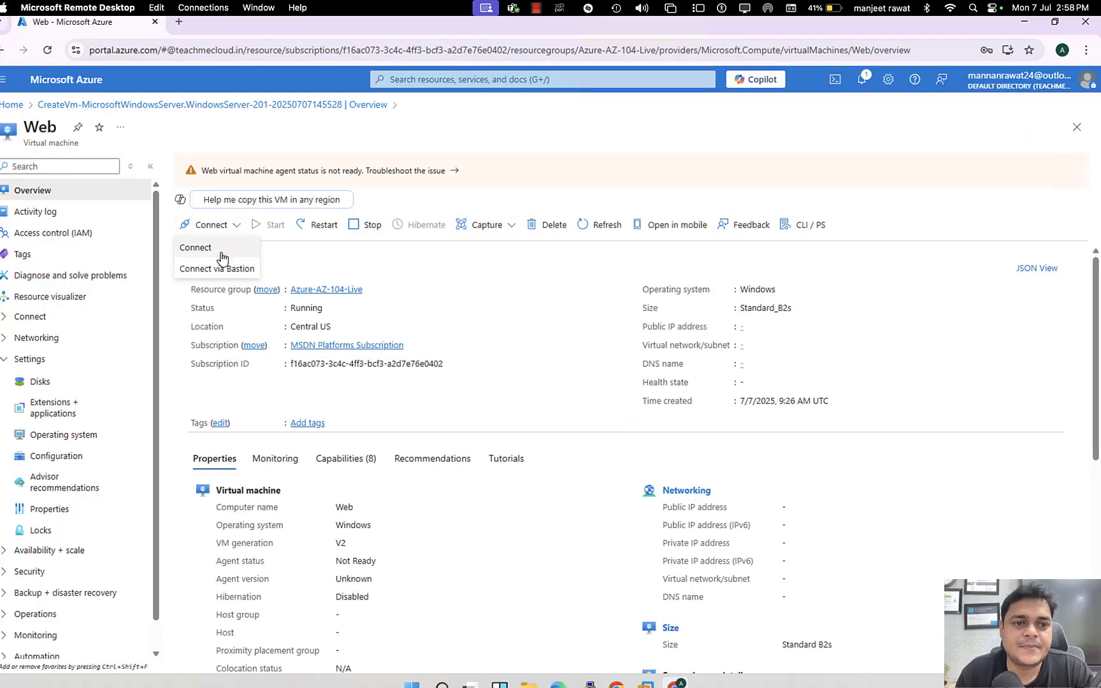
click(221, 252)
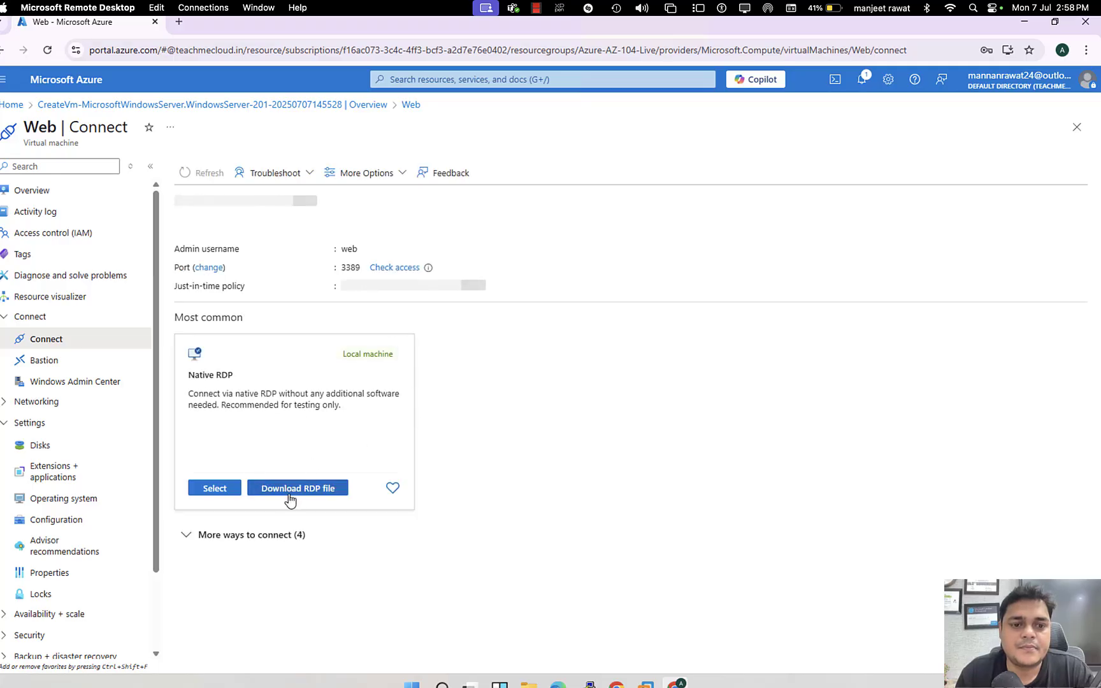
click(290, 492)
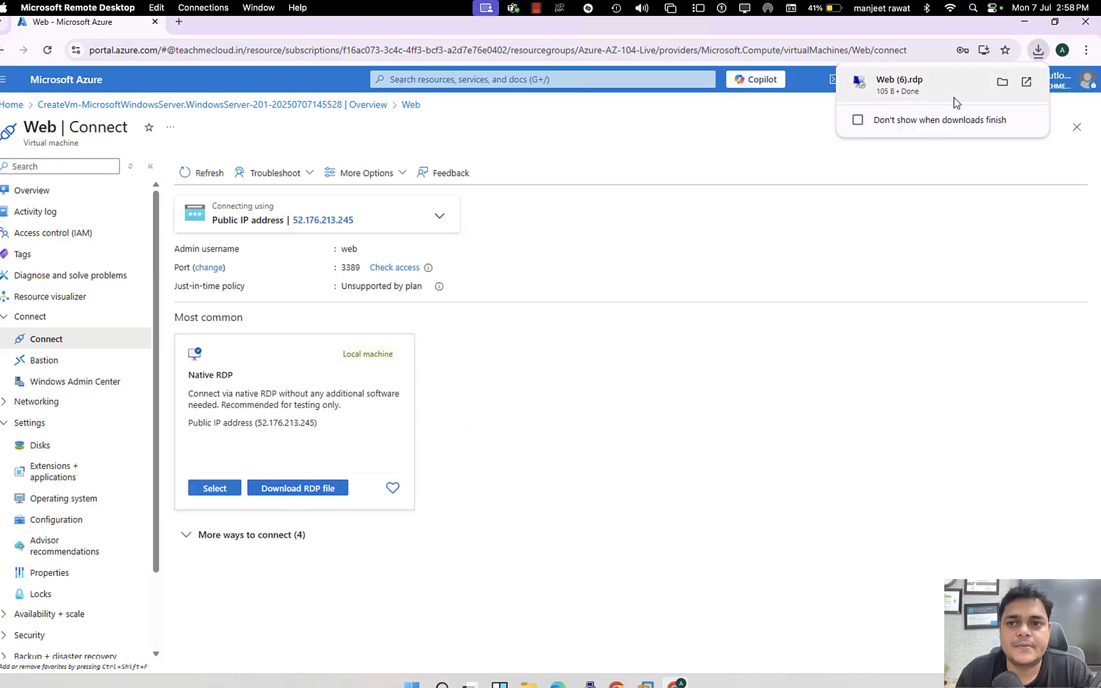
click(909, 91)
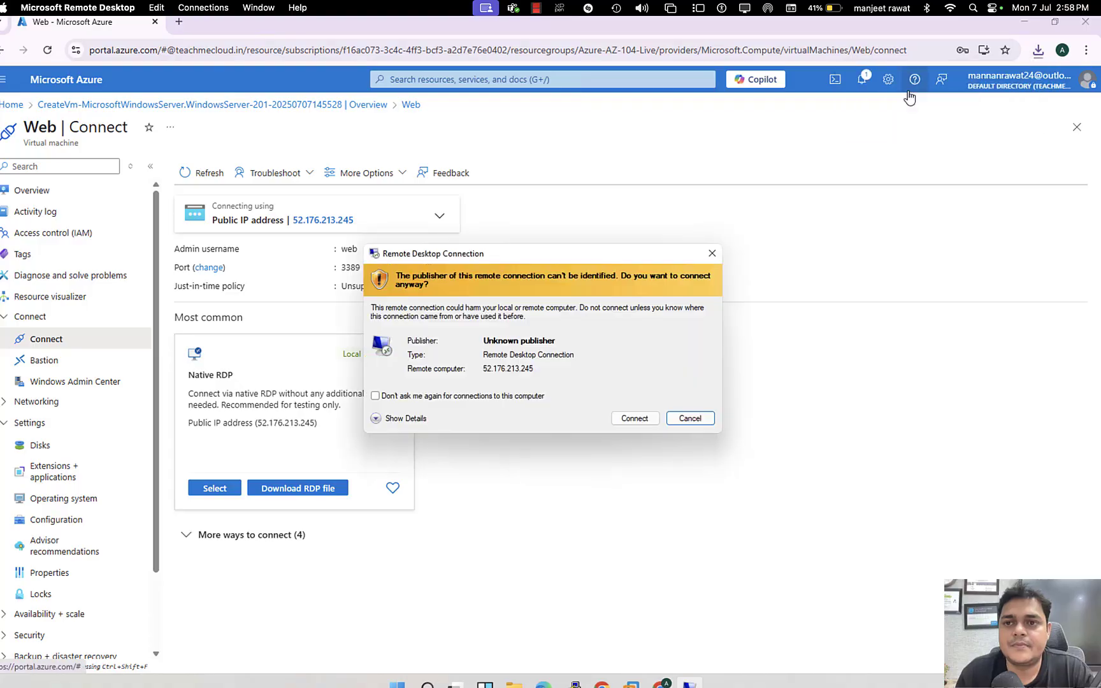
click(643, 418)
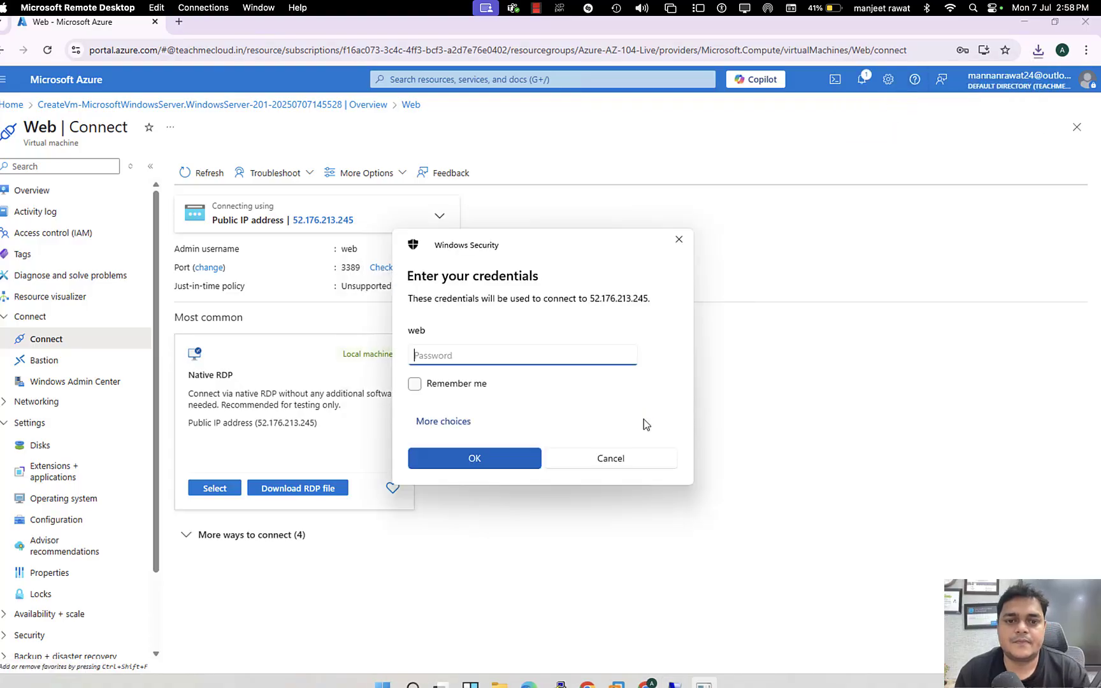
text(••••••)
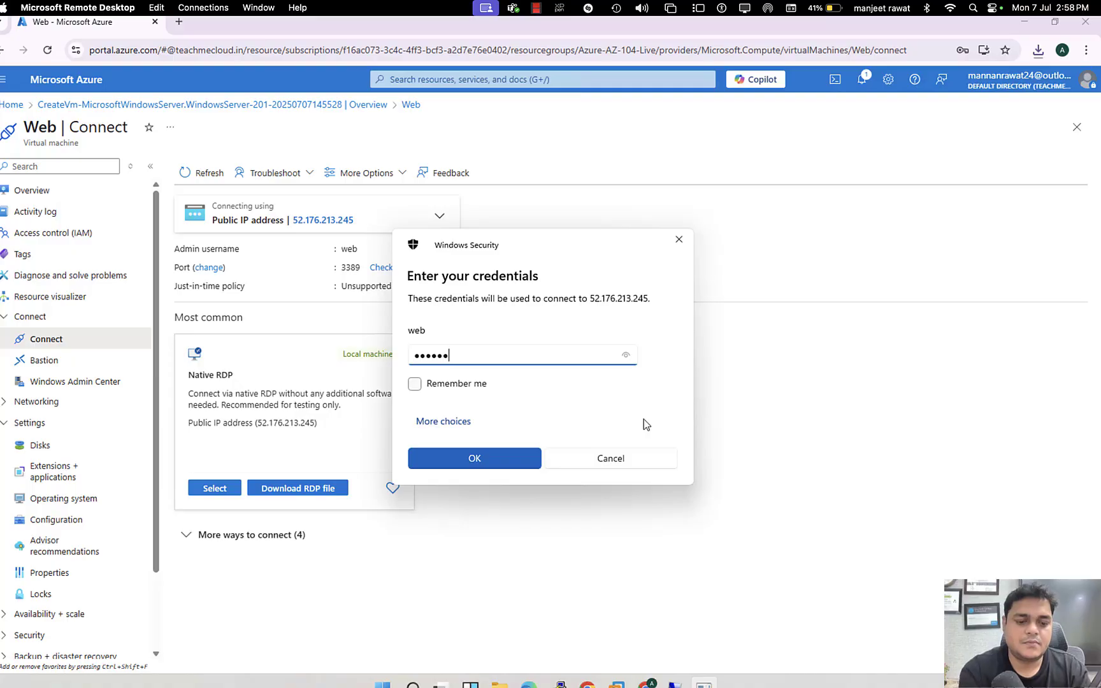
text(•••••••)
key(Return)
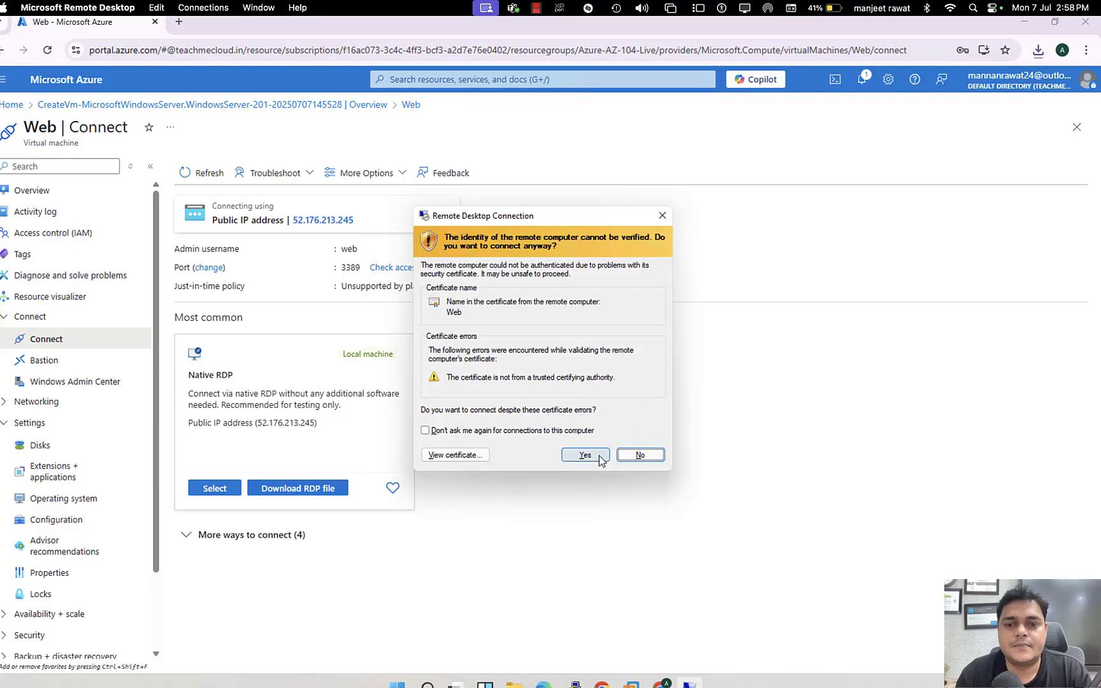
click(585, 455)
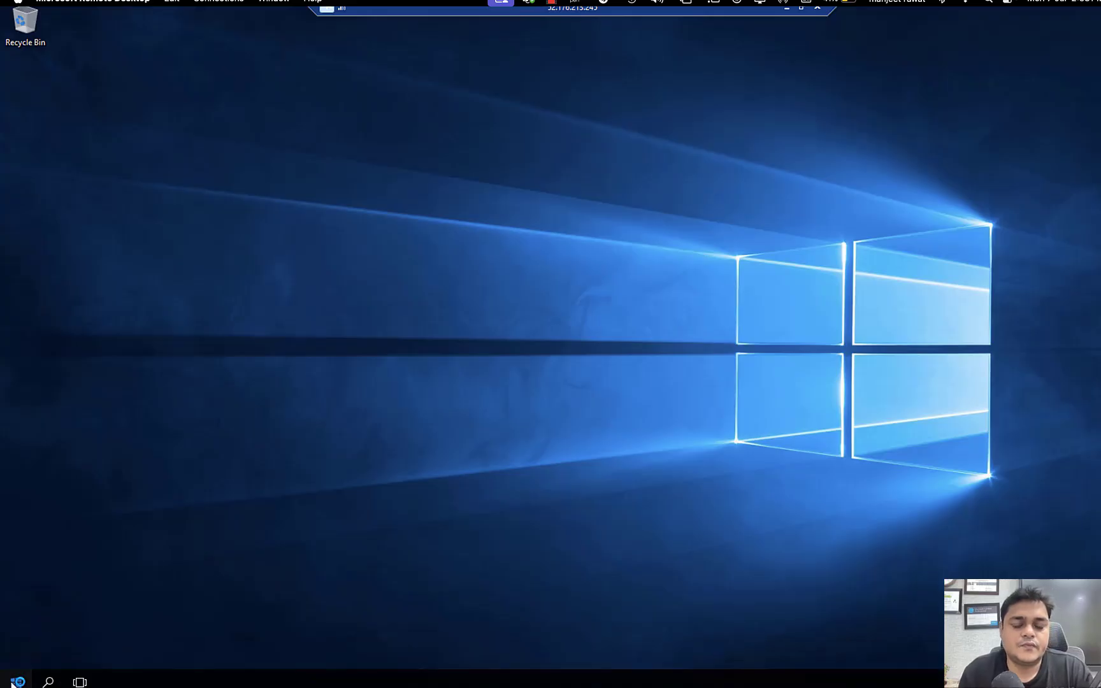
Launch Server Manager from the Start menu on the Web VM.
click(18, 682)
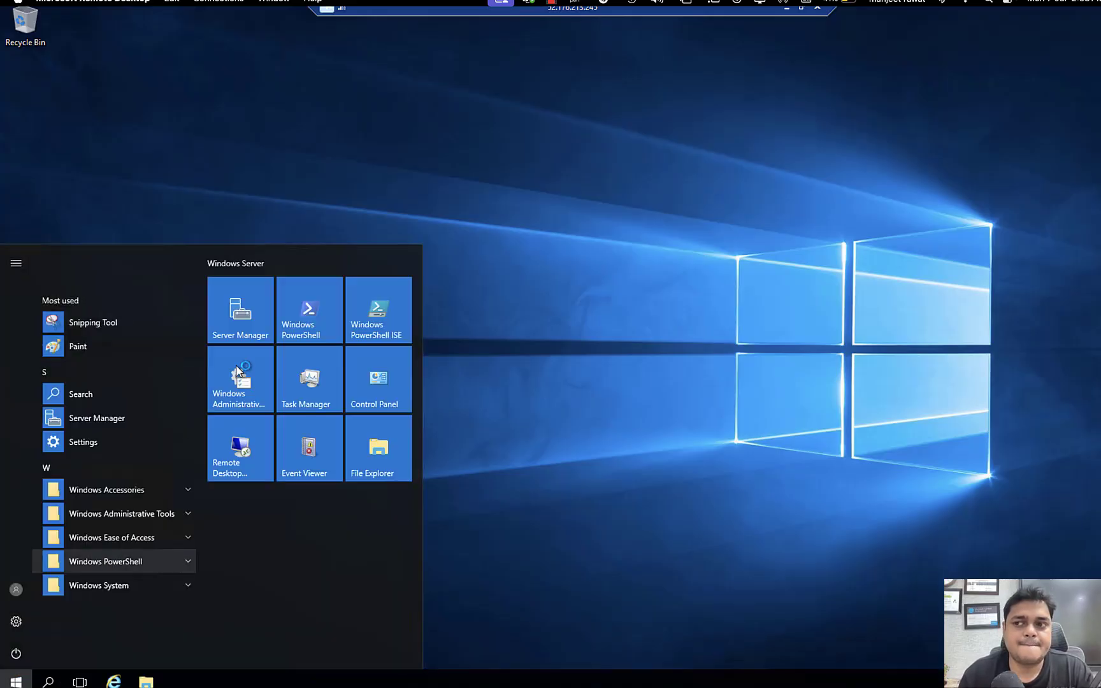
click(240, 326)
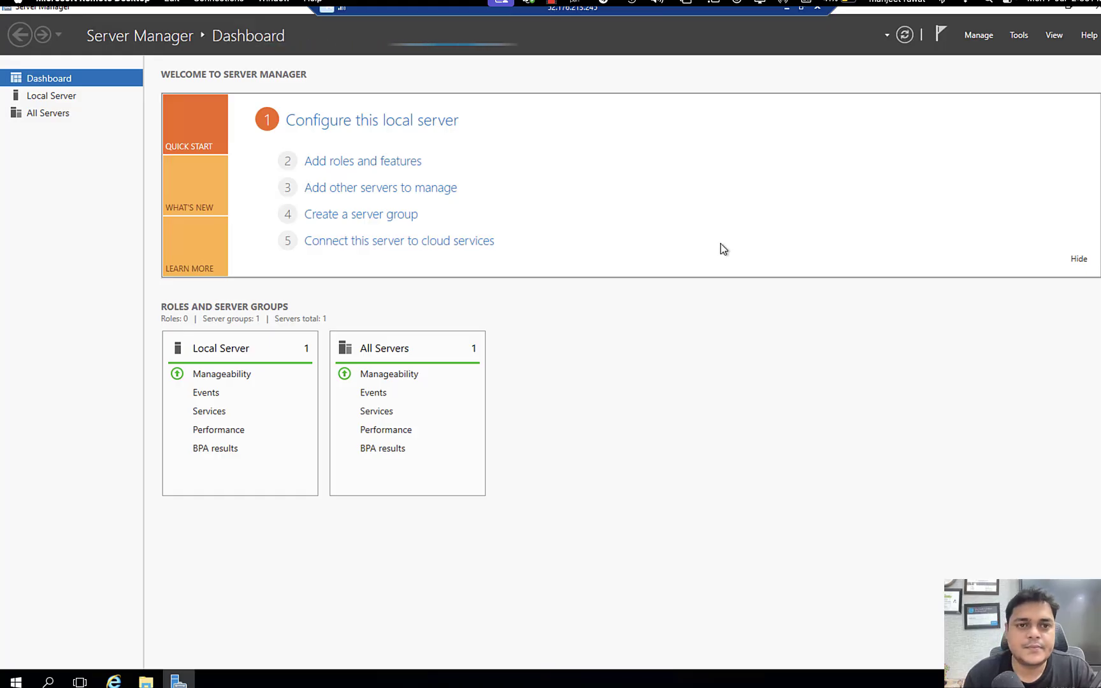
Under Local Server, set IE Enhanced Security Configuration Off for Administrators and Users, then close Server Manager.
click(53, 96)
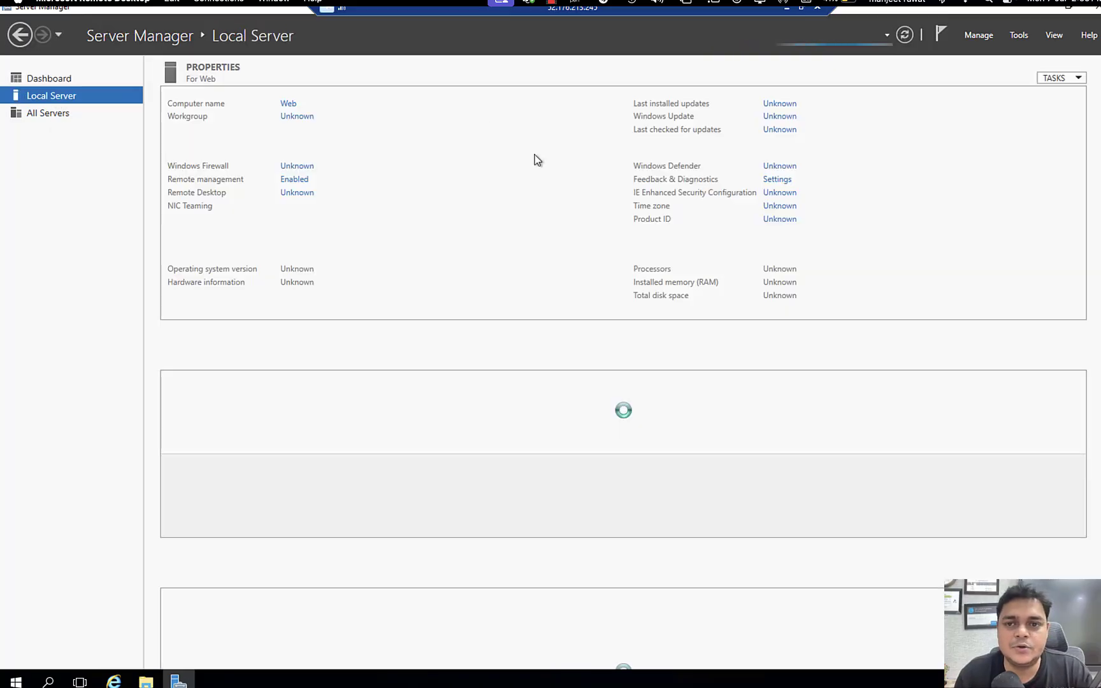
click(768, 193)
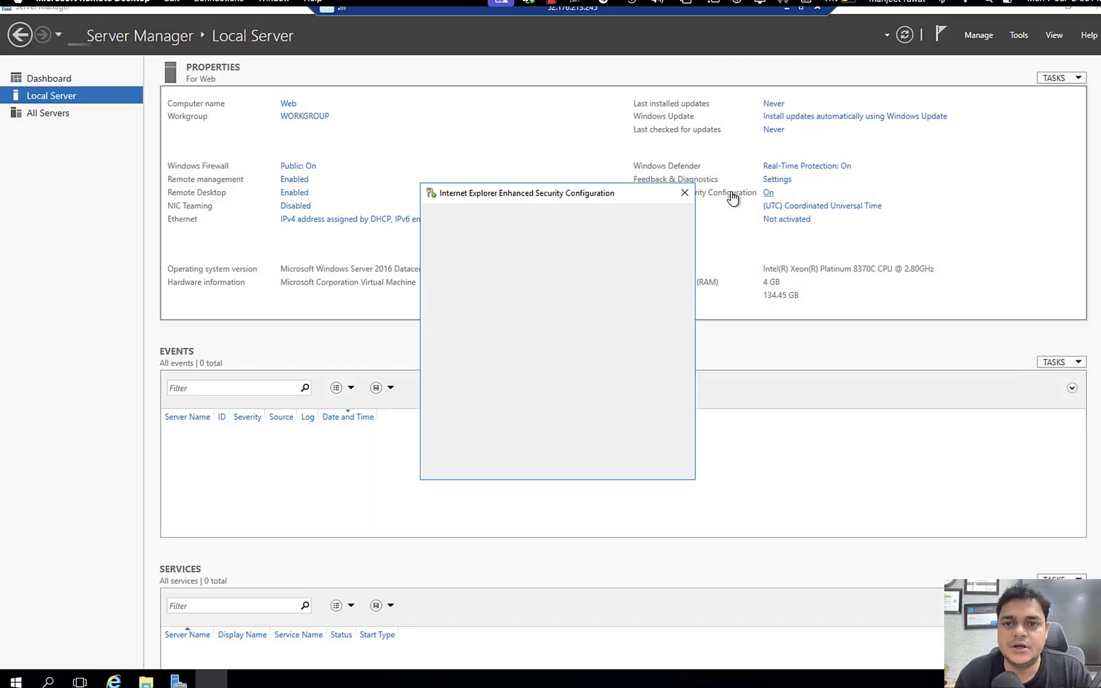
click(472, 323)
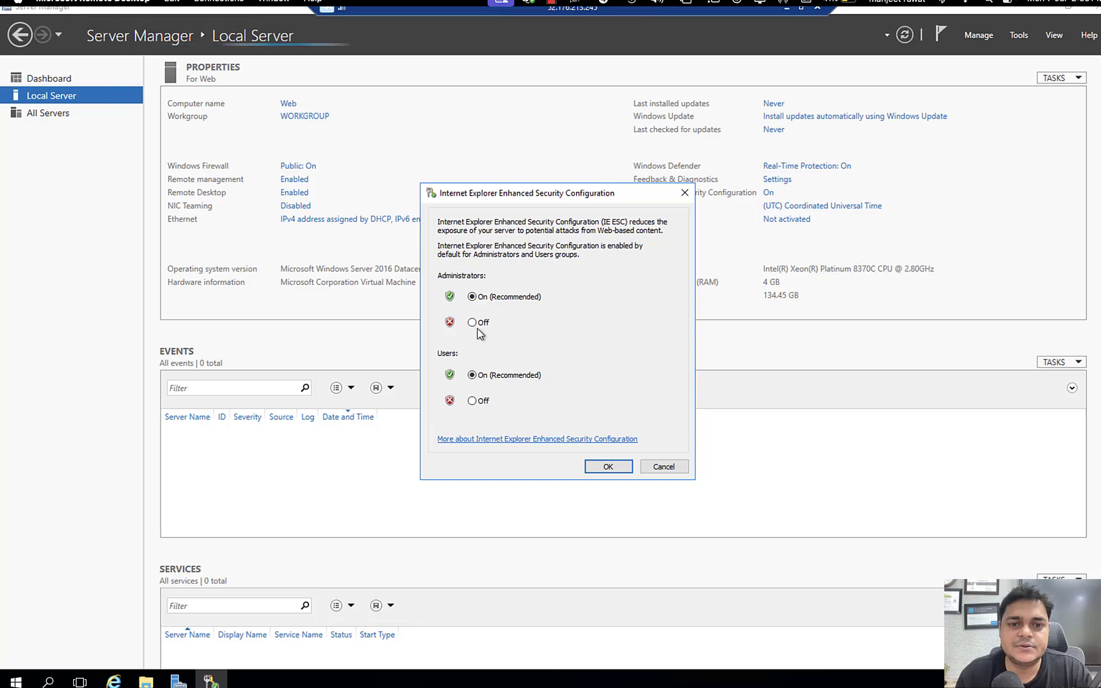
click(473, 401)
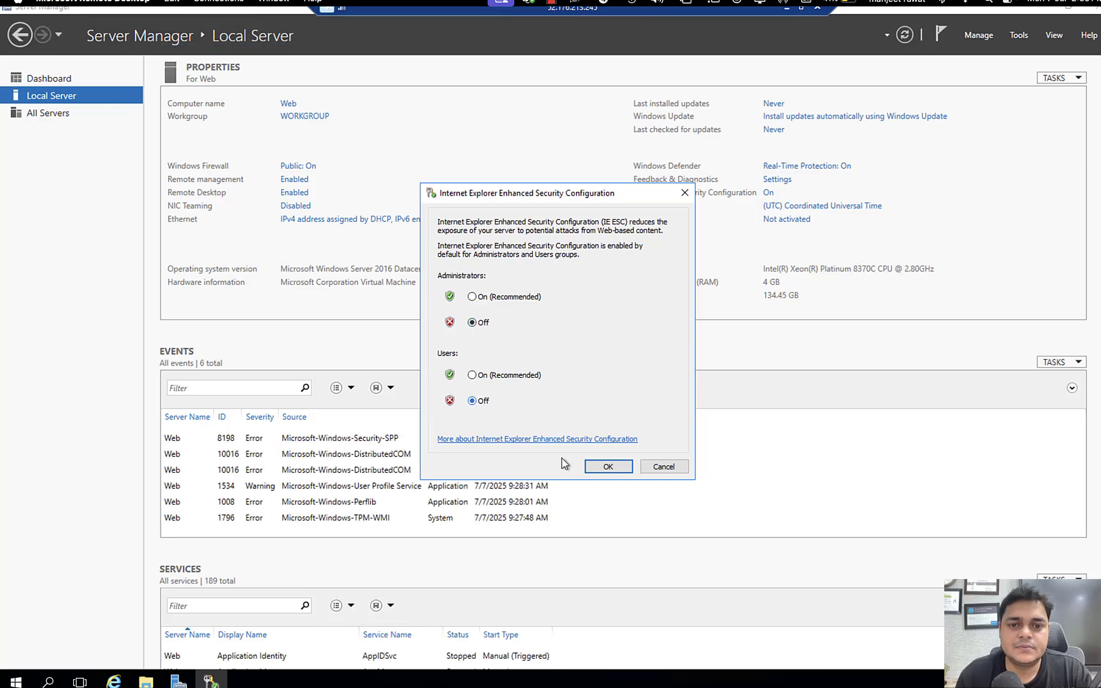
click(608, 466)
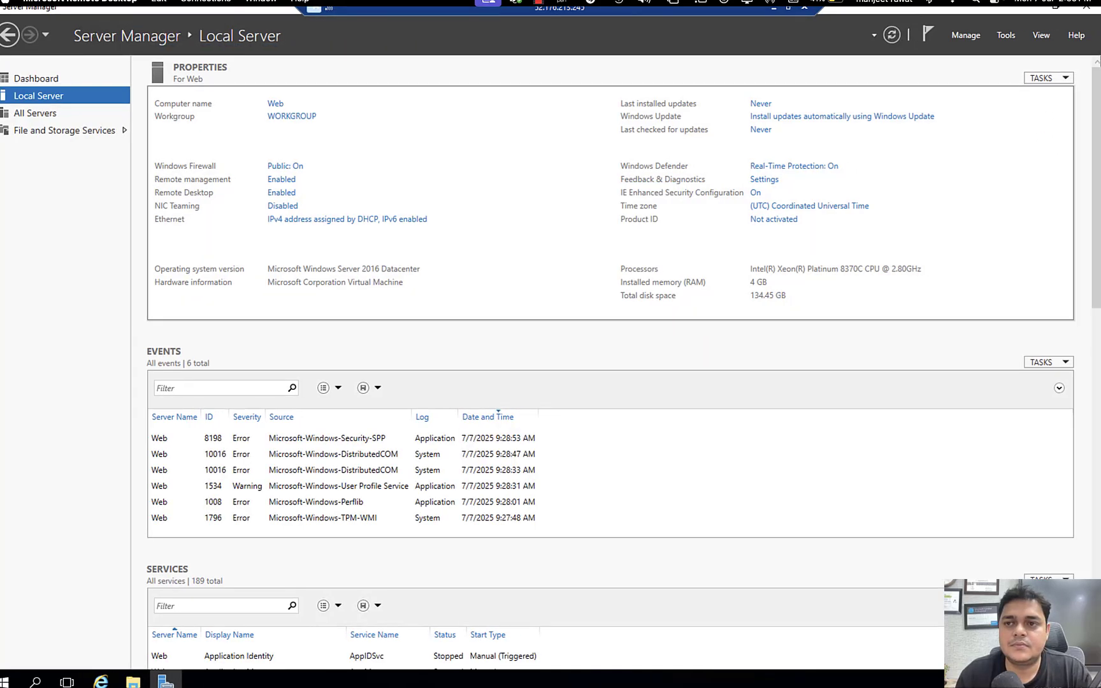
click(1089, 7)
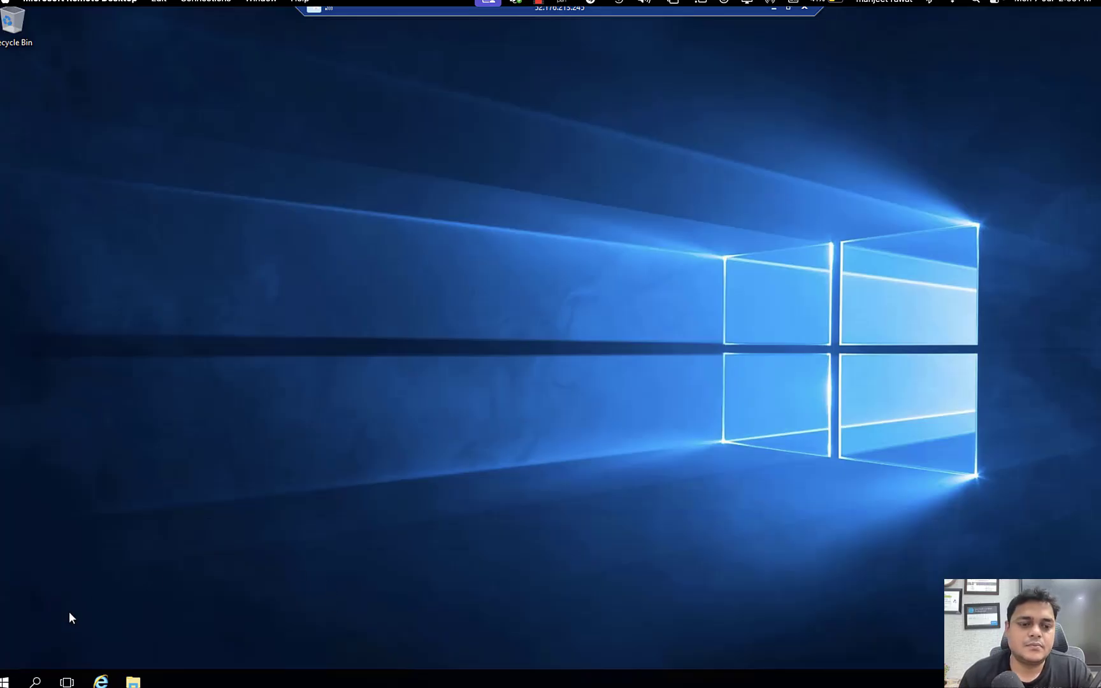
Launch Internet Explorer, dismiss its setup prompt, and load outlook.com in a maximized window.
click(101, 681)
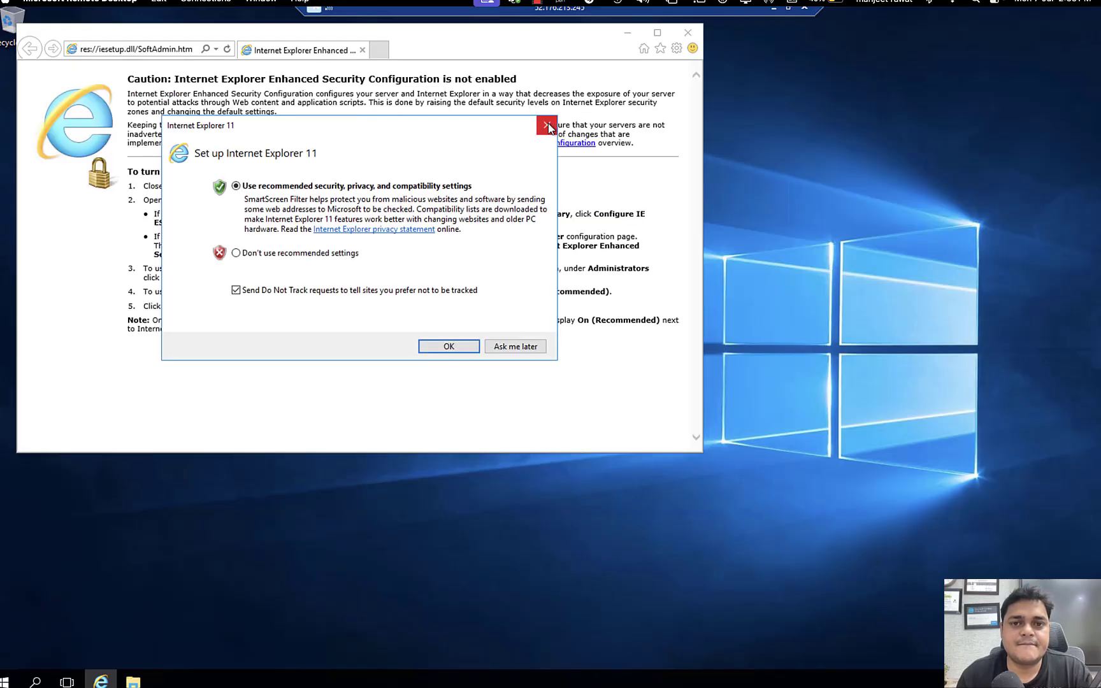
click(546, 125)
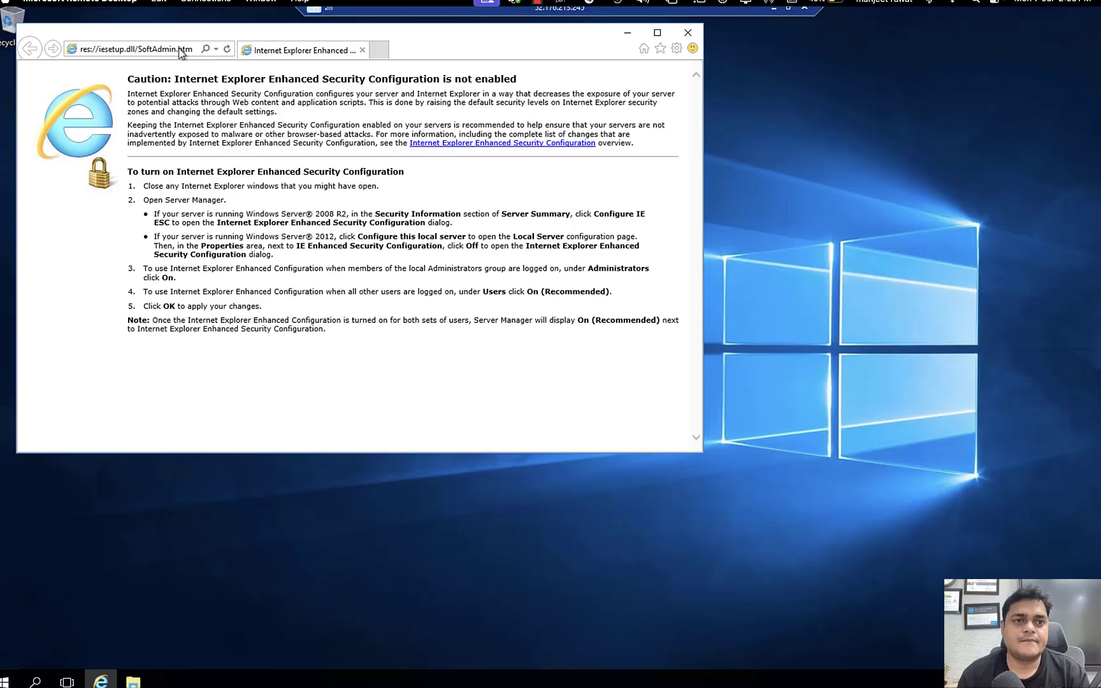
click(181, 51)
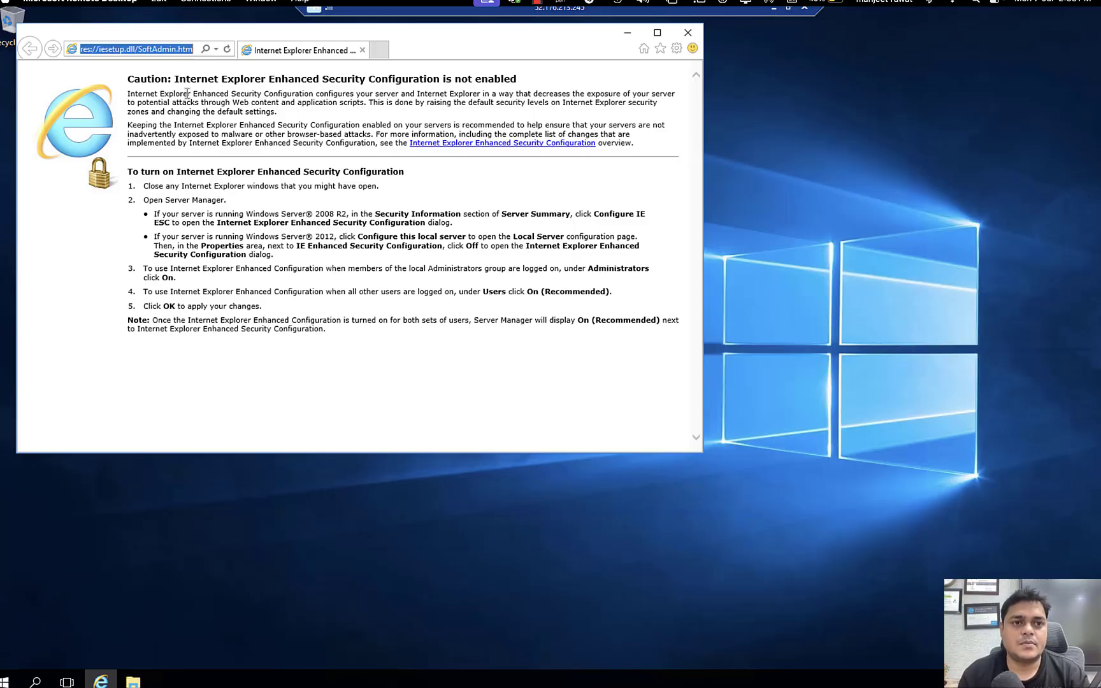
text(out)
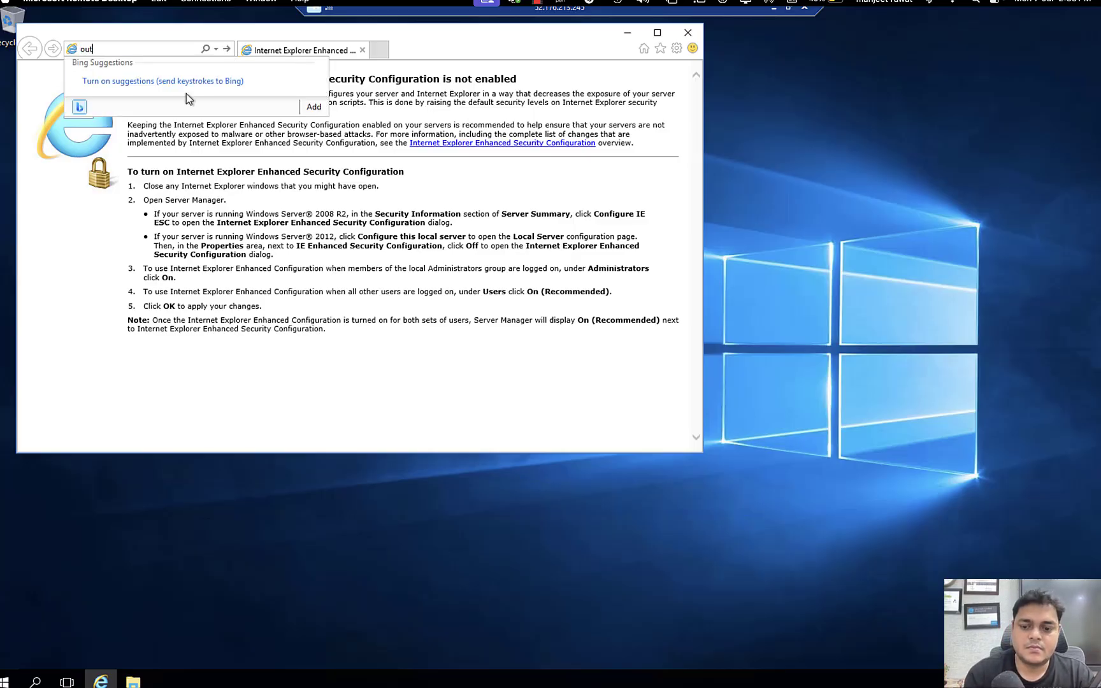
text(look.com)
key(Return)
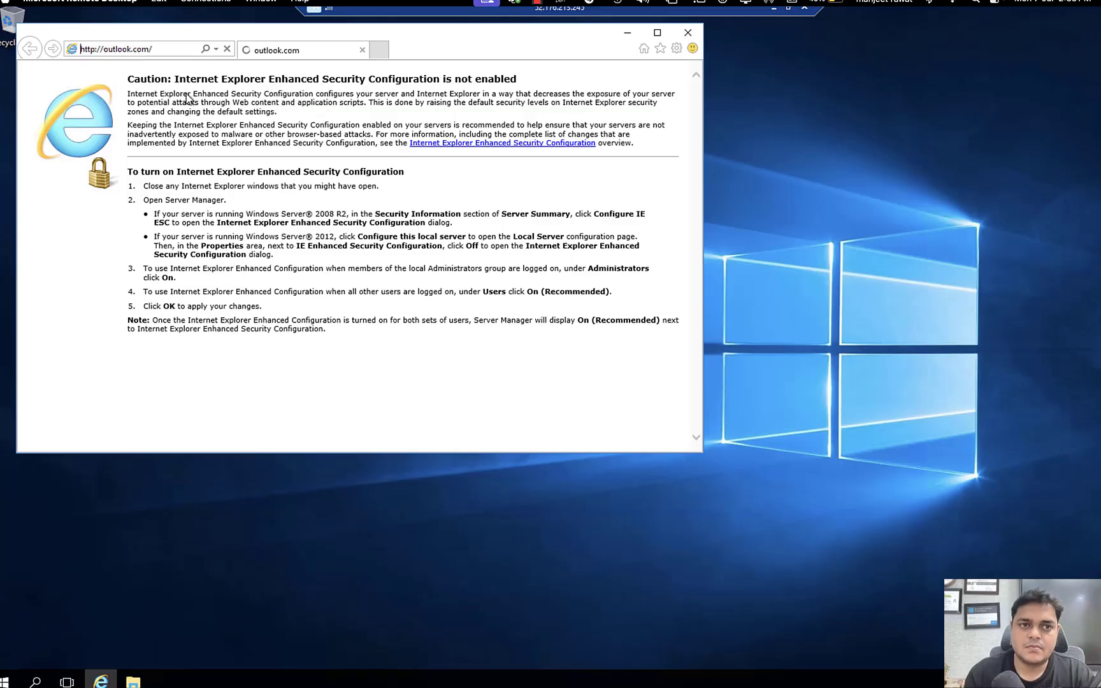
click(657, 34)
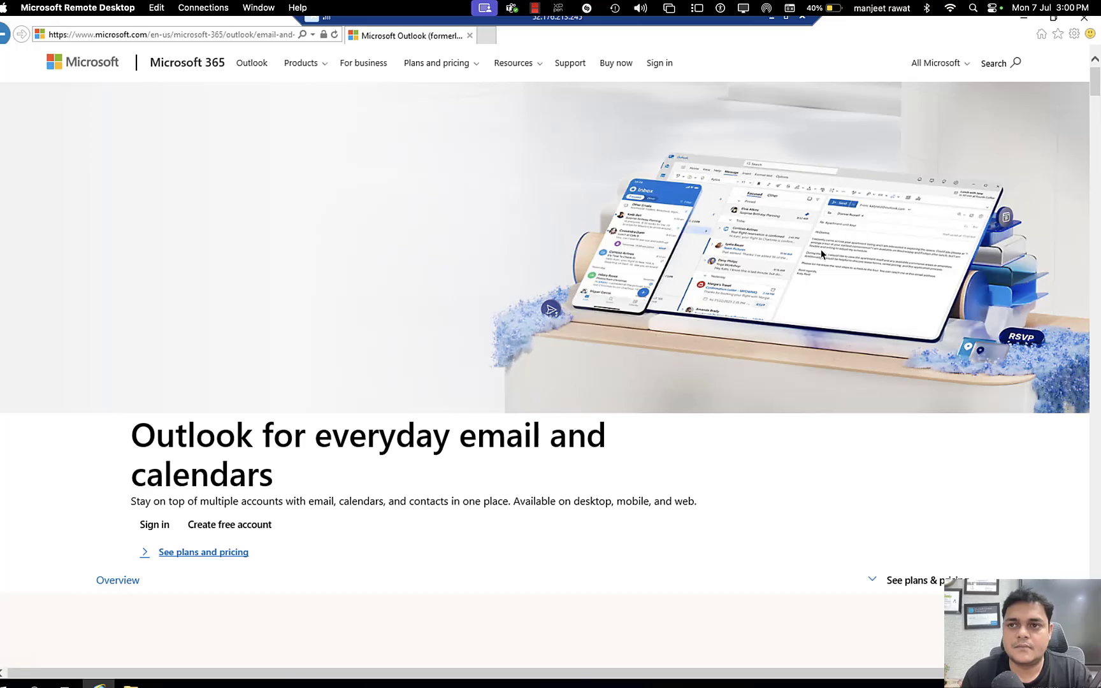
Reload Outlook, follow Sign in to the 403 Forbidden page, expand its details, and reload it.
scroll(302, 492, down, 5)
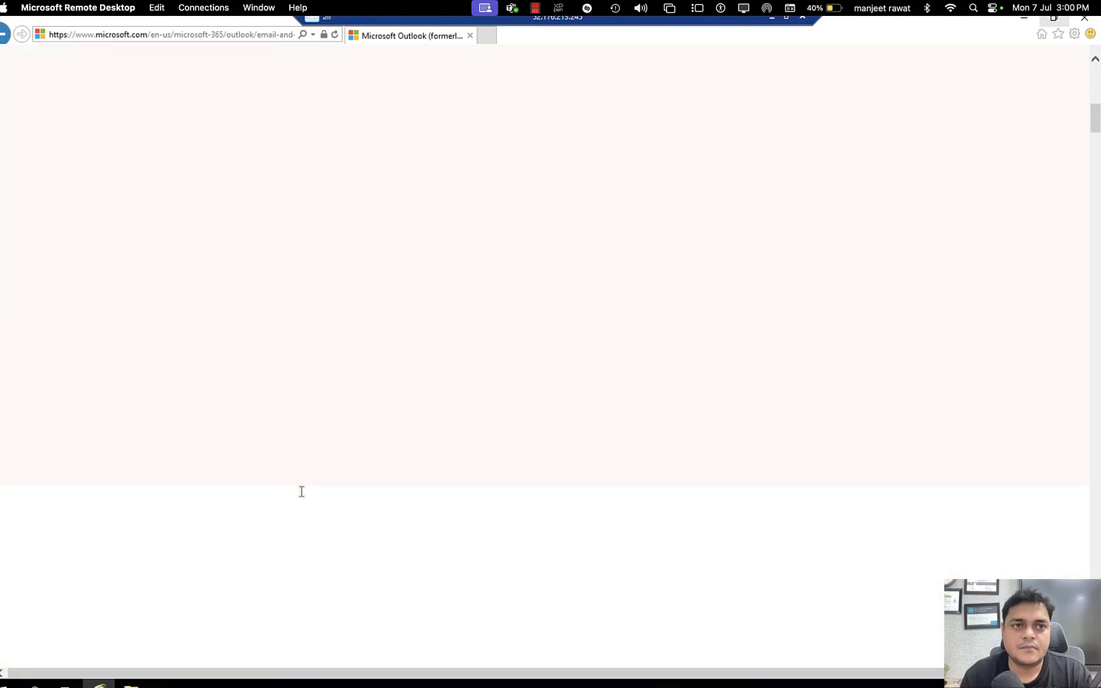
scroll(302, 492, down, 3)
scroll(303, 497, up, 6)
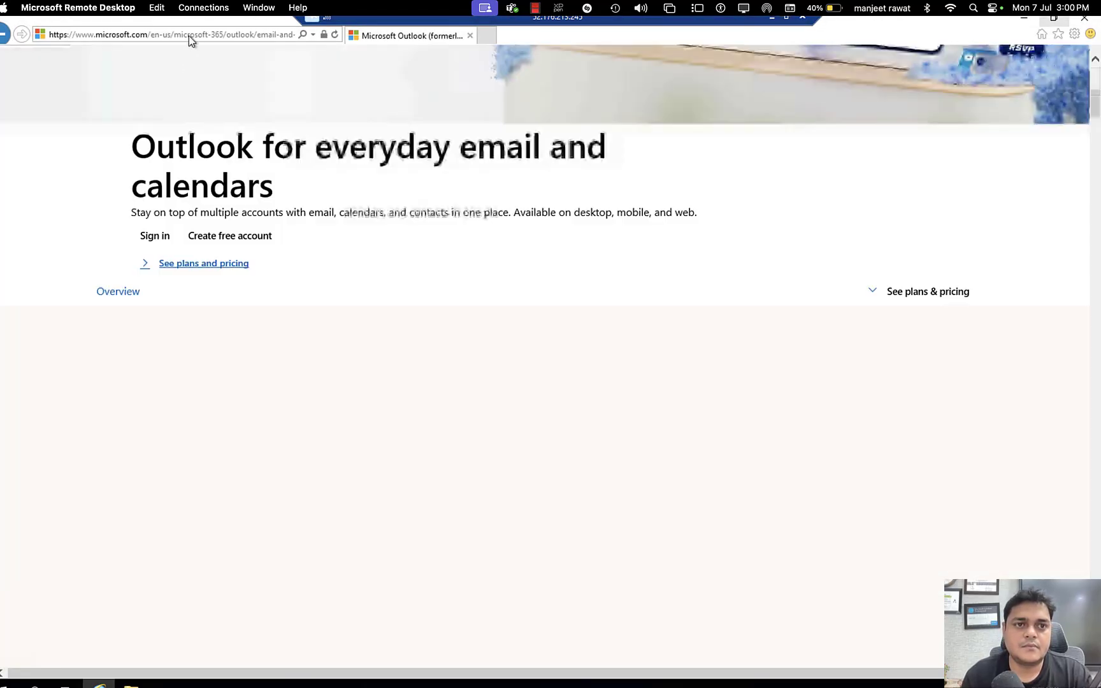
click(189, 35)
text(out)
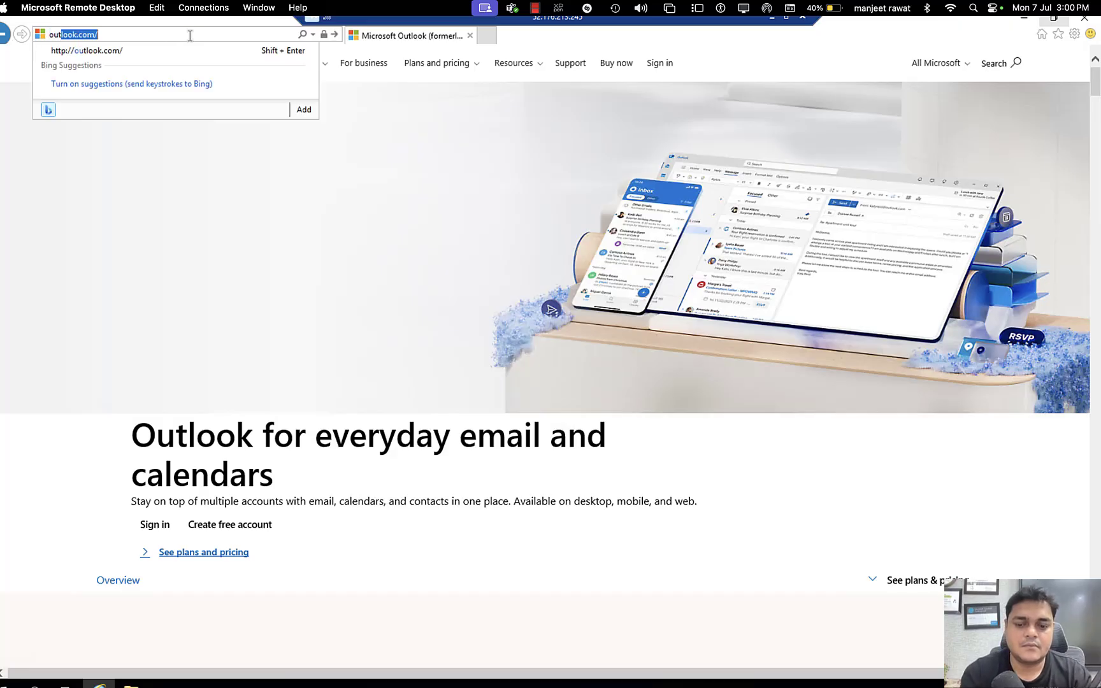
text(look.co)
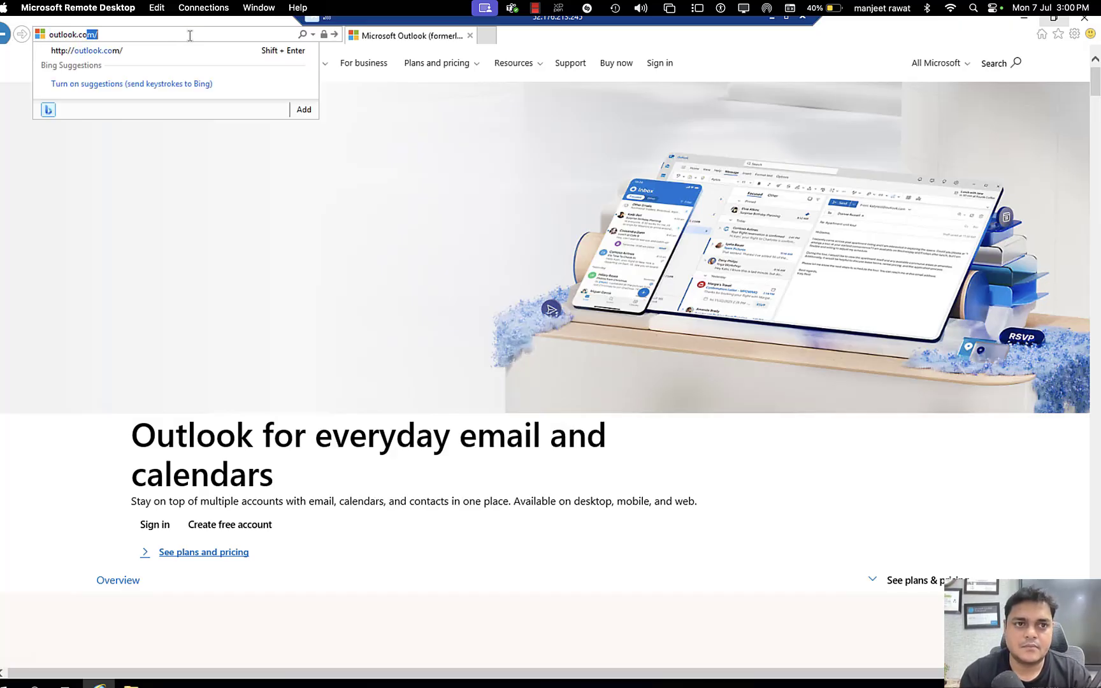
key(Return)
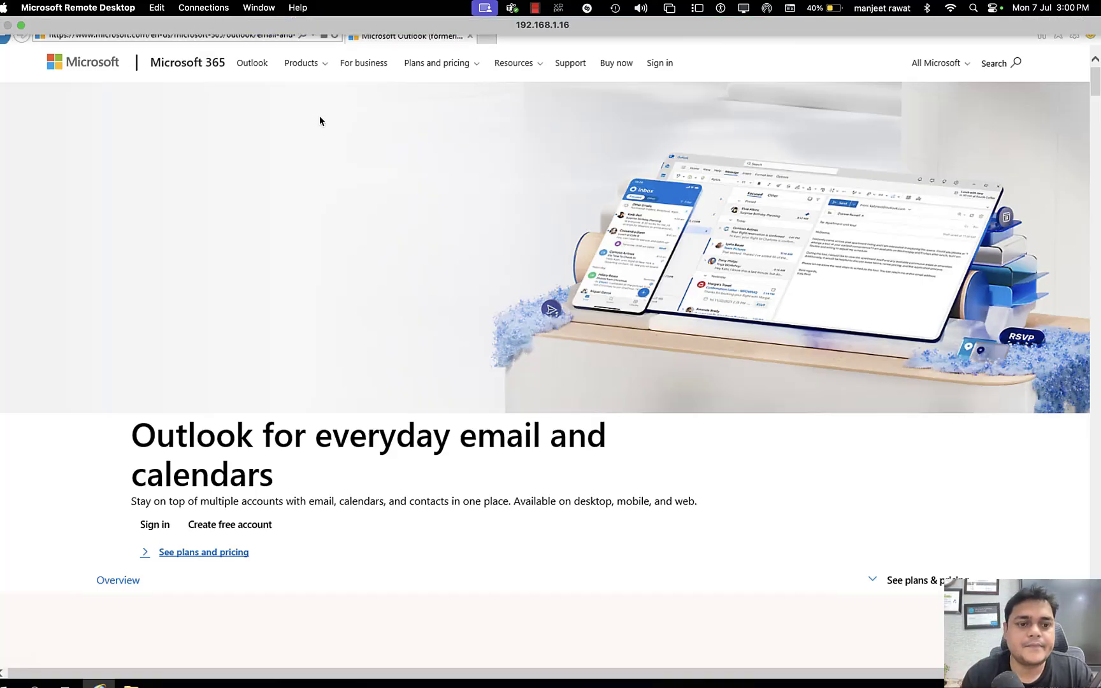
scroll(237, 567, down, 1)
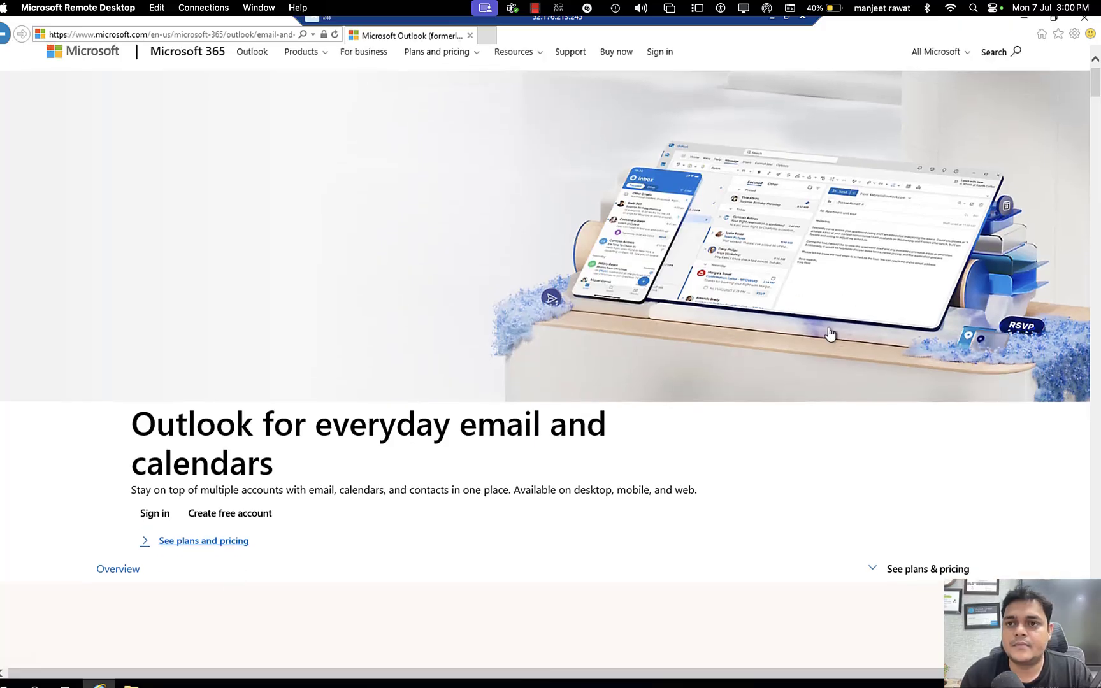
click(950, 57)
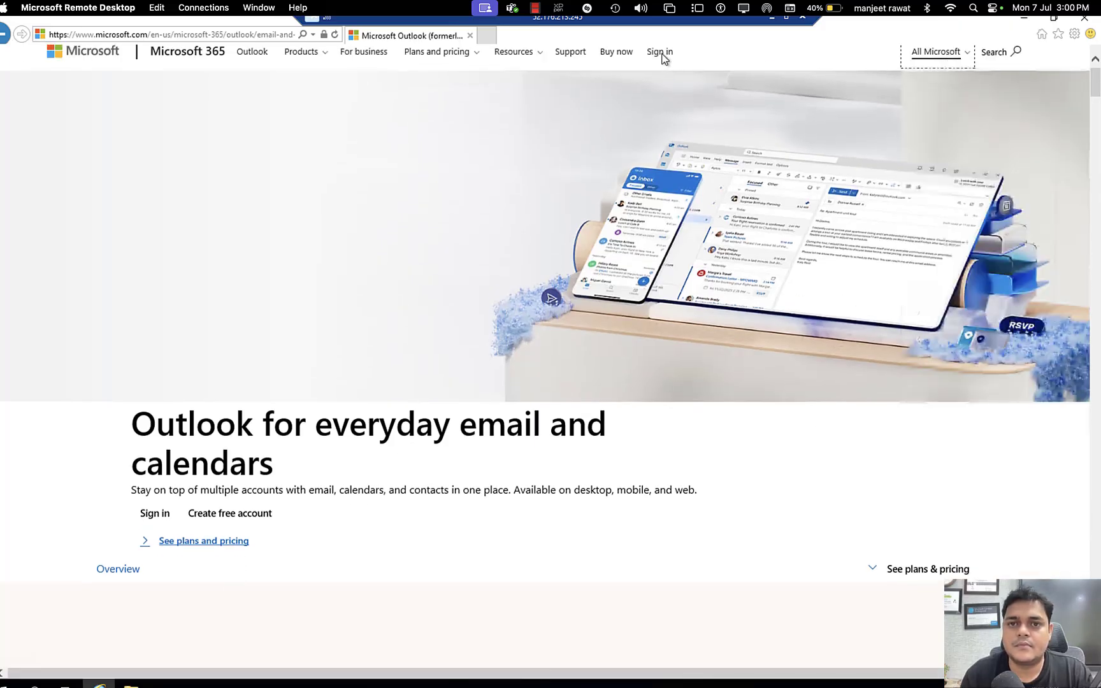
click(662, 55)
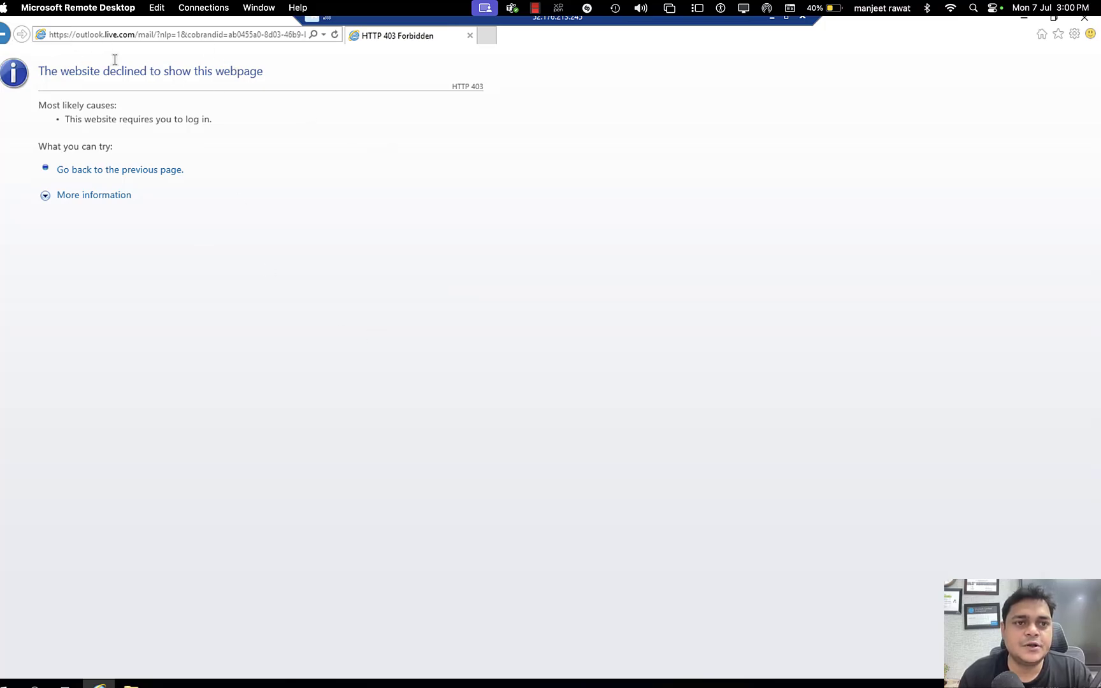
click(110, 194)
click(192, 33)
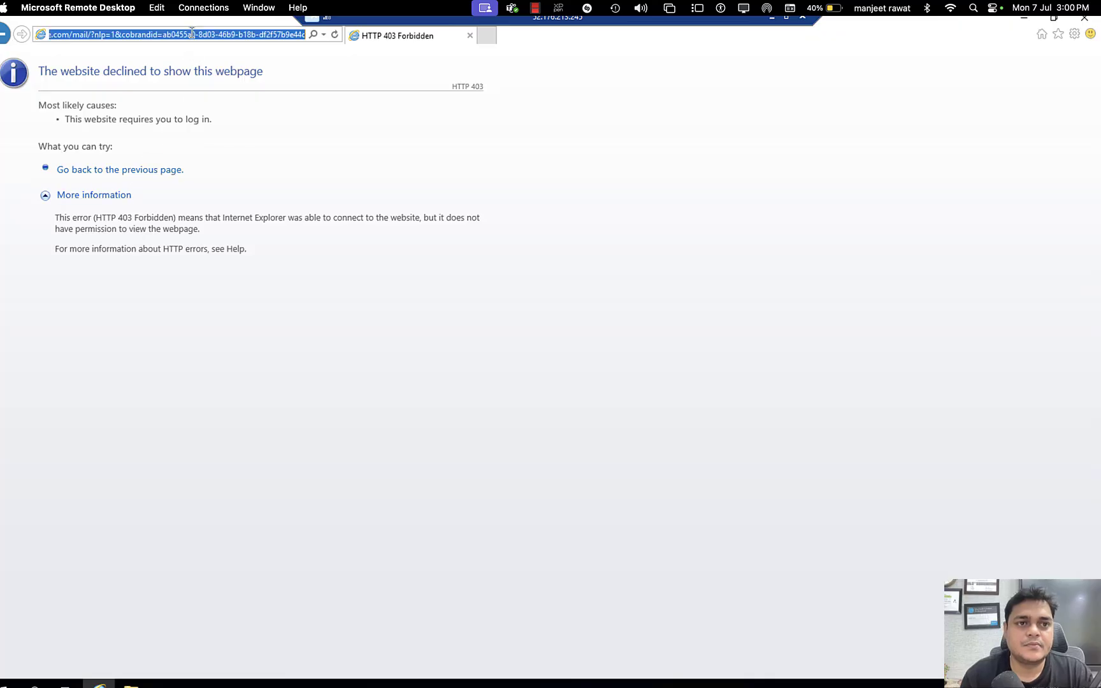
key(Return)
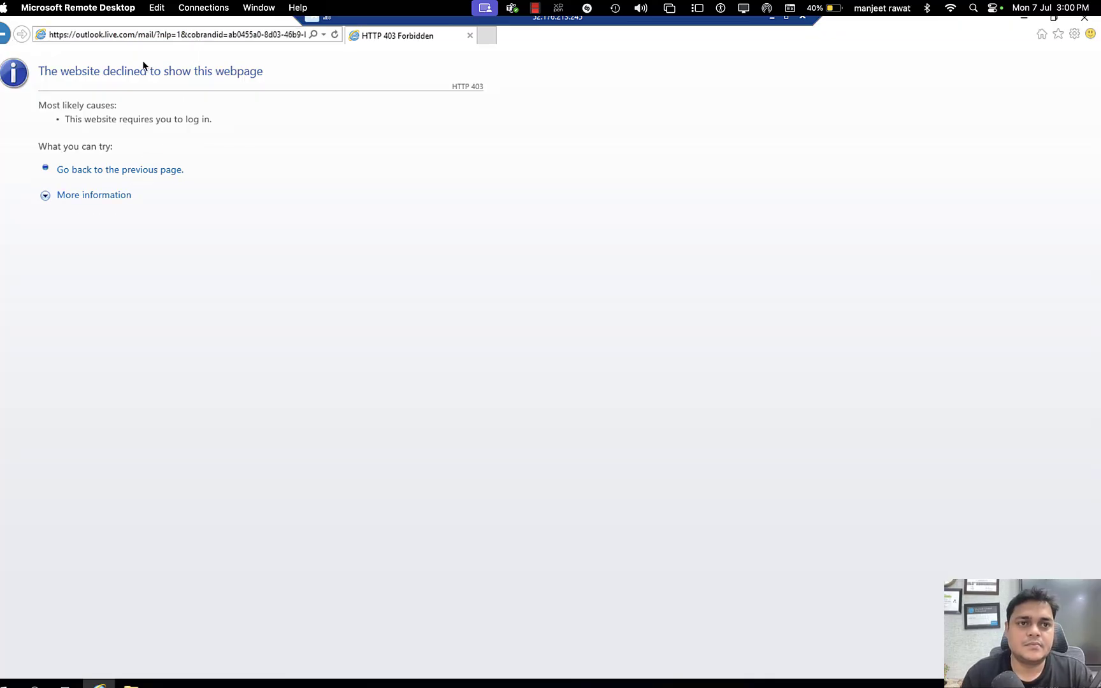
Enter office.com in Internet Explorer's address bar and load it.
click(147, 34)
text(offi)
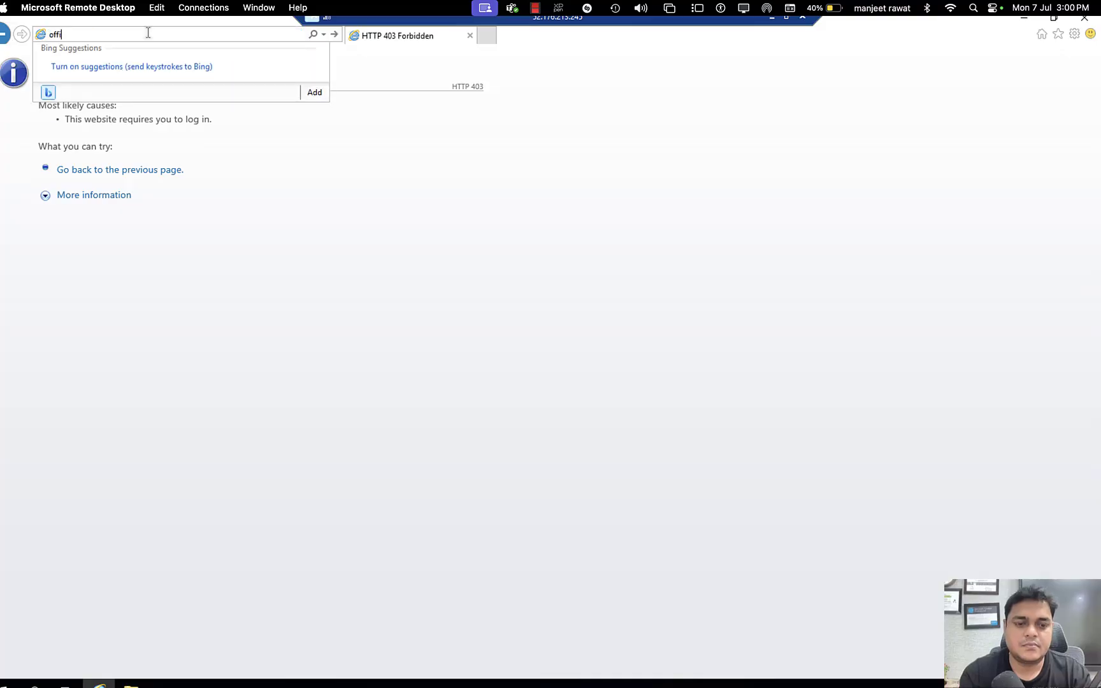
text(ce.com)
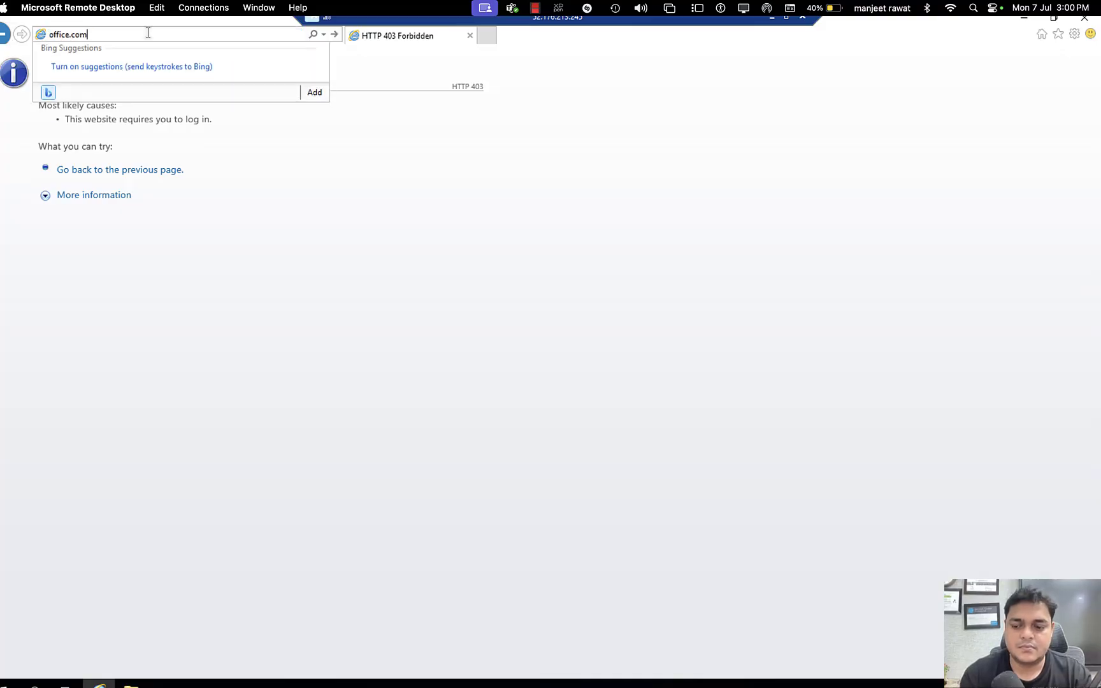
key(Return)
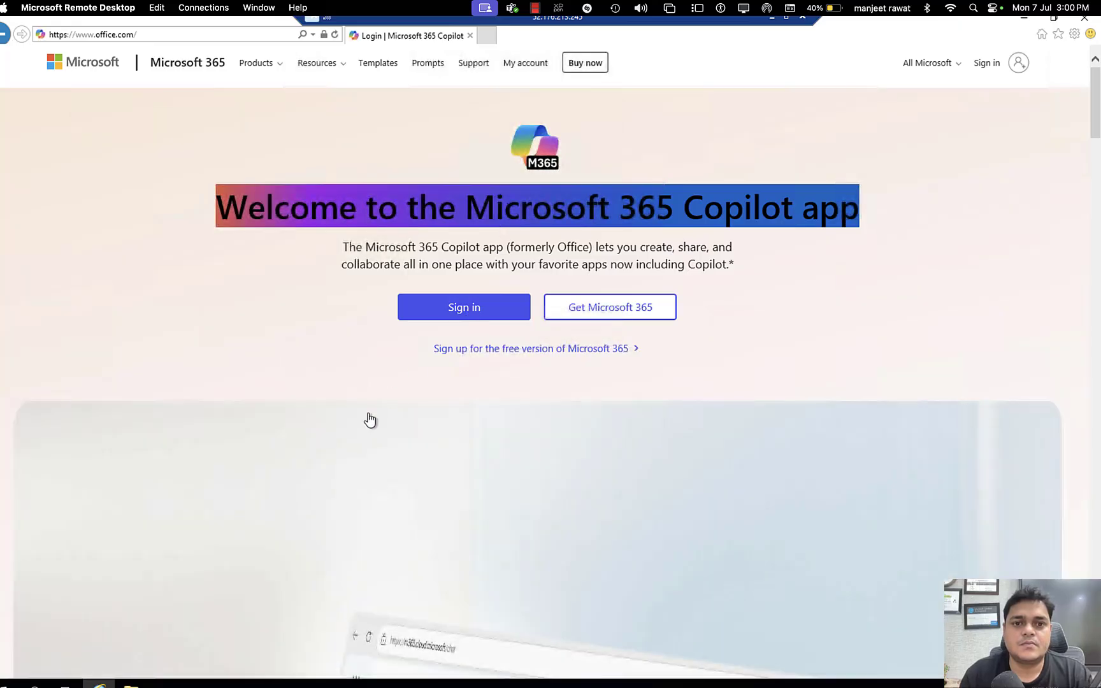
Start Microsoft 365 sign-in, enter the test account's e-mail, and submit its password.
click(449, 310)
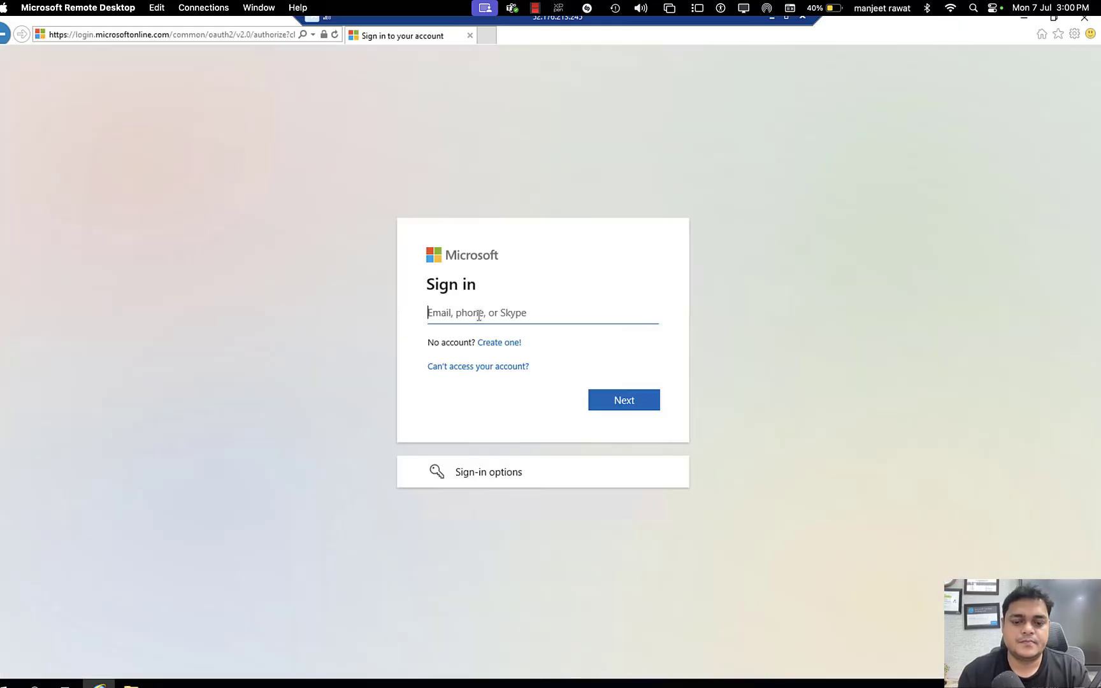
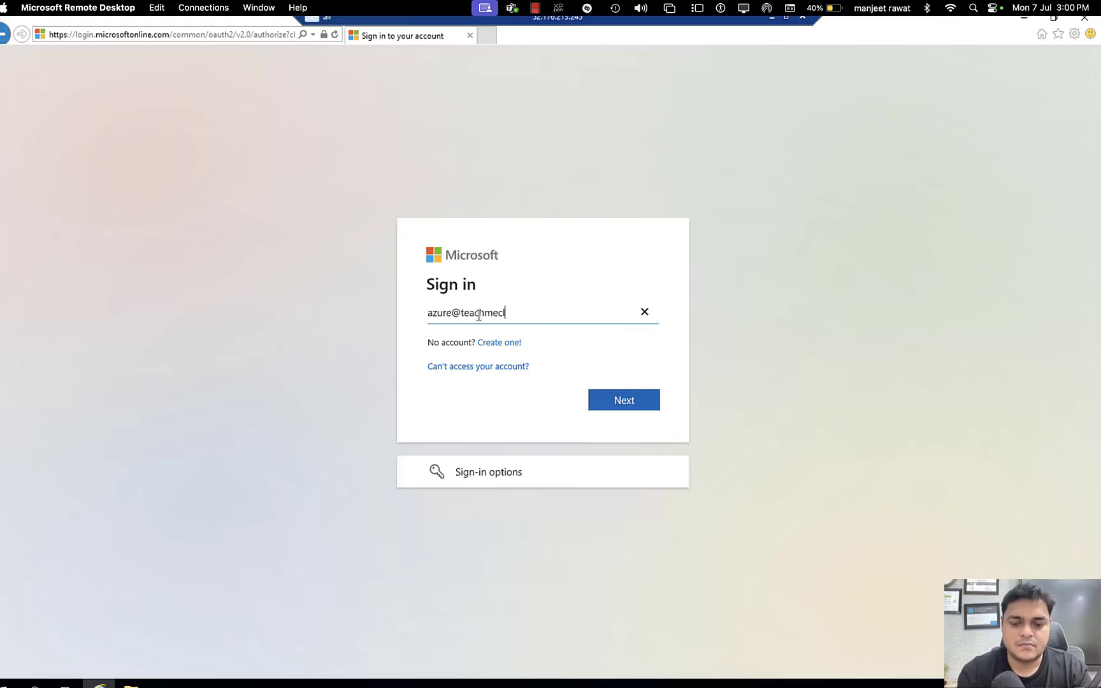
key(Return)
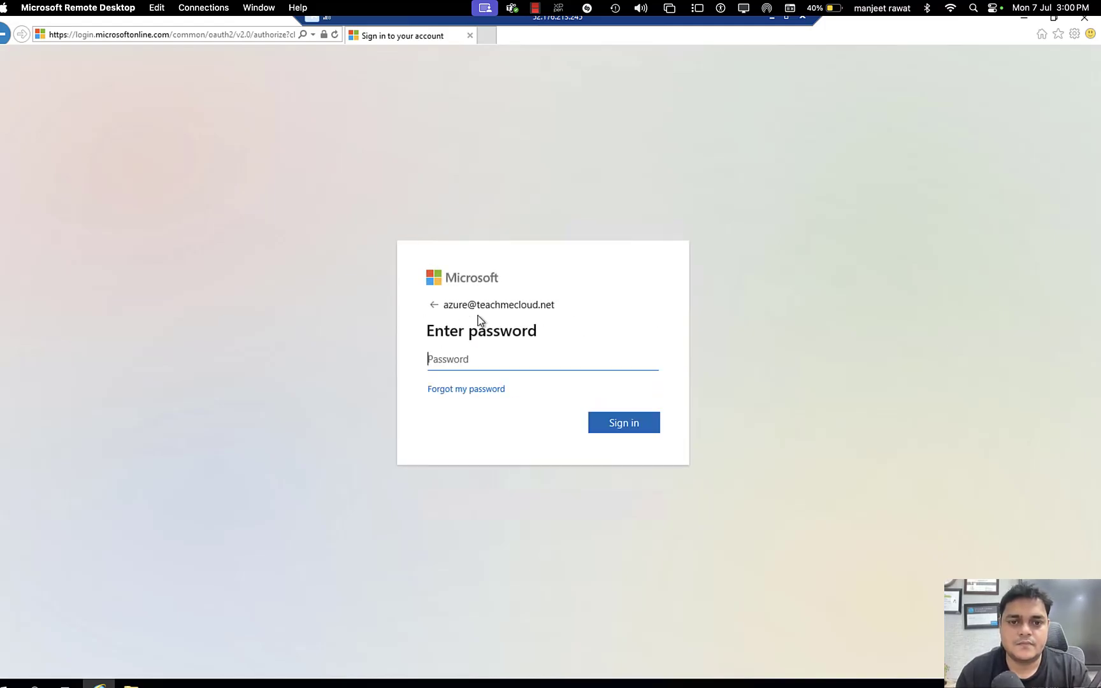
text(***)
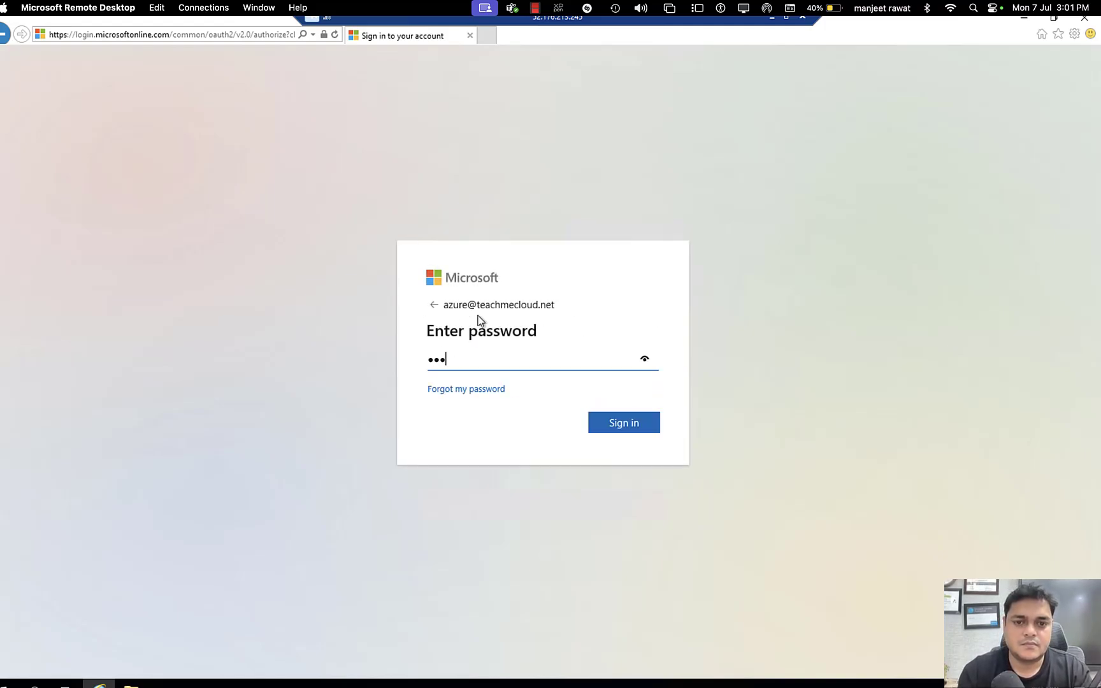
text(**********)
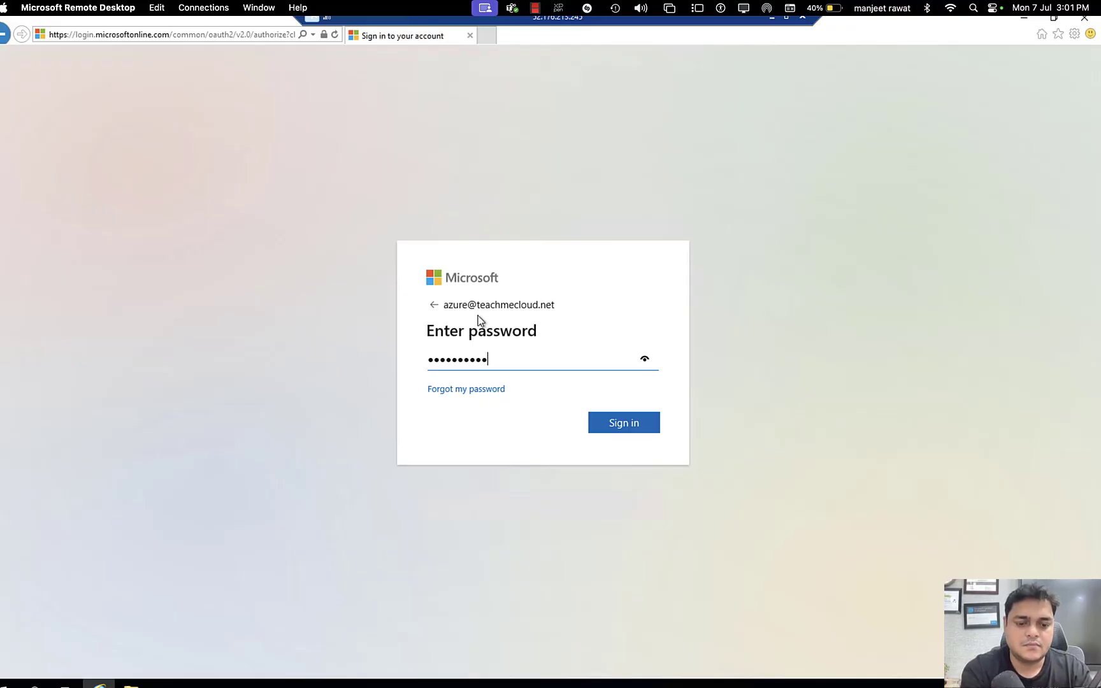
text(**)
key(Return)
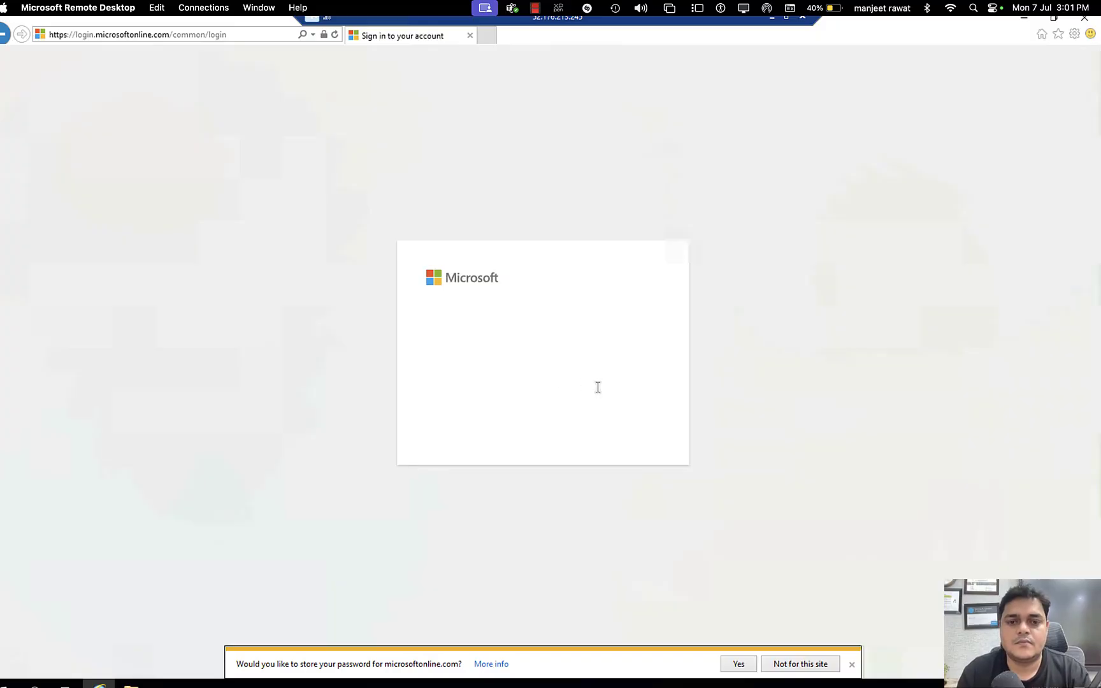
Submit the retyped password so the US sign-in is blocked with 'You cannot access this right now'.
text(•••••••)
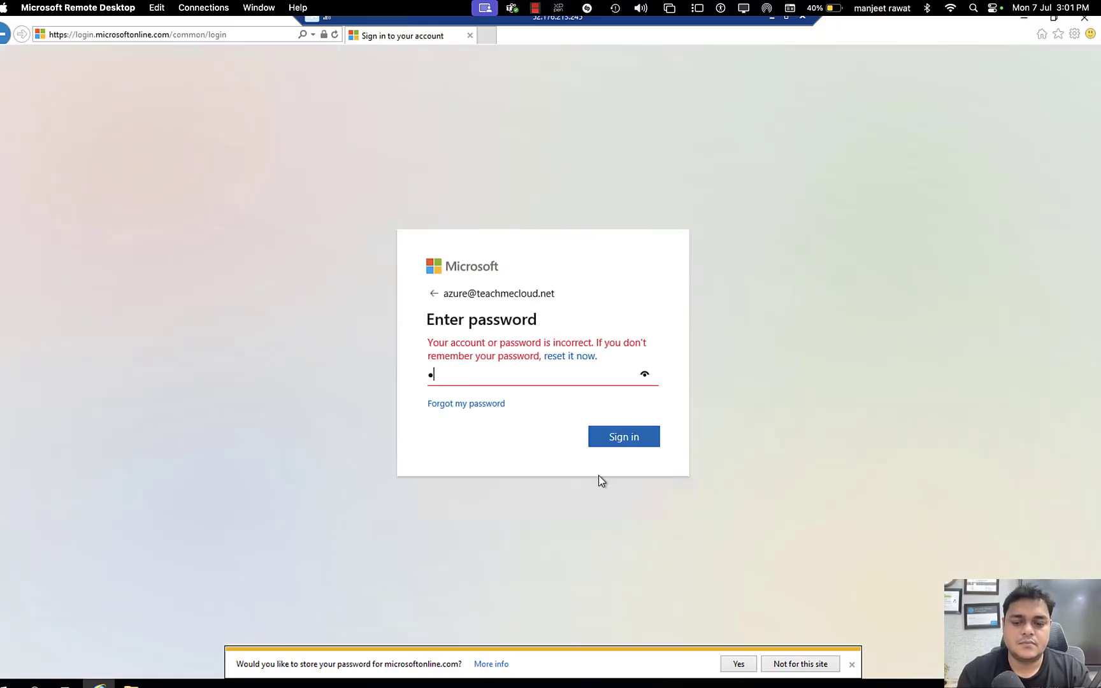
text(•)
key(Return)
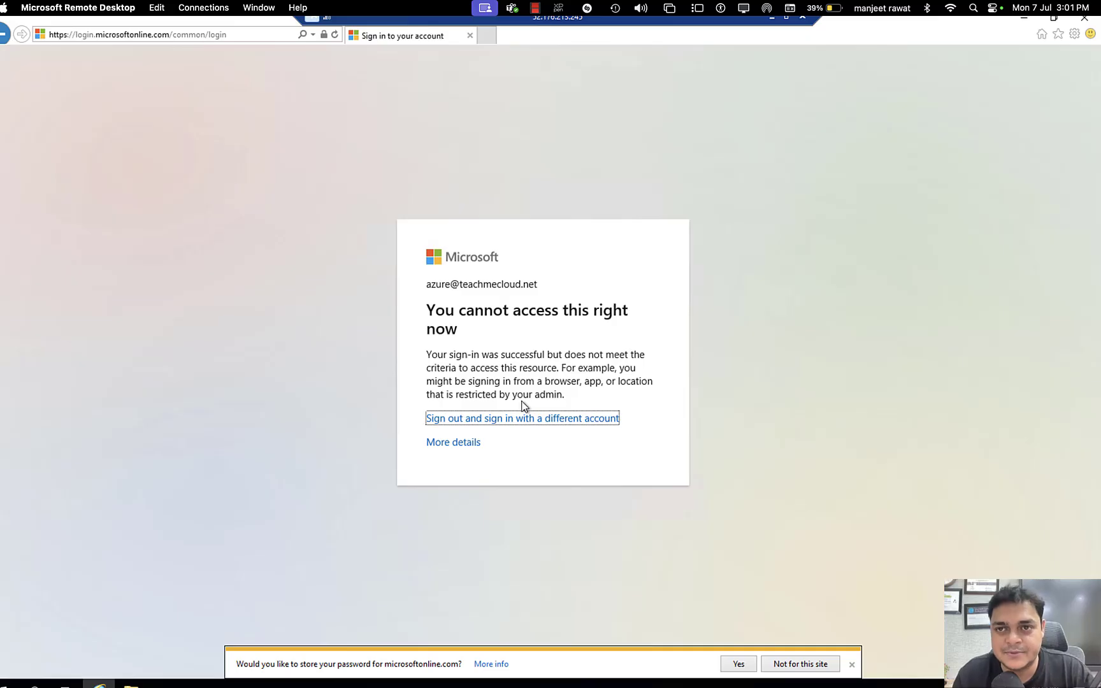
key(ctrl+Left)
key(ctrl+Left)
key(ctrl+Left)
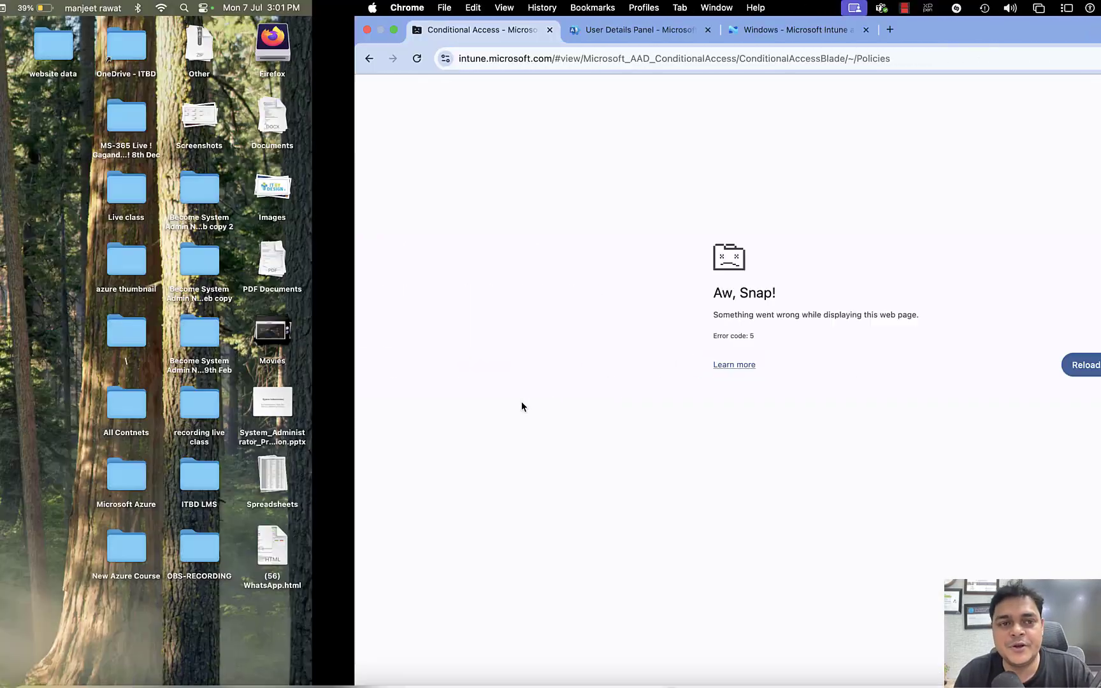
Switch Spaces past the OneNote allowed-countries diagram to the desktop and stop the Camtasia recording.
key(ctrl+Right)
key(ctrl+Right)
key(ctrl+Right)
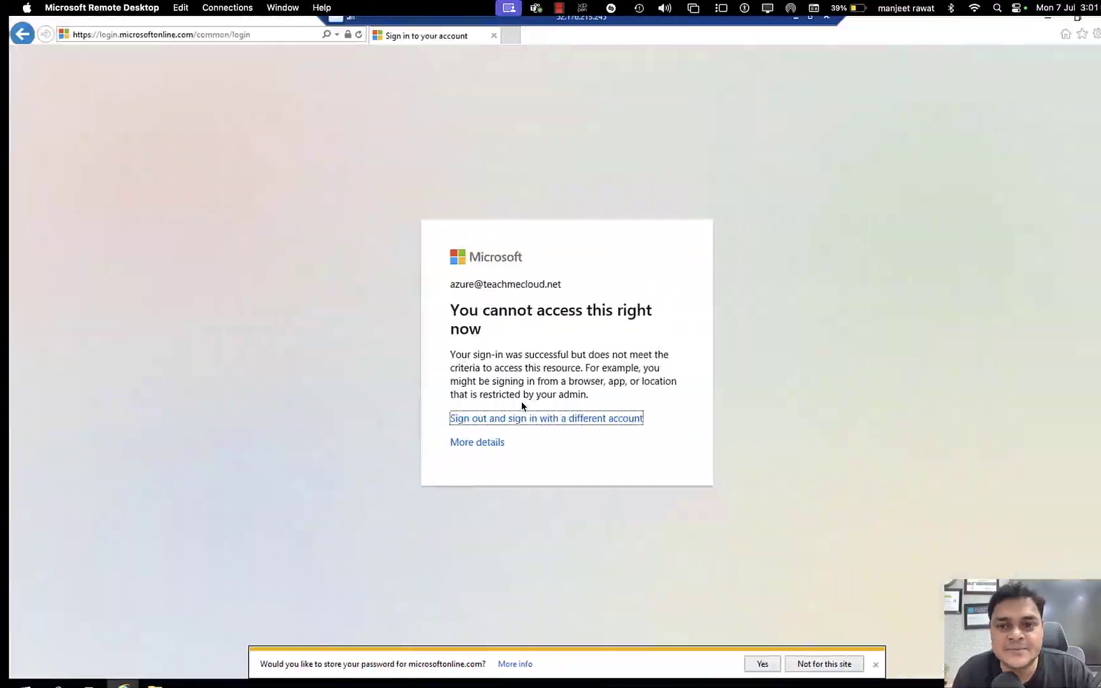
key(ctrl+Right)
key(ctrl+Left)
key(ctrl+Left)
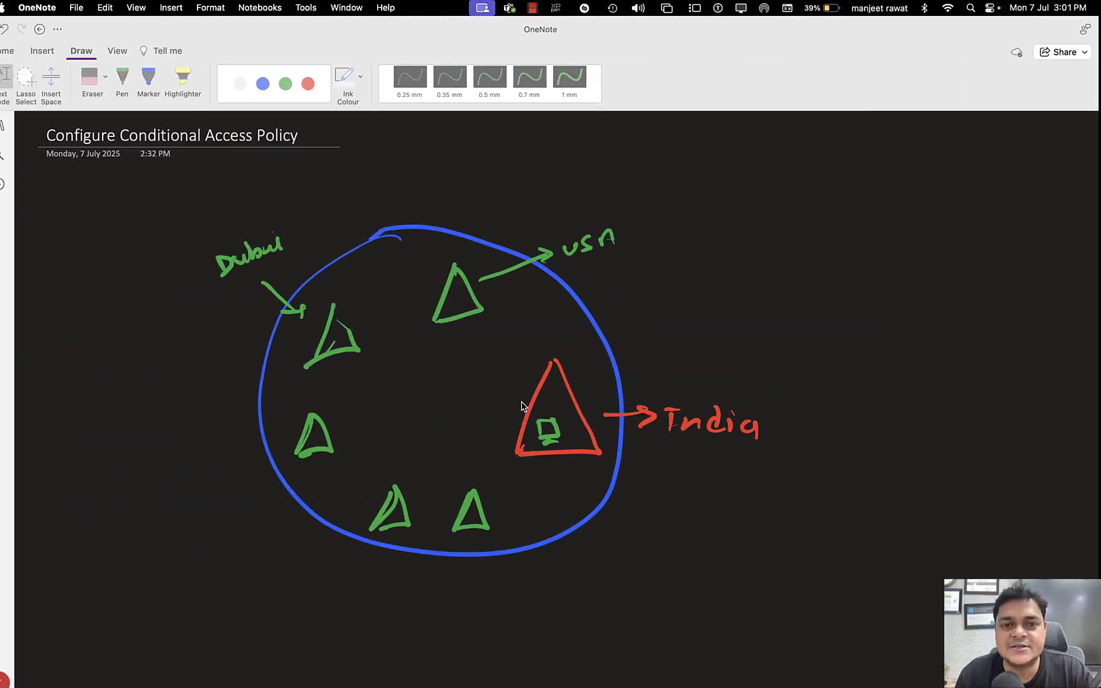
key(ctrl+Left)
key(ctrl+Left)
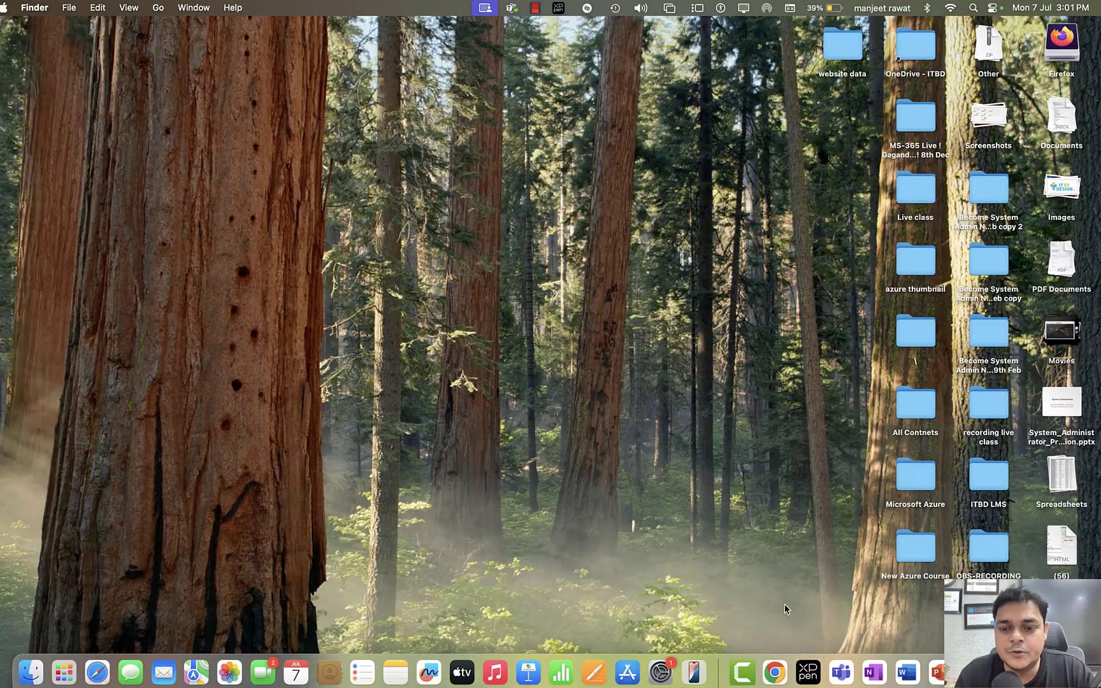
right_click(744, 672)
click(782, 515)
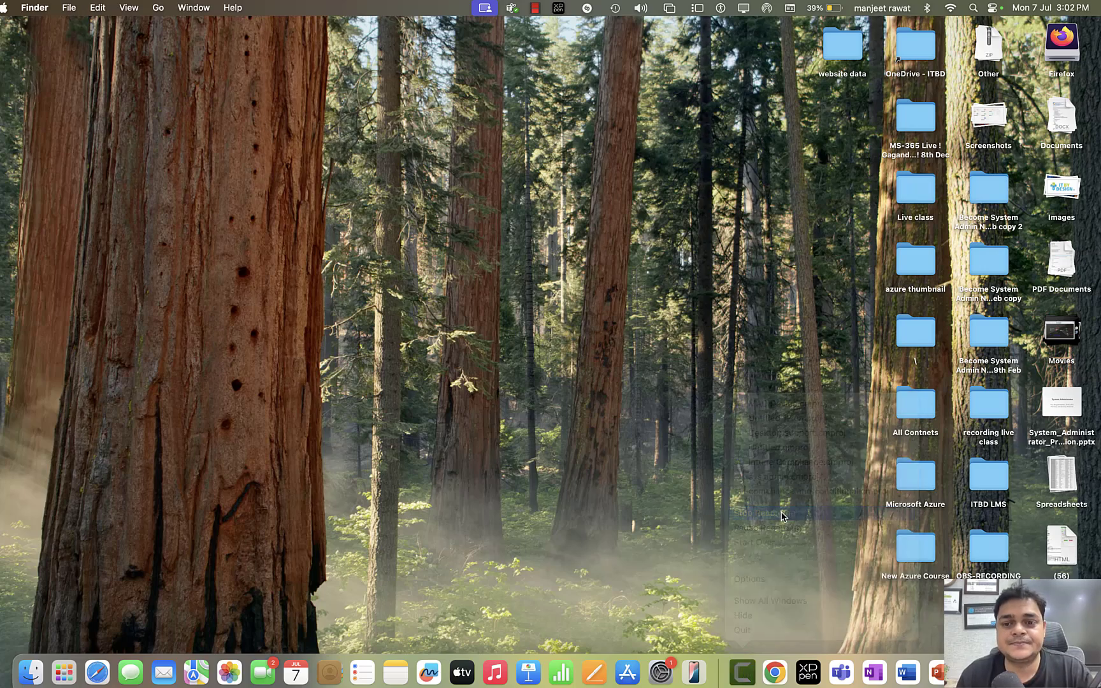